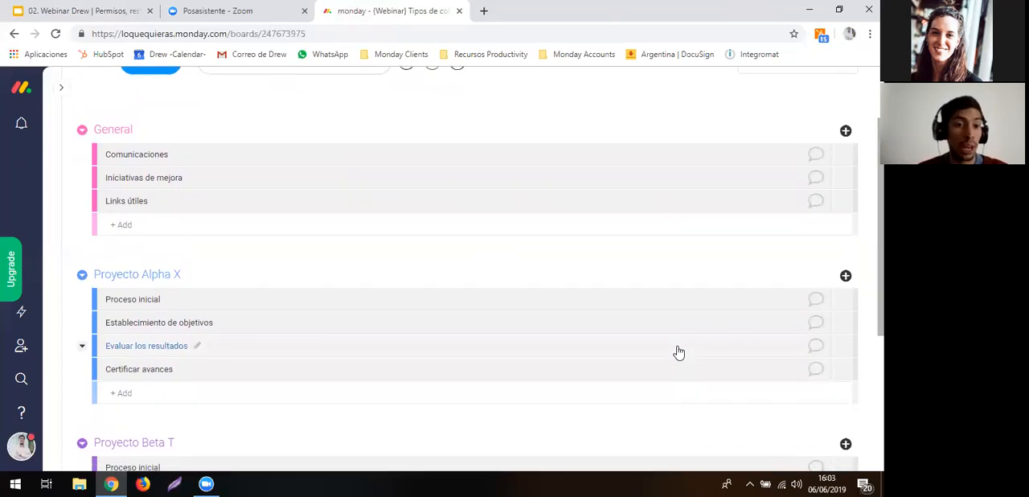
pyautogui.scroll(-1, 679, 352)
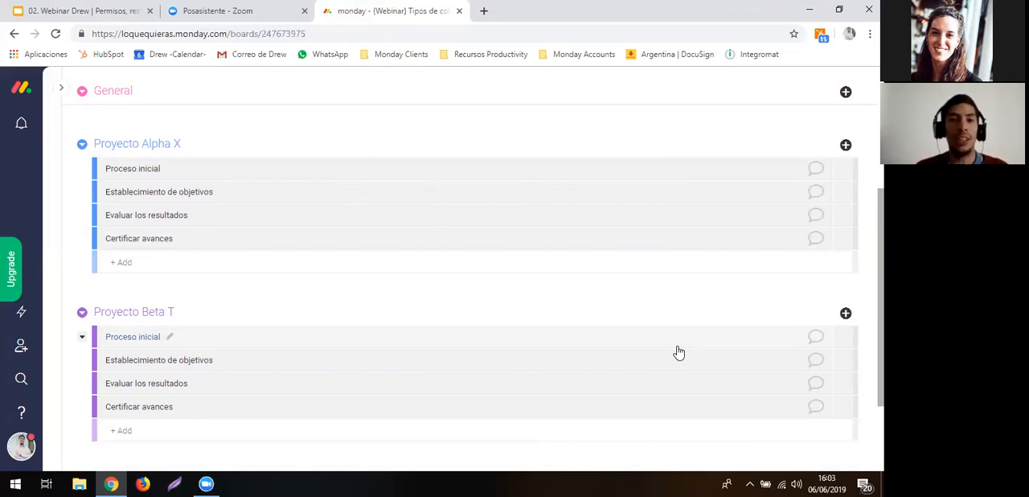
# - Add a Status column to the board from the Column Center
pyautogui.scroll(3, 679, 352)
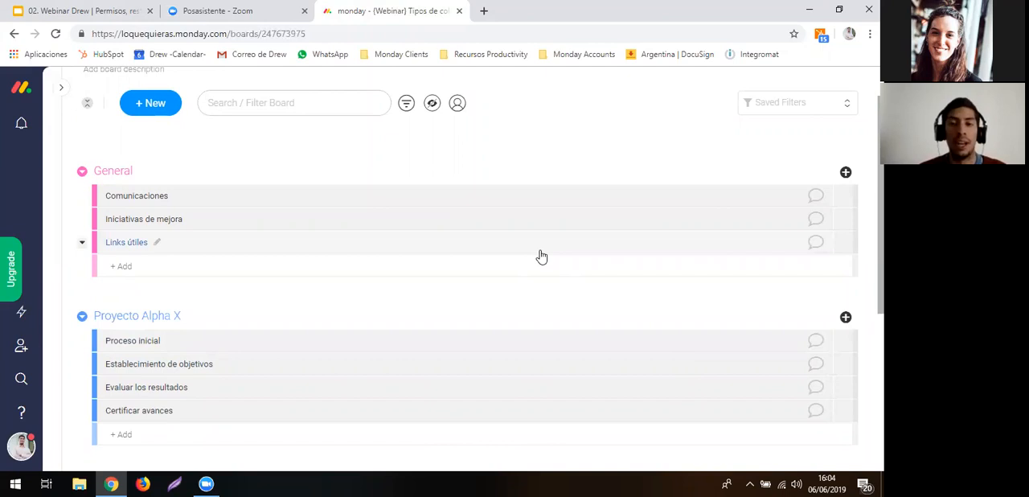
pyautogui.scroll(1, 541, 255)
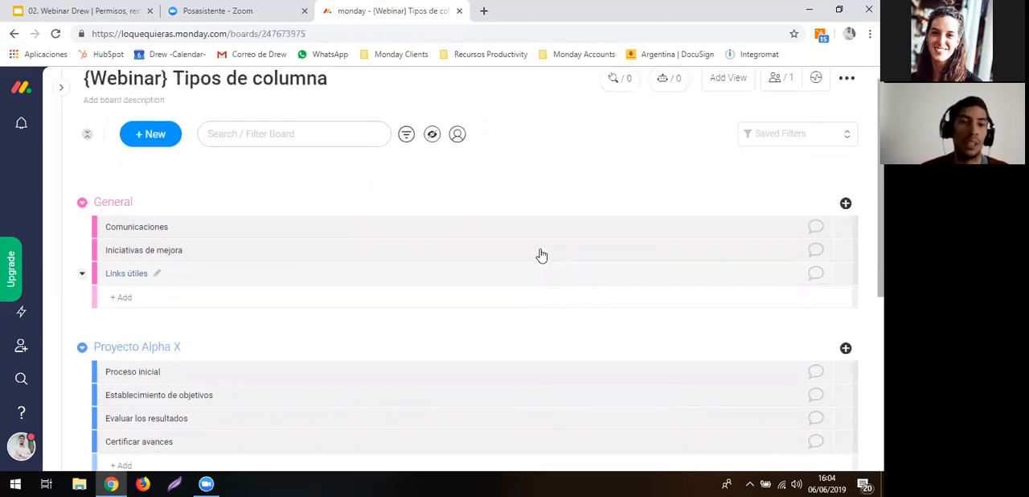
pyautogui.scroll(-2, 726, 230)
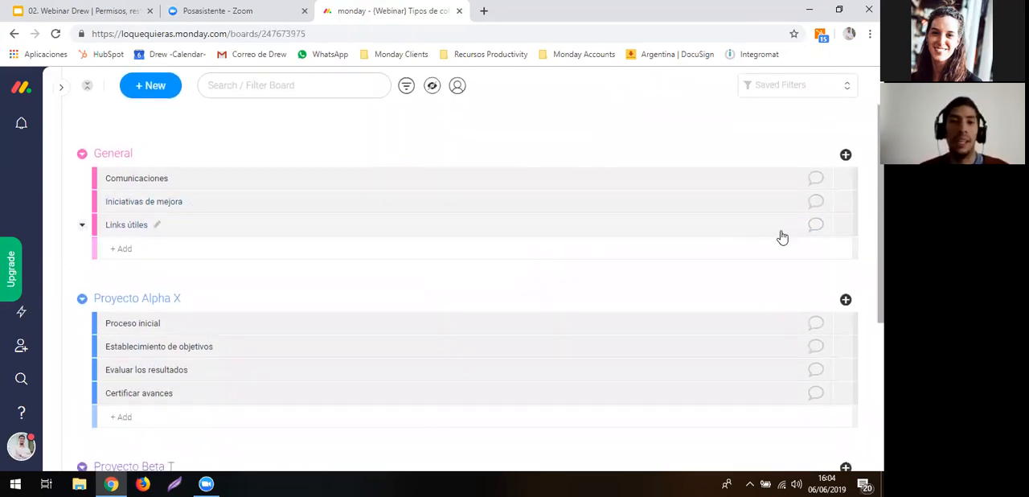
pyautogui.click(847, 301)
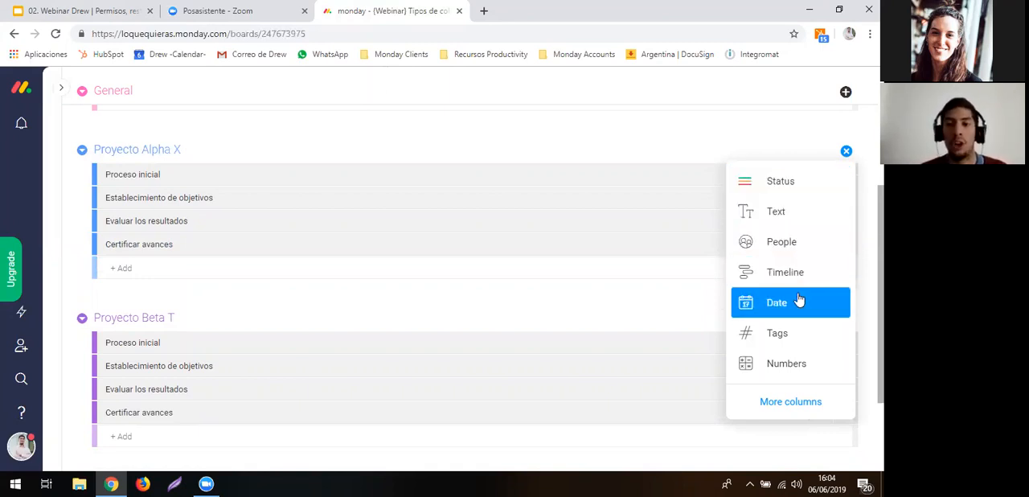
pyautogui.click(784, 402)
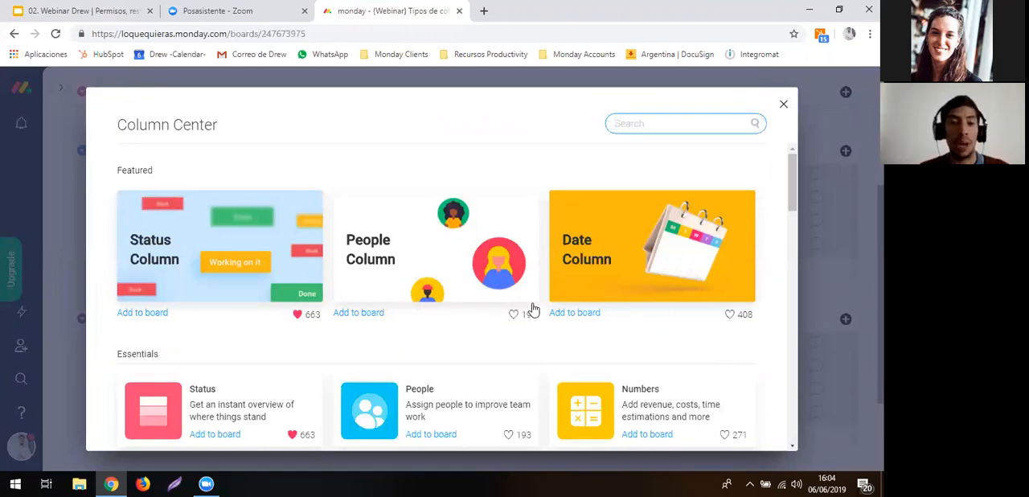
pyautogui.scroll(-3, 532, 310)
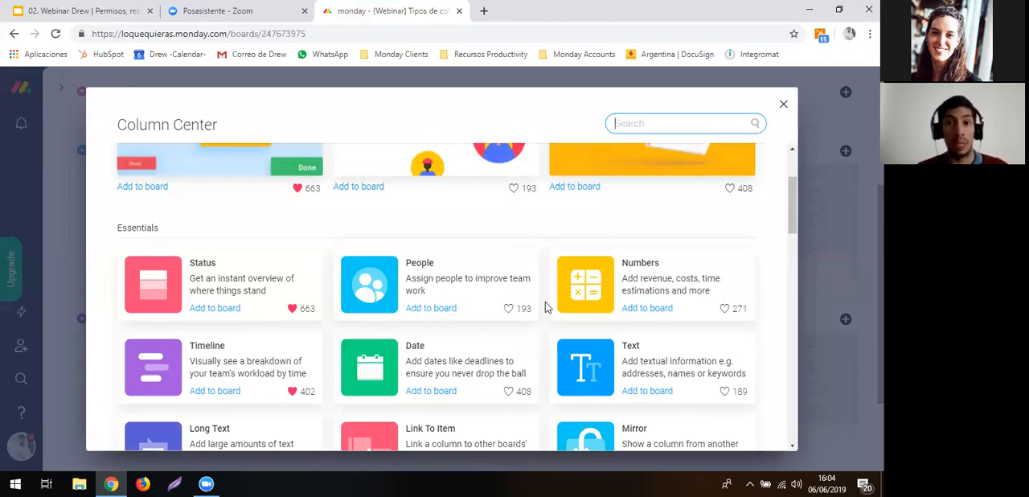
pyautogui.scroll(-1, 545, 307)
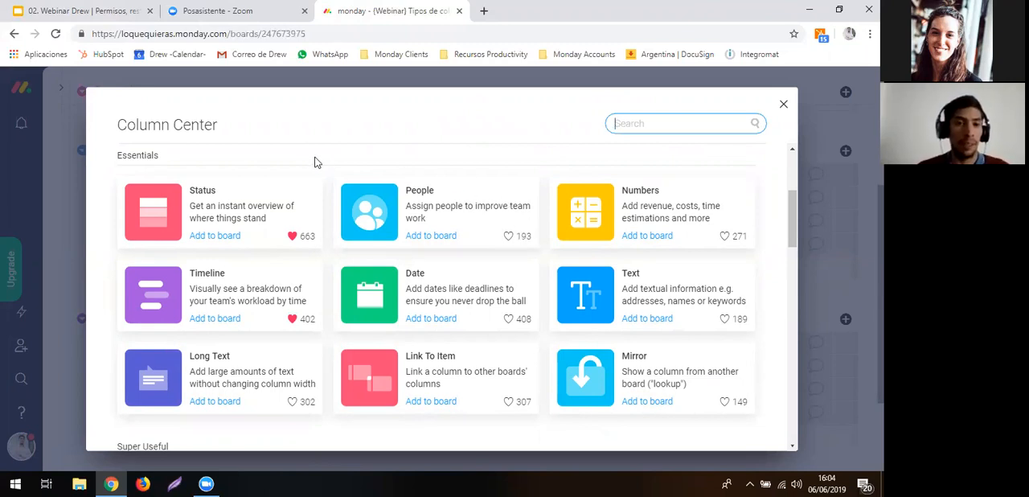
pyautogui.click(224, 197)
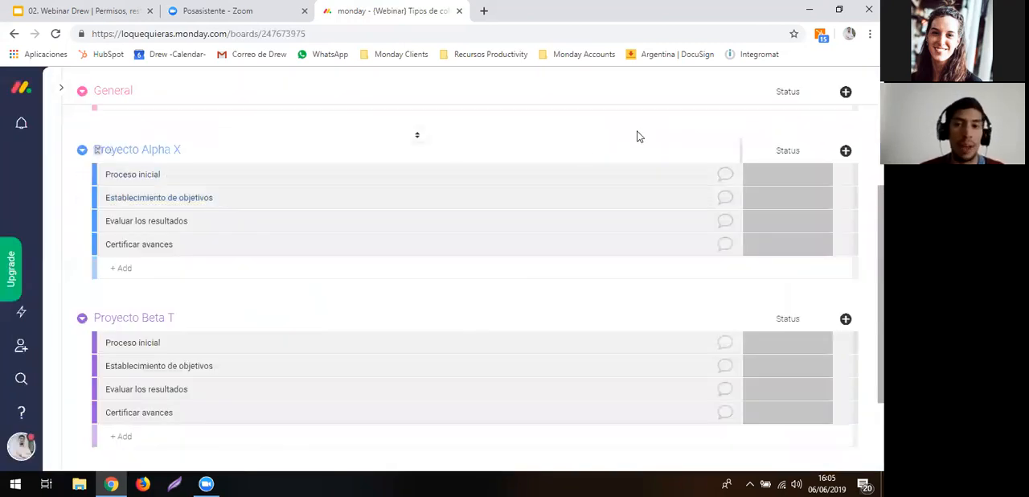
# - Rename the new Status column to "Estadp"
pyautogui.click(788, 151)
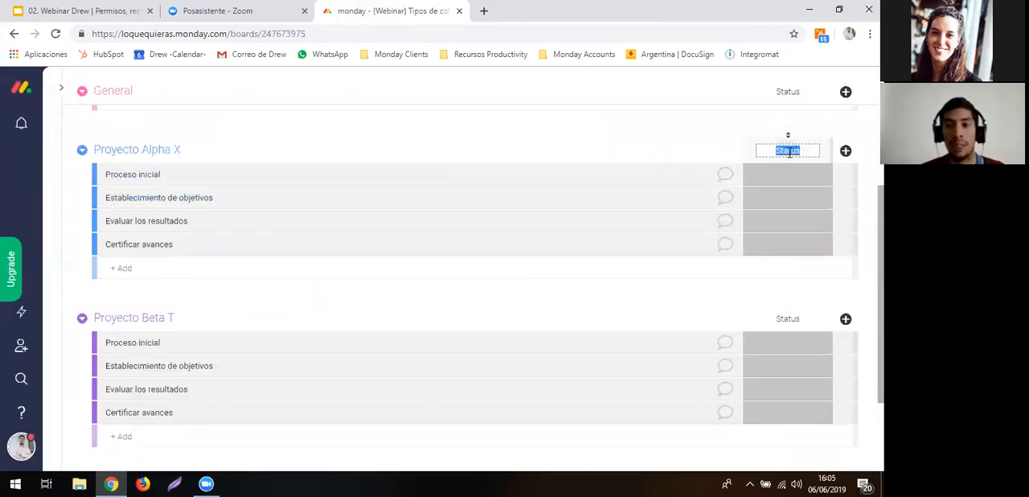
pyautogui.write('Estado')
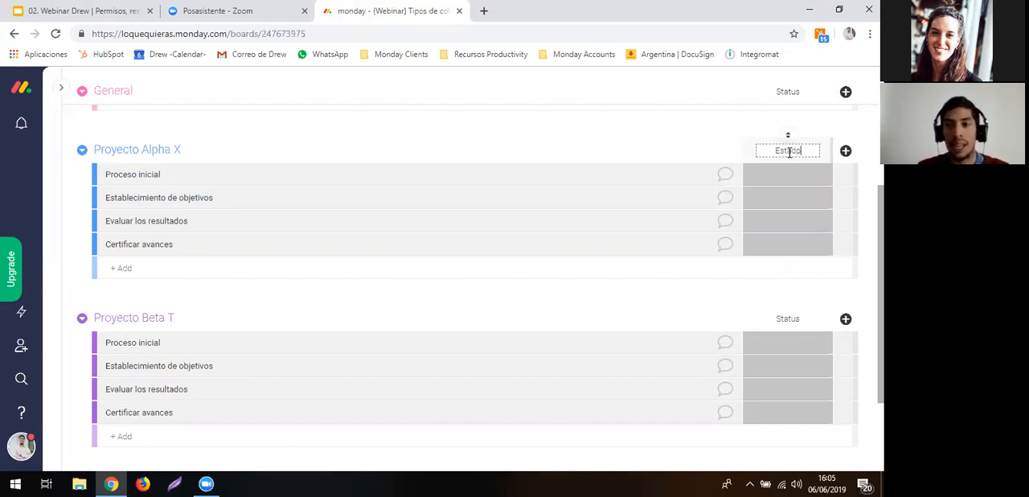
pyautogui.press('Return')
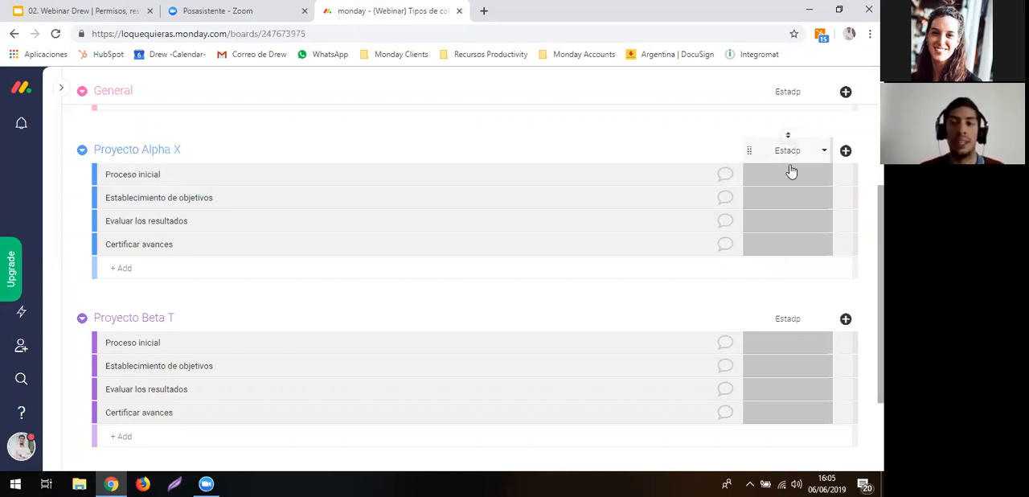
# - Add a blank dark red label to the status column, editing the labels from the Proceso inicial item in Proyecto Alpha X
pyautogui.click(791, 175)
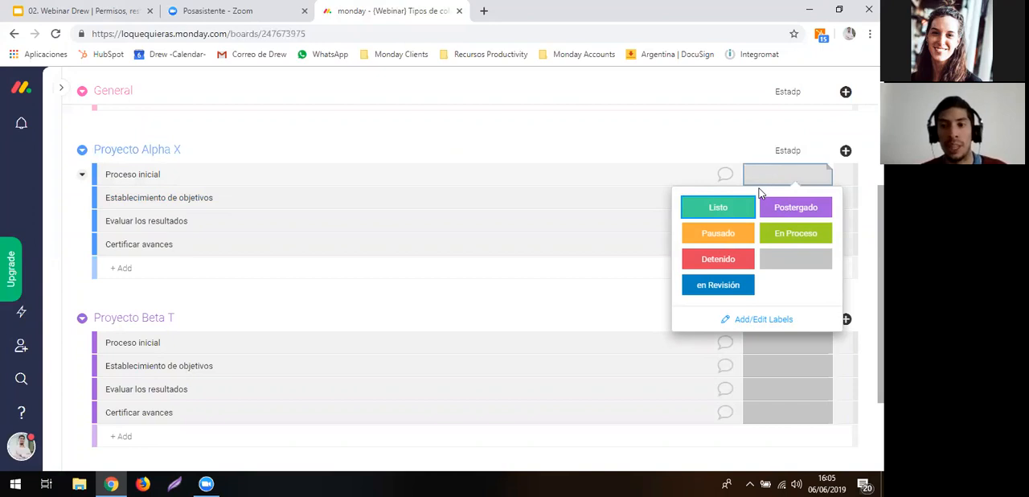
pyautogui.click(747, 318)
pyautogui.click(743, 313)
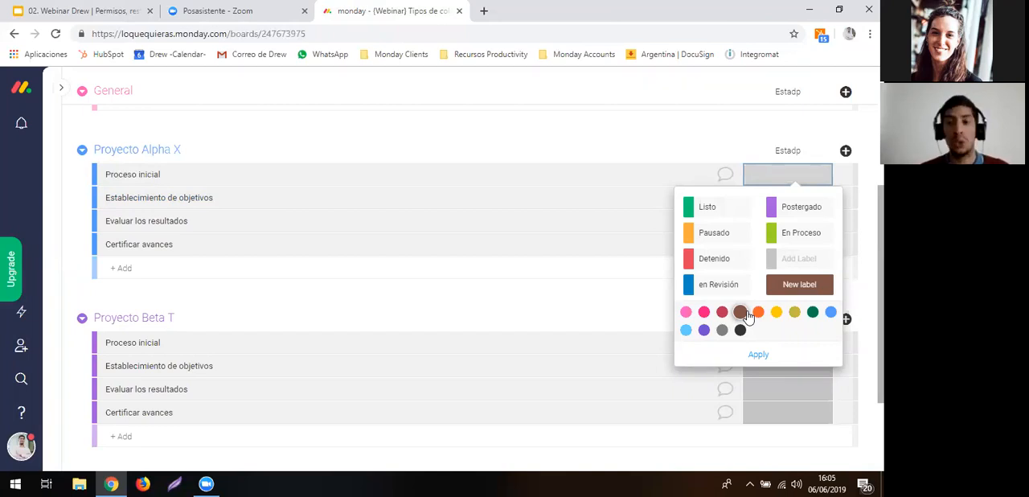
pyautogui.click(722, 313)
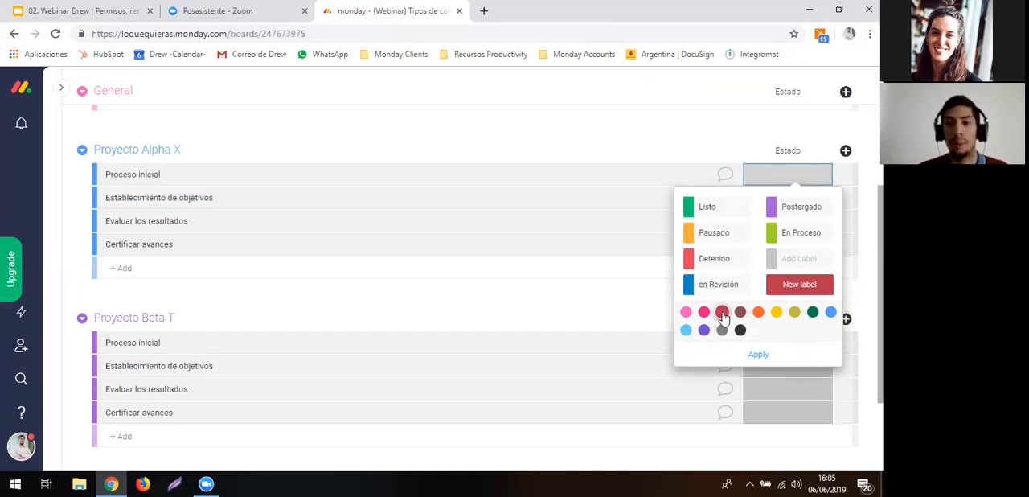
pyautogui.click(722, 313)
# - Add a light blue status label named "En análisis" and apply the label changes
pyautogui.click(746, 314)
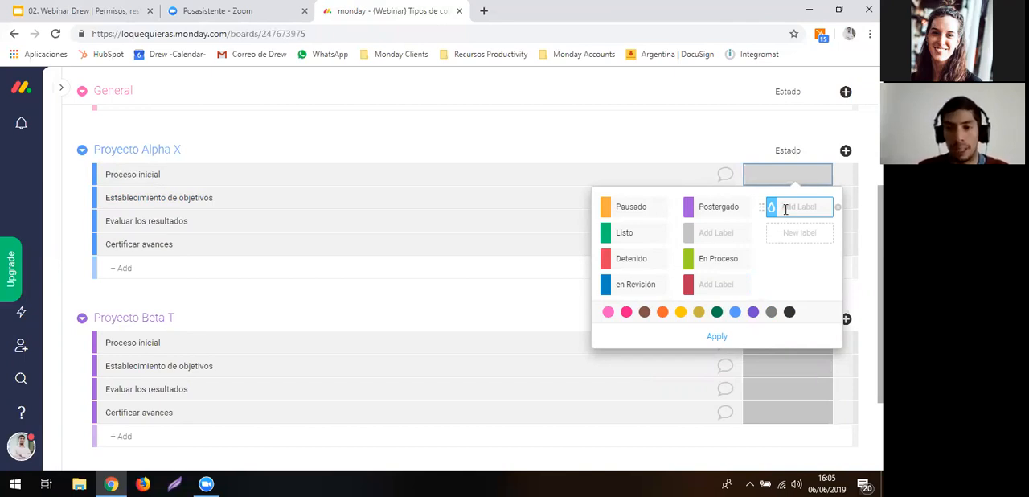
pyautogui.write('En i')
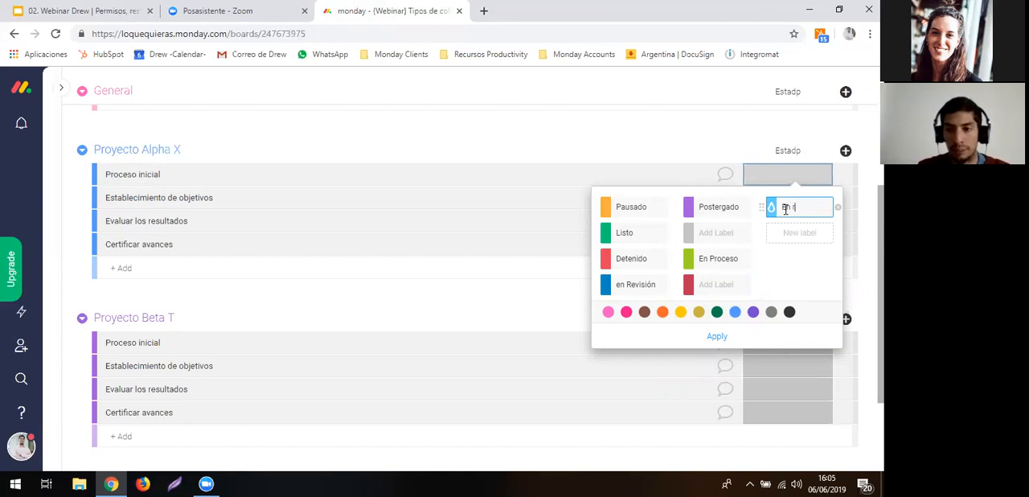
pyautogui.write(' análisis')
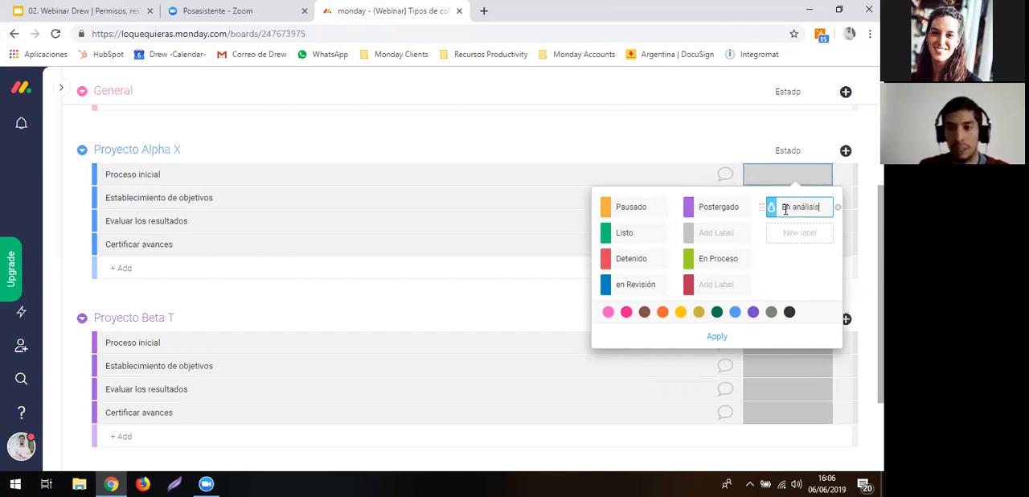
pyautogui.press('Return')
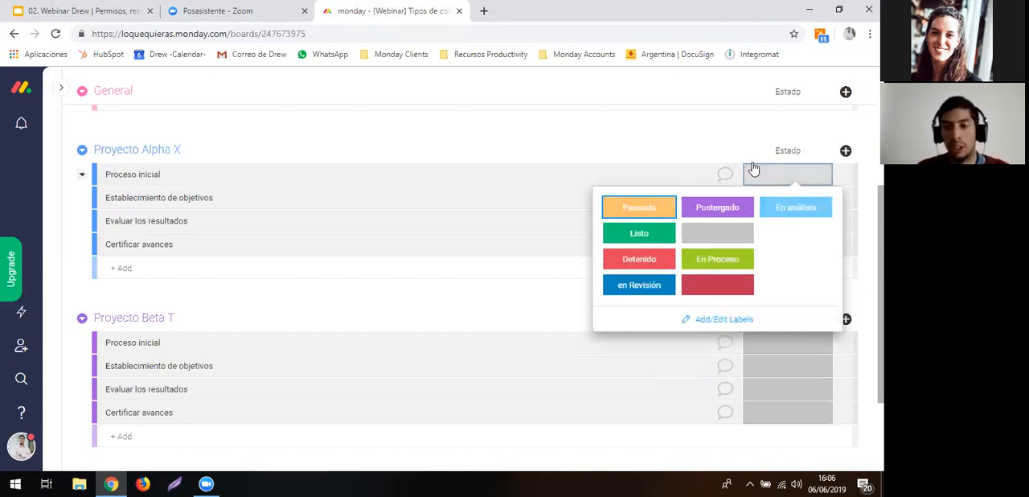
# - Delete the purple Postergado label from the status column's labels and close the label editor
pyautogui.click(724, 316)
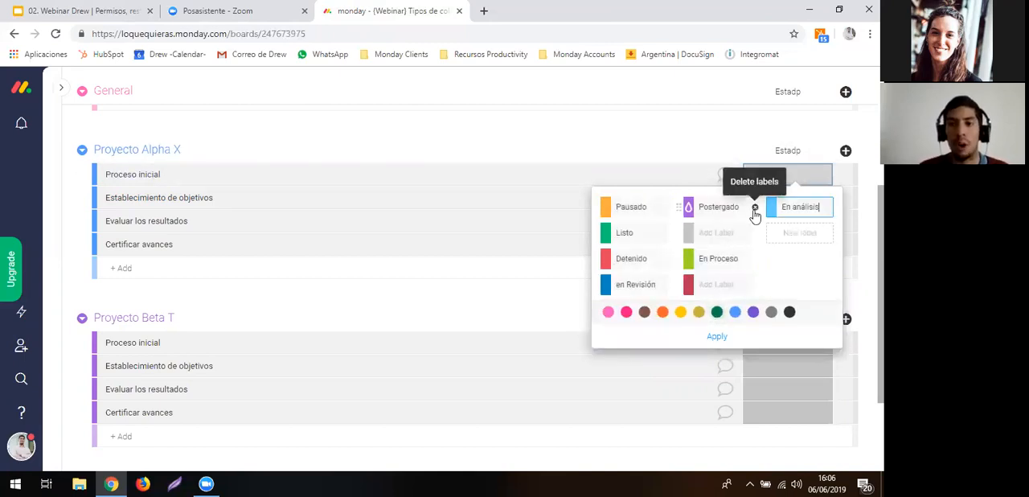
pyautogui.click(756, 211)
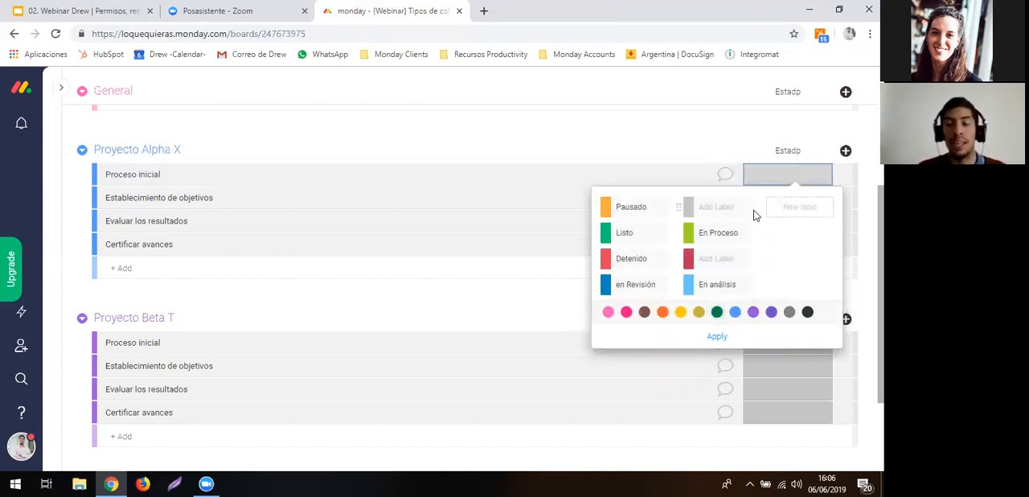
pyautogui.click(696, 127)
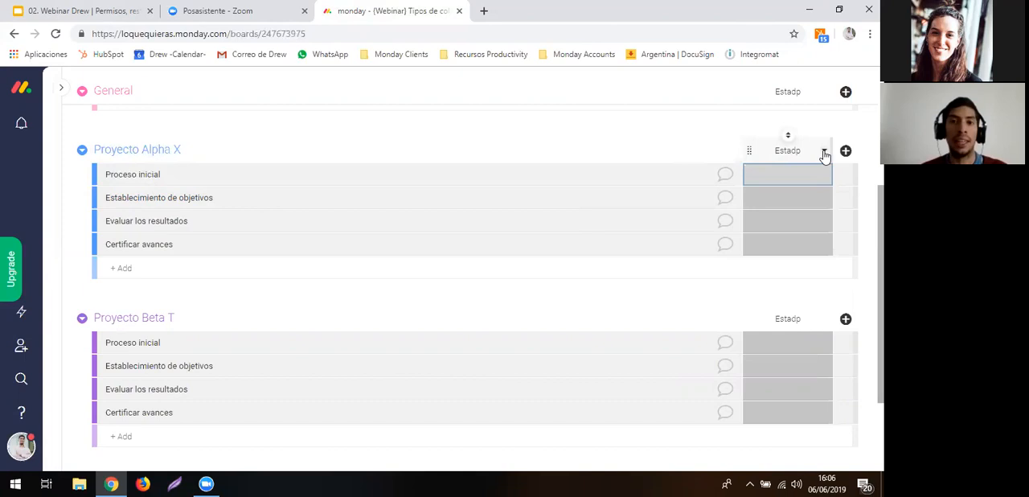
# - Set the status of Proceso inicial in Proyecto Alpha X to Listo
pyautogui.click(824, 154)
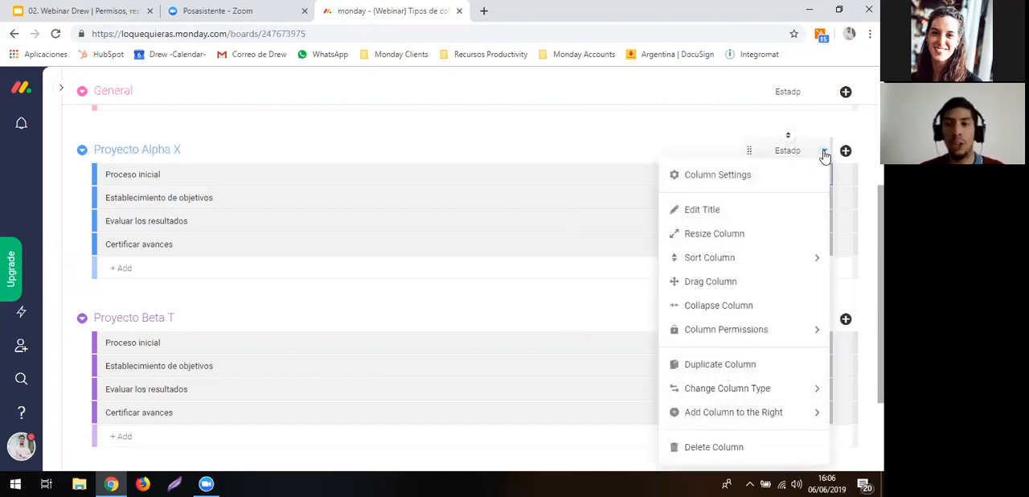
pyautogui.click(681, 138)
pyautogui.click(761, 186)
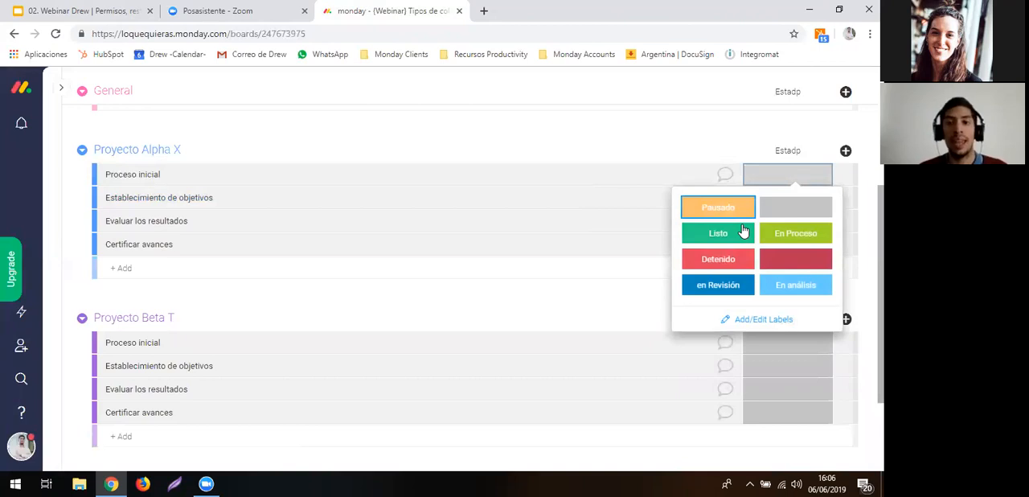
pyautogui.click(743, 232)
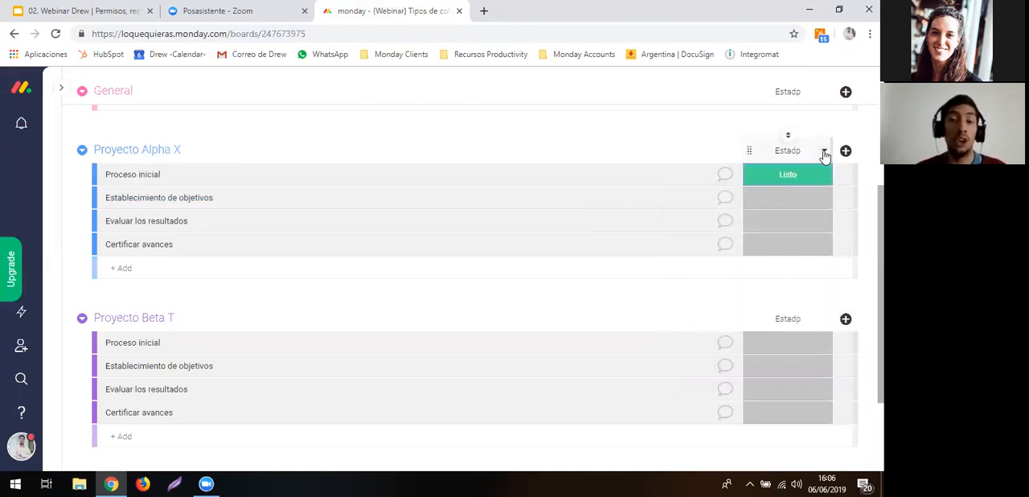
# - Mark the light blue En análisis label as also meaning done in the status column's settings, and view the label choices for Establecimiento de objetivos
pyautogui.click(824, 153)
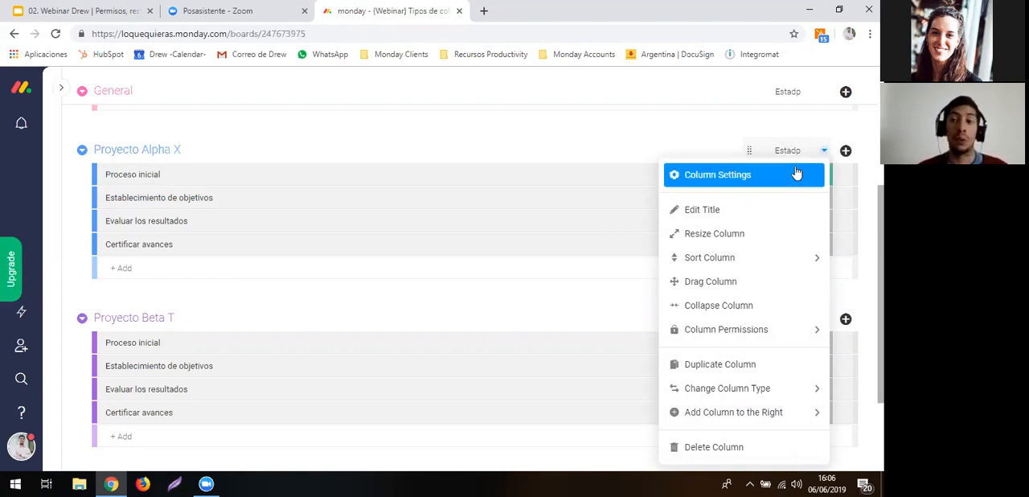
pyautogui.click(795, 172)
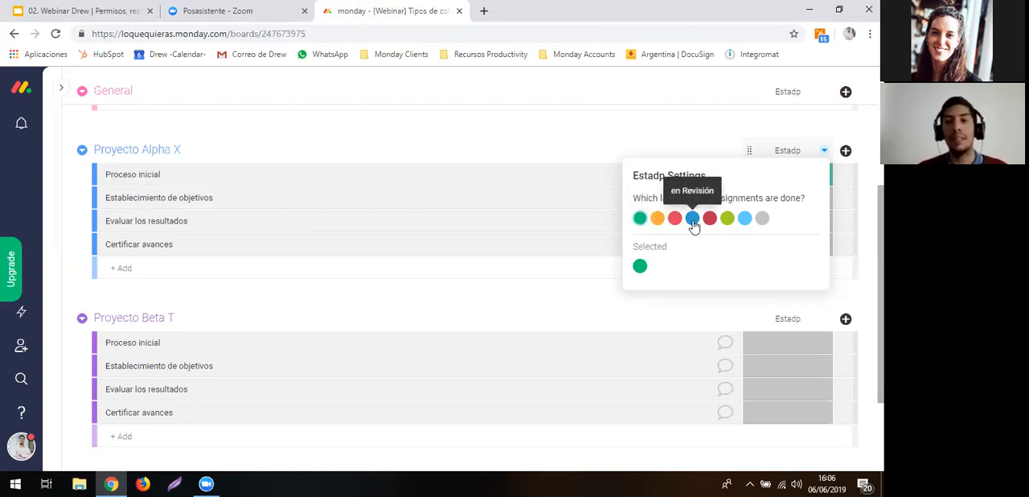
pyautogui.click(745, 221)
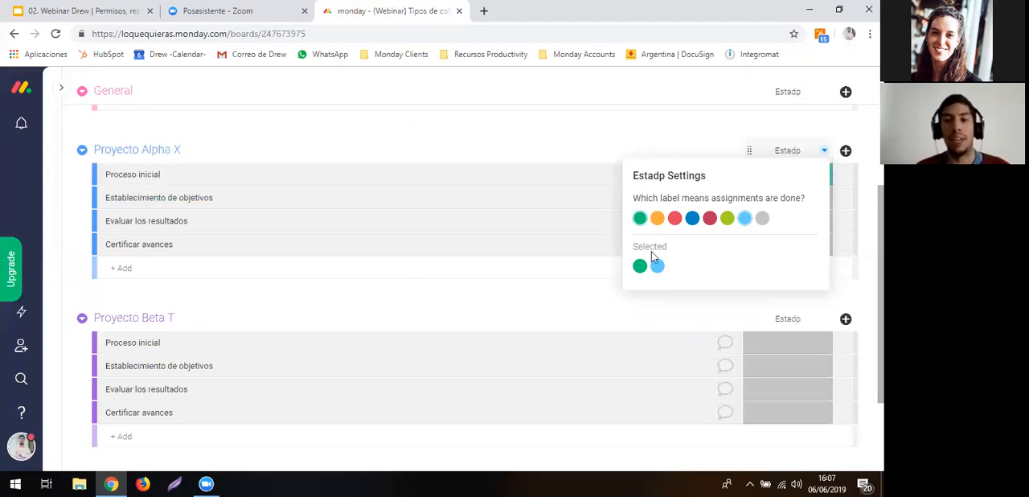
pyautogui.click(588, 117)
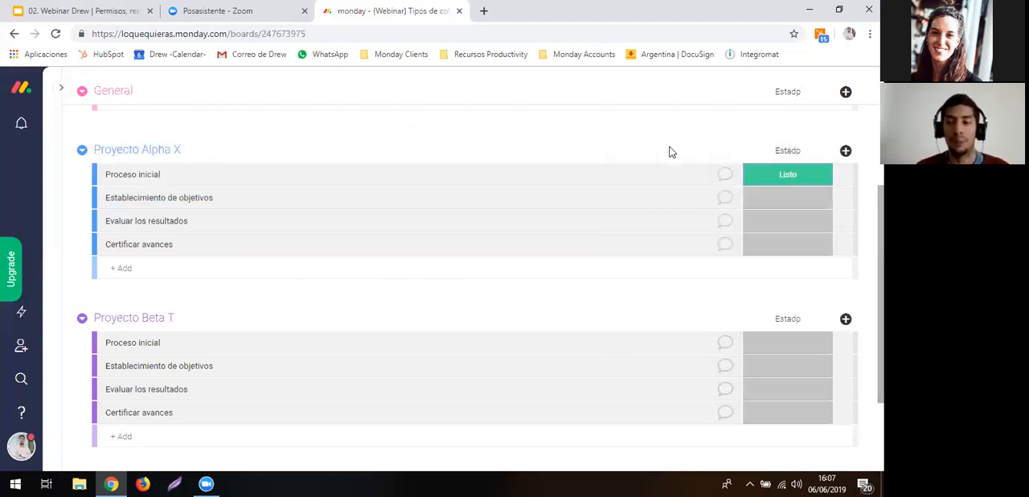
pyautogui.click(770, 194)
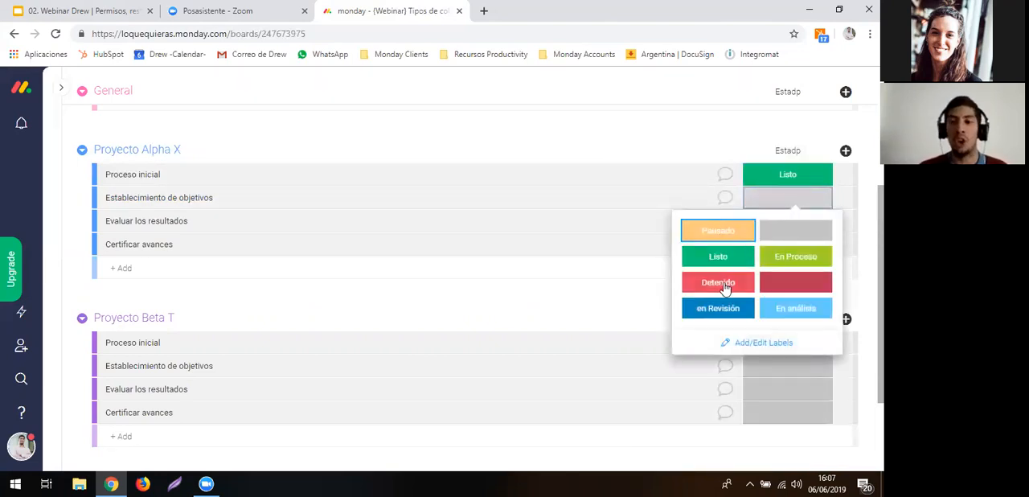
pyautogui.click(666, 141)
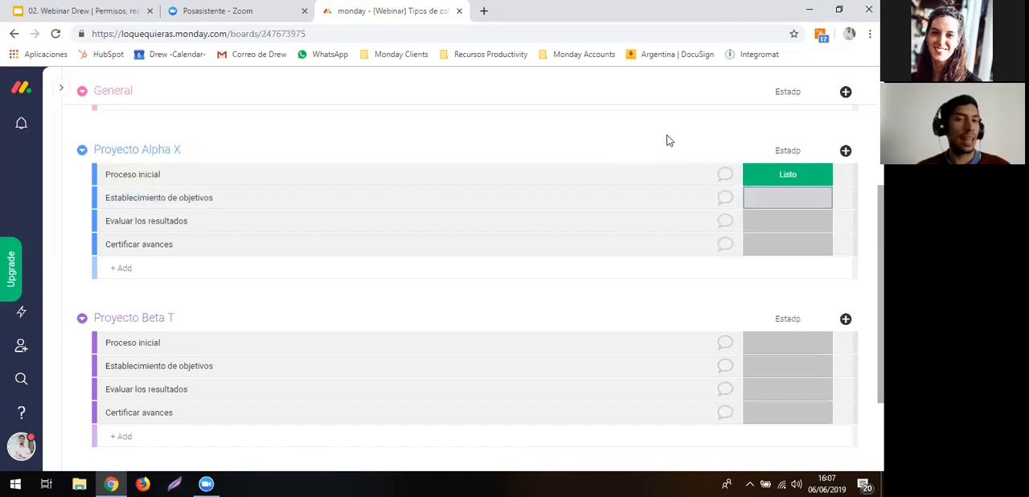
# - Add a People column to the board from the Column Center
pyautogui.click(845, 152)
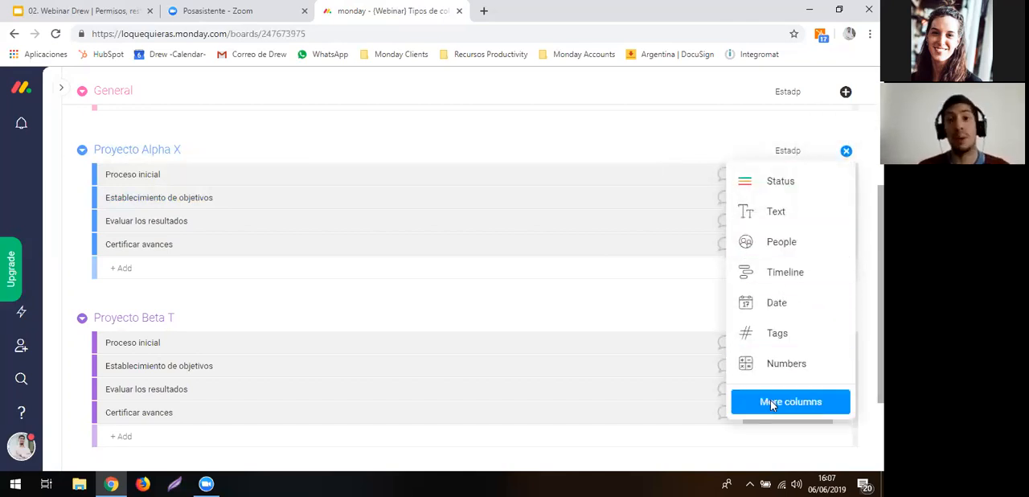
pyautogui.click(770, 402)
pyautogui.scroll(-2, 544, 270)
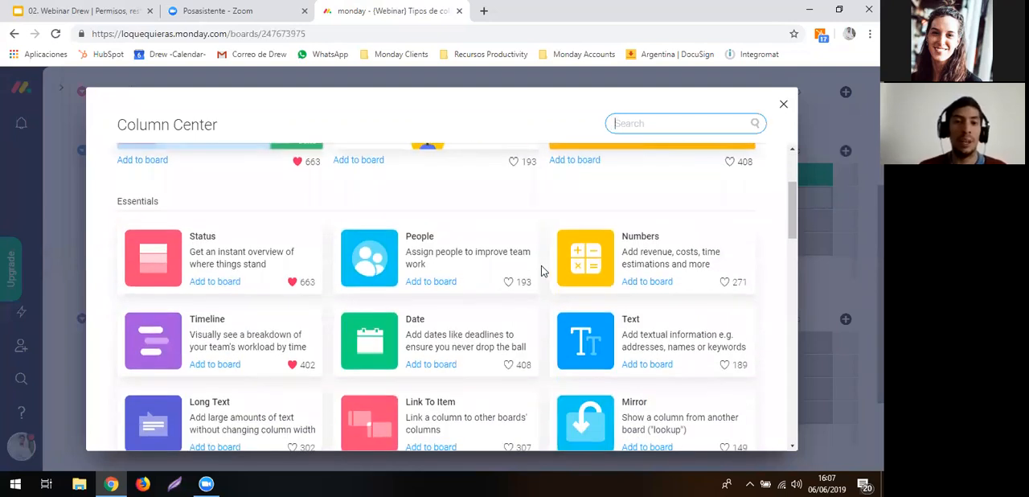
pyautogui.click(480, 254)
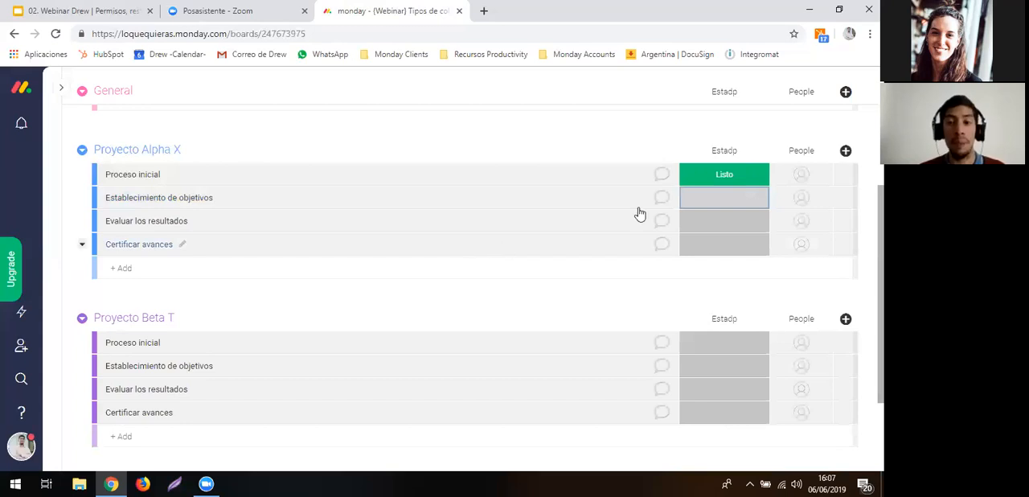
# - In Proyecto Alpha X, assign one team member to Proceso inicial and two others, including the Sales Representative, to Establecimiento de objetivos
pyautogui.click(808, 174)
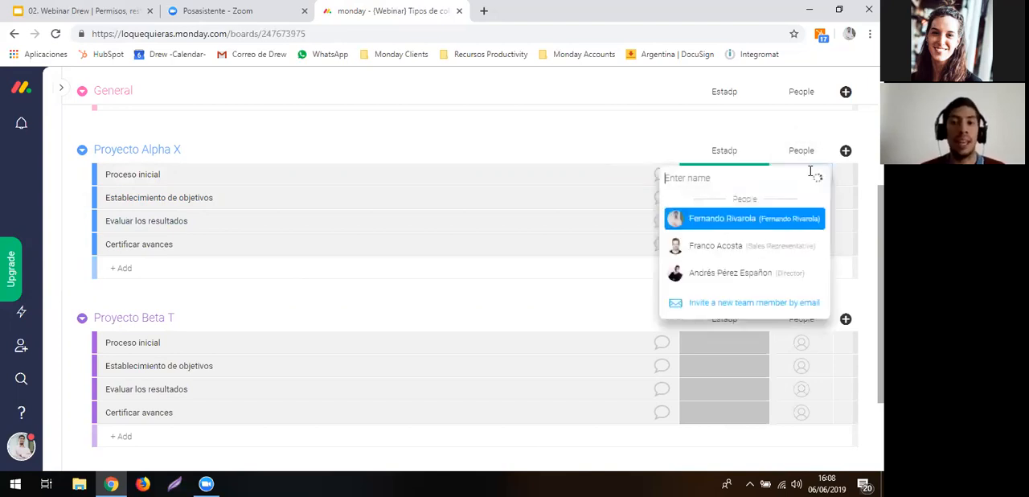
pyautogui.click(739, 219)
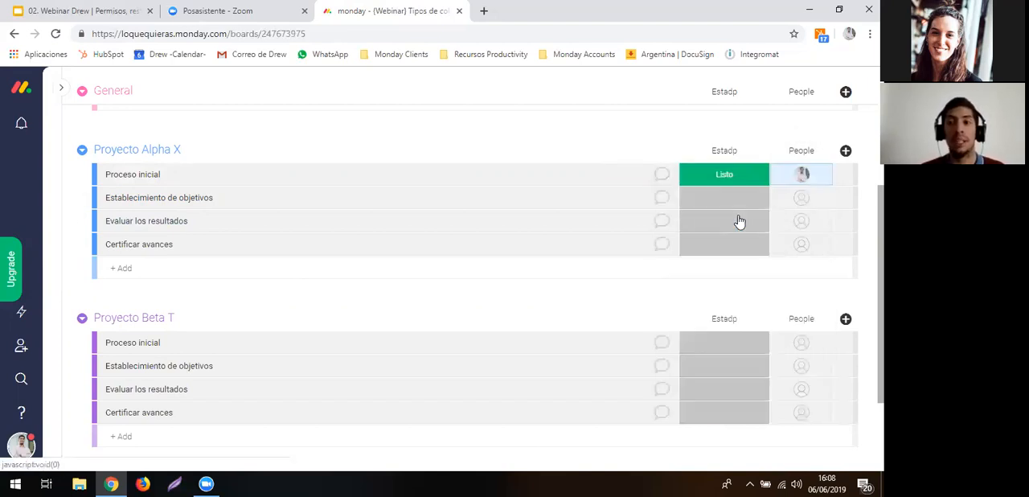
pyautogui.click(794, 206)
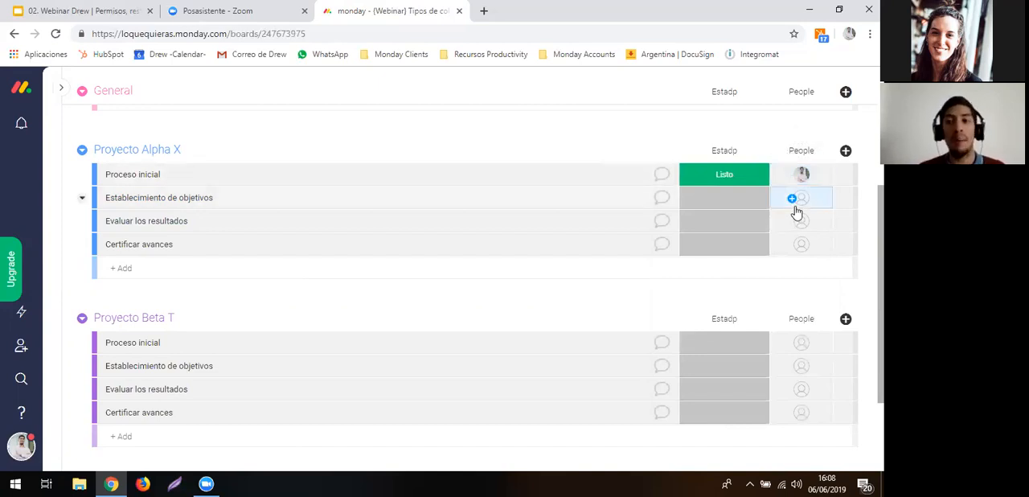
pyautogui.click(754, 271)
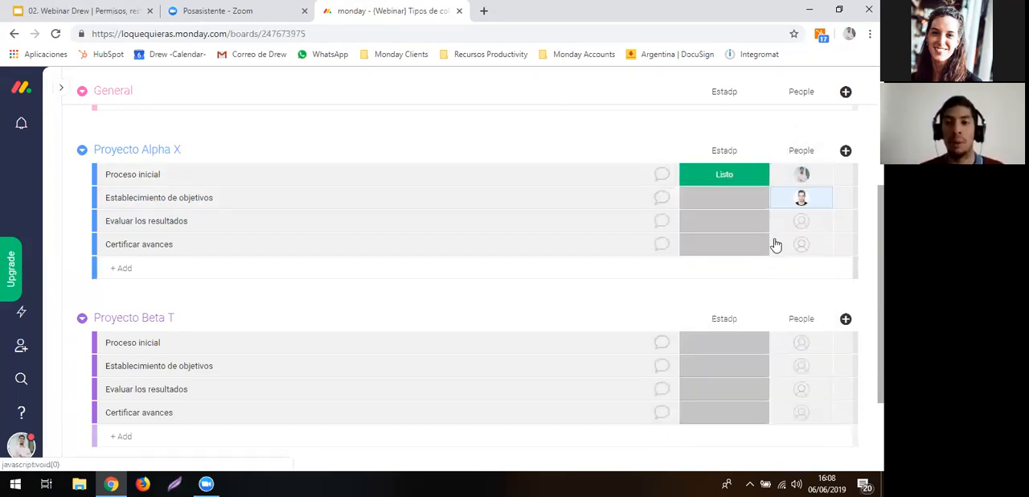
pyautogui.click(792, 201)
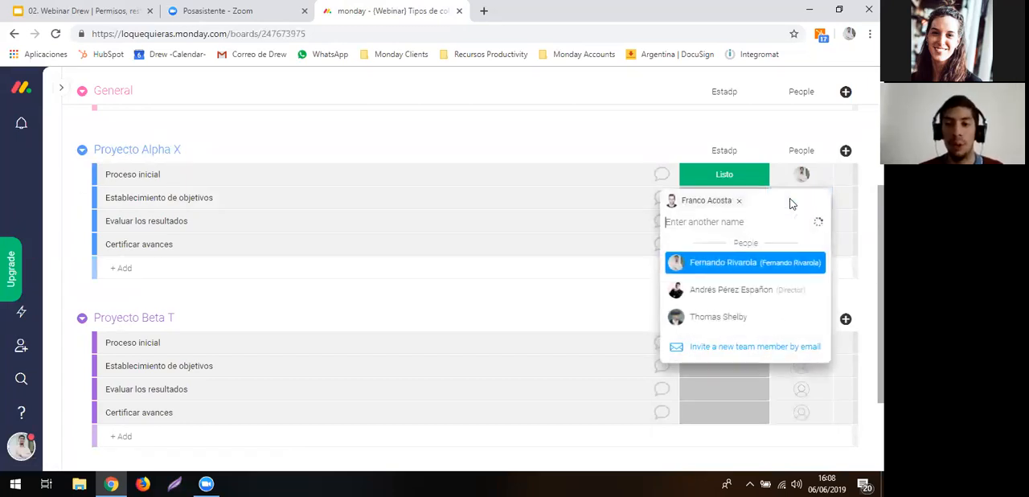
pyautogui.click(747, 316)
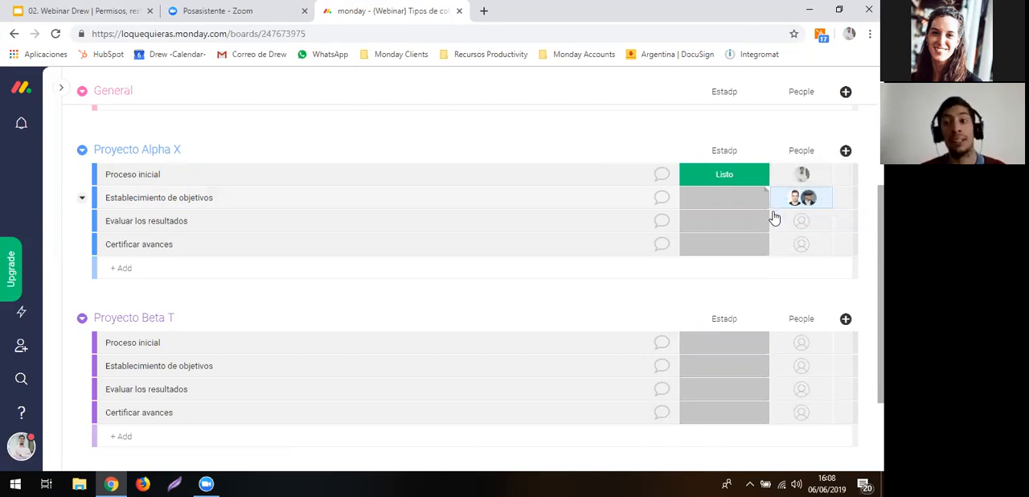
# - Assign the Drew team and the person responsible for Proceso inicial to Evaluar los resultados in Proyecto Alpha X
pyautogui.click(795, 229)
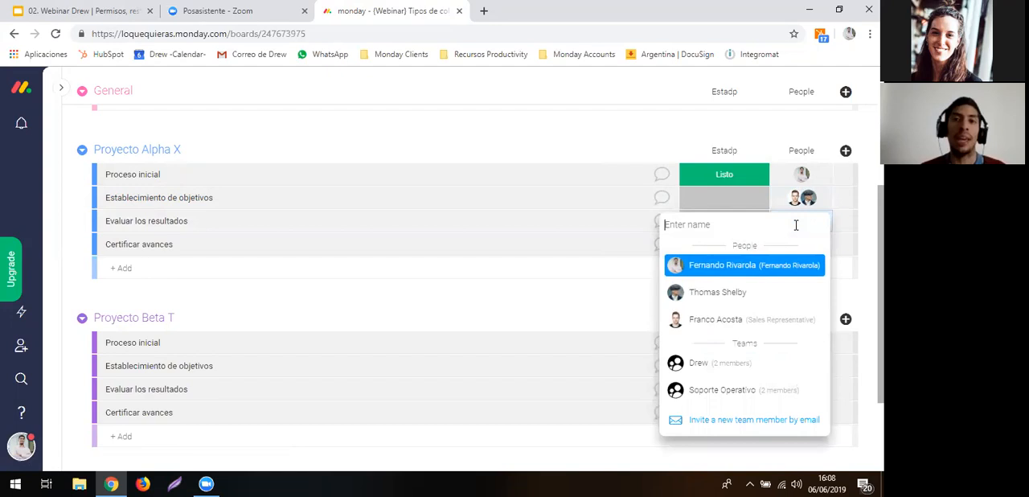
pyautogui.click(754, 364)
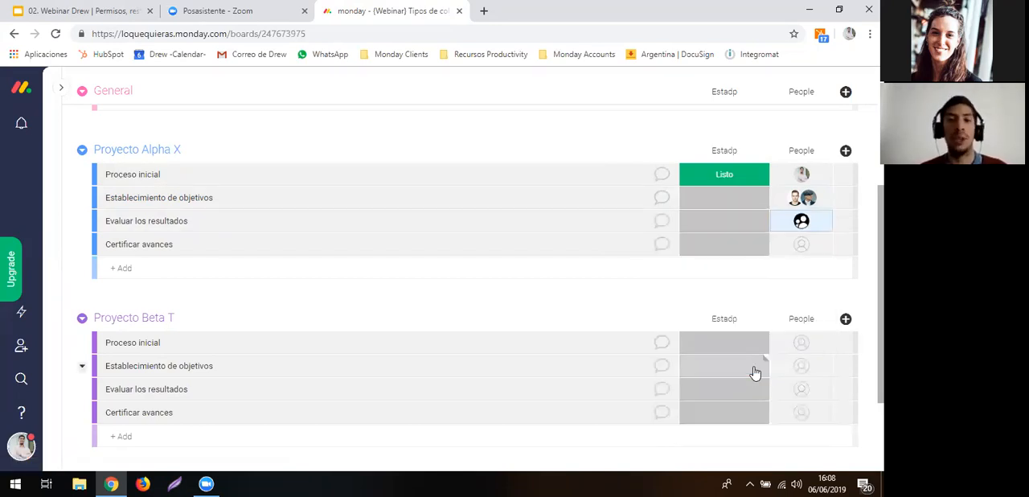
pyautogui.click(792, 223)
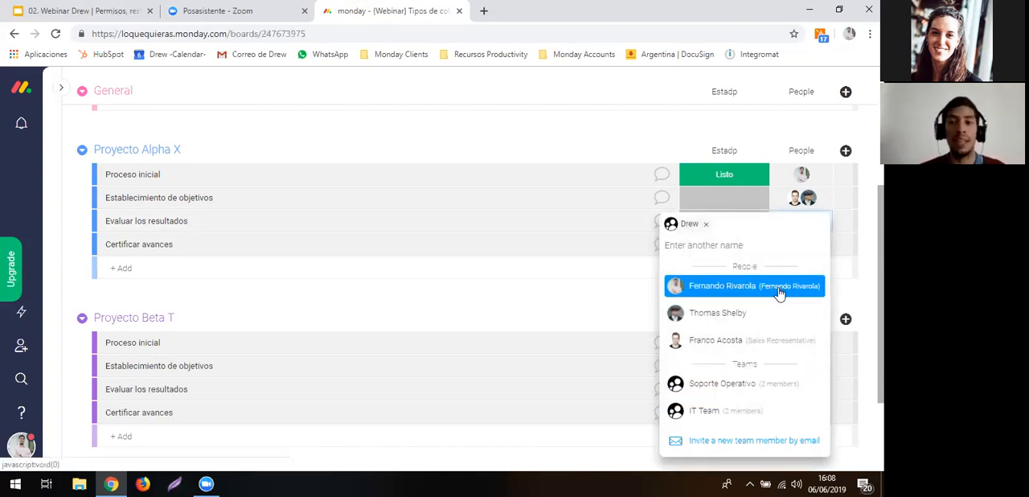
pyautogui.click(778, 292)
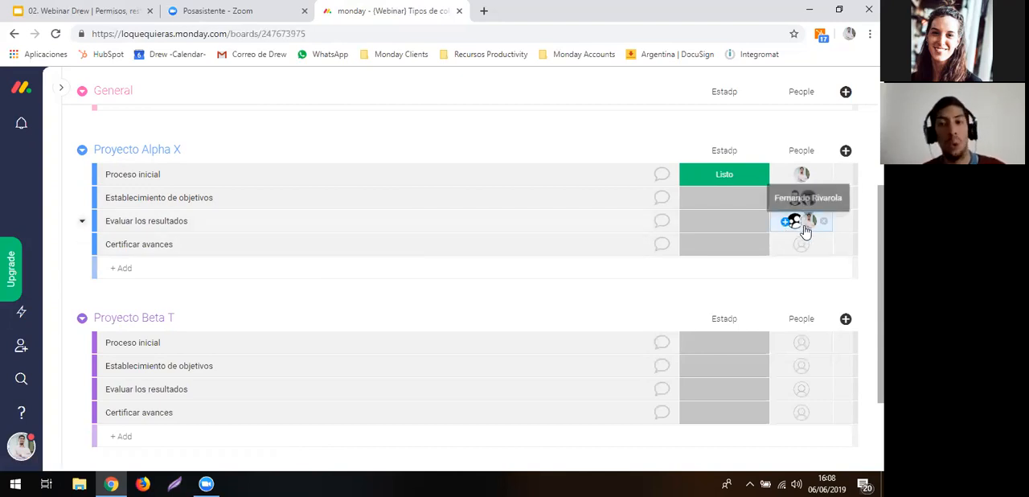
# - Add a Numbers column to the board from the Column Center
pyautogui.click(846, 152)
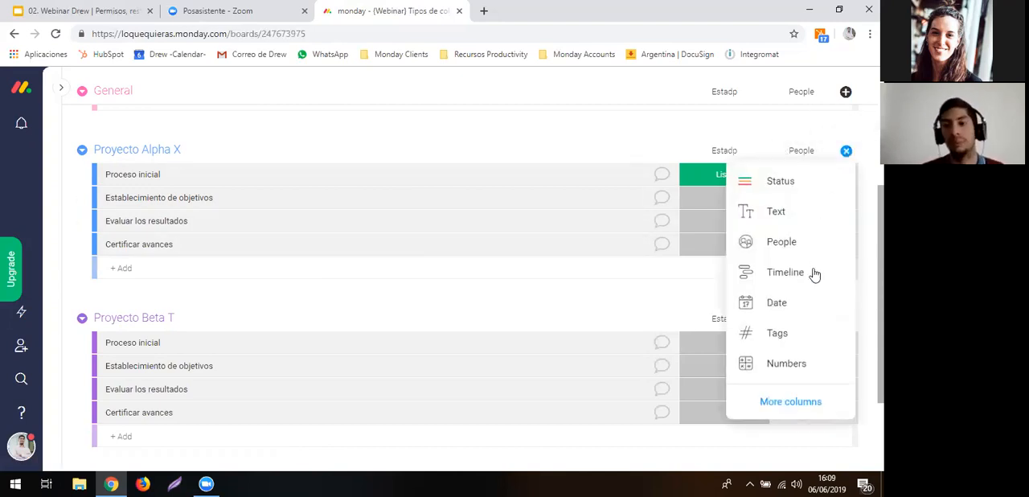
pyautogui.click(809, 398)
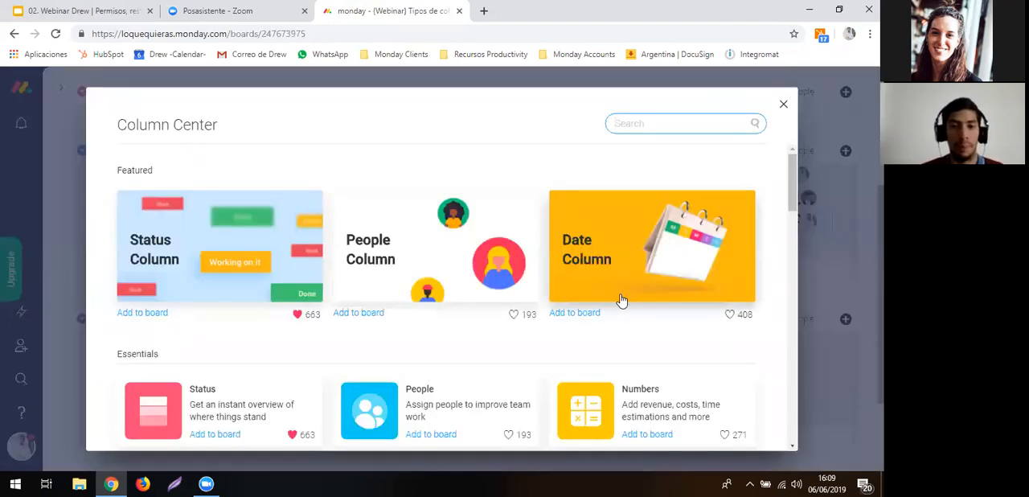
pyautogui.scroll(-1, 621, 301)
pyautogui.scroll(-1, 621, 348)
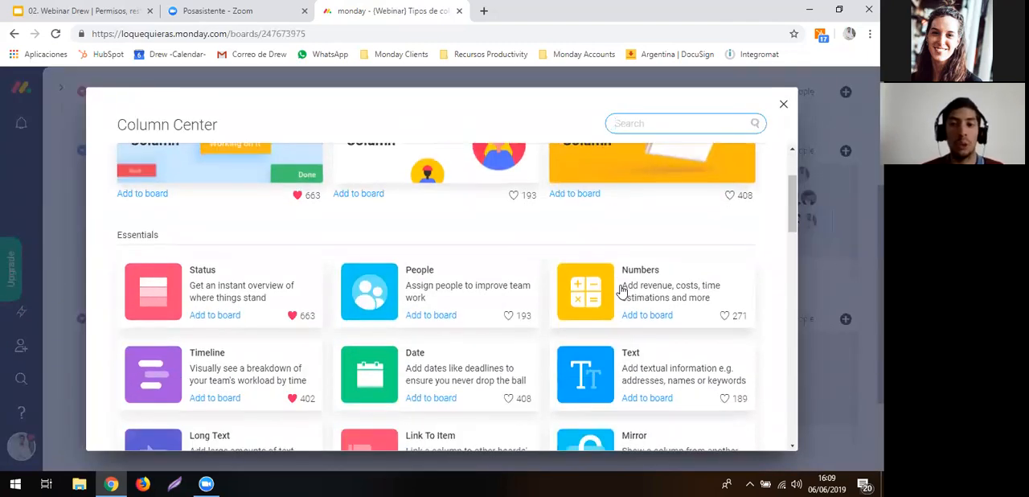
pyautogui.click(621, 290)
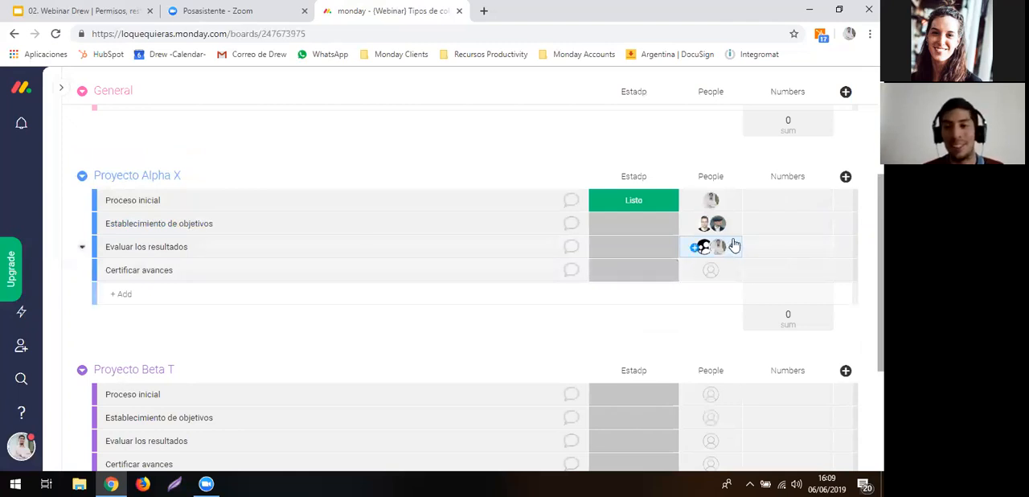
# - Set the Numbers column's custom unit to Hs, placed after the number
pyautogui.click(790, 195)
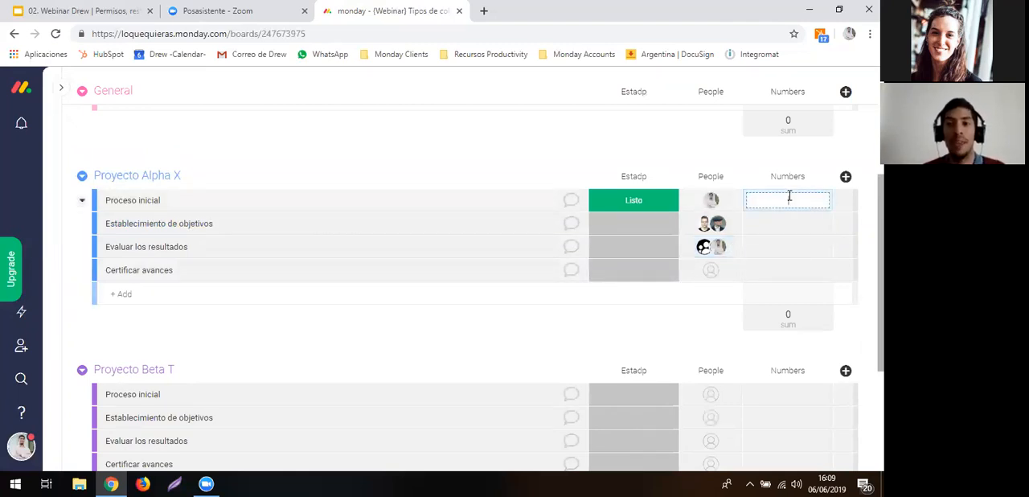
pyautogui.click(786, 327)
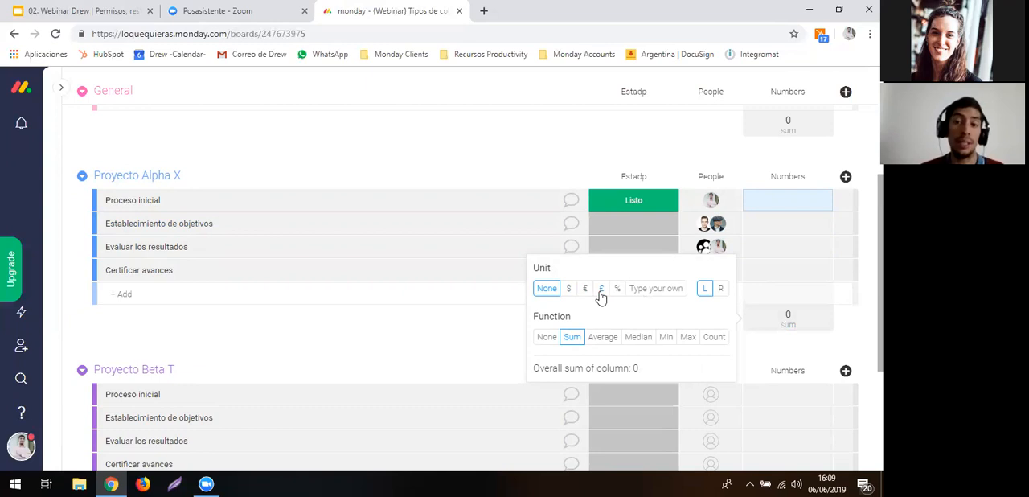
pyautogui.click(667, 288)
pyautogui.write('Hs')
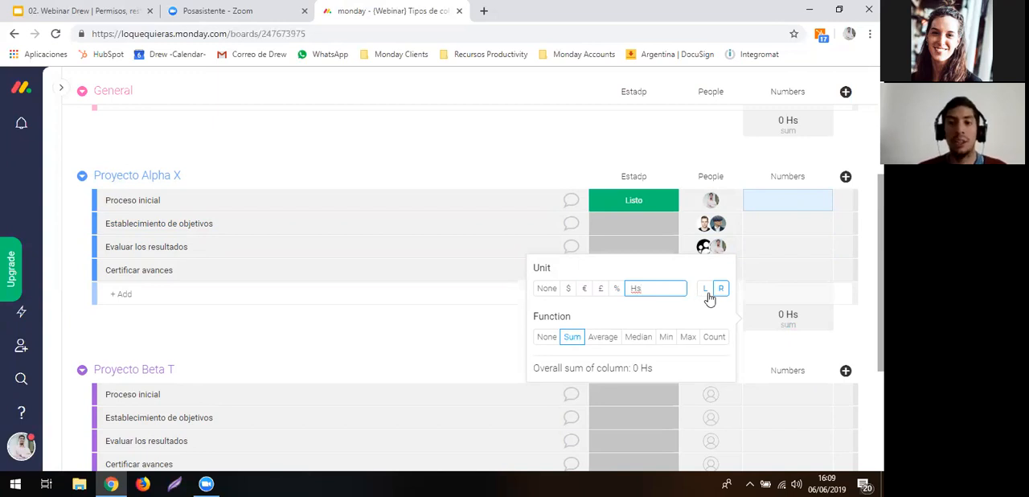
pyautogui.click(633, 139)
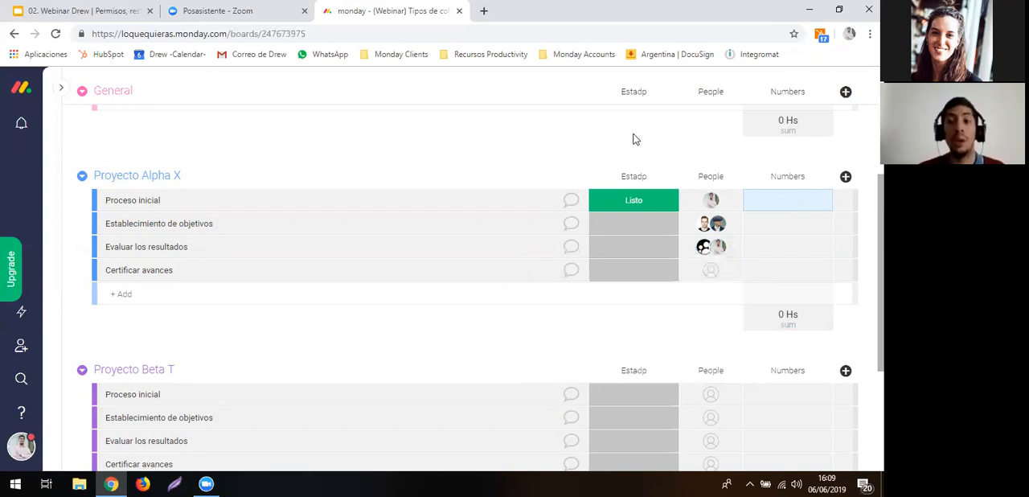
# - Enter 30 in the Numbers column for Proceso inicial in Proyecto Alpha X
pyautogui.click(793, 209)
pyautogui.write('30')
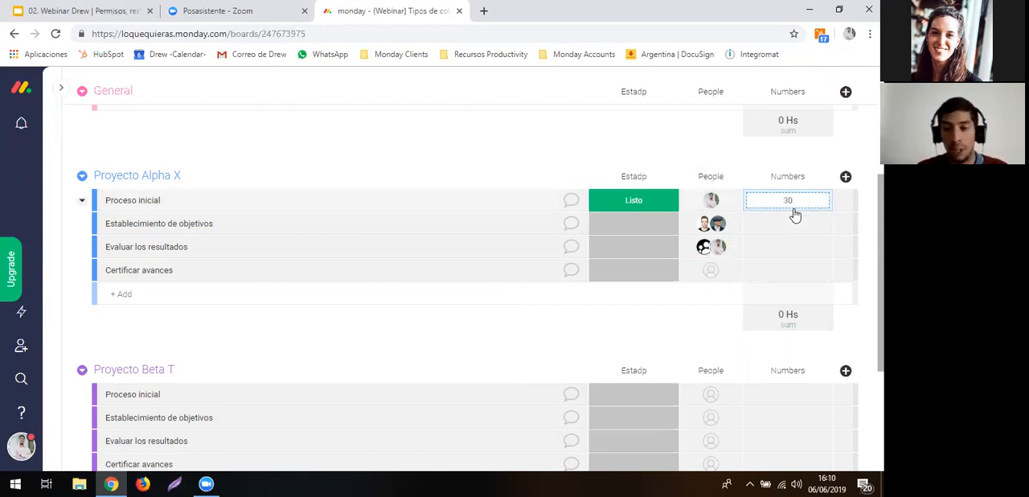
pyautogui.press('Return')
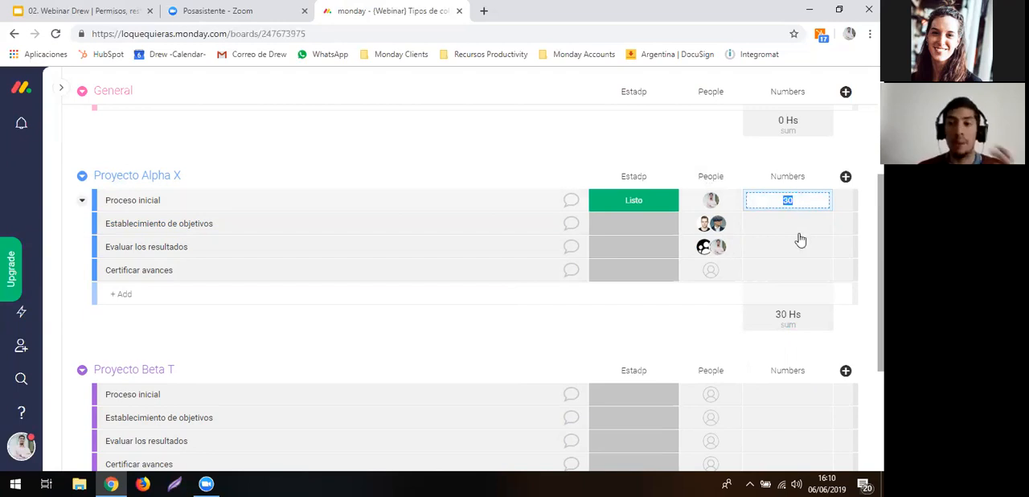
# - Change the Numbers column's custom unit to Kg
pyautogui.click(791, 315)
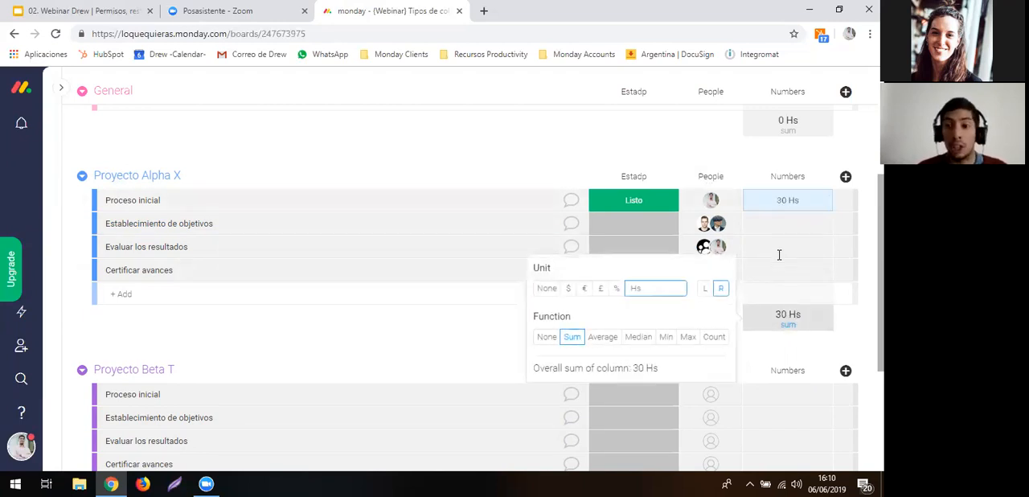
pyautogui.doubleClick(670, 286)
pyautogui.write('Kg')
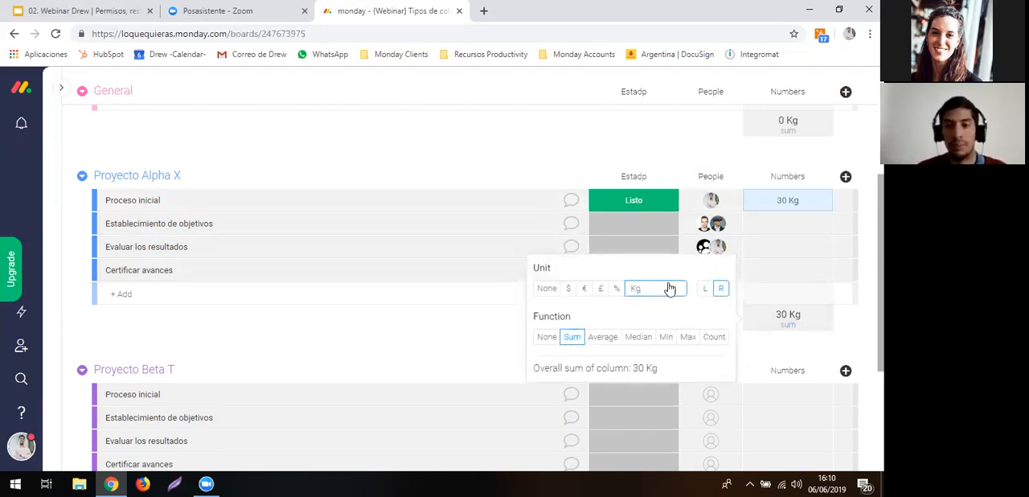
pyautogui.click(572, 146)
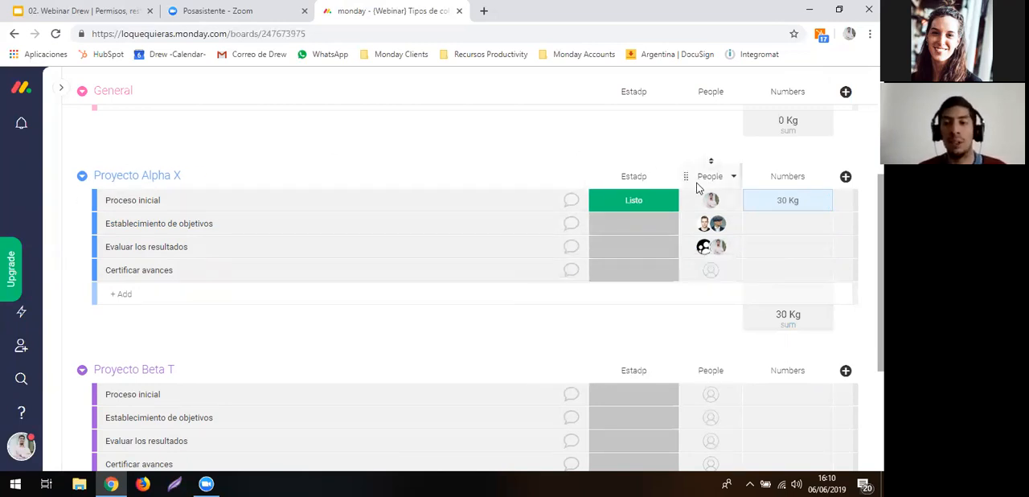
# - Switch the Numbers column's summary function to Count
pyautogui.click(805, 320)
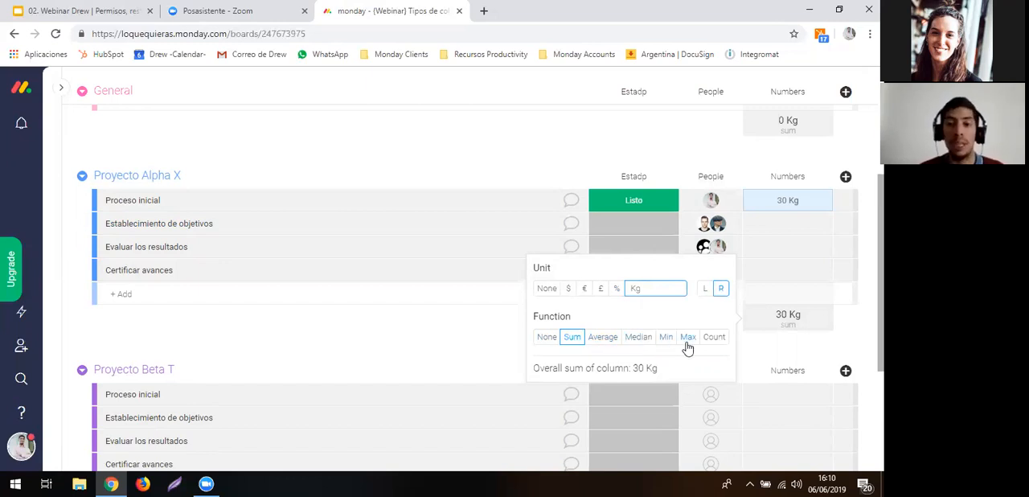
pyautogui.click(714, 343)
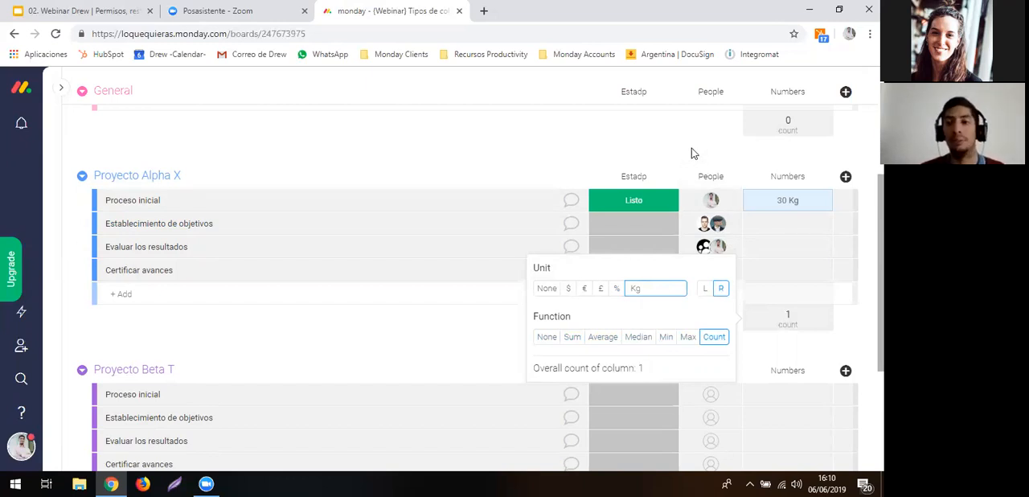
pyautogui.click(693, 150)
# - Add a Timeline column to the board from the Column Center
pyautogui.click(846, 177)
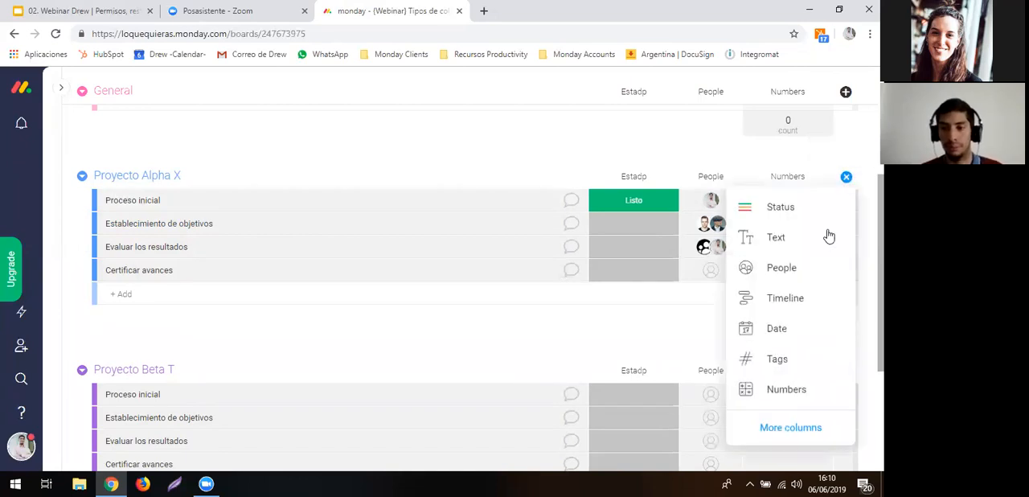
pyautogui.click(780, 426)
pyautogui.scroll(-1, 585, 293)
pyautogui.scroll(-3, 585, 293)
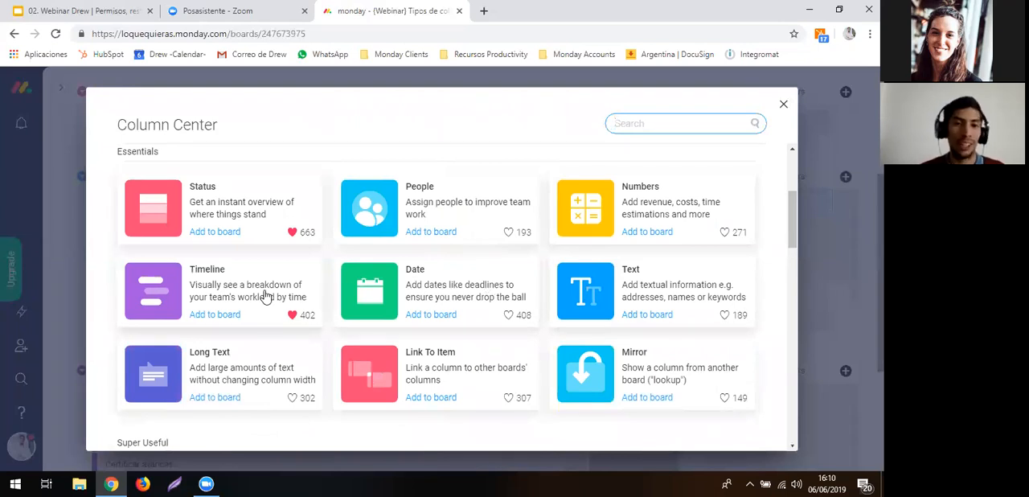
pyautogui.press('Escape')
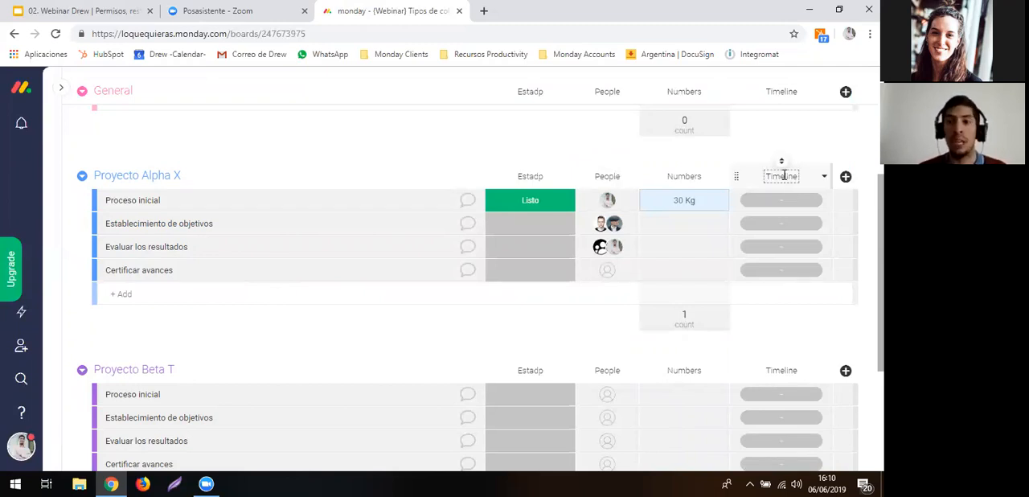
# - Rename the Timeline column as Plazo de trabajo
pyautogui.click(783, 176)
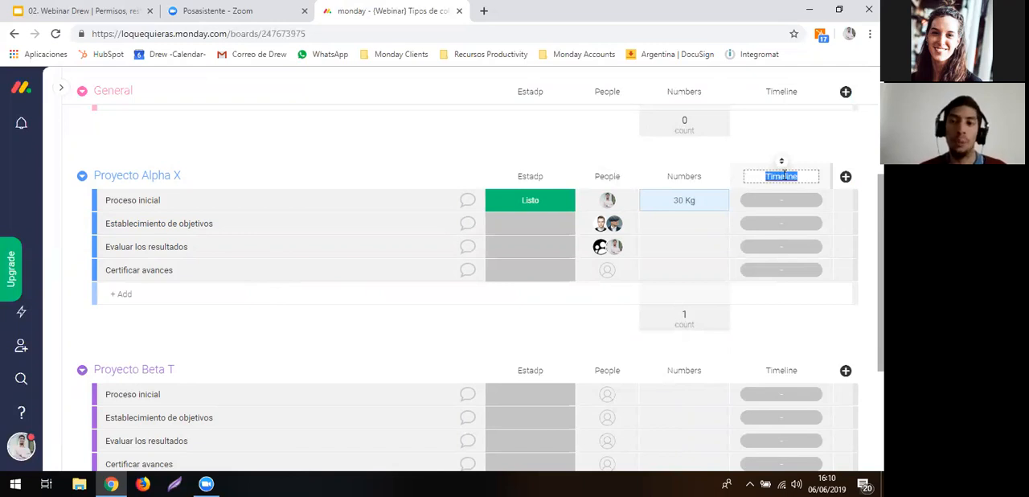
pyautogui.press('BackSpace')
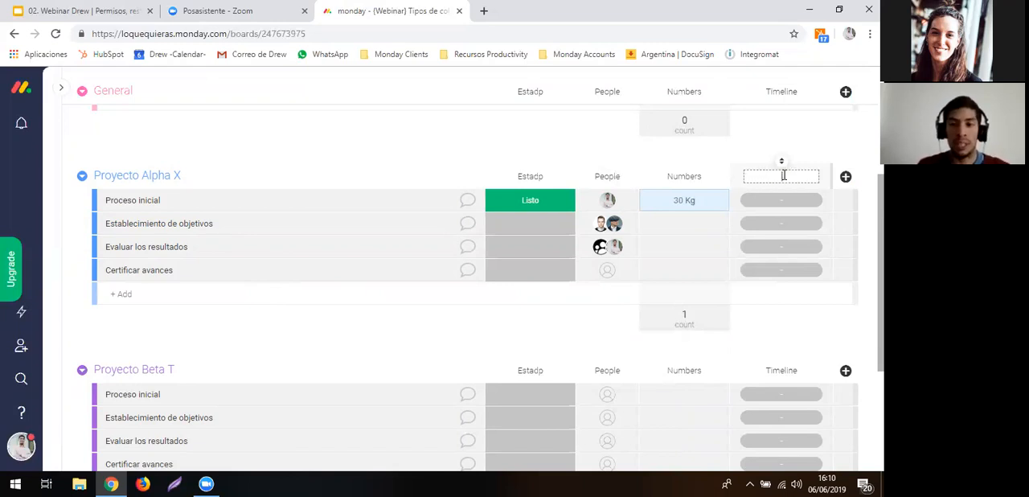
pyautogui.write('Plaz')
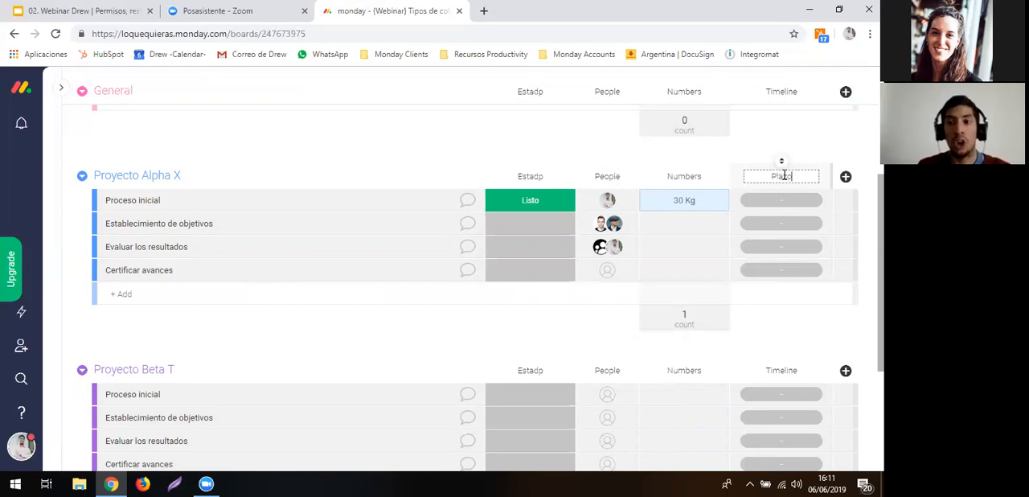
pyautogui.write('o de tra')
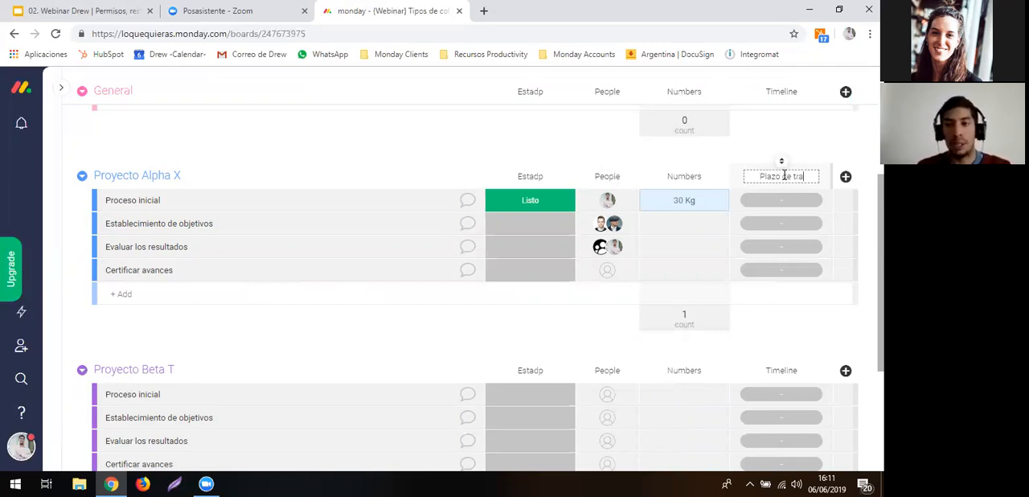
pyautogui.write('bajo')
pyautogui.press('Return')
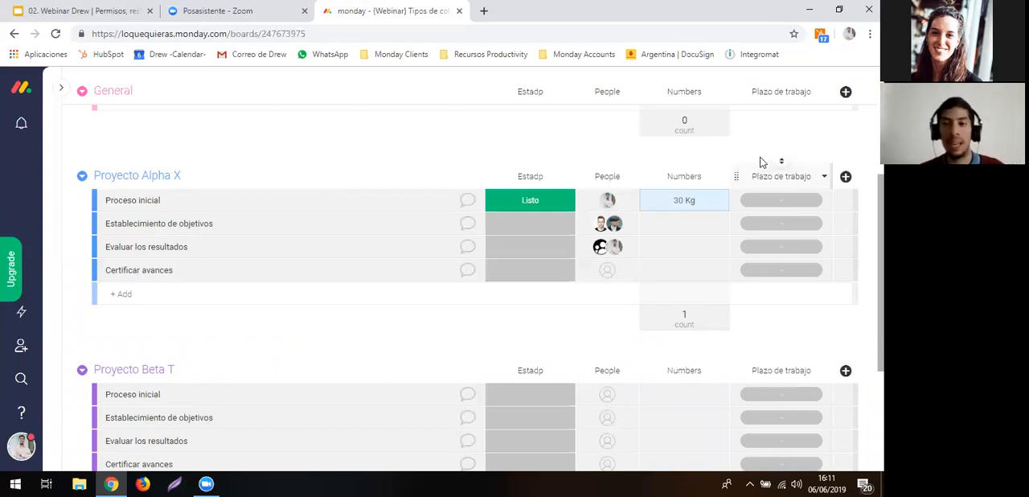
# - Set dates for Proceso inicial starting Jun 6, and extend its bar in the Timeline view to end on Jun 13
pyautogui.click(771, 206)
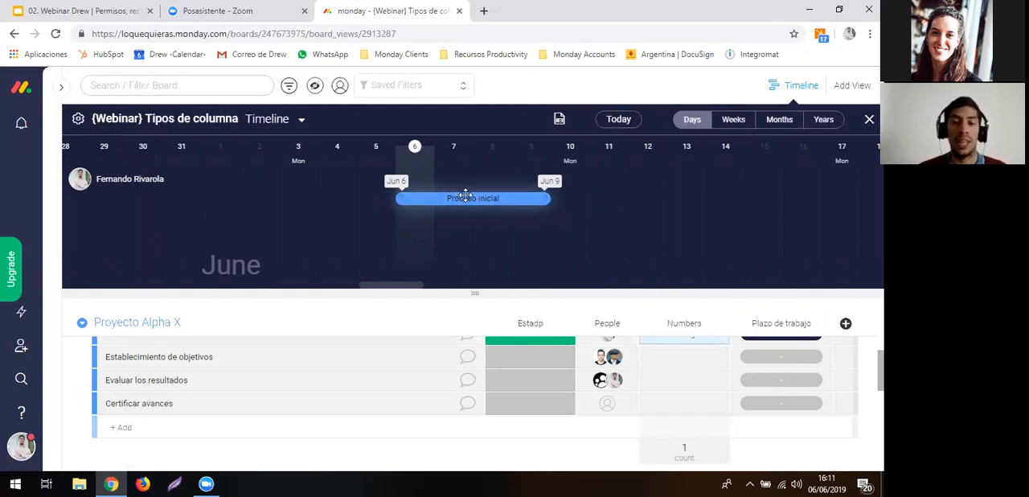
pyautogui.moveTo(549, 201); pyautogui.dragTo(715, 207)
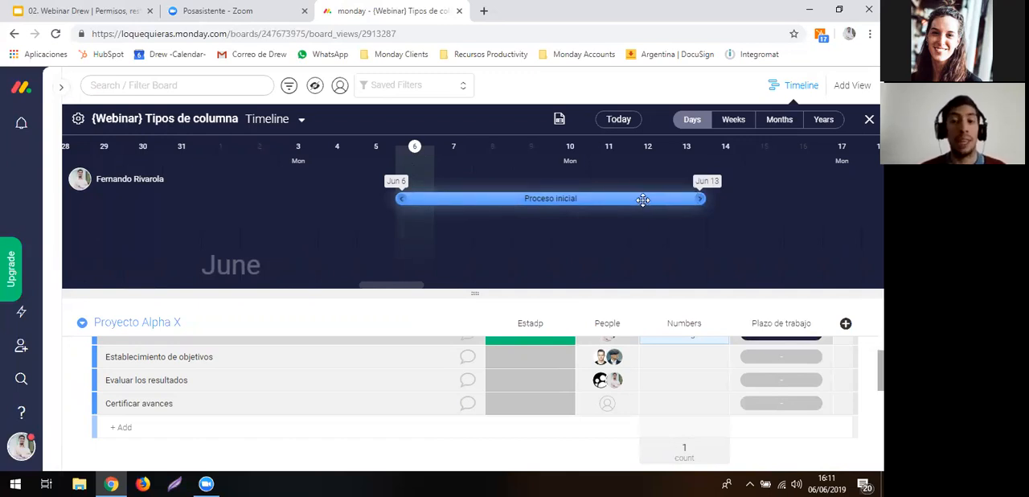
# - Move the Proceso inicial bar to Jun 10 - Jun 17 and close the Timeline view
pyautogui.moveTo(642, 199); pyautogui.dragTo(784, 201)
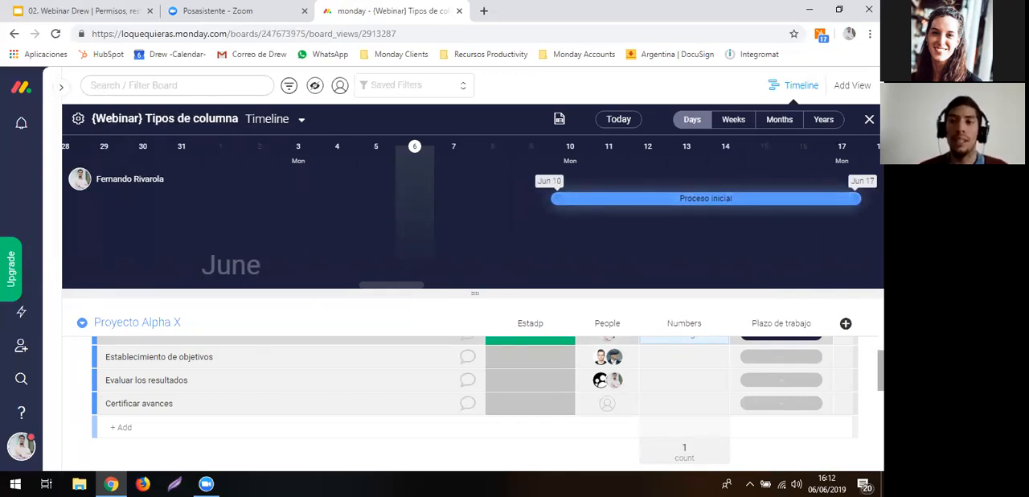
pyautogui.click(869, 119)
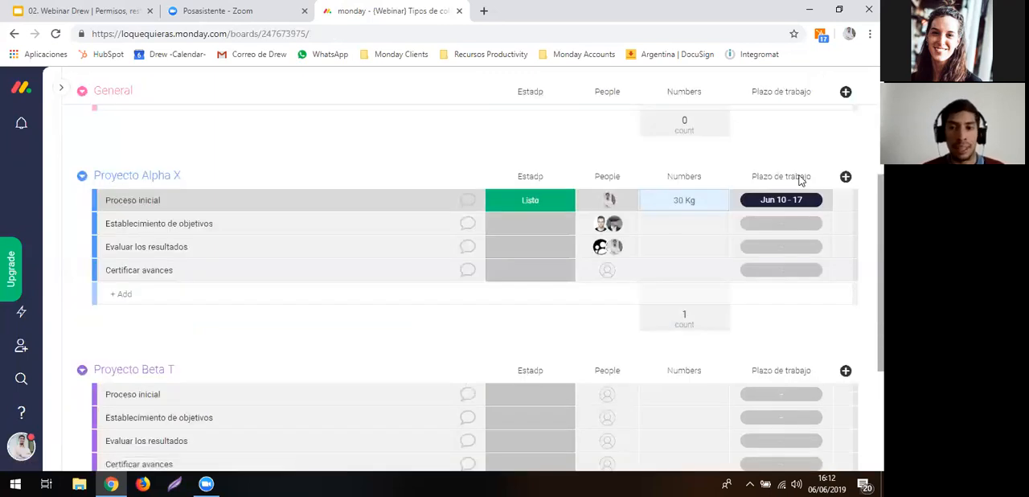
# - Set the Plazo de trabajo of Establecimiento de objetivos in Proyecto Alpha X to January 1 - April 10, 2019
pyautogui.click(748, 231)
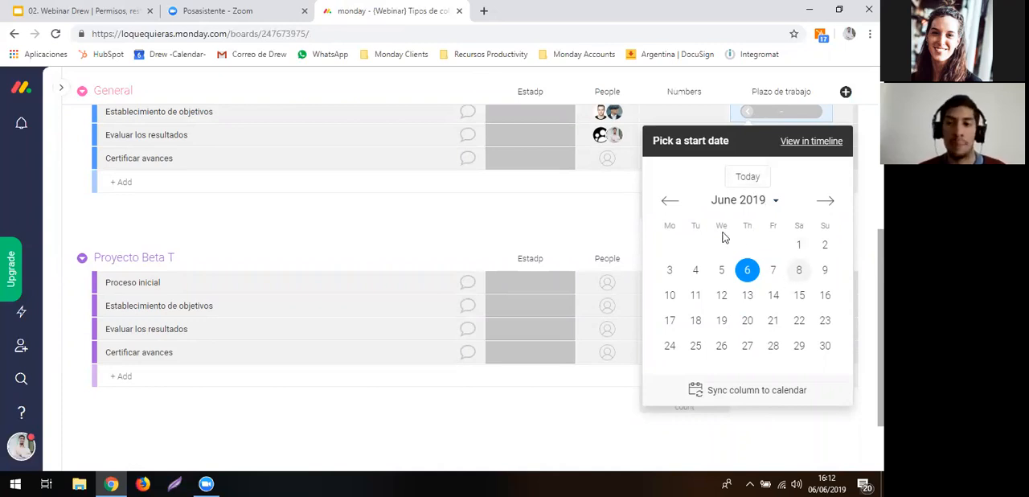
pyautogui.click(672, 202)
pyautogui.click(671, 202)
pyautogui.click(671, 202)
pyautogui.click(670, 202)
pyautogui.click(671, 201)
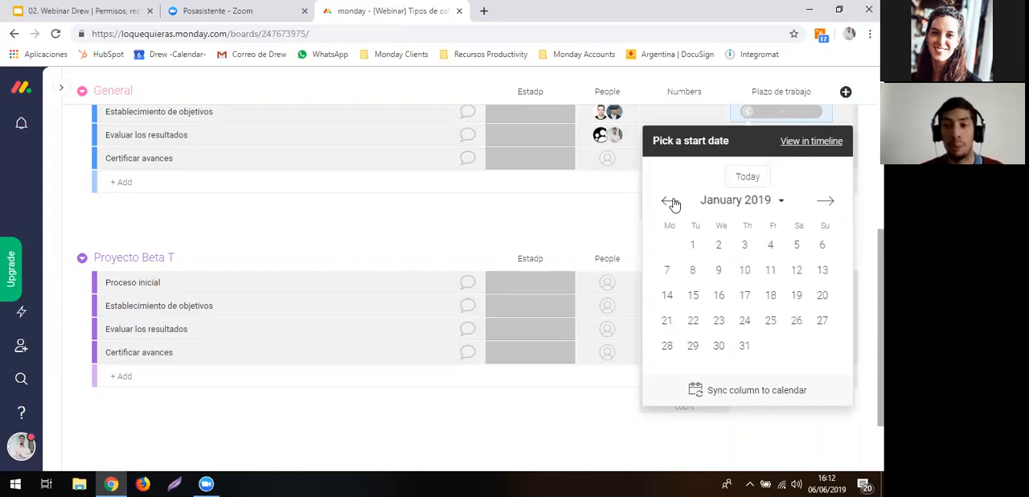
pyautogui.click(695, 245)
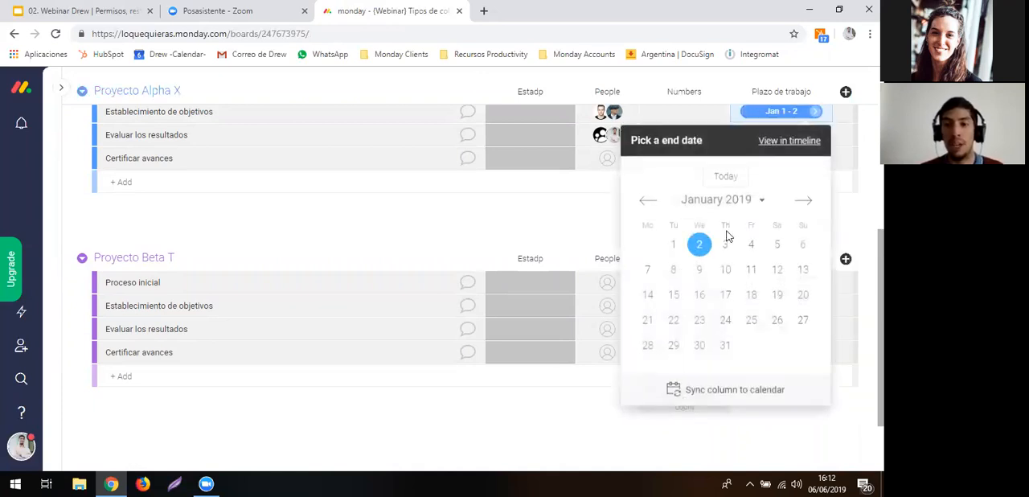
pyautogui.click(803, 200)
pyautogui.click(804, 200)
pyautogui.click(804, 200)
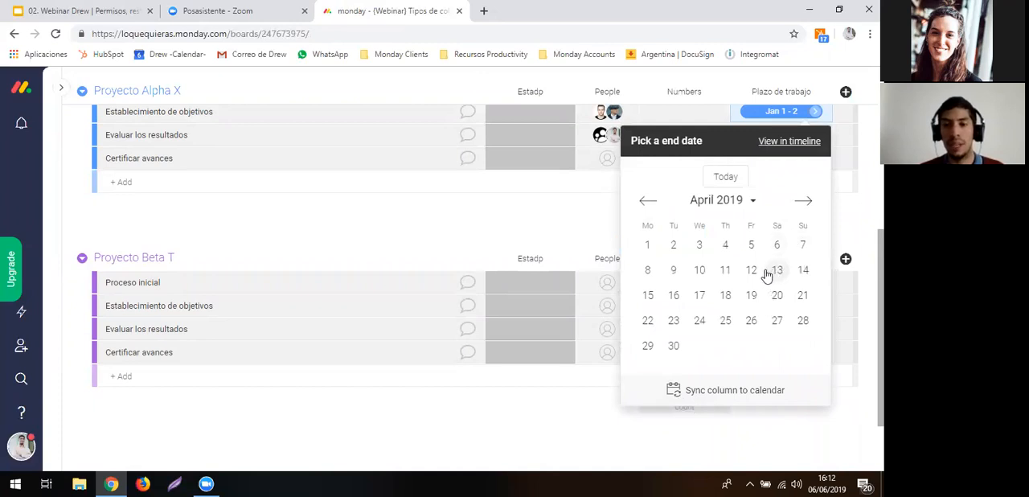
pyautogui.click(699, 270)
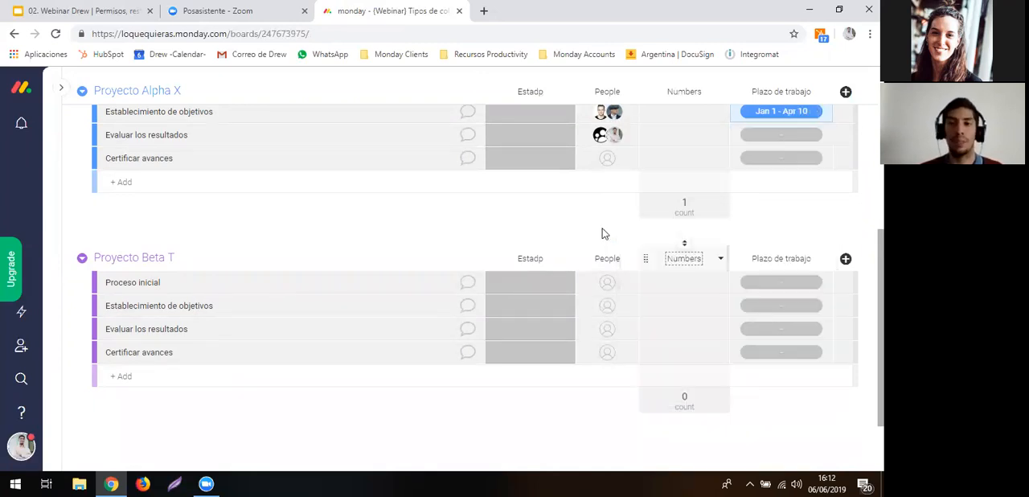
# - Set the status of Establecimiento de objetivos and Evaluar los resultados in Proyecto Alpha X to Pausado
pyautogui.scroll(3, 783, 201)
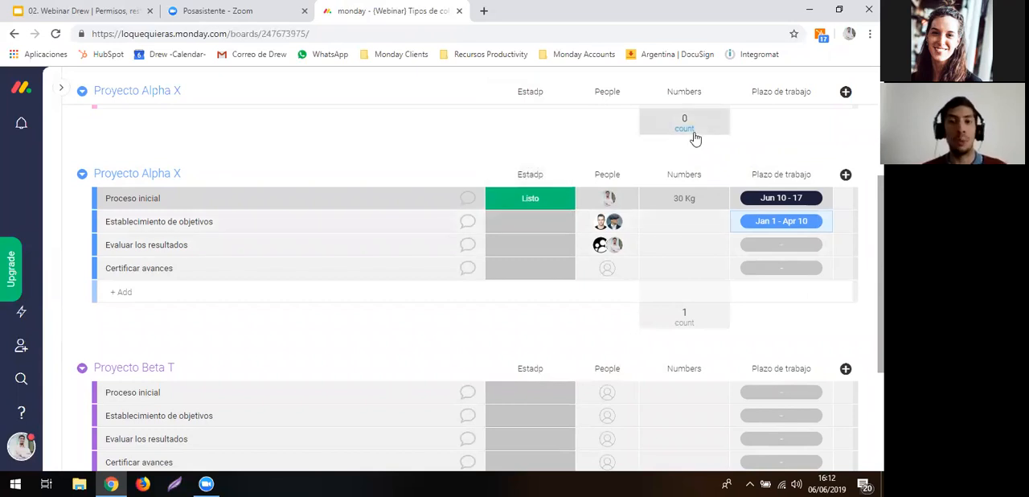
pyautogui.click(546, 222)
pyautogui.click(499, 257)
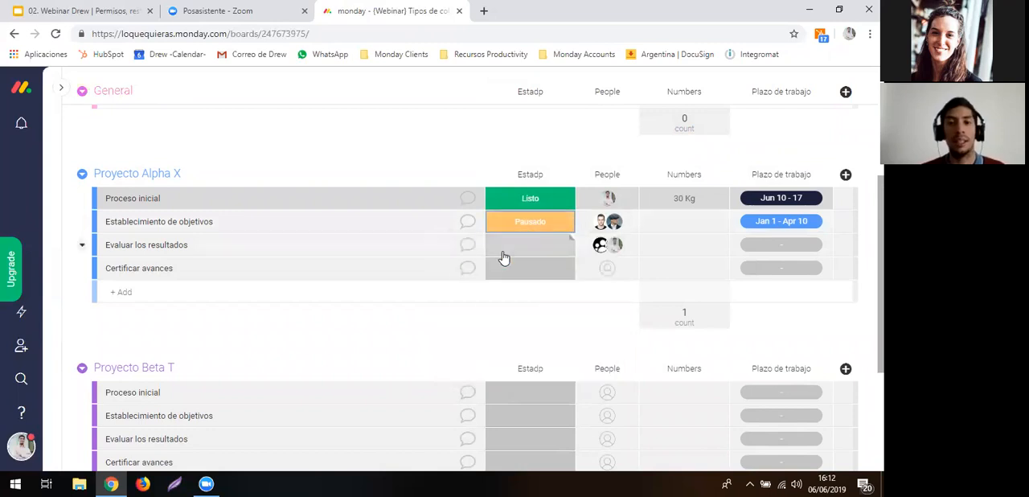
pyautogui.click(499, 247)
pyautogui.click(497, 276)
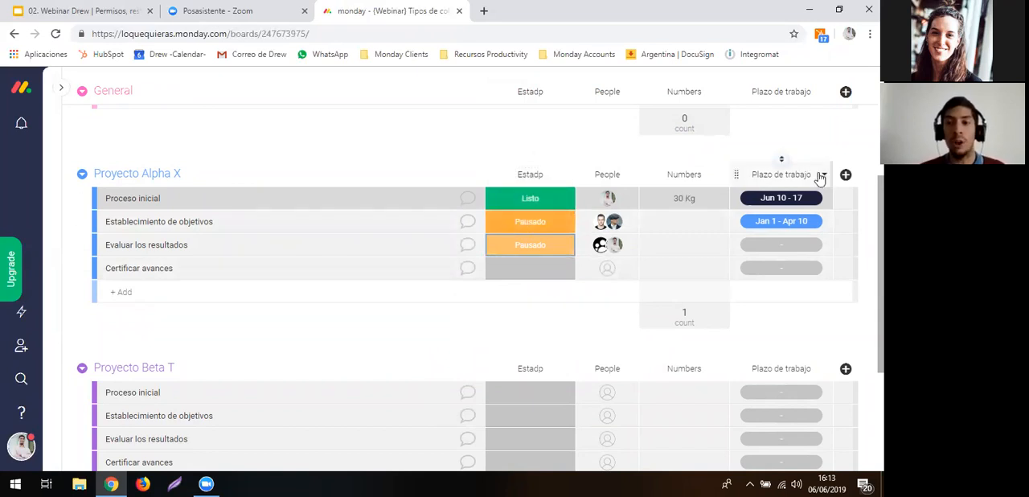
# - Set the Plazo de trabajo column as a deadline connected to the Estadp status column
pyautogui.click(825, 176)
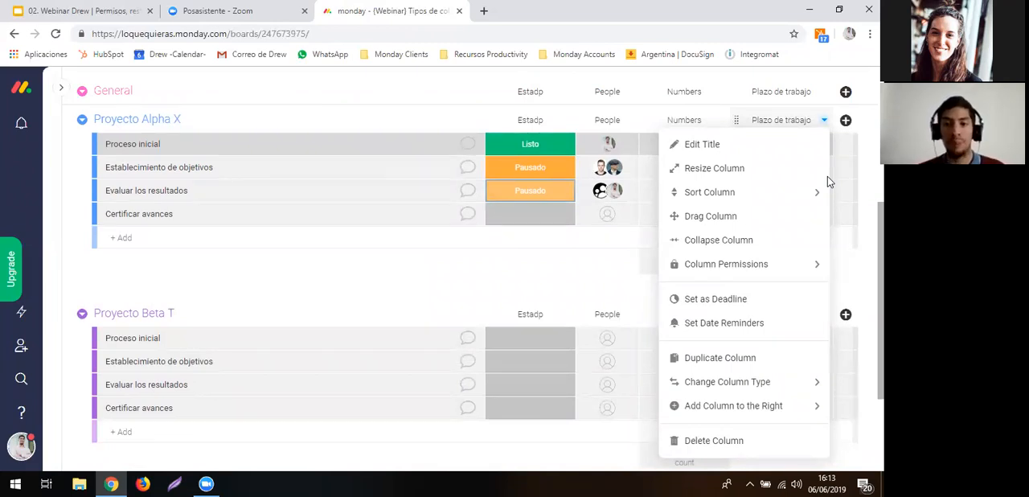
pyautogui.click(748, 306)
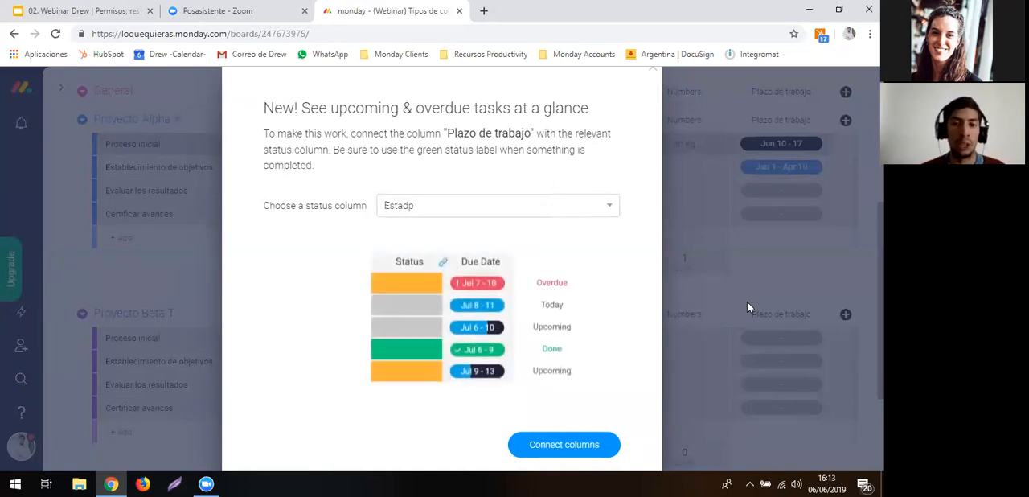
pyautogui.click(578, 211)
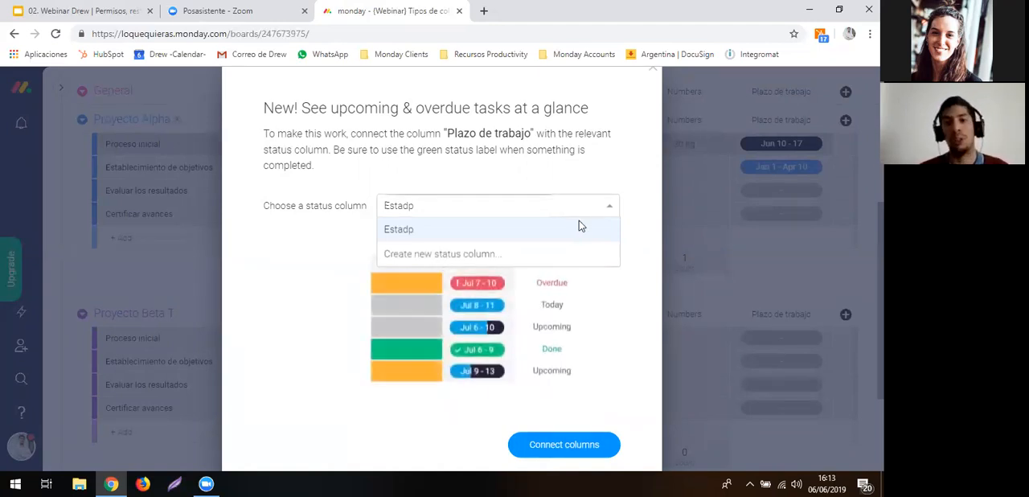
pyautogui.click(579, 224)
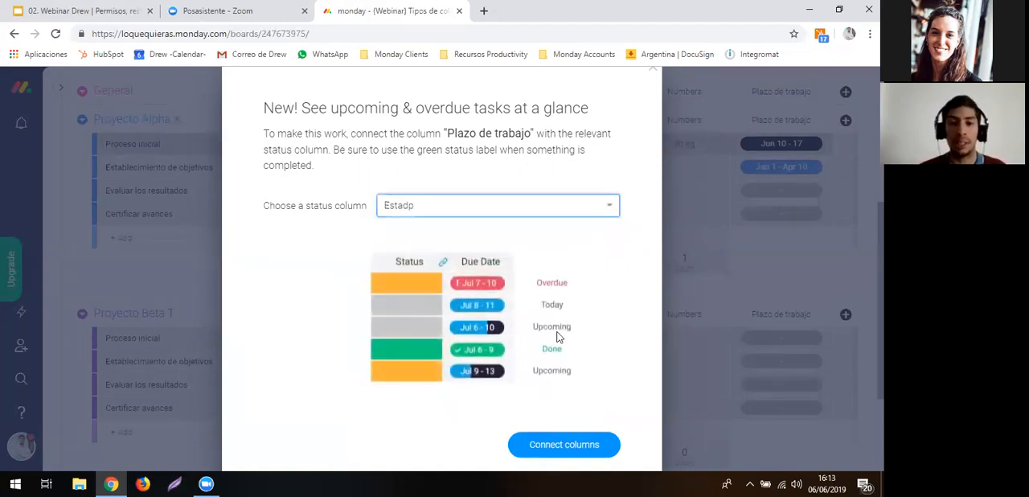
pyautogui.click(553, 443)
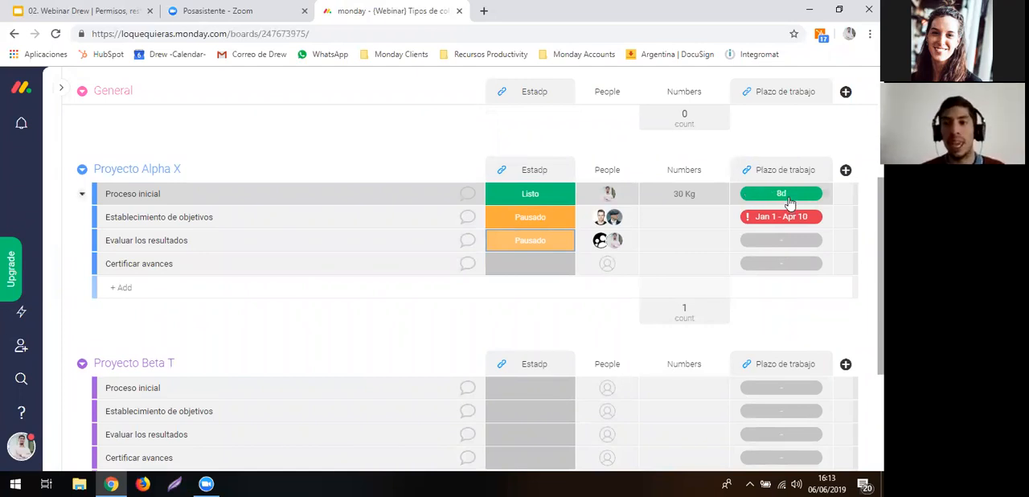
# - Check the deadline details of the dated Proyecto Alpha X items and set the status of Establecimiento de objetivos to Listo
pyautogui.moveTo(789, 201)
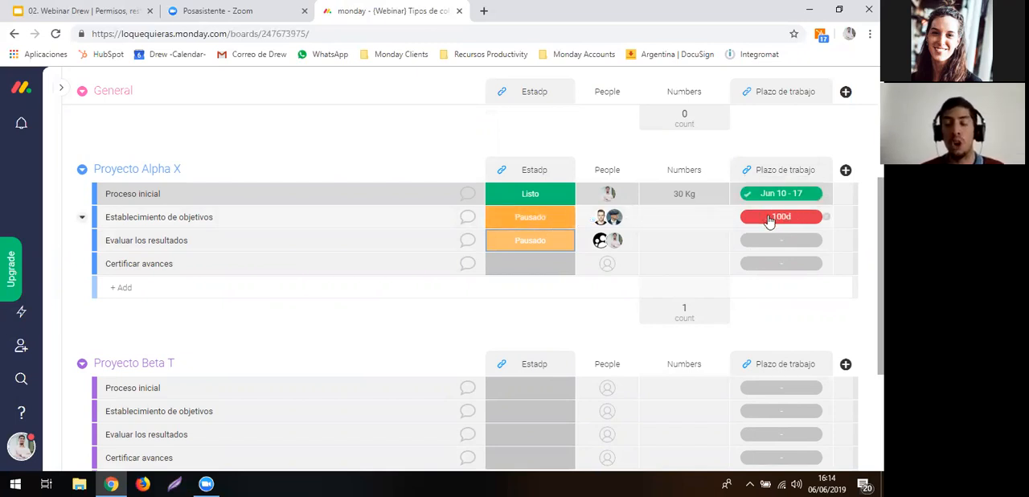
pyautogui.moveTo(769, 221)
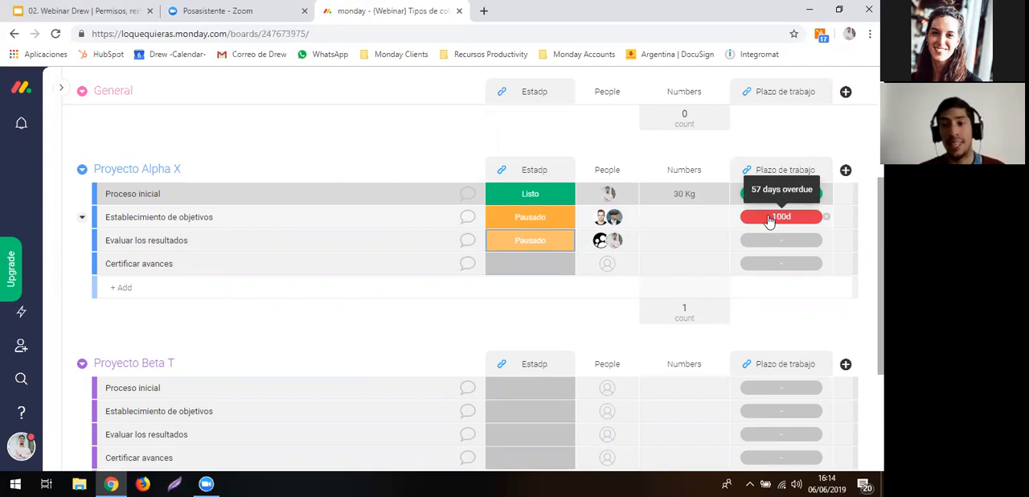
pyautogui.click(541, 227)
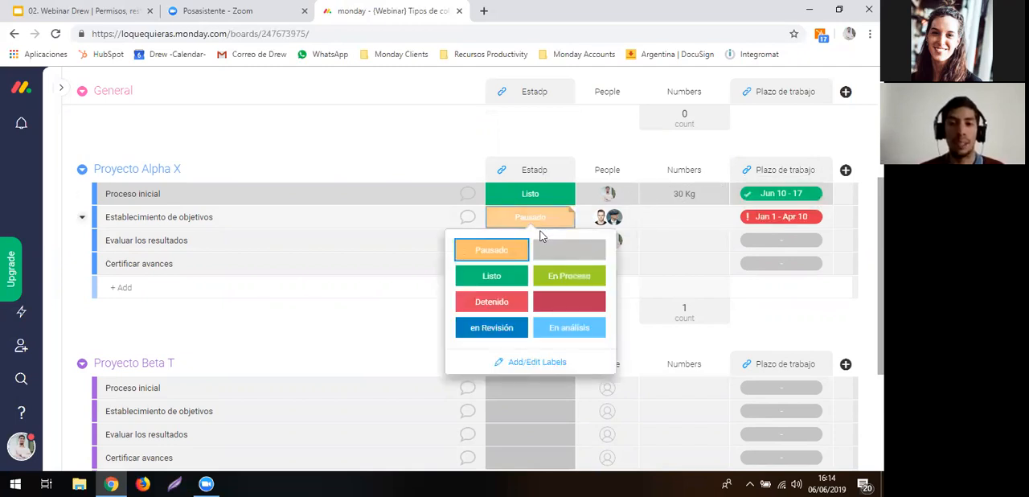
pyautogui.click(505, 283)
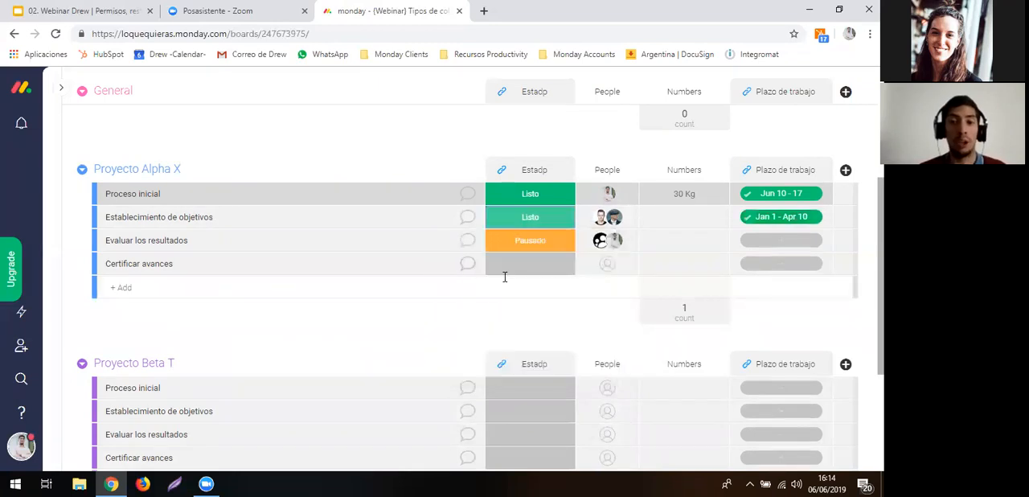
pyautogui.moveTo(761, 221)
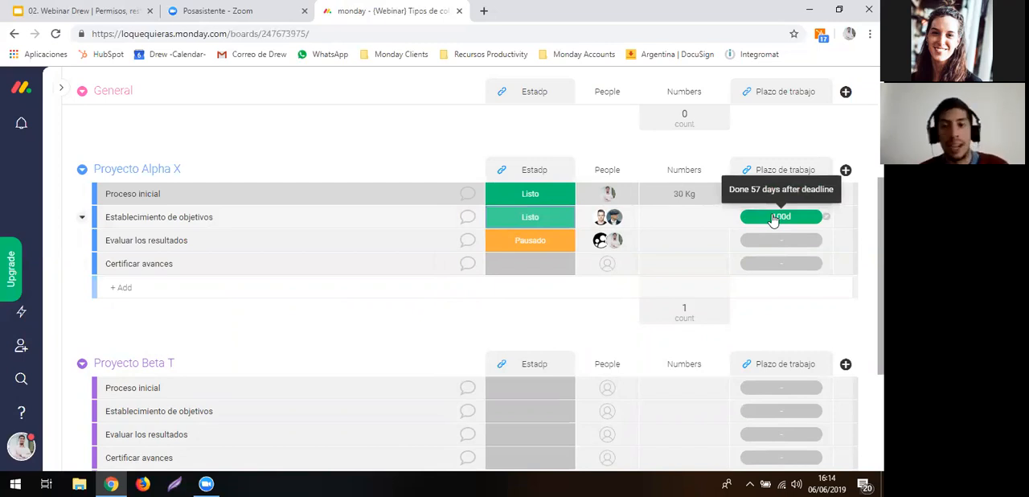
pyautogui.click(847, 172)
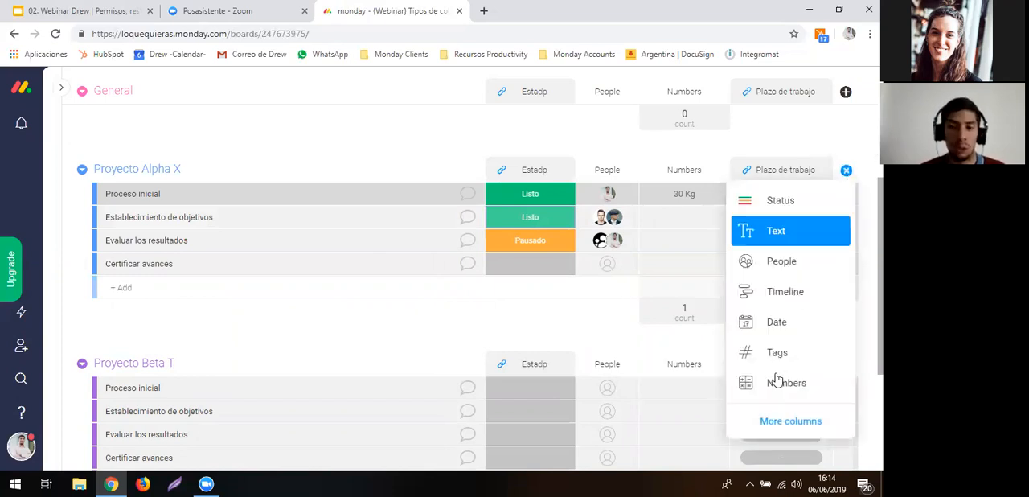
pyautogui.click(778, 415)
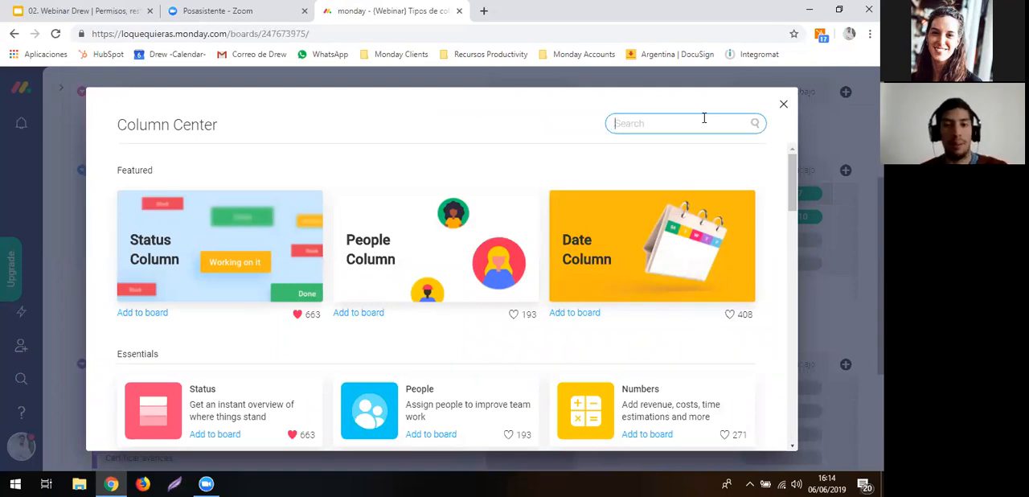
pyautogui.press('Escape')
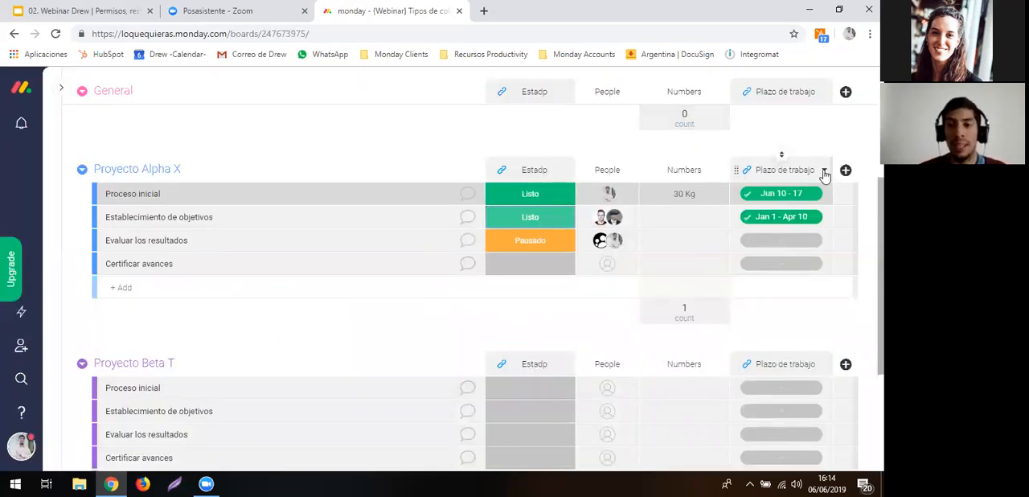
# - Start a due date reminder automation for Plazo de trabajo, timed 7 days before the date arrives at 9 AM
pyautogui.click(823, 172)
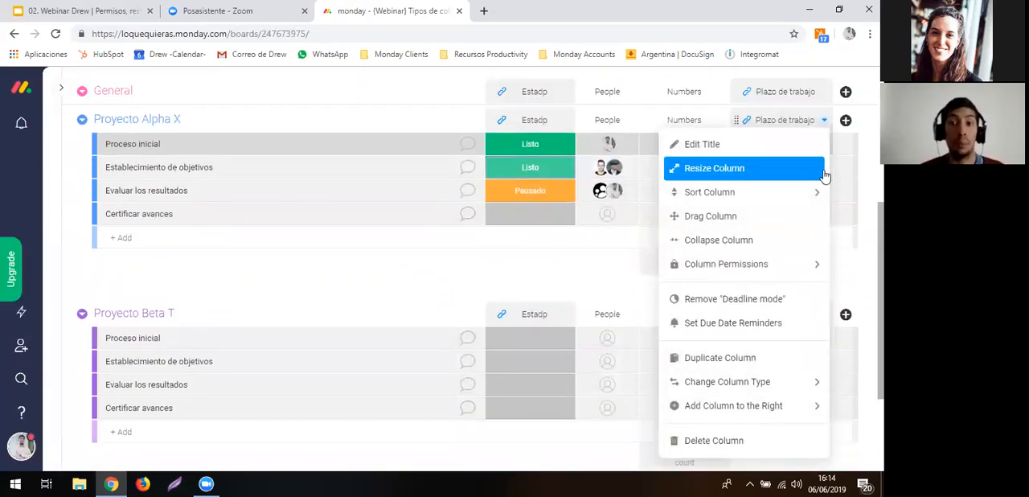
pyautogui.click(733, 323)
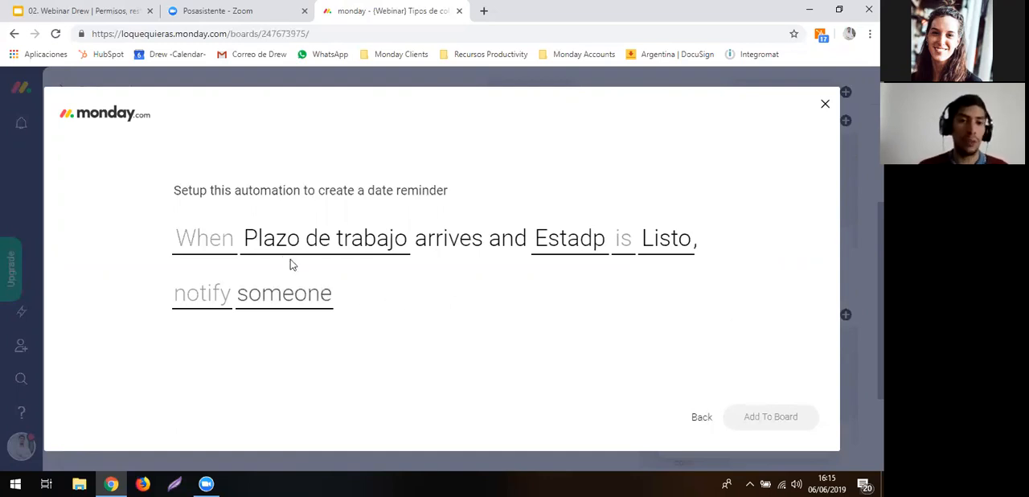
pyautogui.click(226, 248)
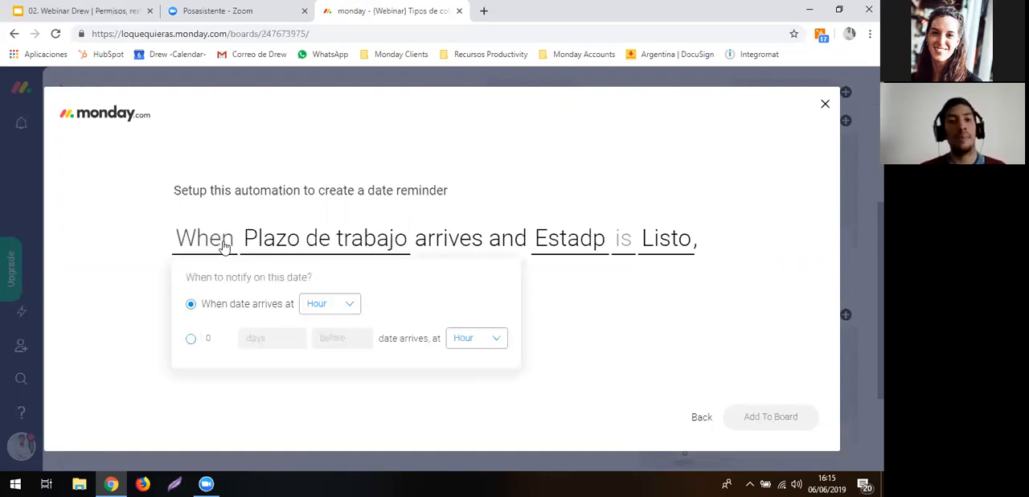
pyautogui.click(190, 339)
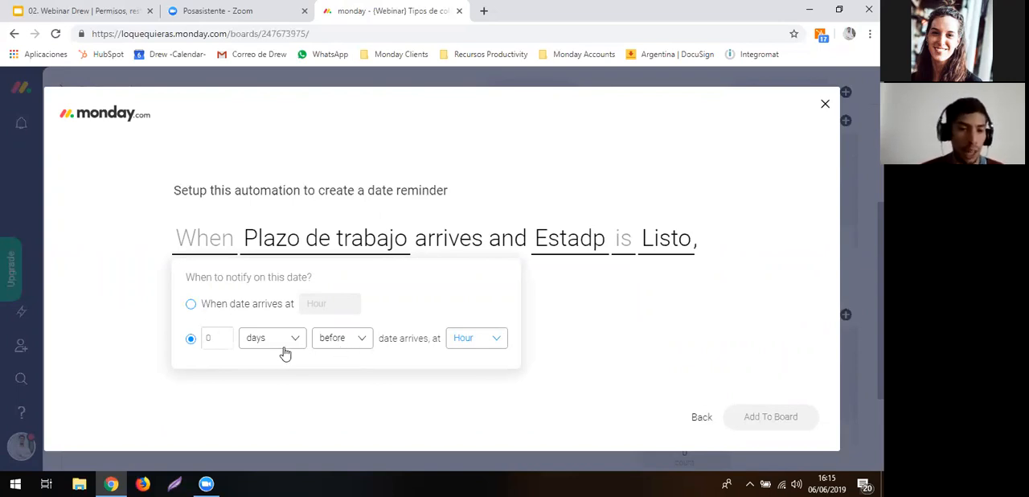
pyautogui.click(230, 339)
pyautogui.write('7')
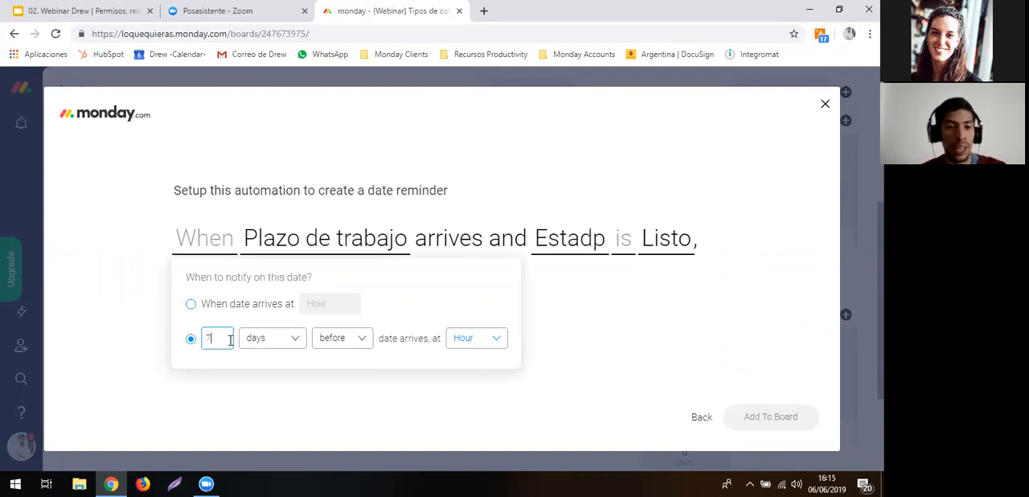
pyautogui.click(462, 338)
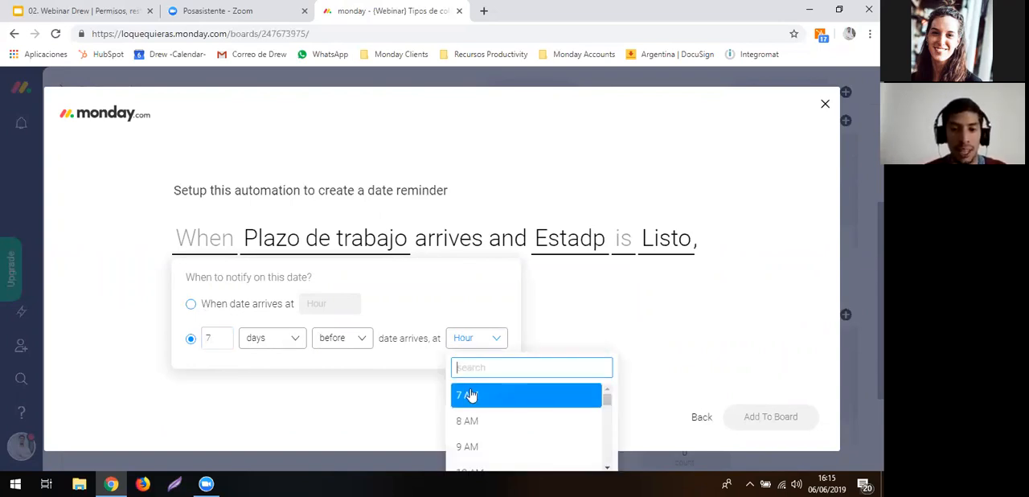
pyautogui.click(480, 448)
pyautogui.click(583, 287)
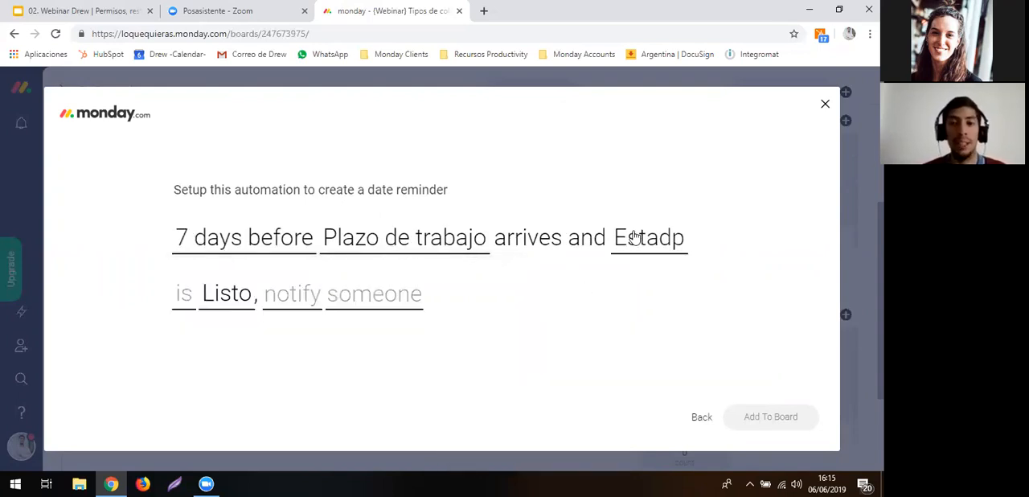
# - Change the reminder's status condition to "is not" Listo, and leave the automation setup without adding it to the board
pyautogui.click(183, 297)
pyautogui.click(202, 381)
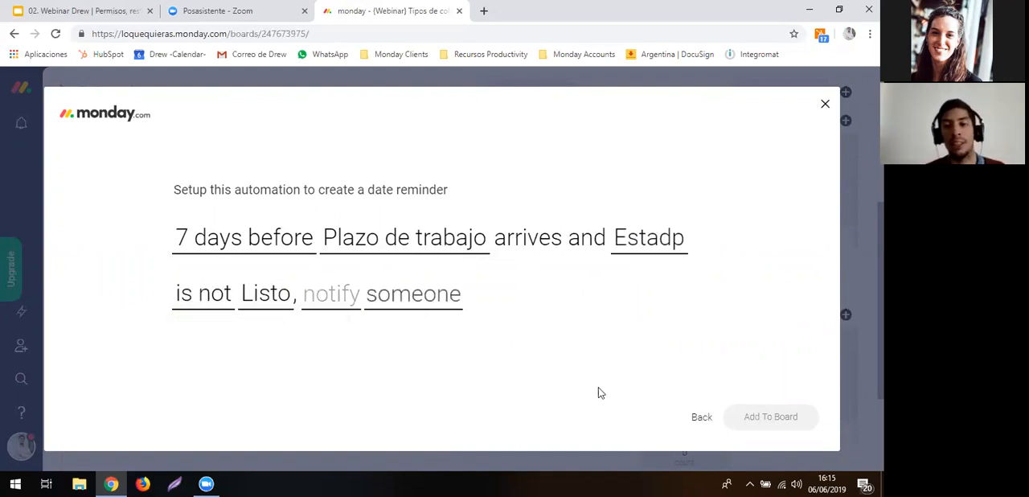
pyautogui.click(701, 417)
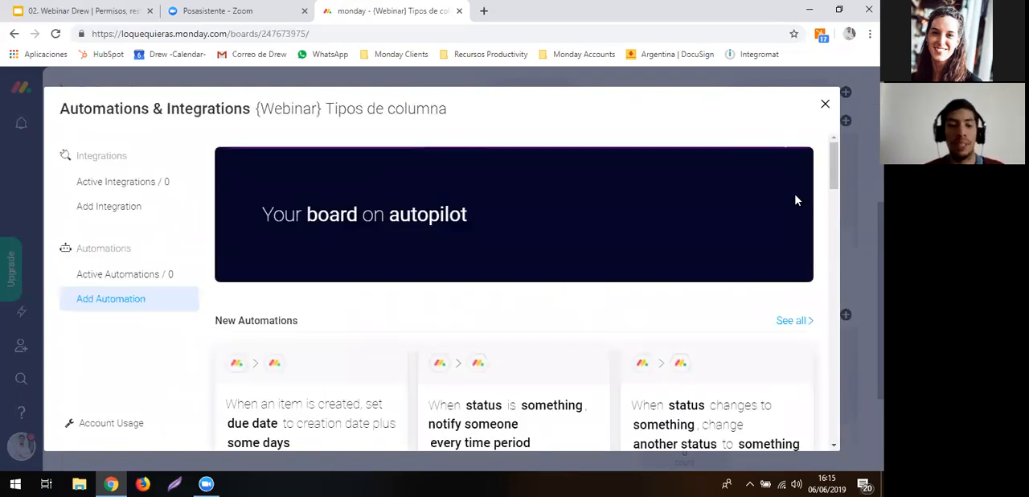
pyautogui.press('Escape')
# - Add a Date column to the board from the Column Center's essential columns
pyautogui.scroll(1, 804, 201)
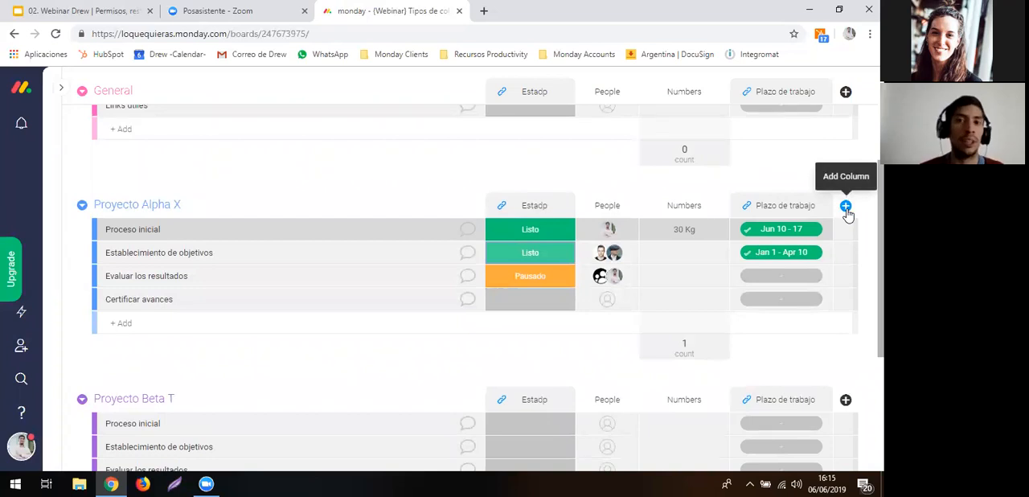
pyautogui.click(846, 207)
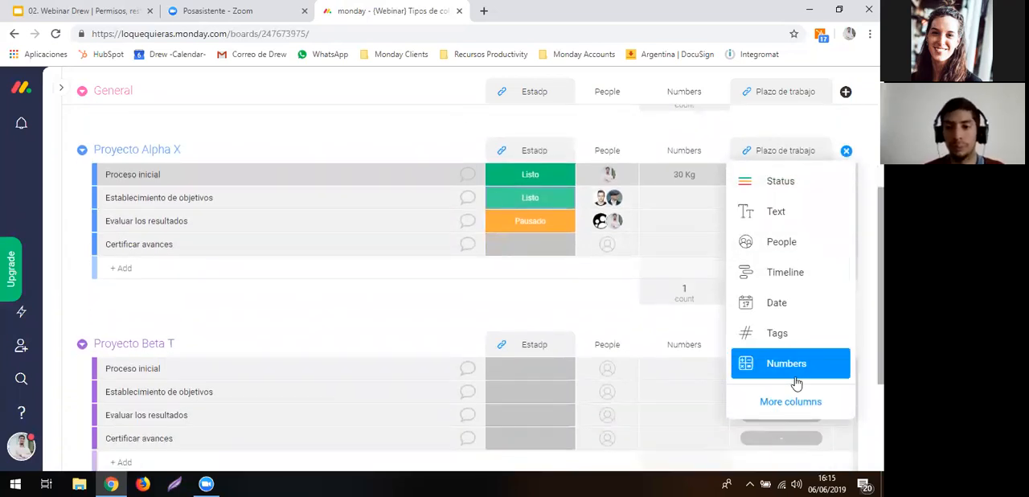
pyautogui.click(796, 401)
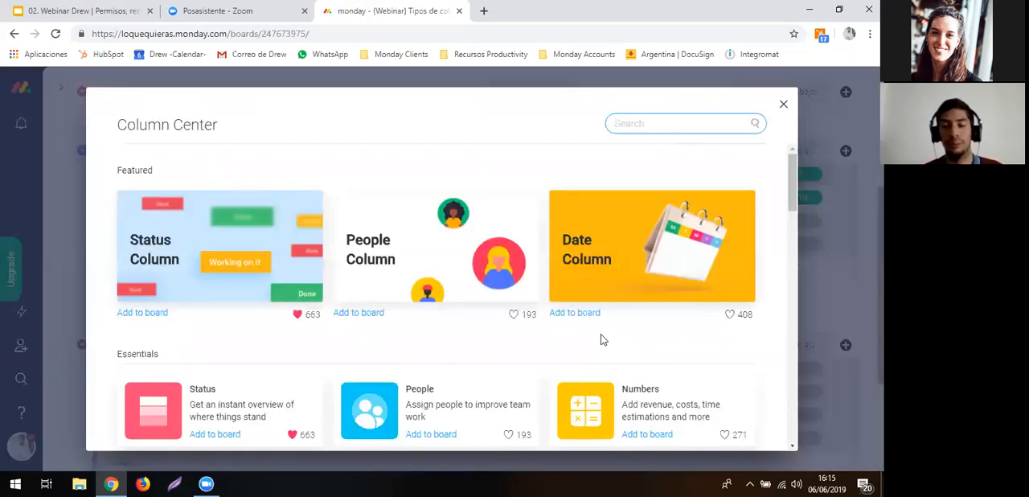
pyautogui.scroll(-3, 599, 339)
pyautogui.scroll(-1, 600, 339)
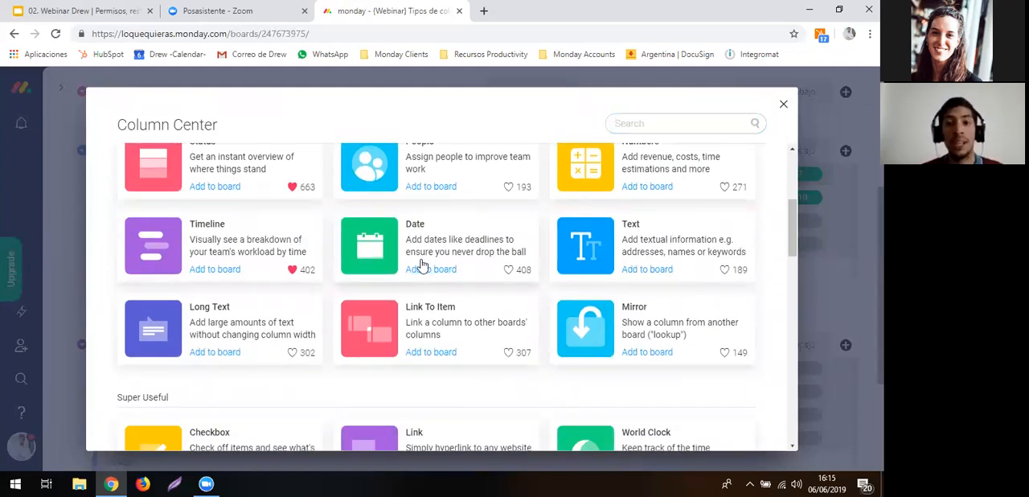
pyautogui.click(540, 281)
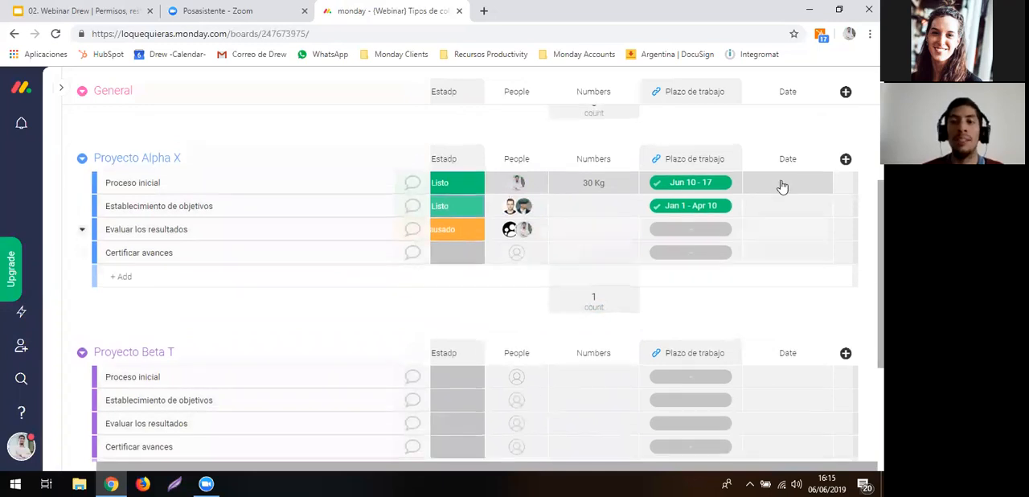
# - Set the date of Proceso inicial in Proyecto Alpha X to September 13, 2019, with the time 09:00 AM included
pyautogui.click(781, 190)
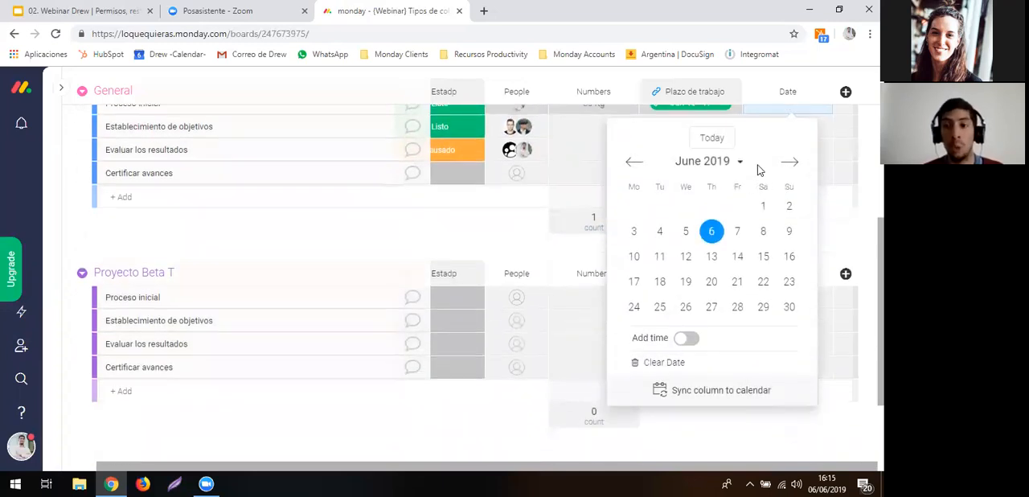
pyautogui.click(791, 161)
pyautogui.click(792, 161)
pyautogui.click(792, 162)
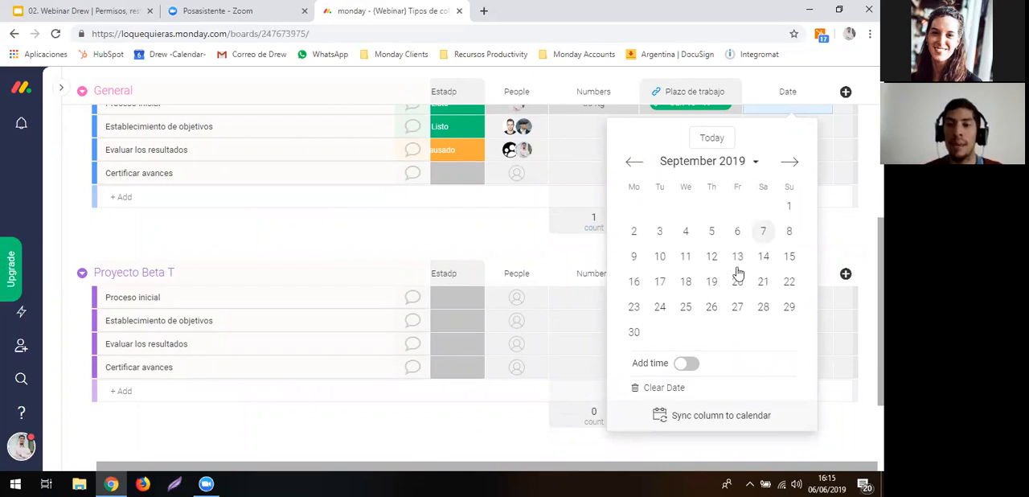
pyautogui.click(681, 366)
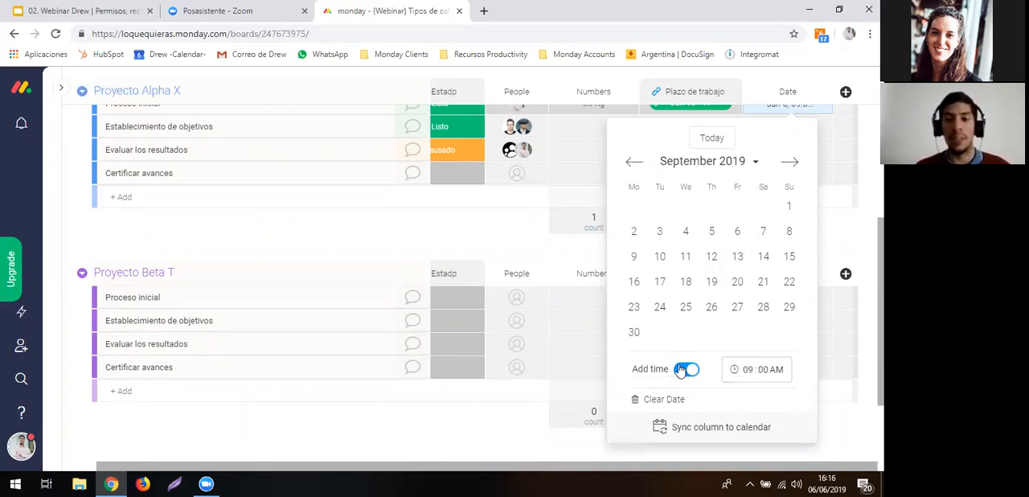
pyautogui.click(735, 262)
pyautogui.scroll(3, 771, 191)
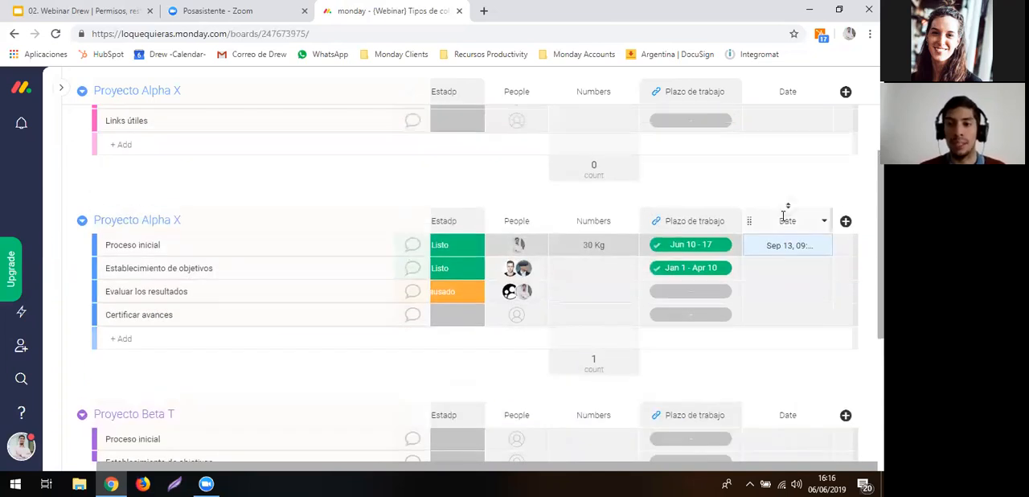
# - Inspect the time setting in the date picker of Proceso inicial, and close it without changes
pyautogui.click(803, 256)
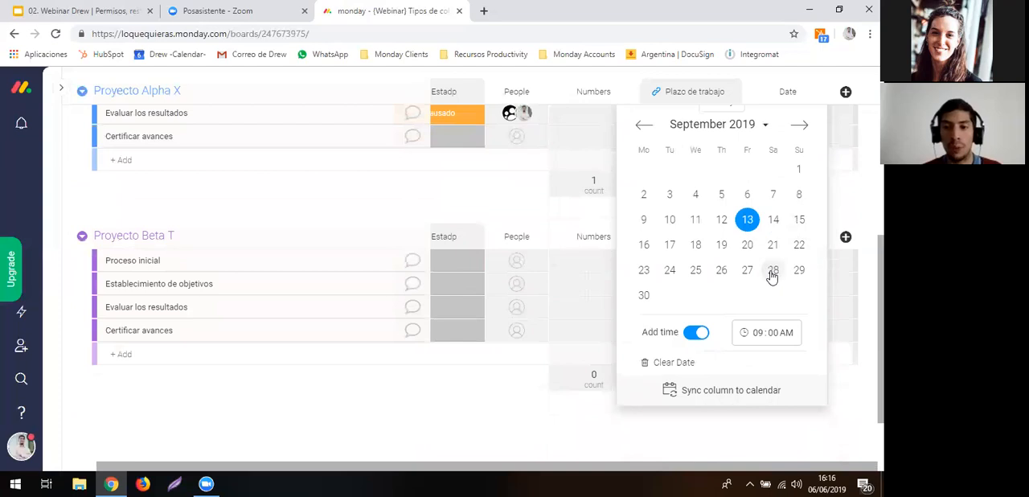
pyautogui.click(769, 332)
pyautogui.click(769, 330)
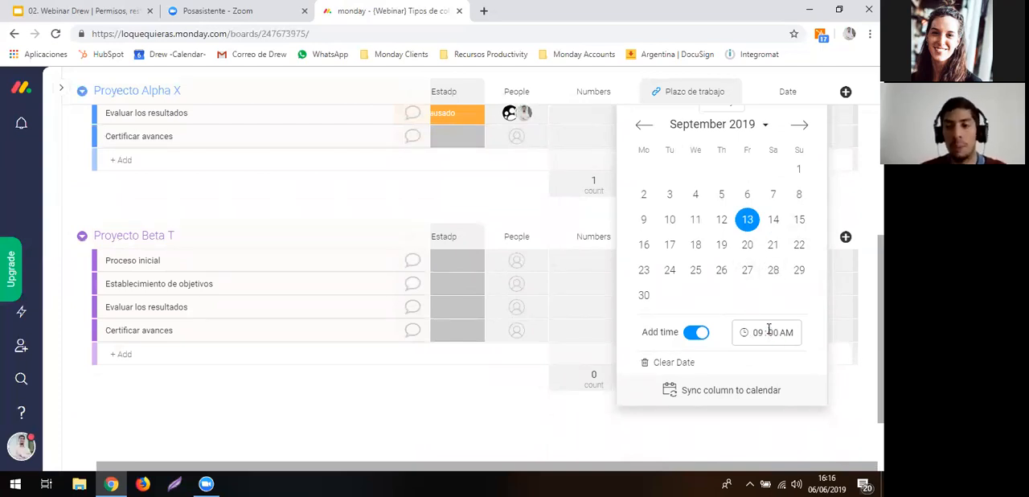
pyautogui.click(536, 193)
pyautogui.scroll(2, 732, 211)
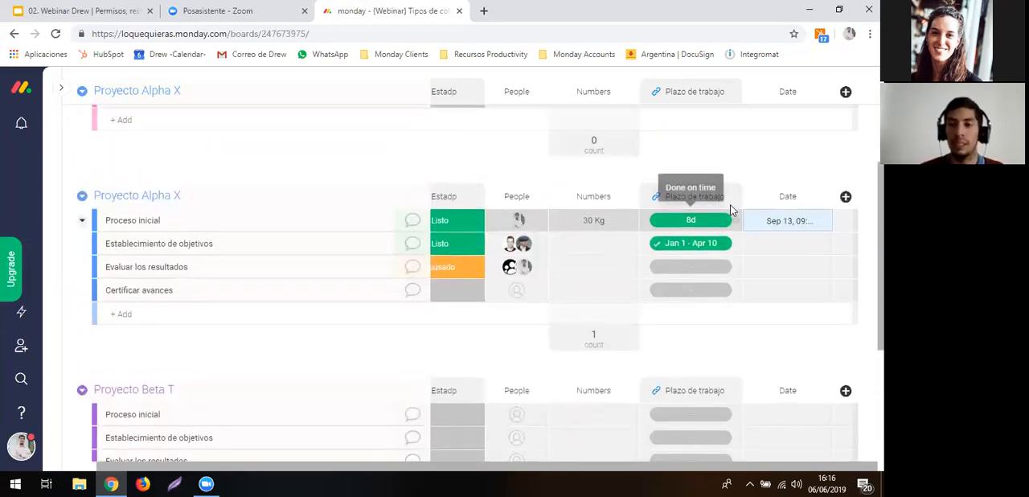
# - Review the options available for the Date column, including its permissions, deadline and date reminders
pyautogui.click(821, 200)
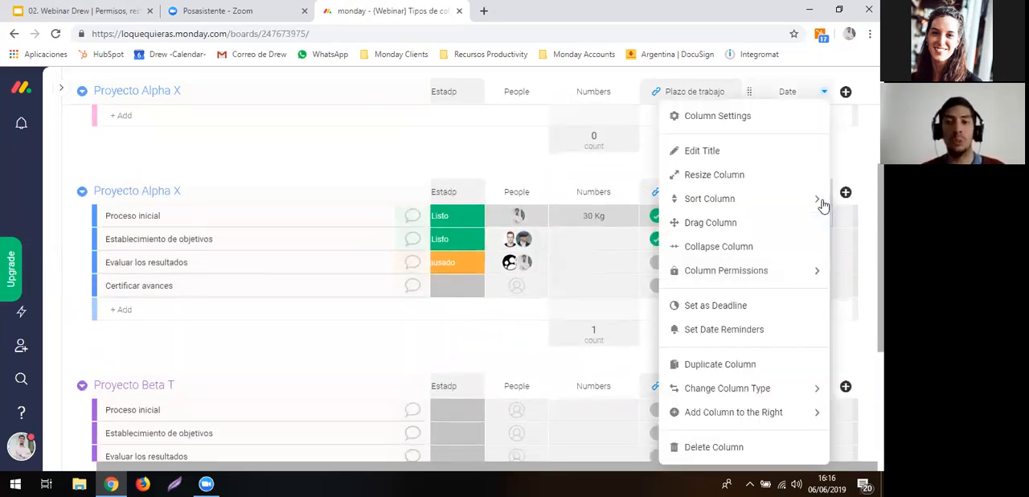
pyautogui.moveTo(824, 205)
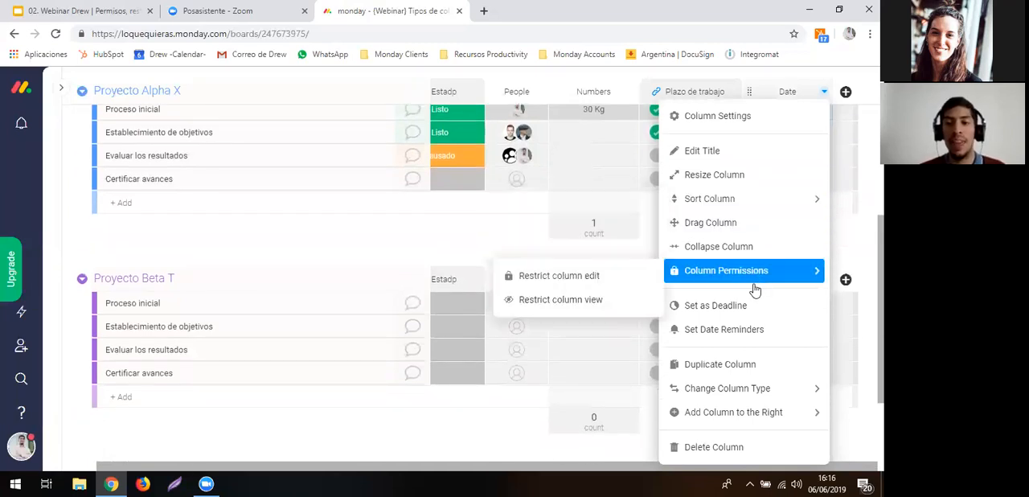
pyautogui.click(509, 239)
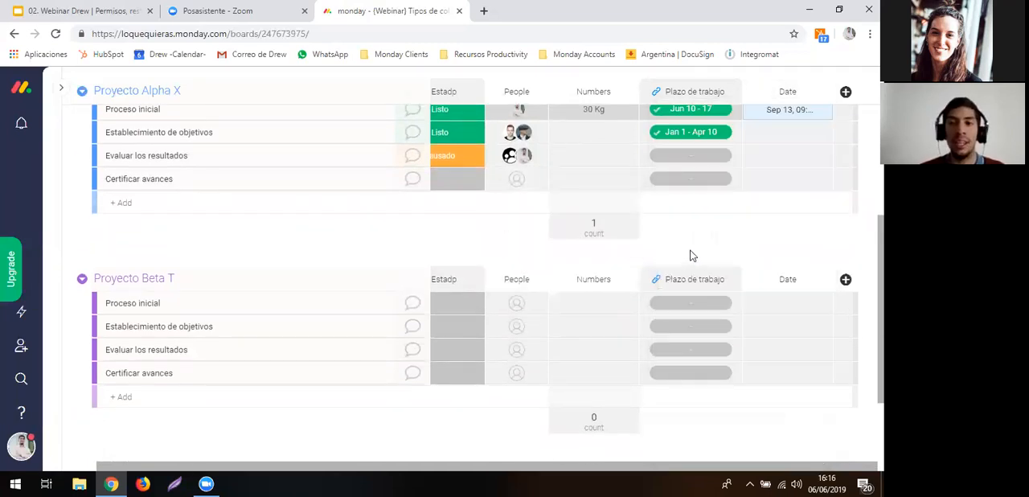
pyautogui.scroll(2, 801, 207)
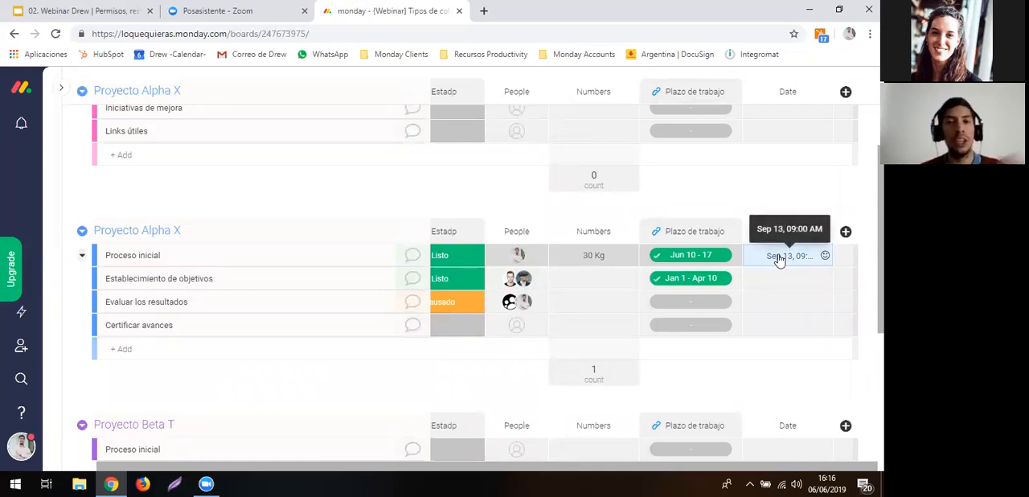
# - Check the full date and time of Proceso inicial and review its calendar options again
pyautogui.click(778, 259)
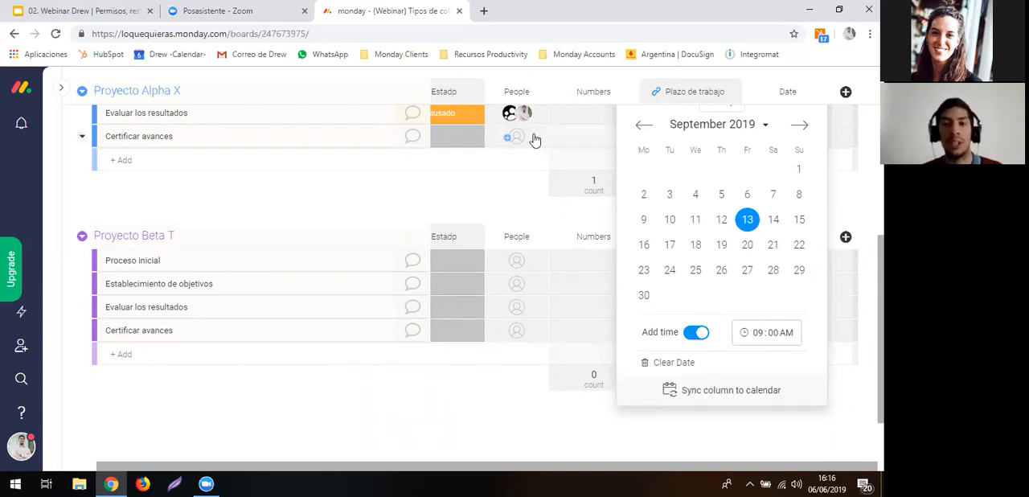
pyautogui.click(523, 184)
pyautogui.scroll(5, 712, 176)
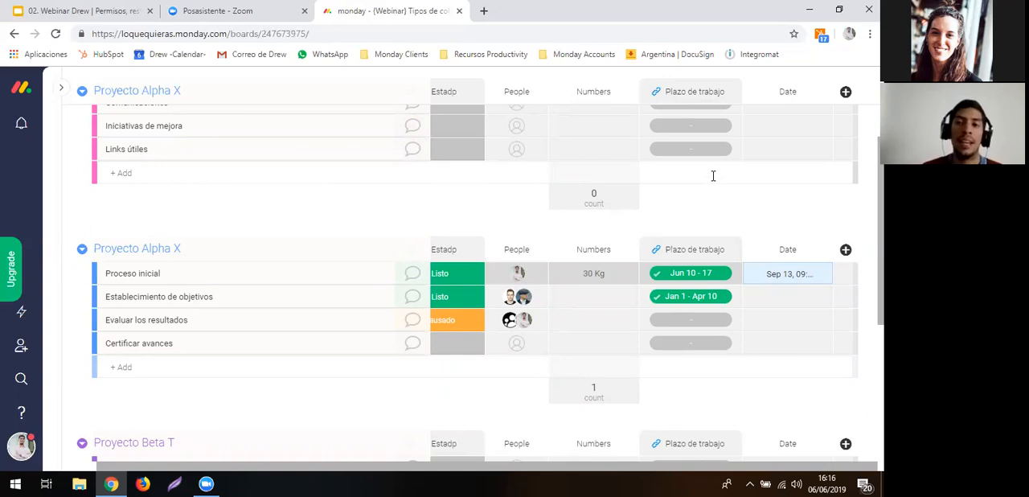
# - Add a Long Text column from the Column Center and inspect its text area for Proceso inicial, leaving it empty
pyautogui.scroll(2, 712, 176)
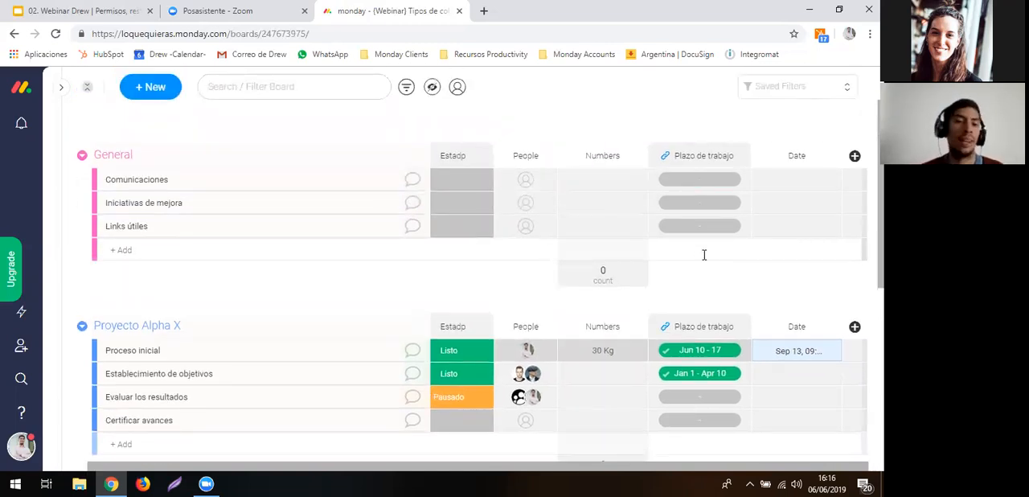
pyautogui.scroll(-1, 703, 256)
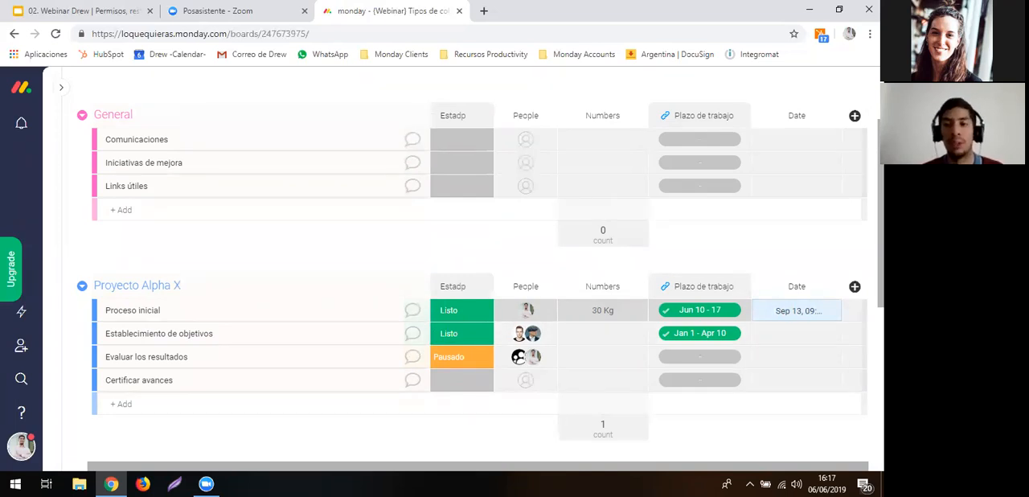
pyautogui.click(854, 286)
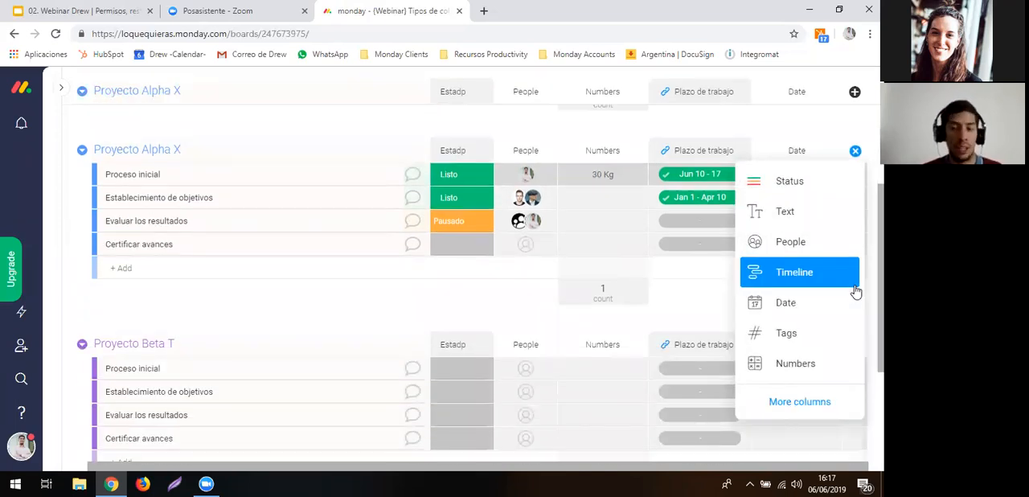
pyautogui.click(829, 399)
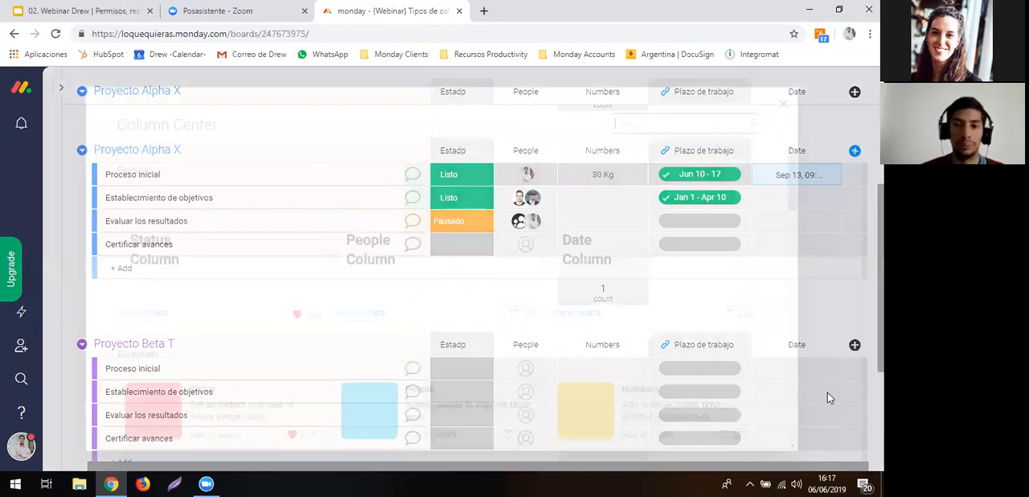
pyautogui.scroll(-3, 602, 376)
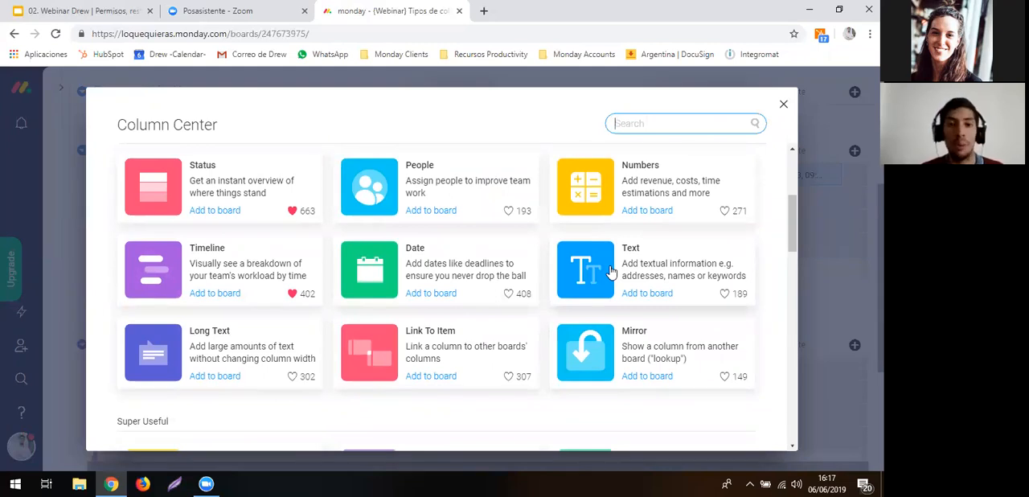
pyautogui.scroll(-1, 611, 272)
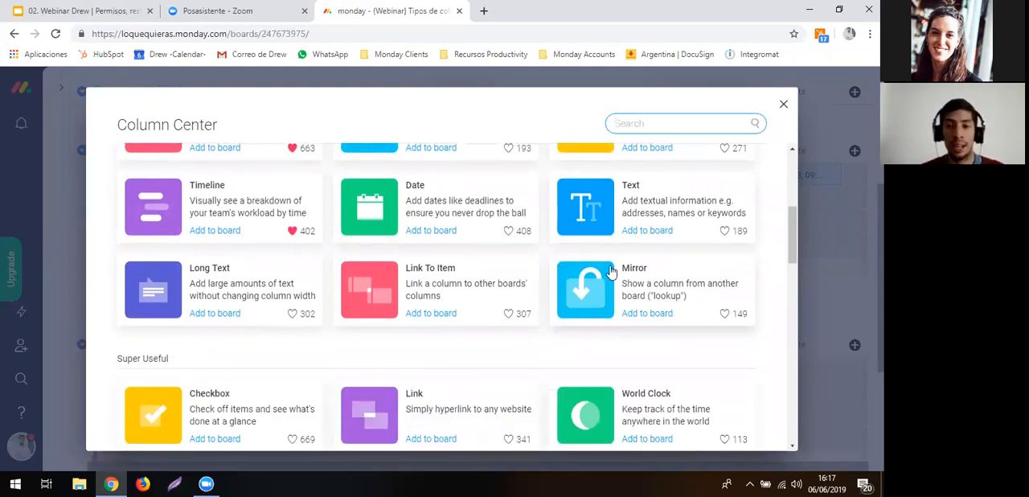
pyautogui.click(219, 297)
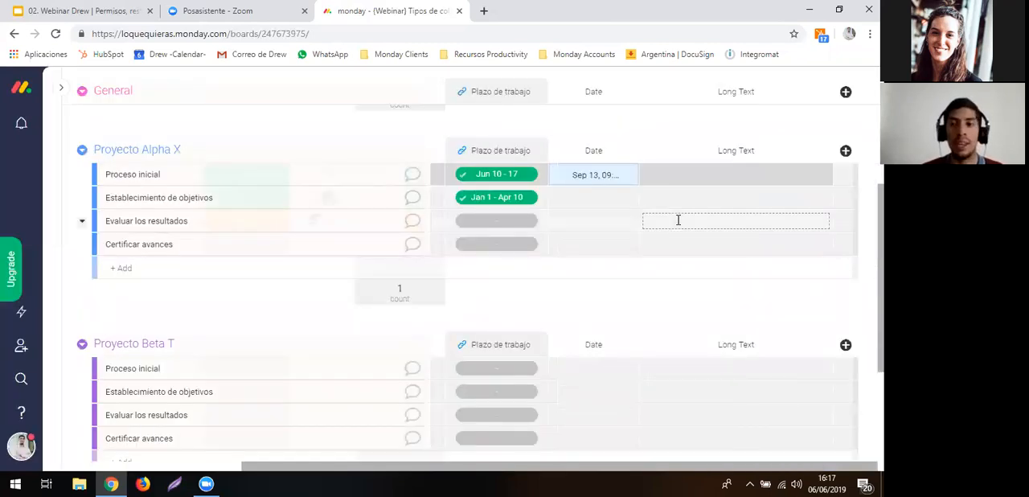
pyautogui.click(664, 174)
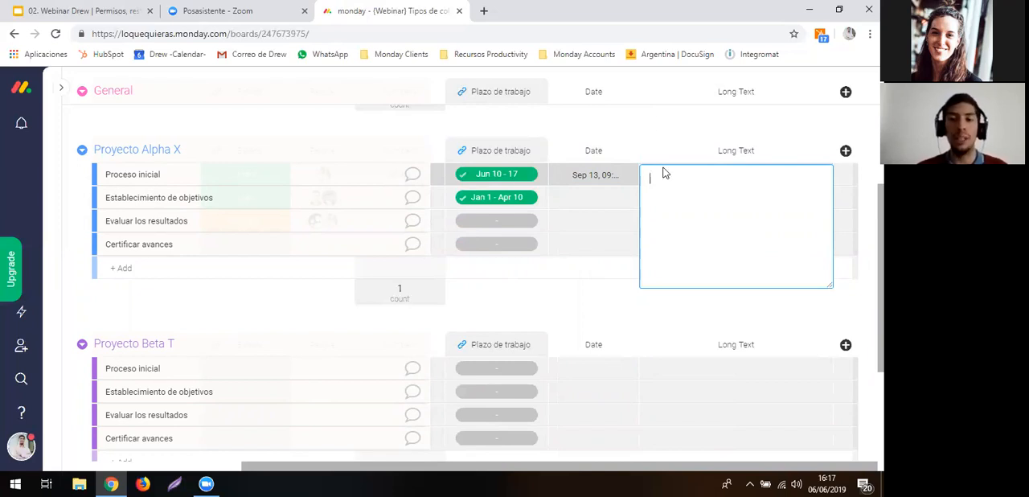
pyautogui.click(658, 124)
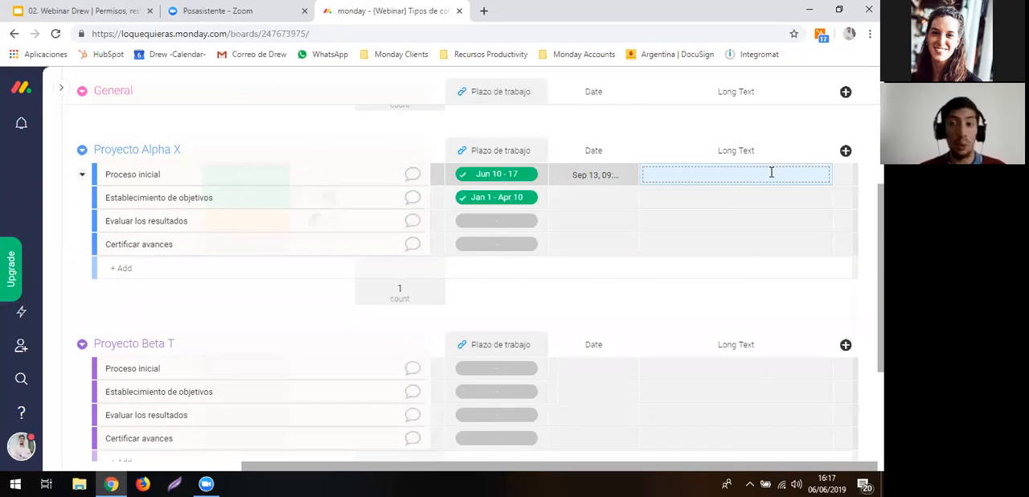
# - Add a Link To Item column to the board from the Column Center
pyautogui.click(846, 151)
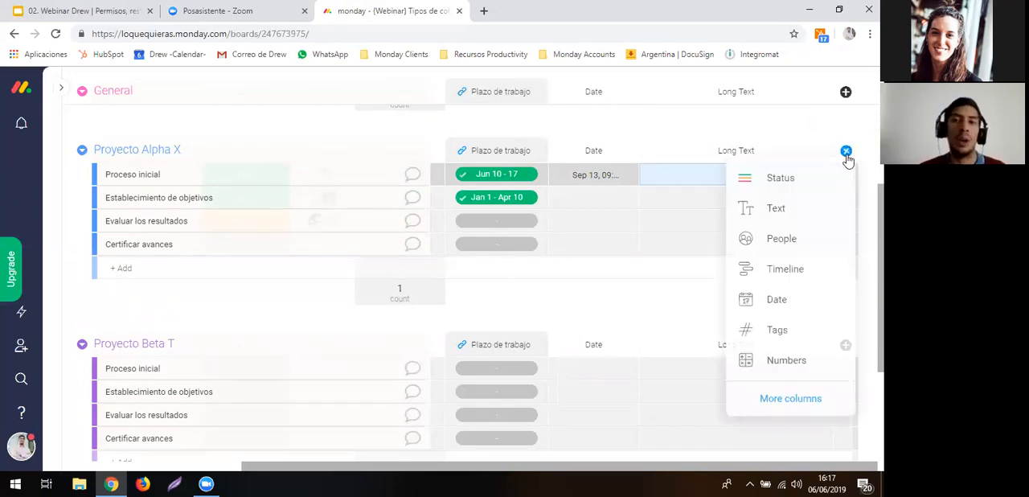
pyautogui.click(770, 400)
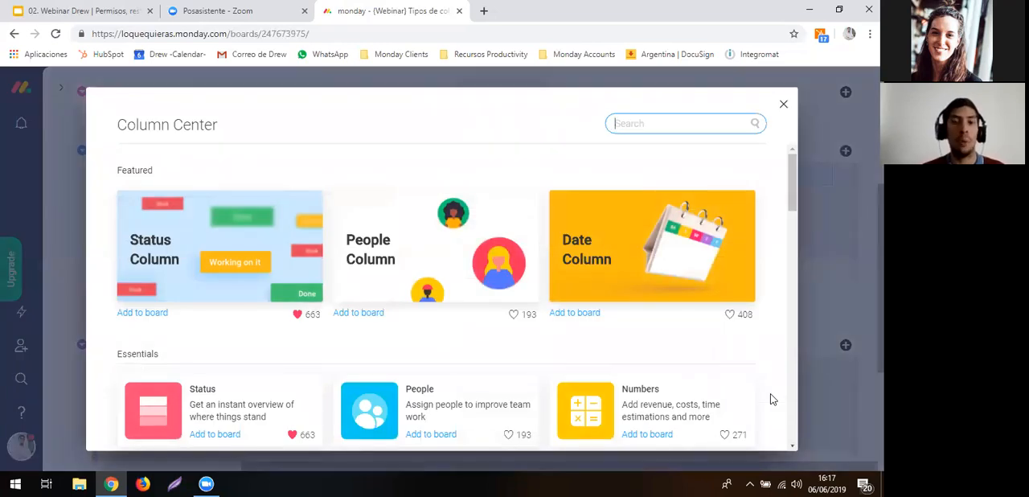
pyautogui.scroll(-3, 471, 396)
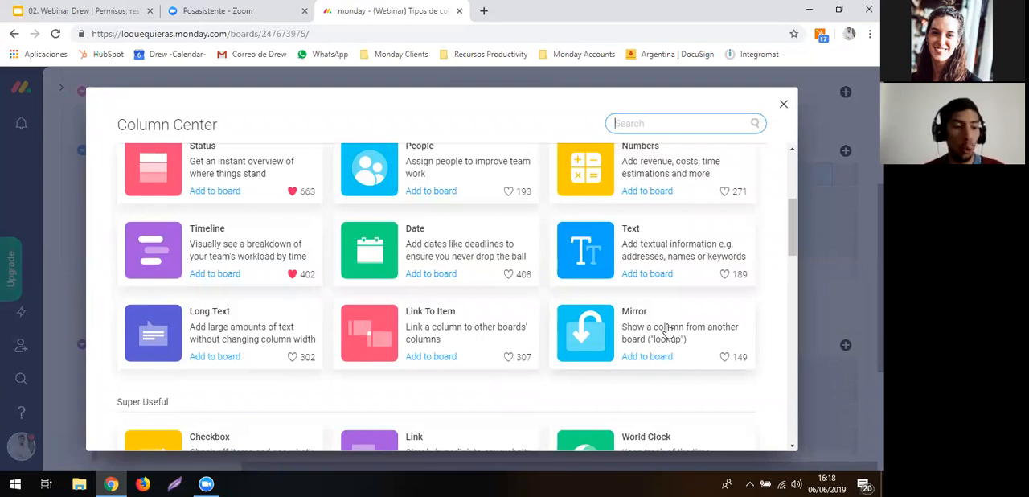
pyautogui.click(477, 334)
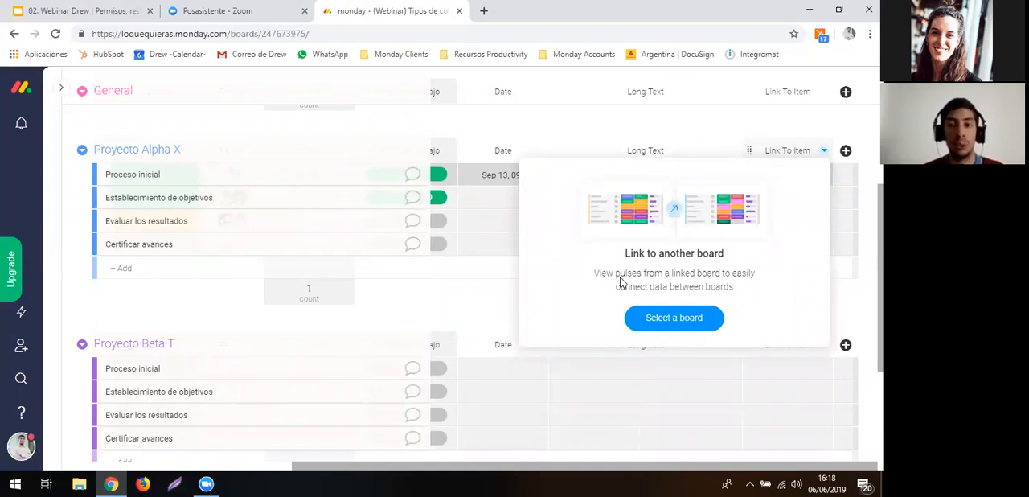
# - Connect the Link To Item column to the Planificación de Publicaciones de Artículos board without adding any mirror columns
pyautogui.click(651, 320)
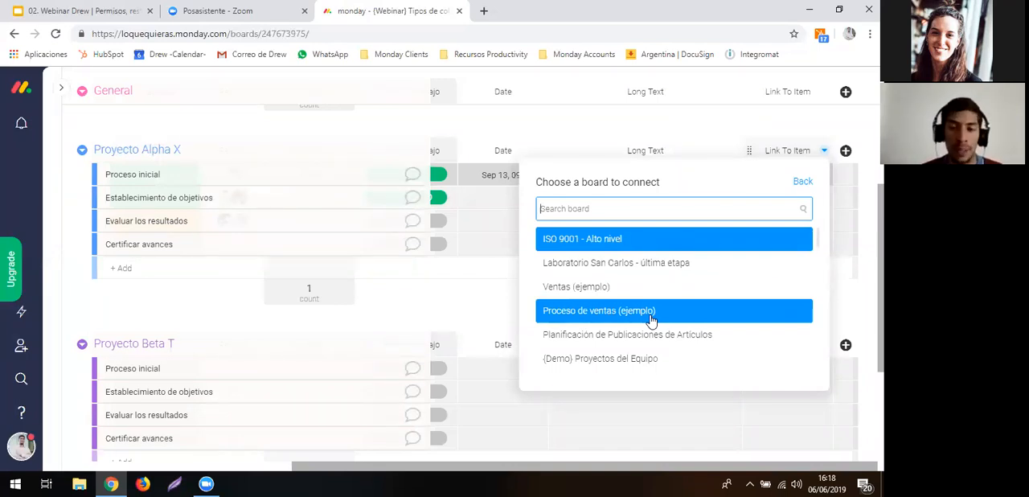
pyautogui.scroll(-1, 641, 301)
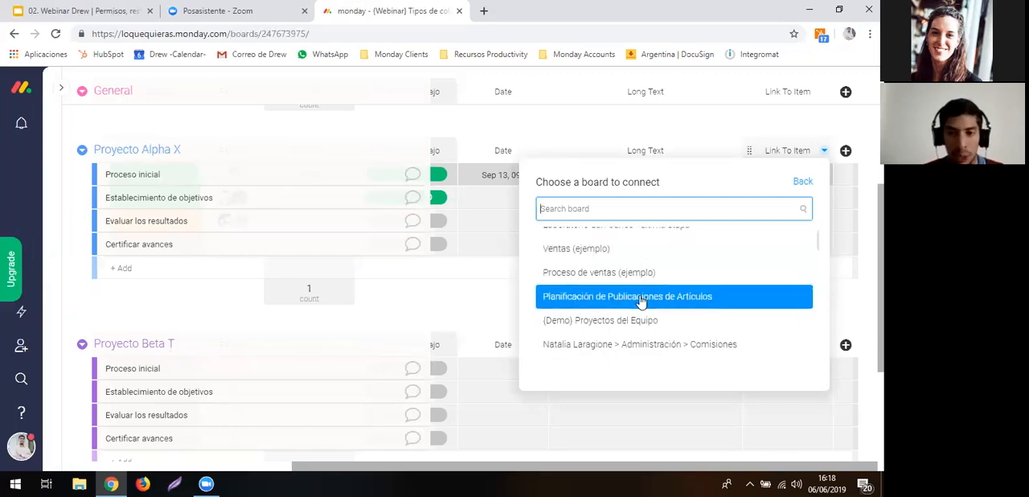
pyautogui.scroll(2, 632, 281)
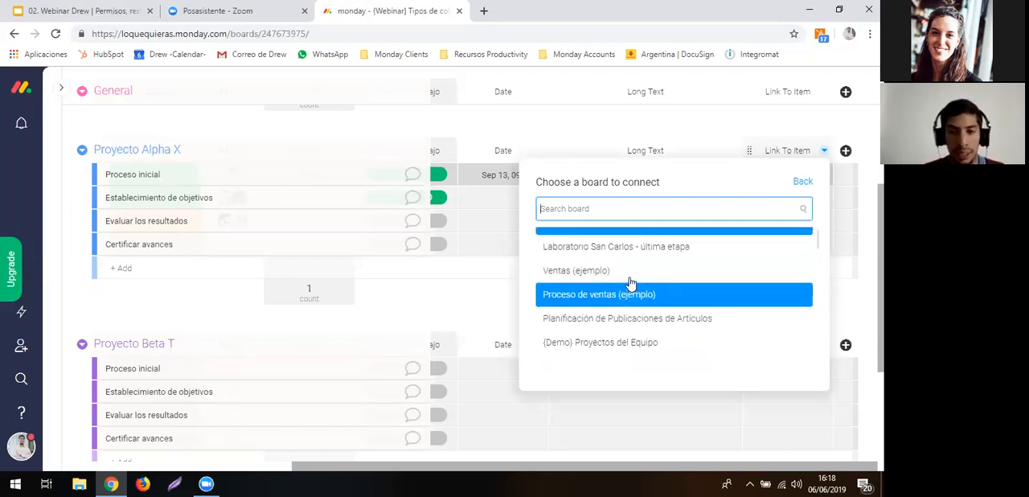
pyautogui.scroll(-1, 615, 341)
pyautogui.scroll(-1, 616, 341)
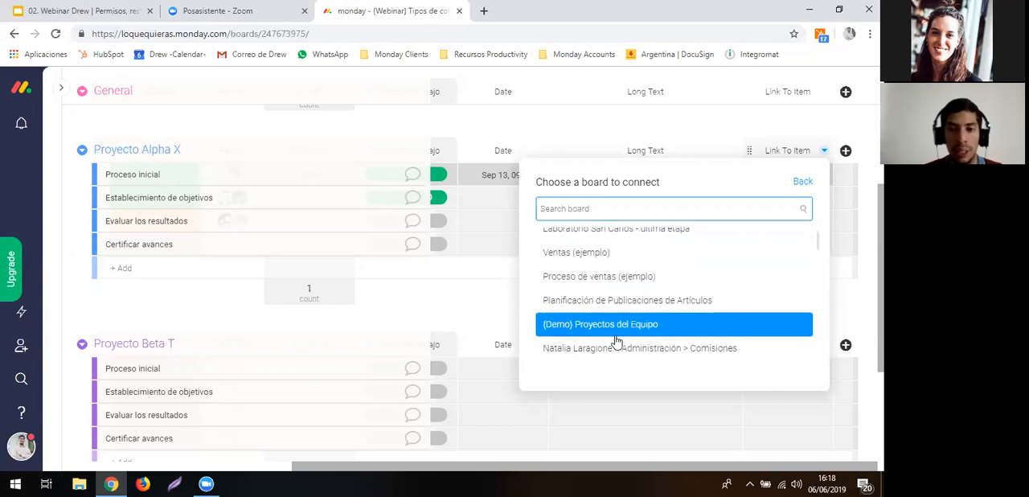
pyautogui.scroll(2, 611, 329)
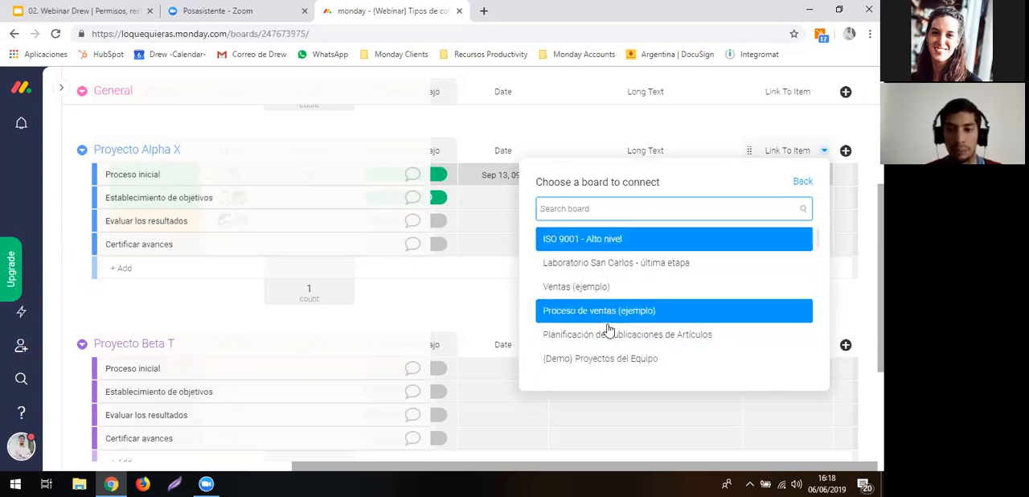
pyautogui.click(608, 336)
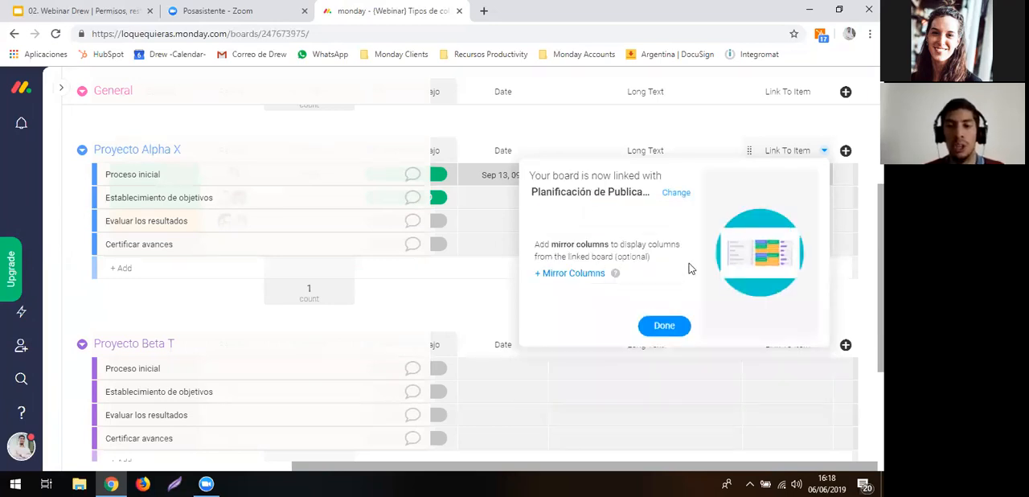
pyautogui.click(666, 327)
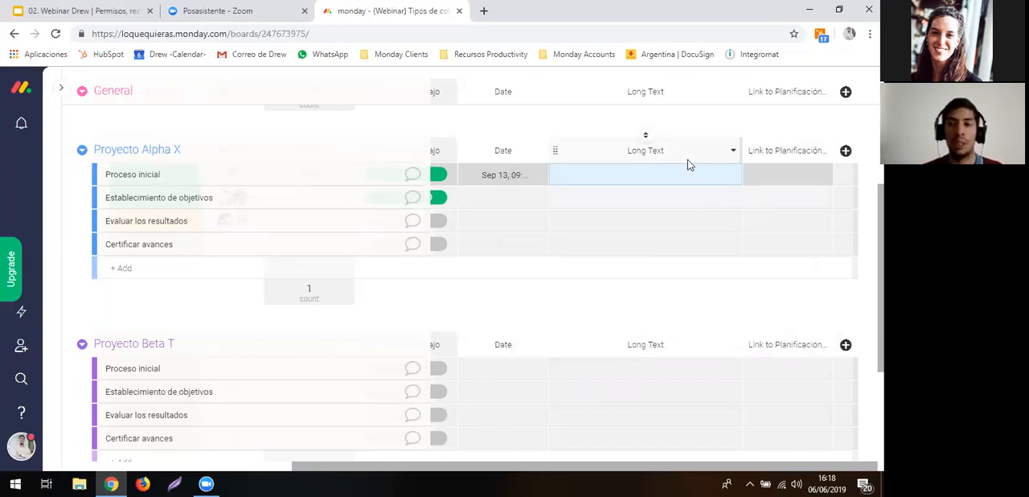
# - Link Proceso inicial in Proyecto Alpha X to the item Rediseño de marca institucional
pyautogui.click(782, 178)
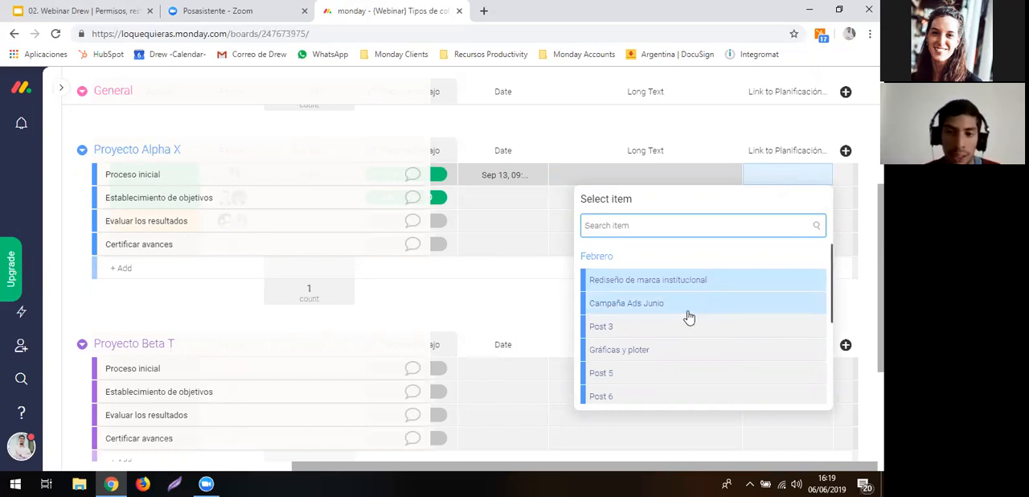
pyautogui.click(682, 288)
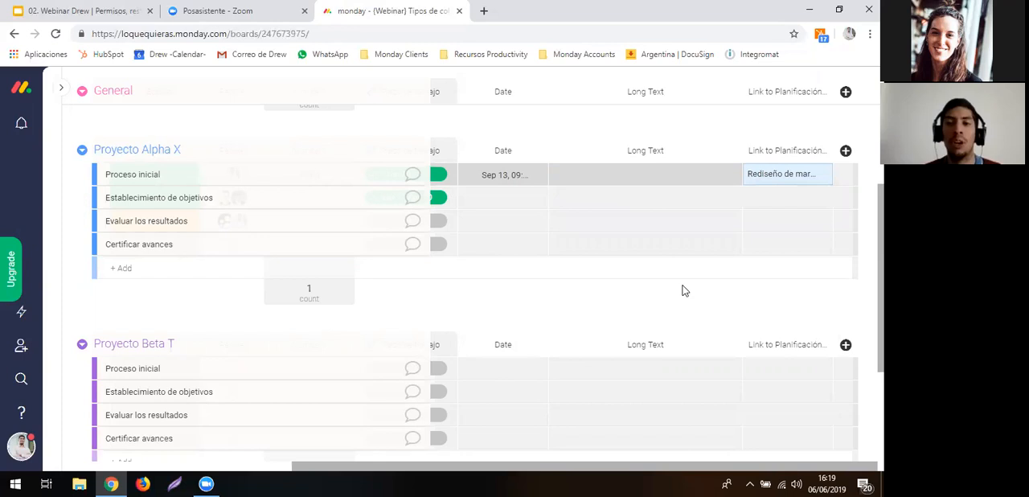
pyautogui.hscroll(-1, 604, 135)
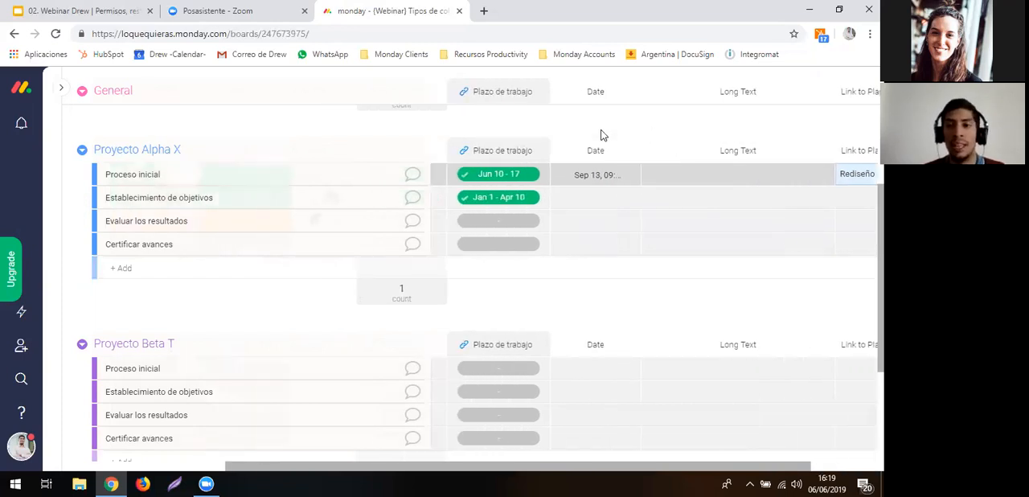
pyautogui.hscroll(1, 603, 135)
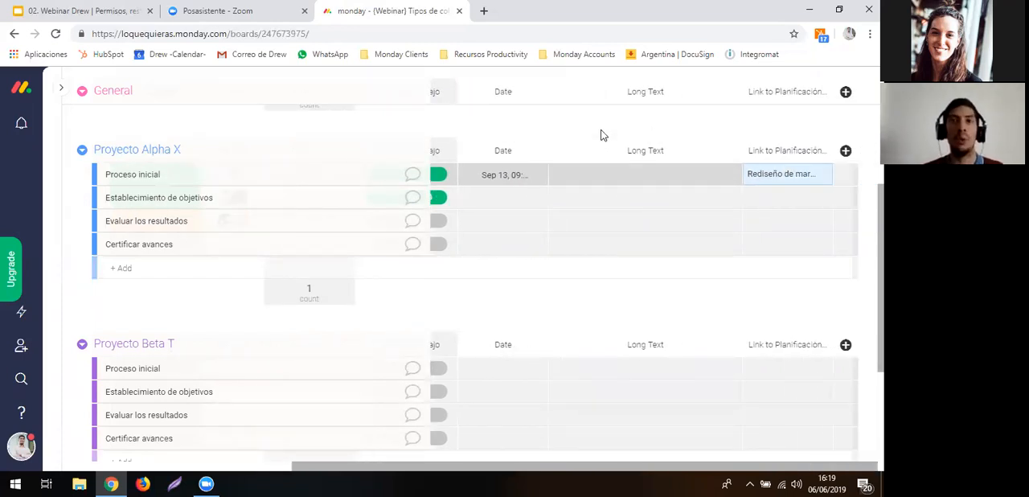
# - Open the item linked to Proceso inicial, set its Canal to Instagram and its Prioridad to two stars
pyautogui.click(787, 177)
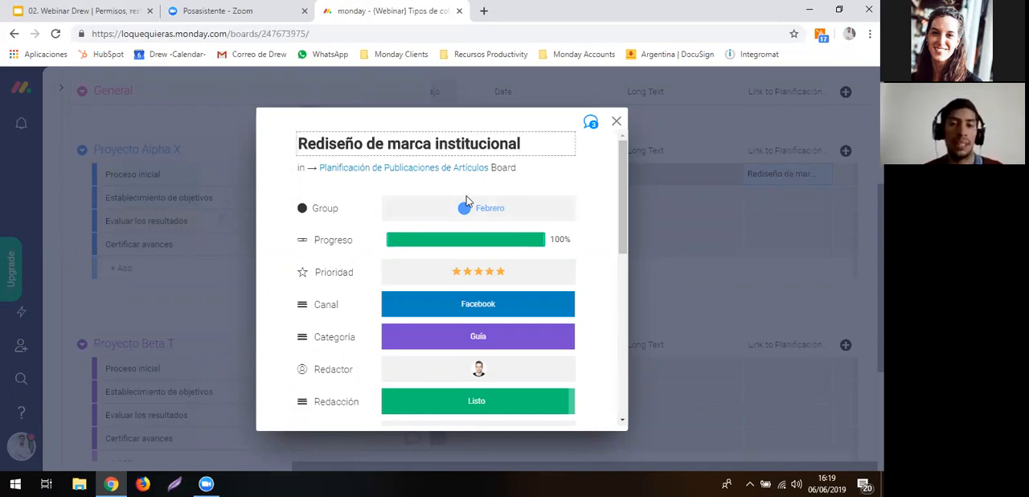
pyautogui.scroll(-5, 479, 257)
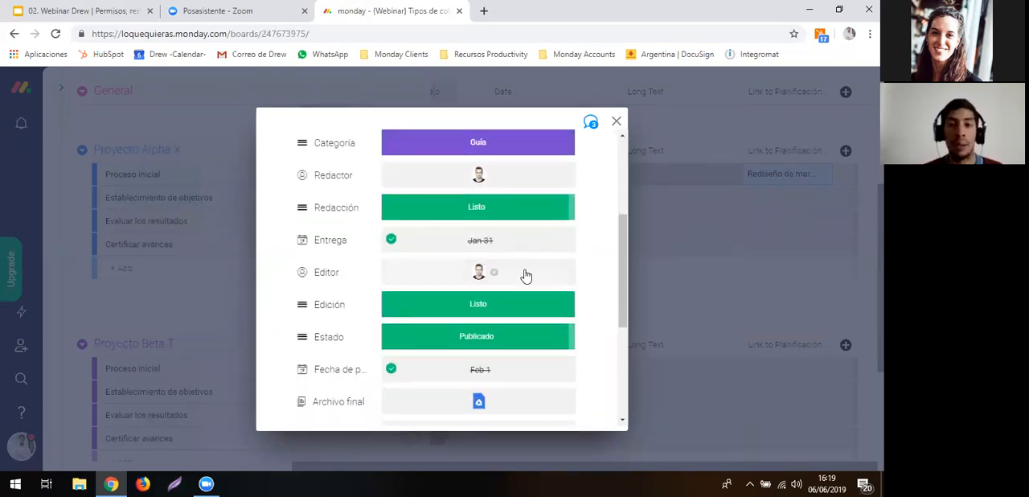
pyautogui.scroll(-3, 558, 281)
pyautogui.scroll(4, 515, 282)
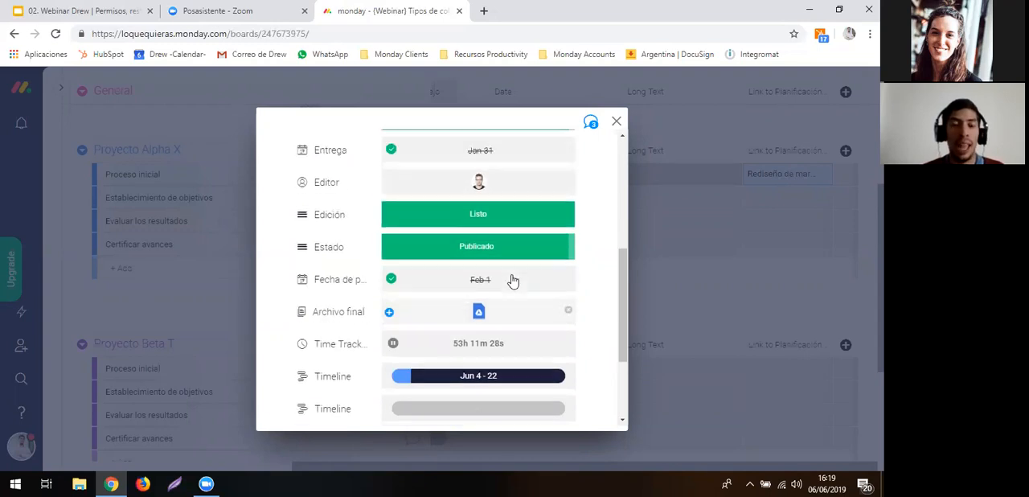
pyautogui.scroll(2, 507, 266)
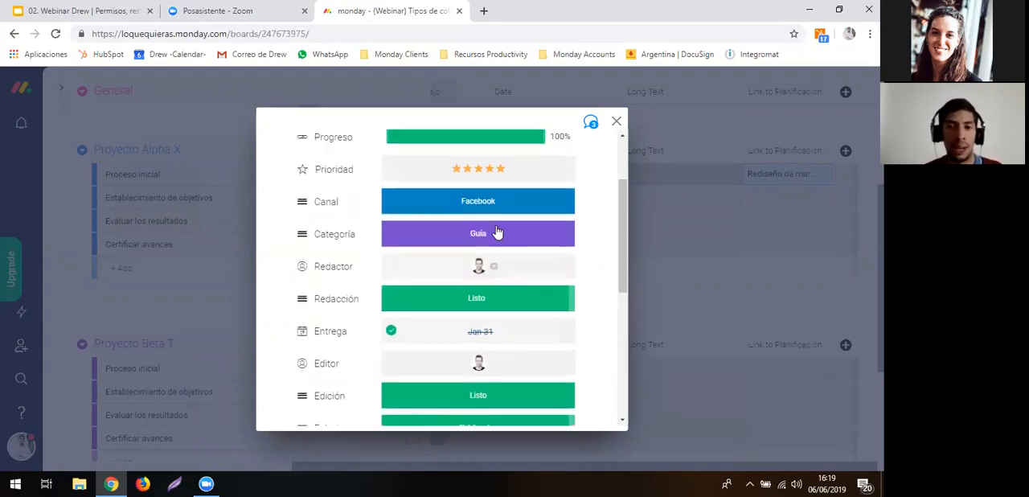
pyautogui.click(487, 210)
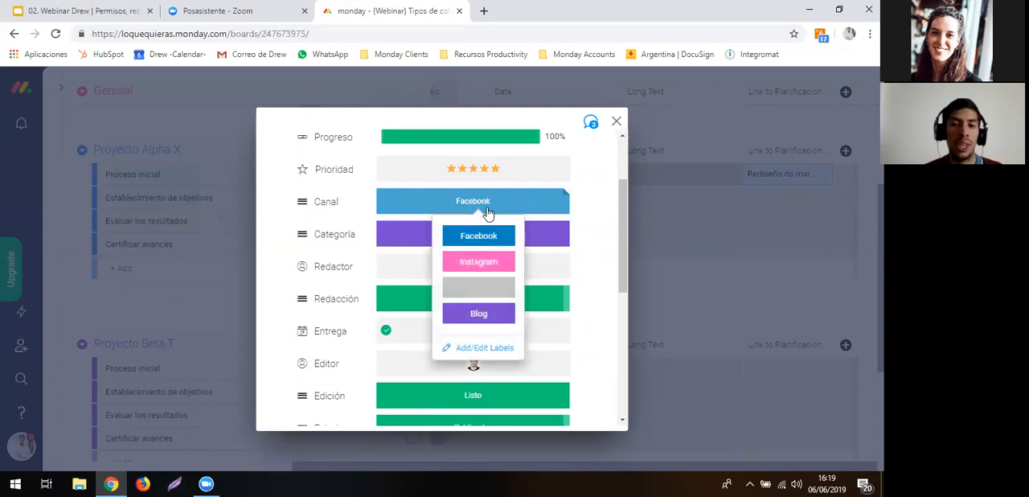
pyautogui.click(480, 264)
pyautogui.scroll(3, 478, 269)
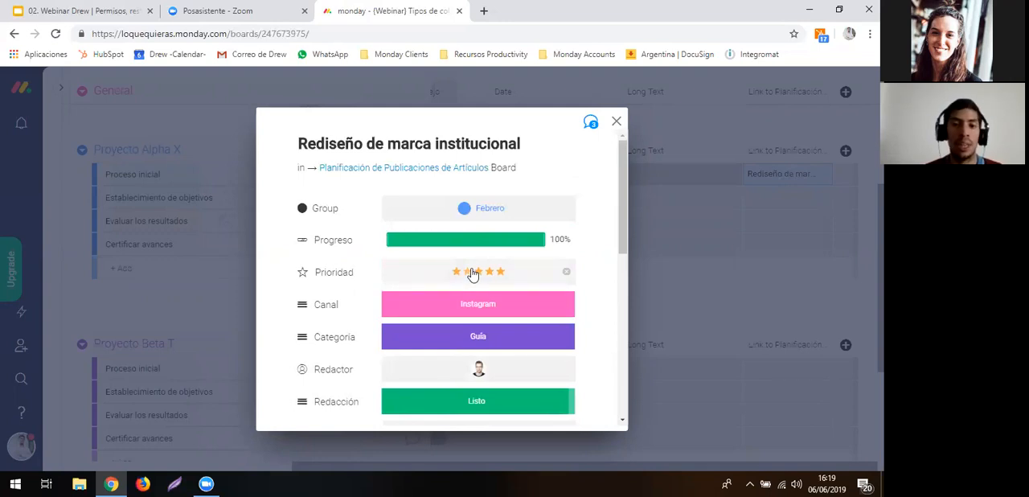
# - View the linked item's updates on its own board and switch back to the {Webinar} Tipos de columna board
pyautogui.click(591, 125)
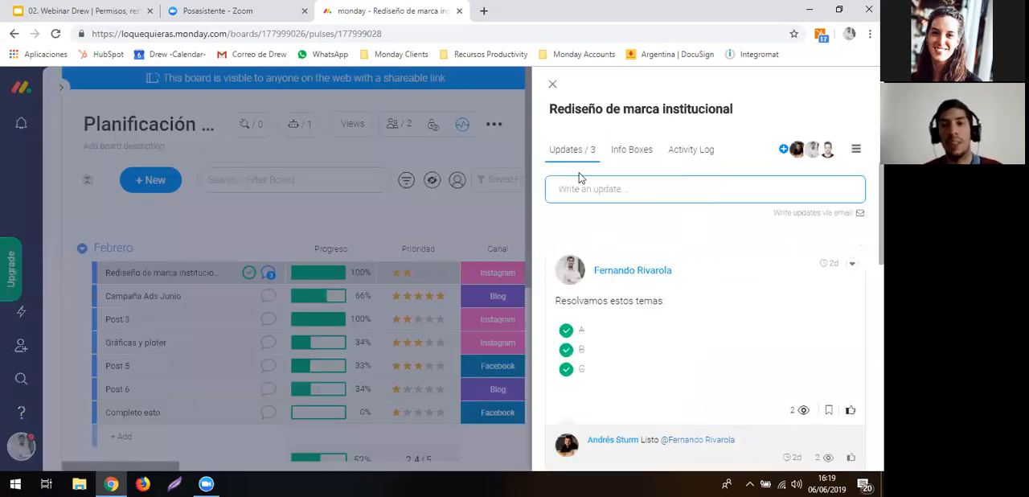
pyautogui.hotkey('ctrl', 'b')
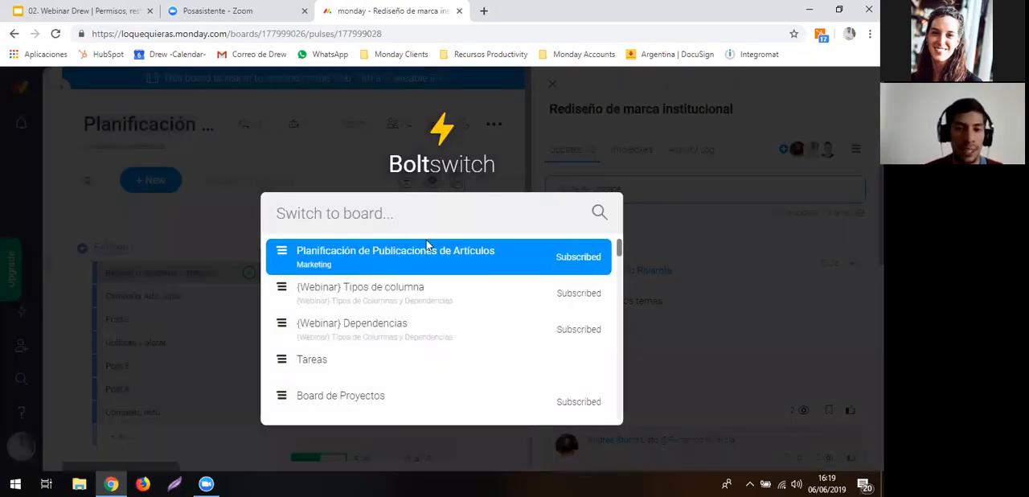
pyautogui.click(412, 292)
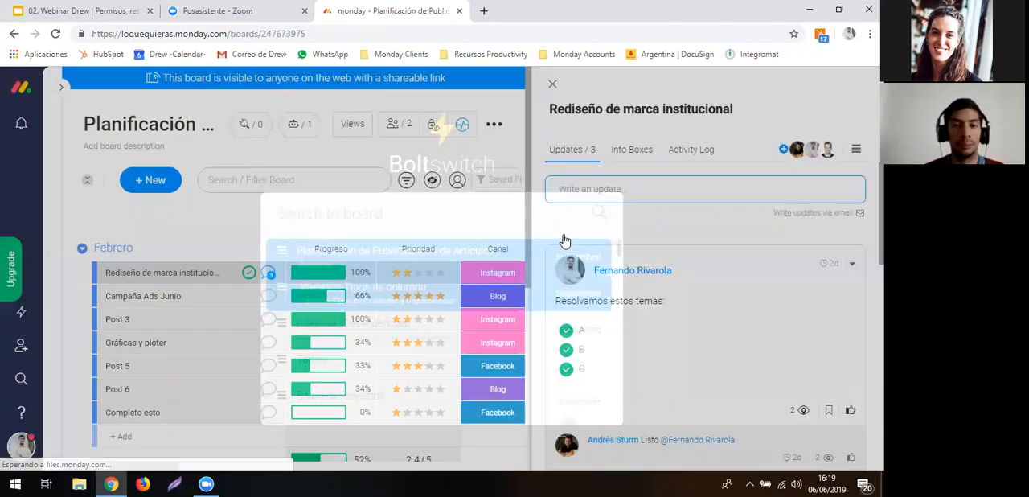
# - Narrow the item name column so that more of the board's columns fit in view
pyautogui.hscroll(5, 562, 179)
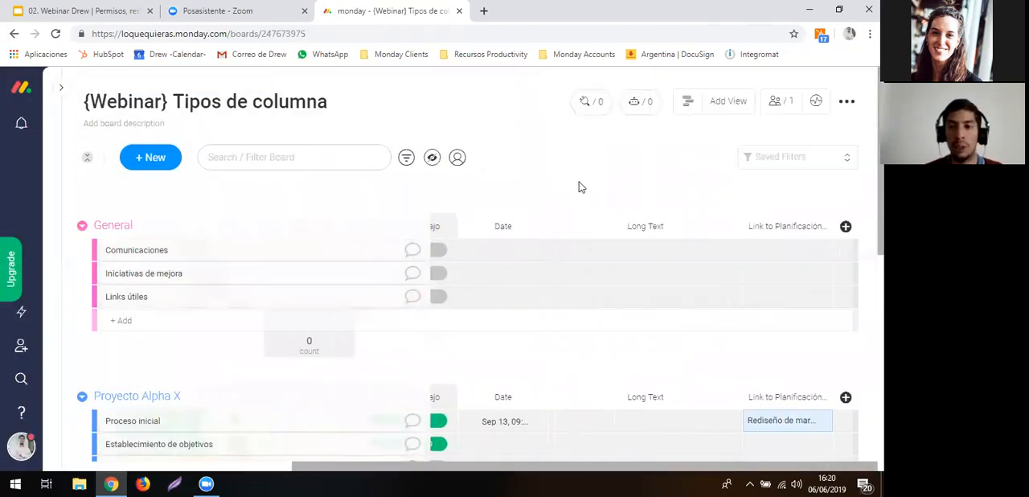
pyautogui.scroll(-1, 723, 355)
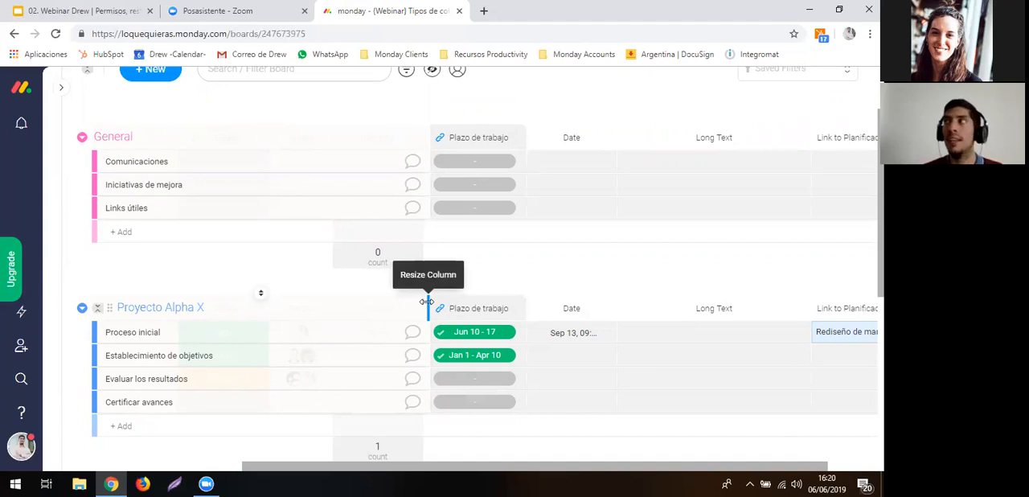
pyautogui.moveTo(426, 302); pyautogui.dragTo(203, 307)
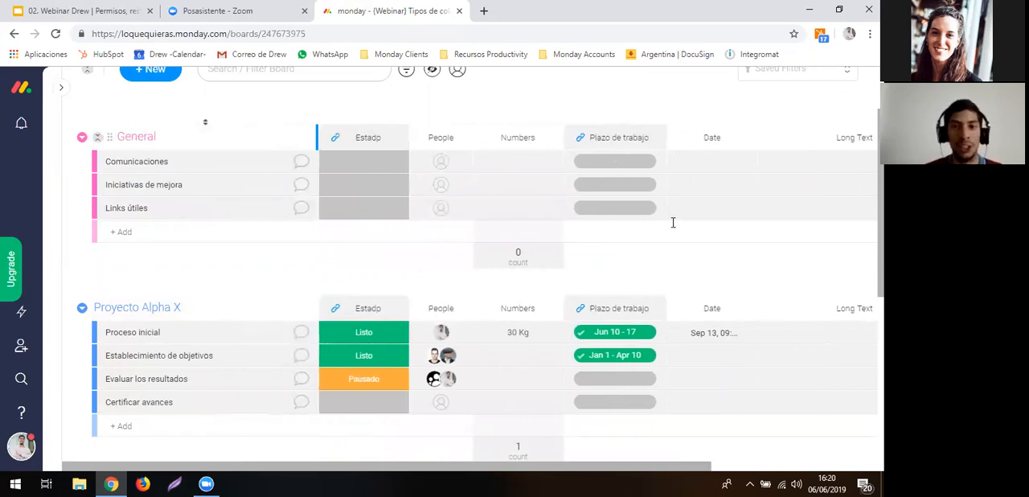
# - Add a Mirror column to the board from the Column Center
pyautogui.hscroll(5, 768, 222)
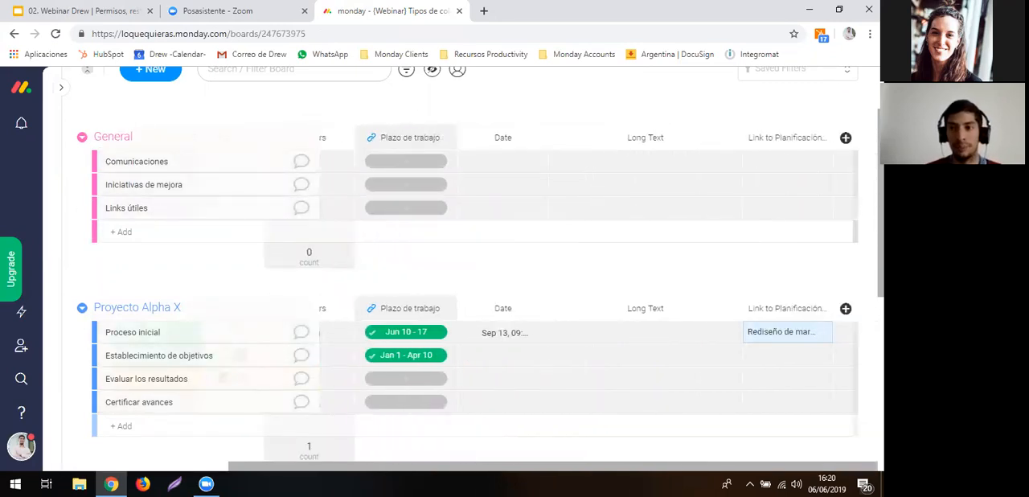
pyautogui.click(846, 138)
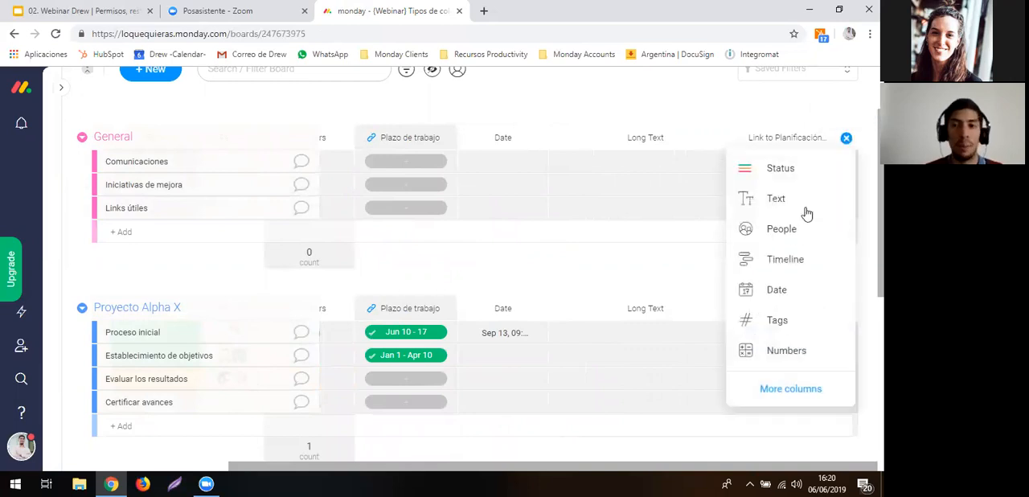
pyautogui.click(774, 394)
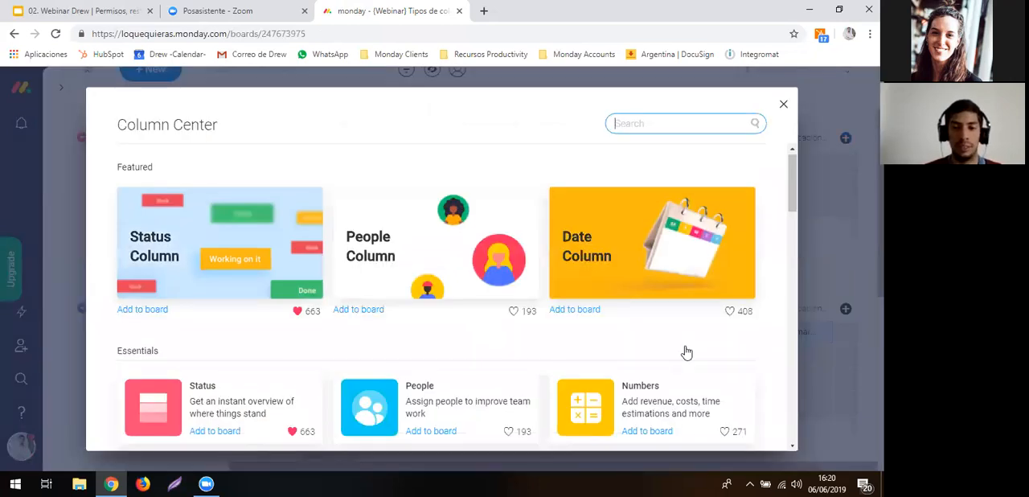
pyautogui.scroll(-3, 687, 351)
pyautogui.scroll(-1, 676, 342)
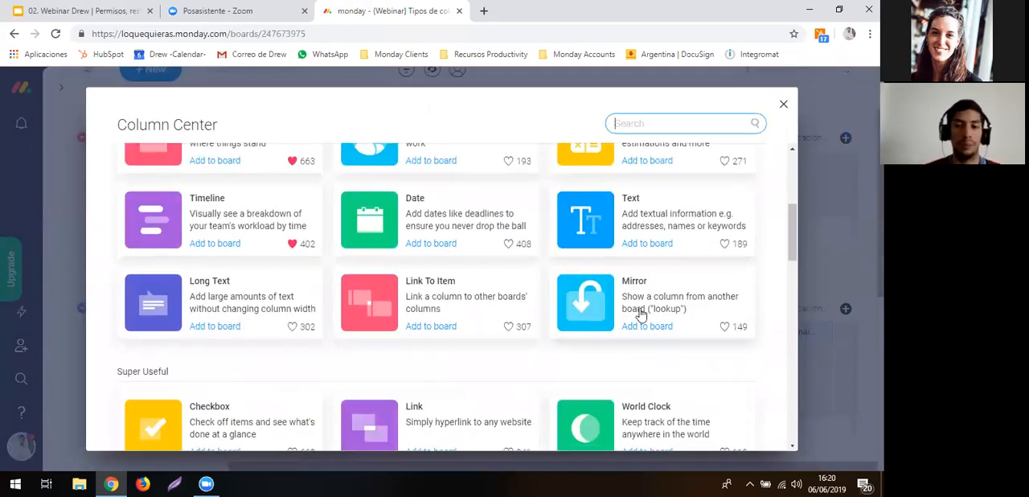
pyautogui.click(646, 324)
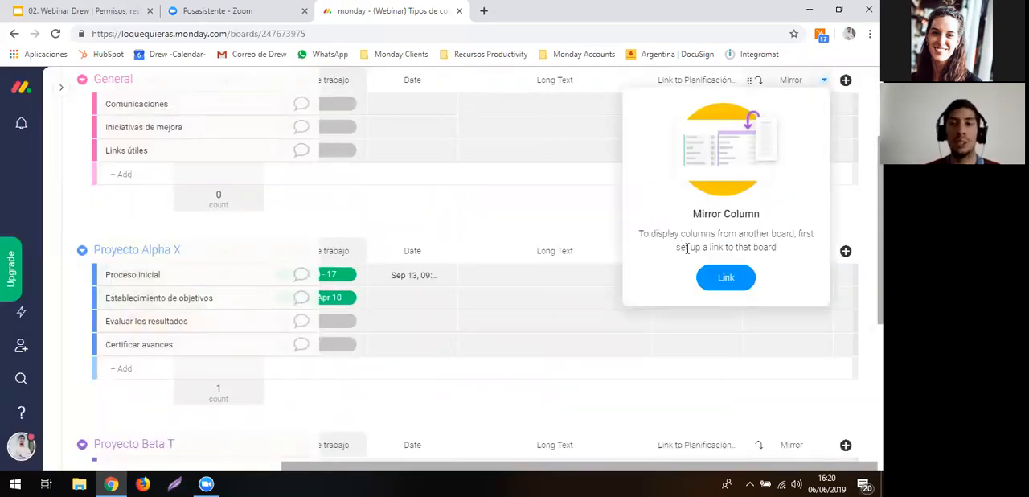
pyautogui.click(726, 277)
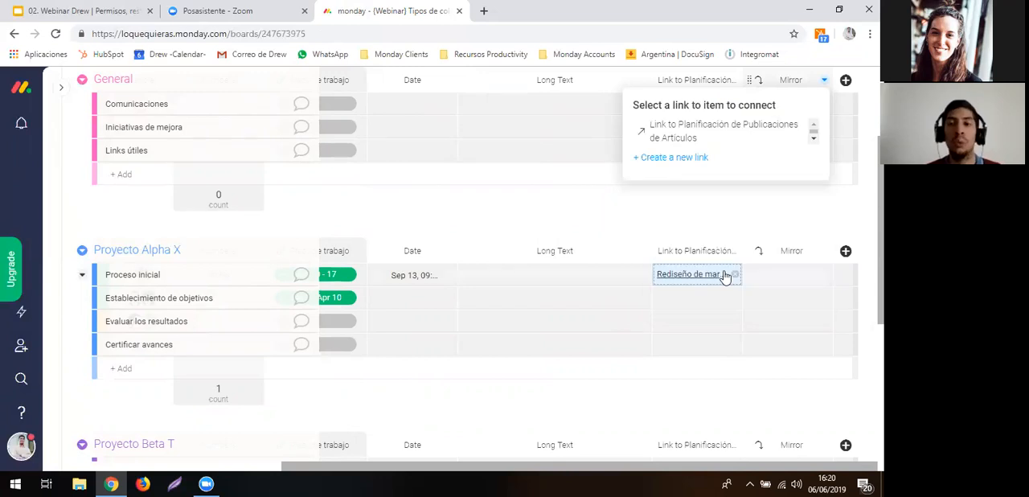
pyautogui.click(778, 280)
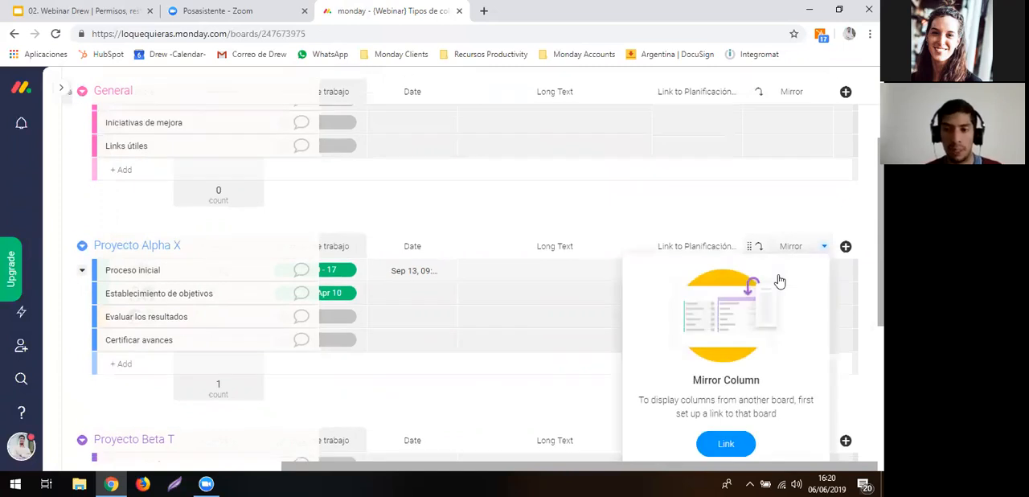
pyautogui.click(723, 428)
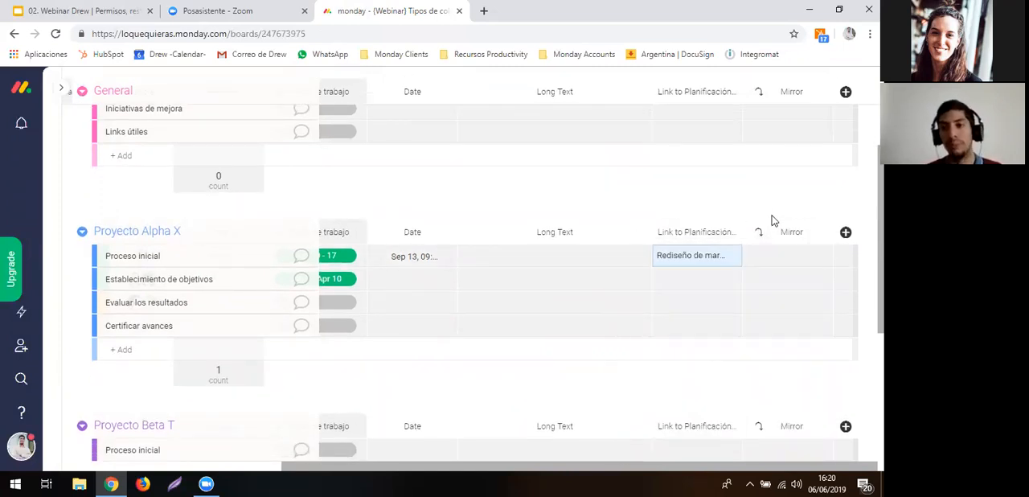
# - Connect the Mirror column to Link to Planificación de Publicaciones de Artículos, with Progreso as the mirrored column
pyautogui.click(781, 262)
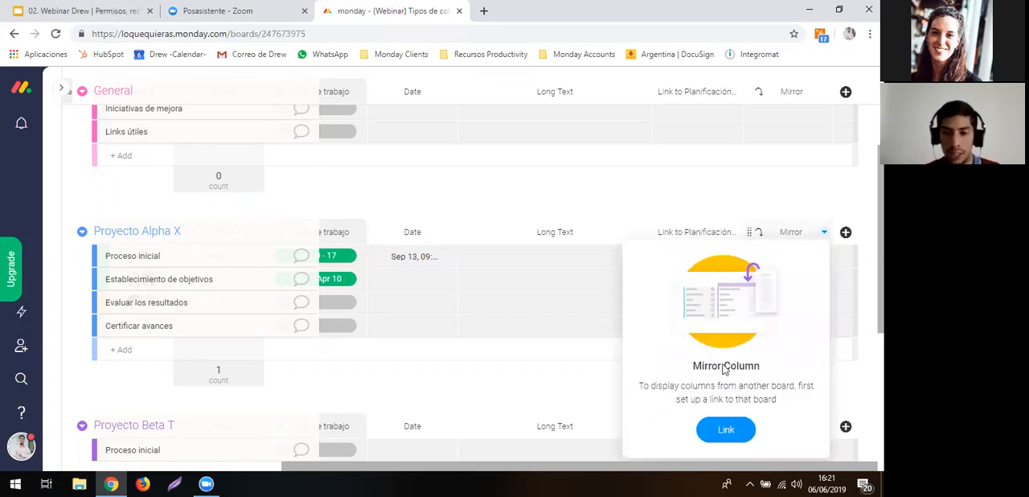
pyautogui.click(711, 427)
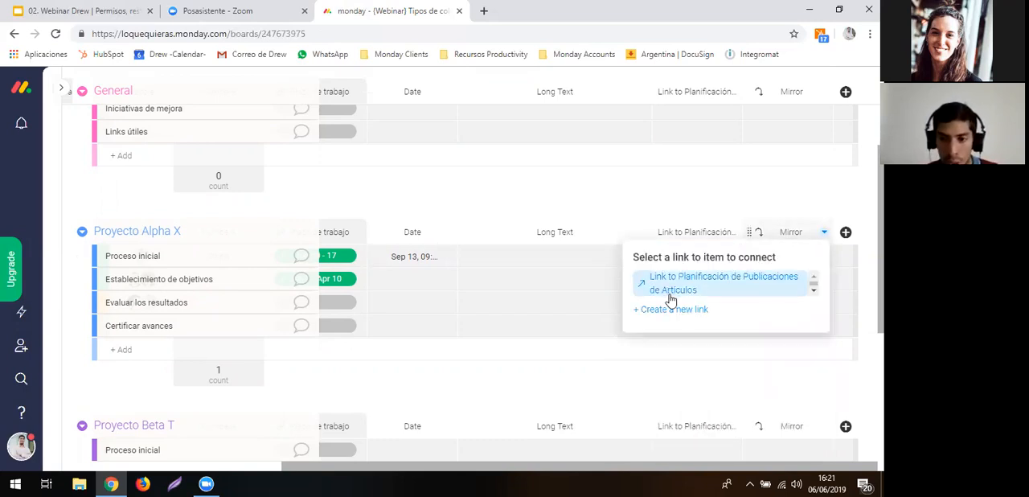
pyautogui.click(670, 293)
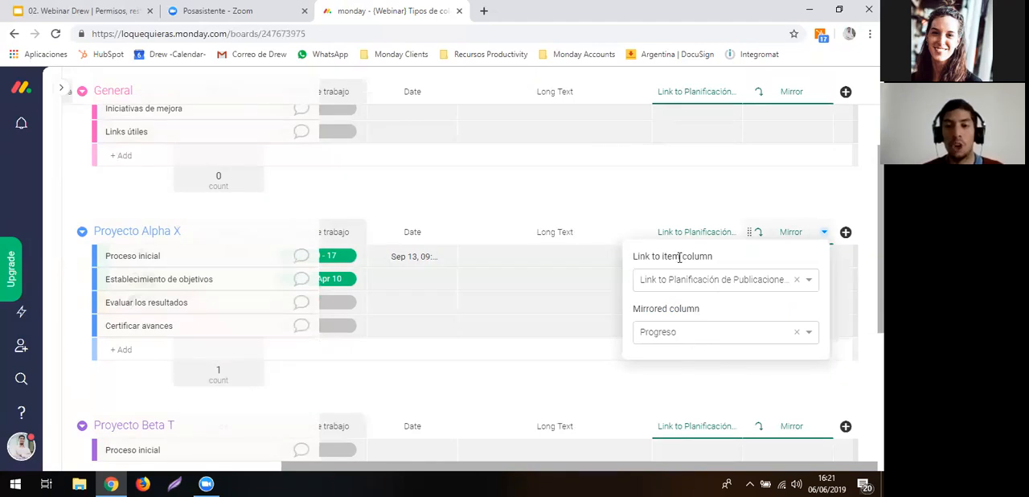
pyautogui.click(638, 161)
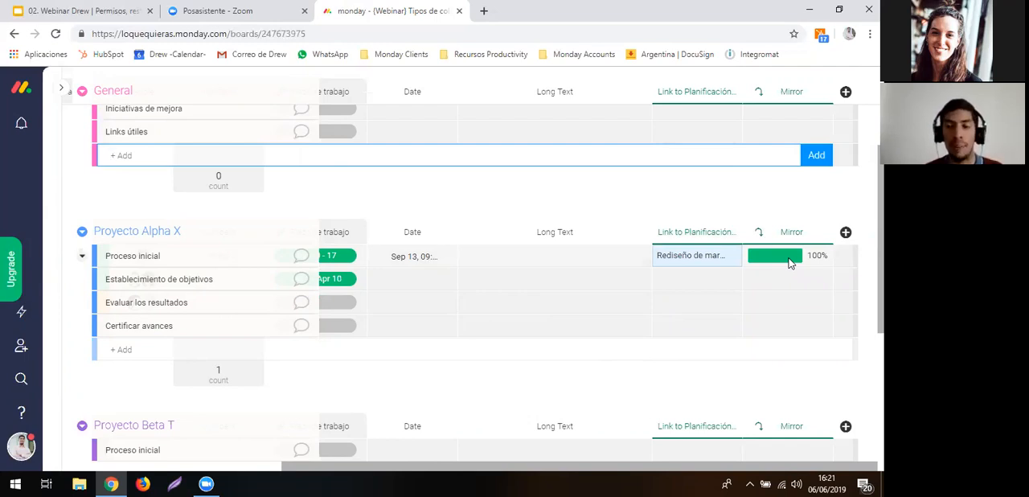
# - Rename the Mirror column to "Progrso de Publicacion"
pyautogui.click(791, 232)
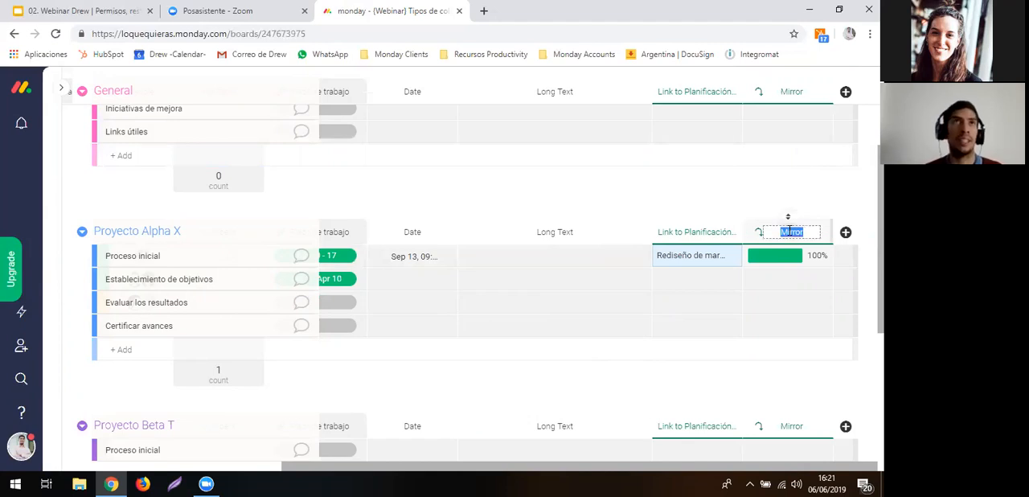
pyautogui.press('BackSpace')
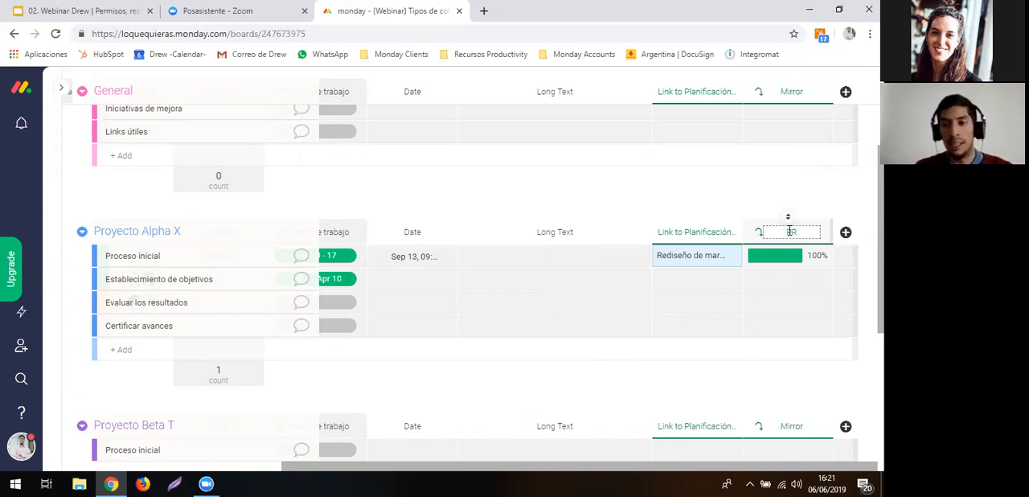
pyautogui.write('Progreso de ')
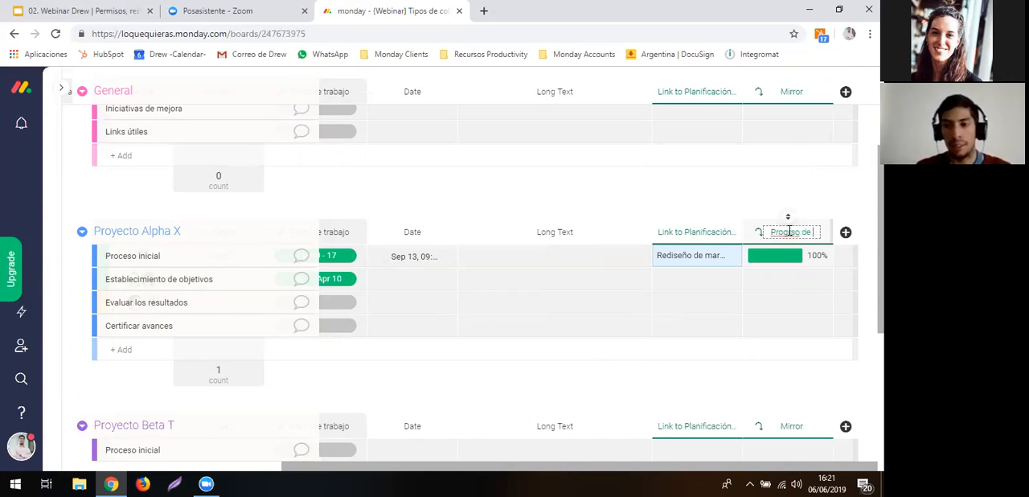
pyautogui.write('publicaciones')
pyautogui.press('Return')
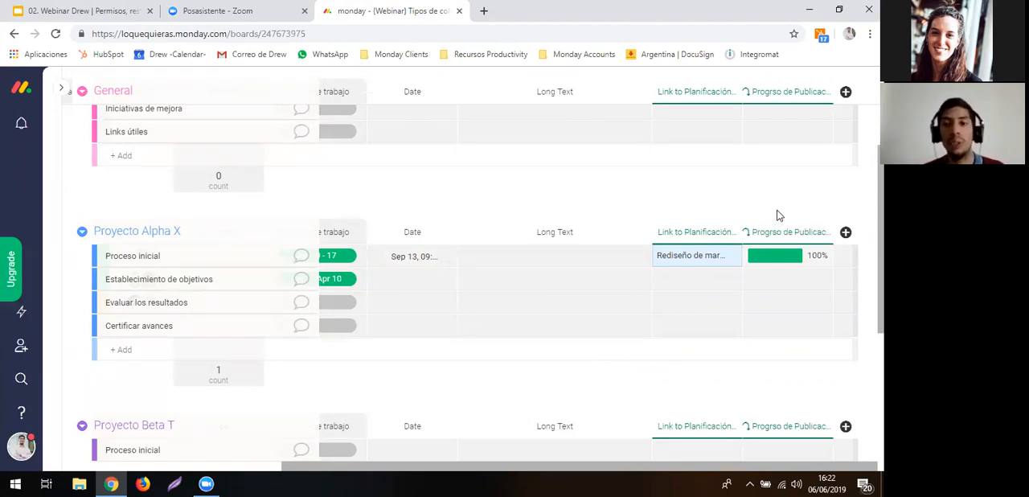
# - Add a Checkbox column from the Column Center and check off Proceso inicial and Establecimiento de objetivos in Proyecto Alpha X
pyautogui.click(844, 234)
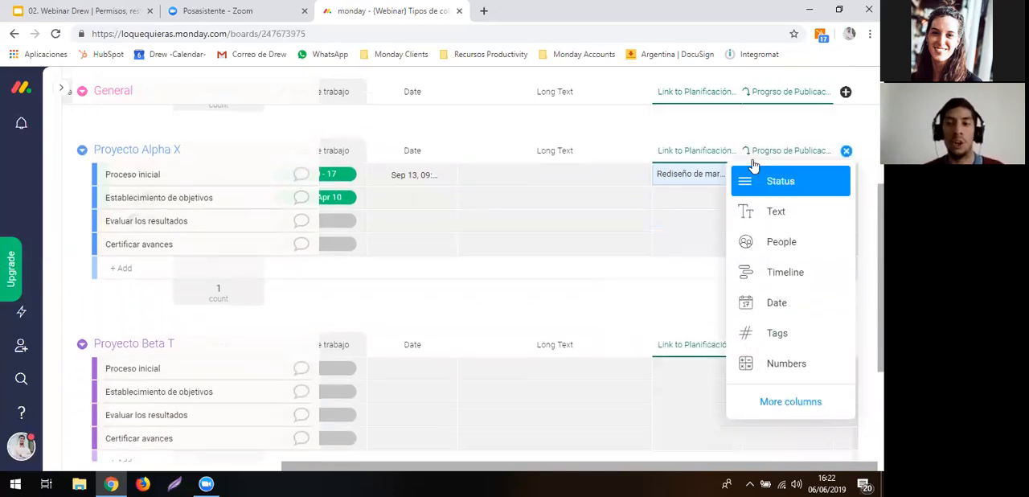
pyautogui.click(666, 123)
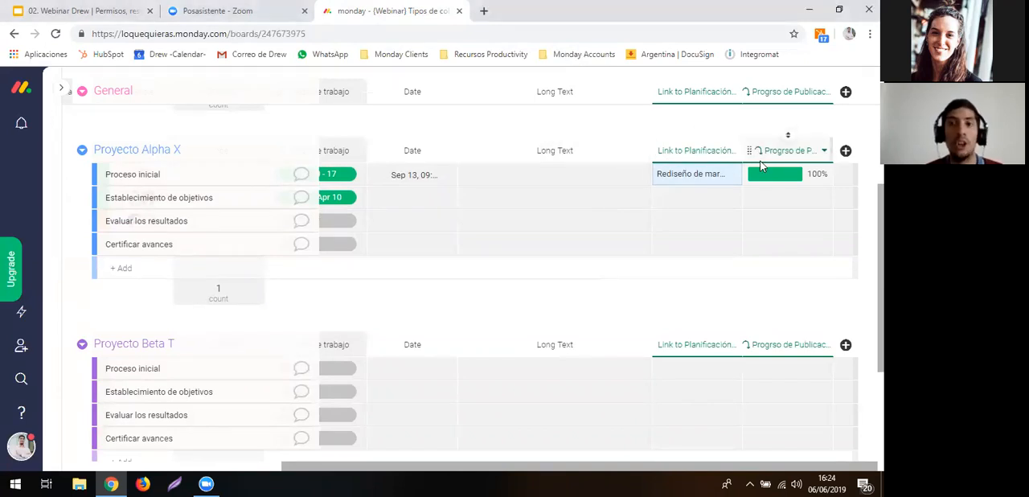
pyautogui.click(845, 151)
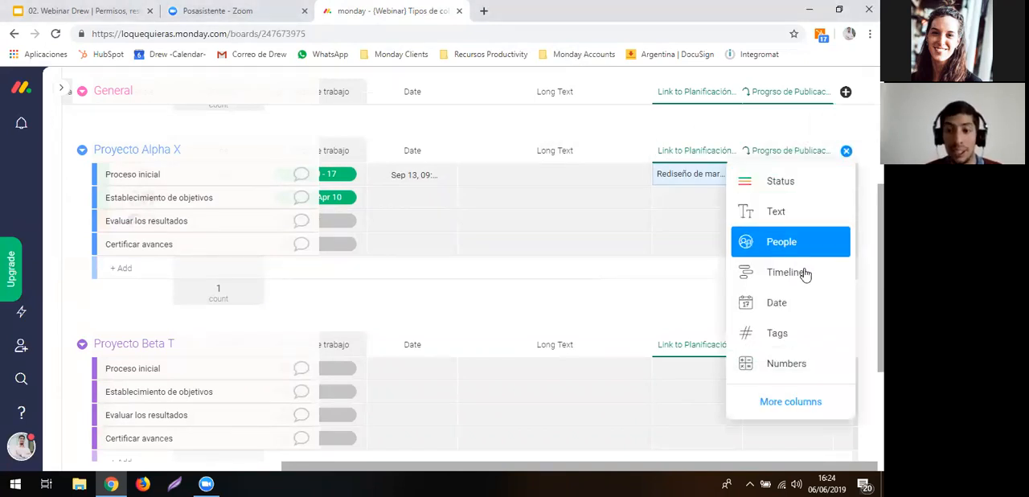
pyautogui.click(794, 400)
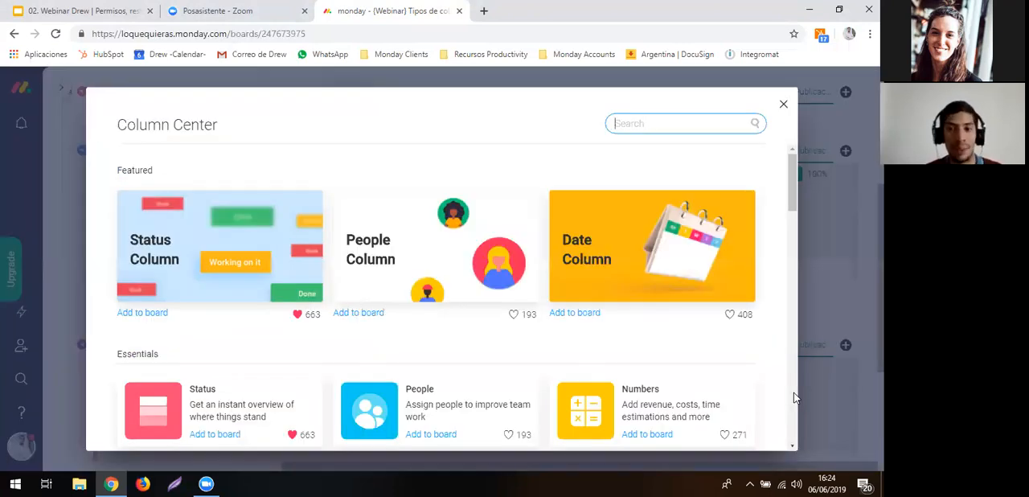
pyautogui.scroll(-2, 675, 312)
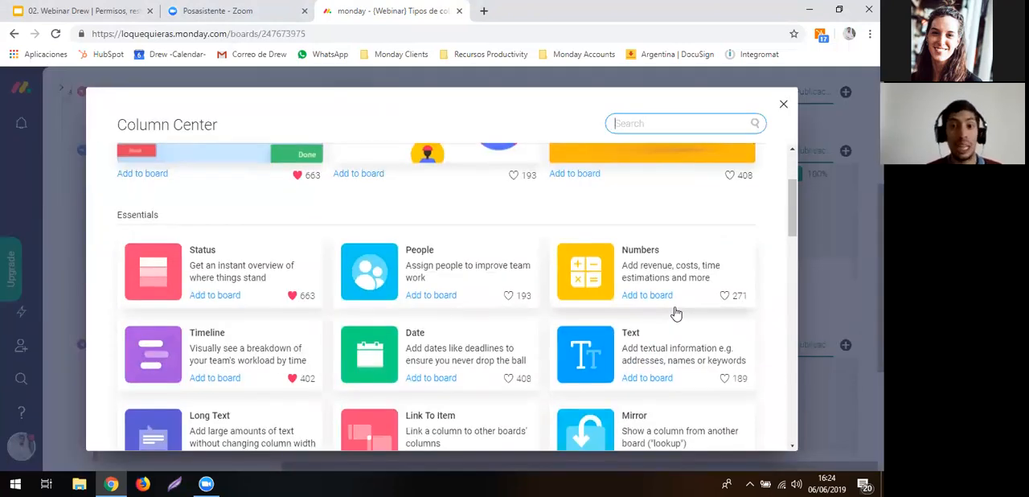
pyautogui.scroll(-3, 675, 312)
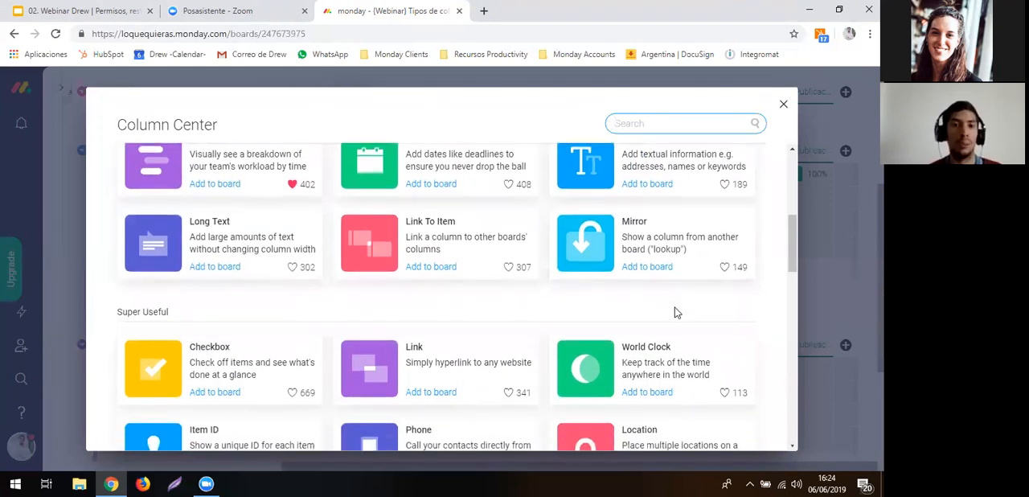
pyautogui.scroll(-2, 675, 312)
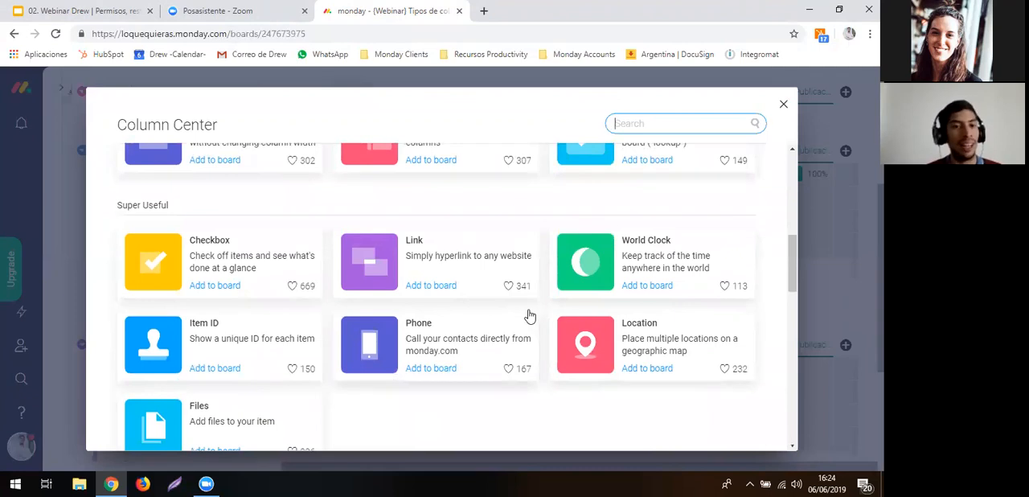
pyautogui.scroll(-1, 527, 315)
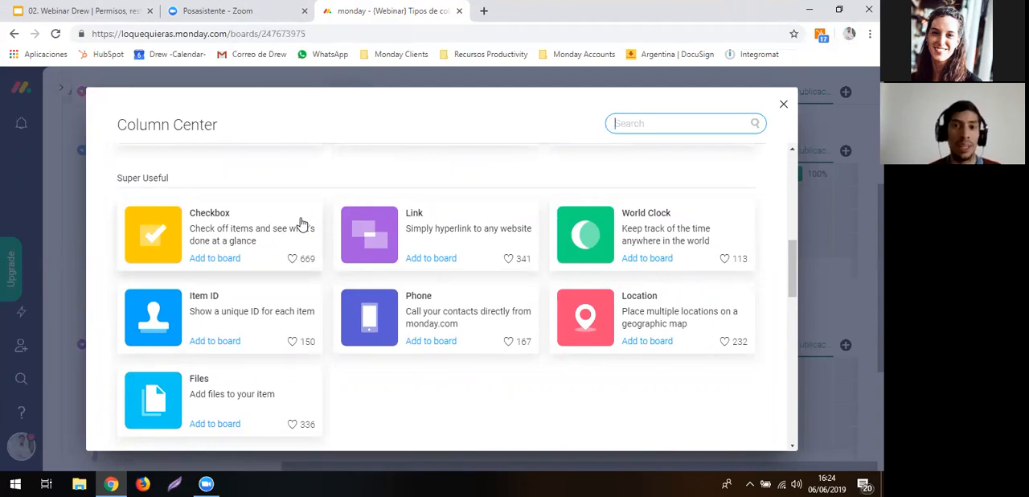
pyautogui.click(242, 232)
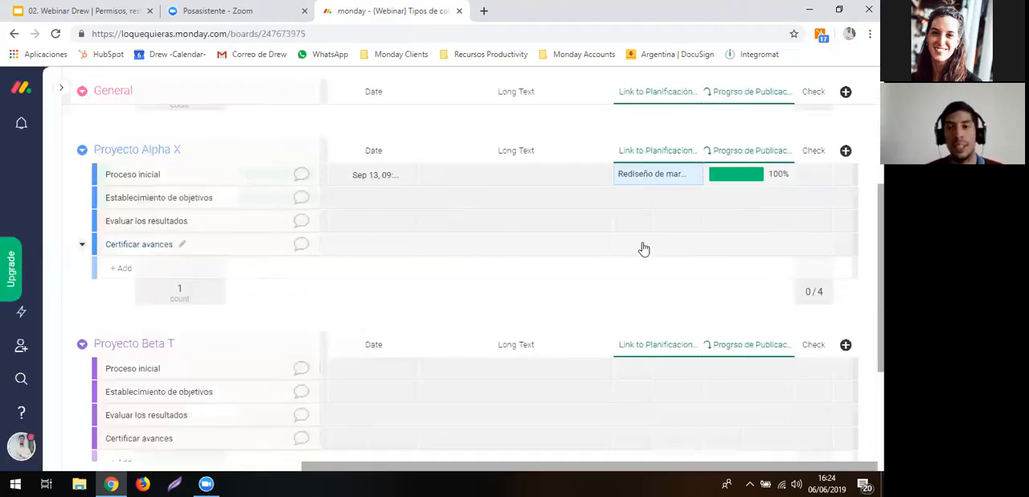
pyautogui.click(809, 181)
pyautogui.click(811, 198)
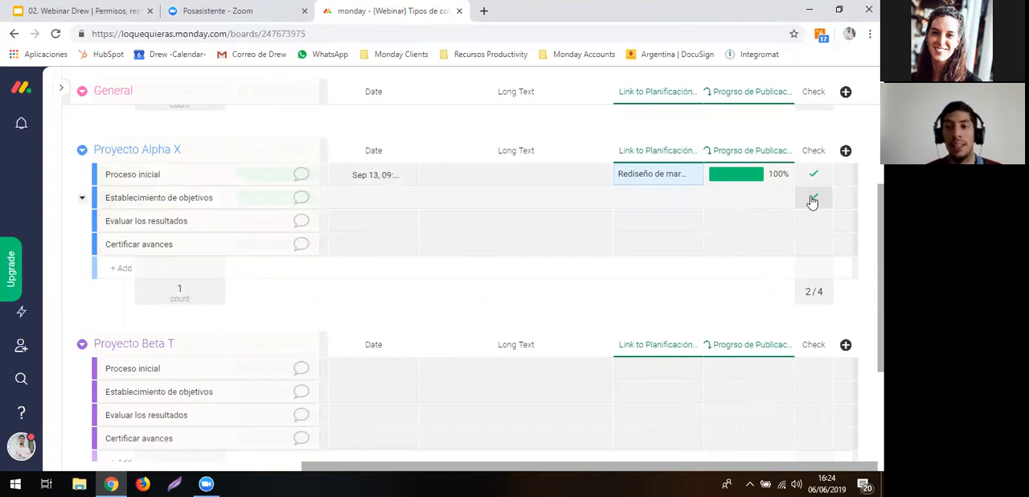
# - Add a Link column to the board from the Super Useful columns in the Column Center
pyautogui.click(844, 153)
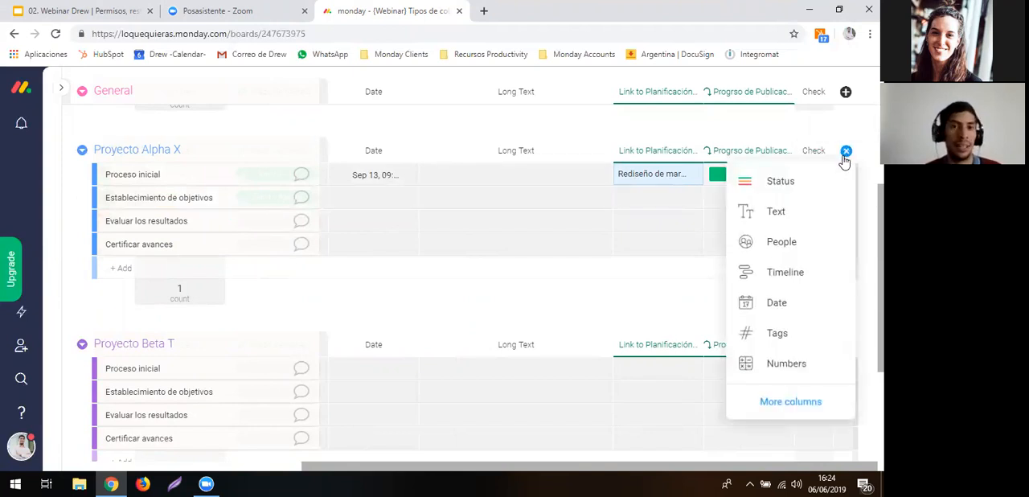
pyautogui.click(765, 400)
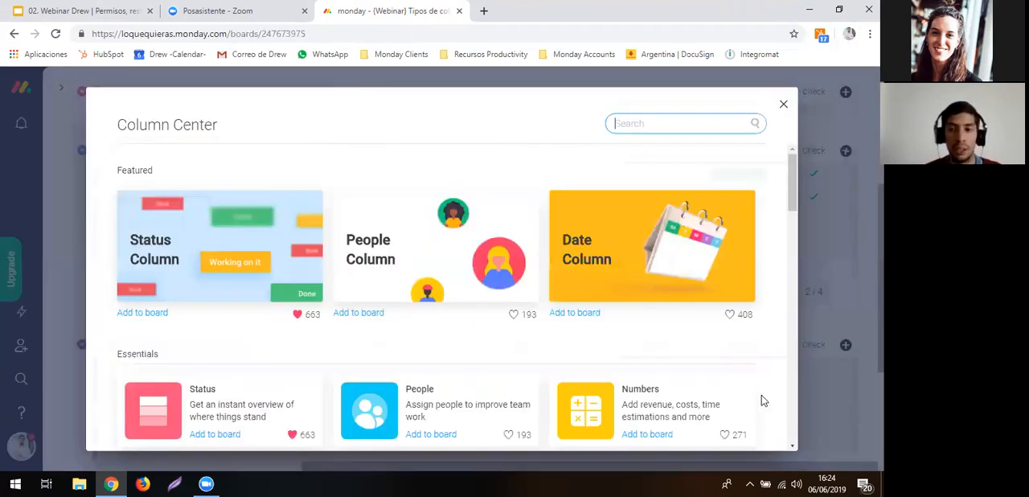
pyautogui.scroll(-2, 698, 346)
pyautogui.scroll(-5, 698, 350)
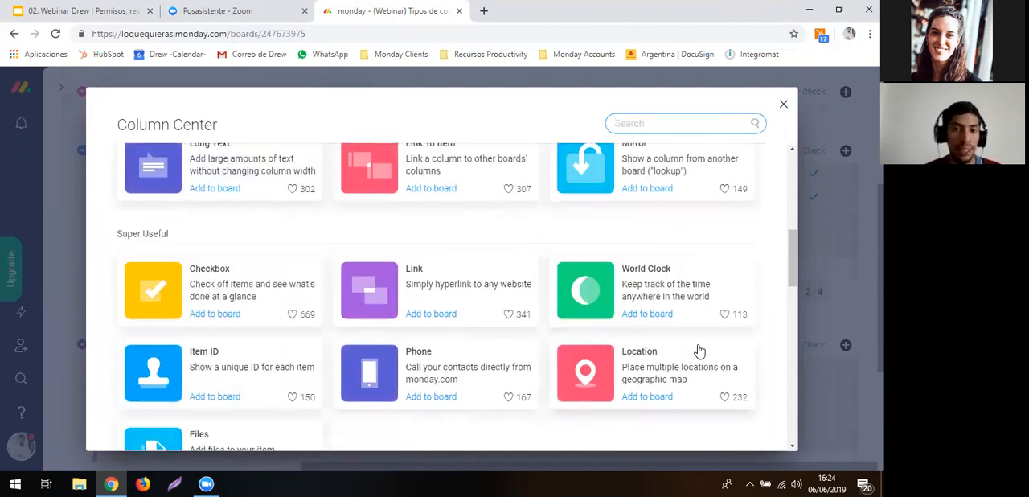
pyautogui.scroll(-2, 562, 289)
pyautogui.click(439, 218)
pyautogui.click(439, 217)
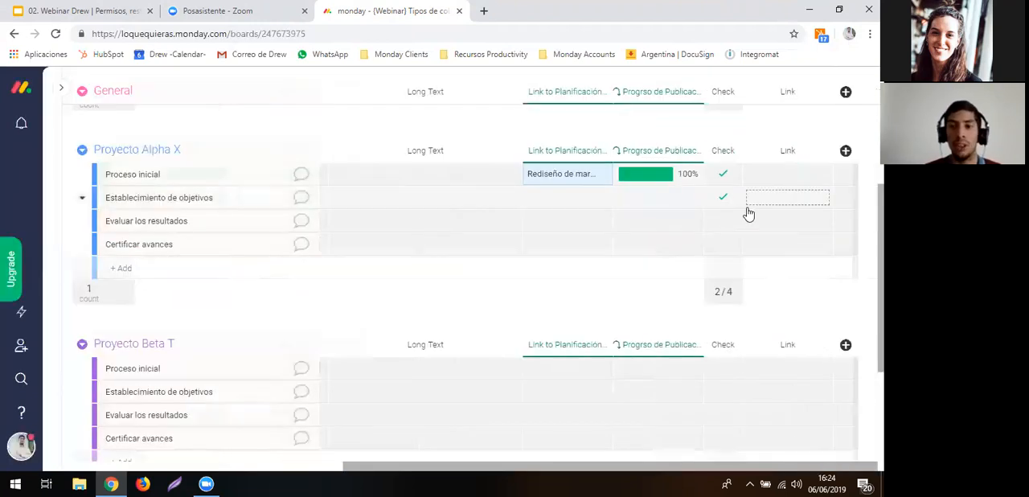
pyautogui.click(770, 184)
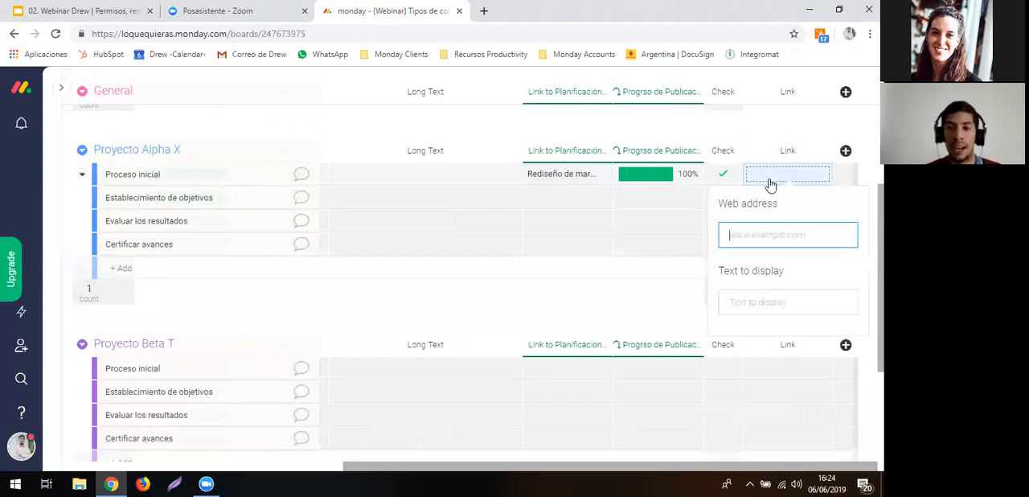
pyautogui.write('www.')
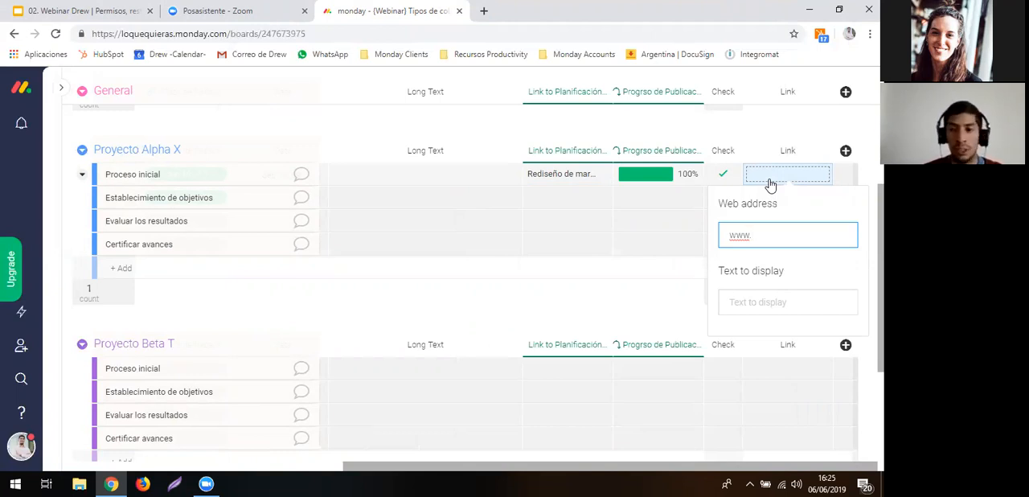
pyautogui.write('google.com')
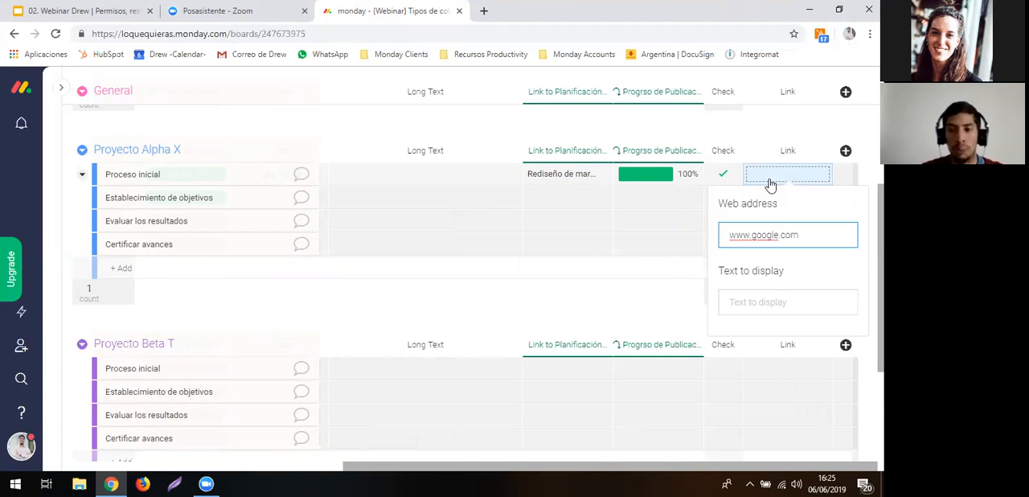
pyautogui.click(784, 301)
pyautogui.write('Buscador')
pyautogui.press('Return')
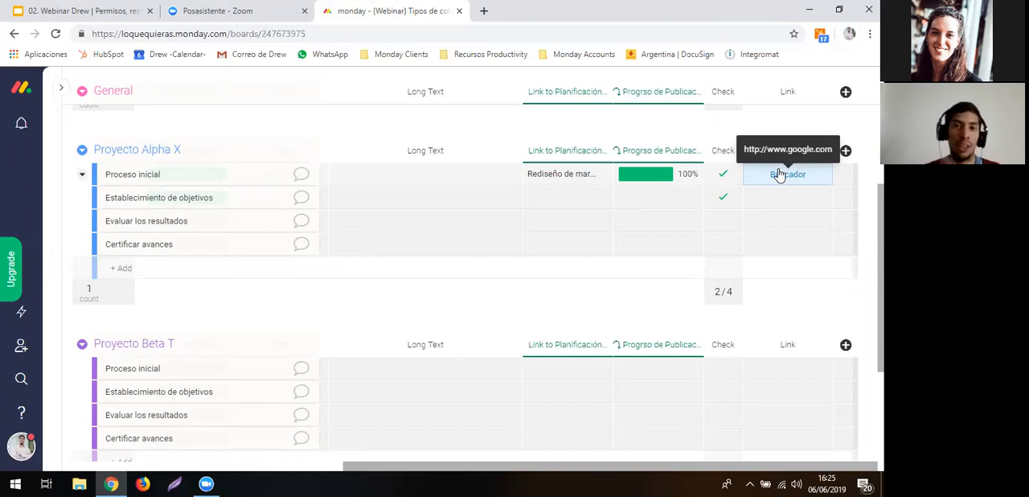
# - Add a World Clock column to the board from the Column Center
pyautogui.click(846, 150)
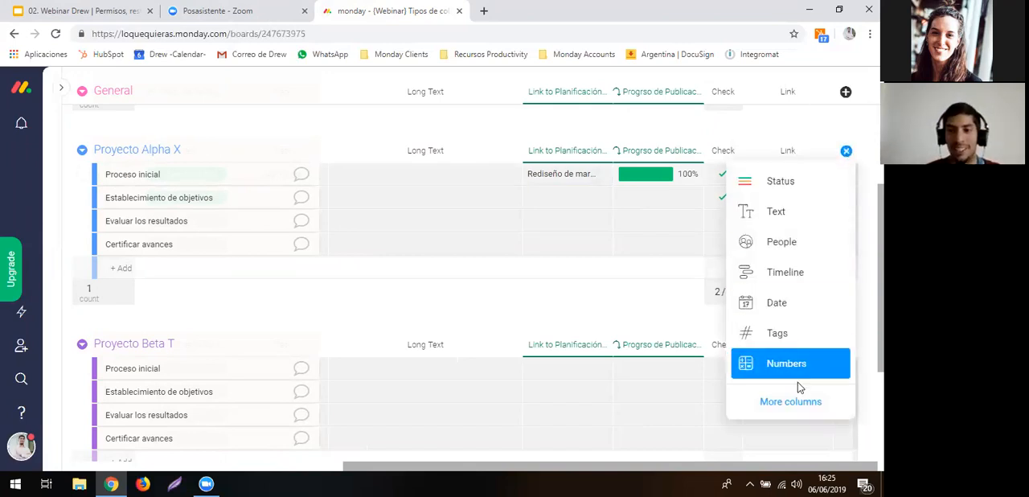
pyautogui.click(796, 401)
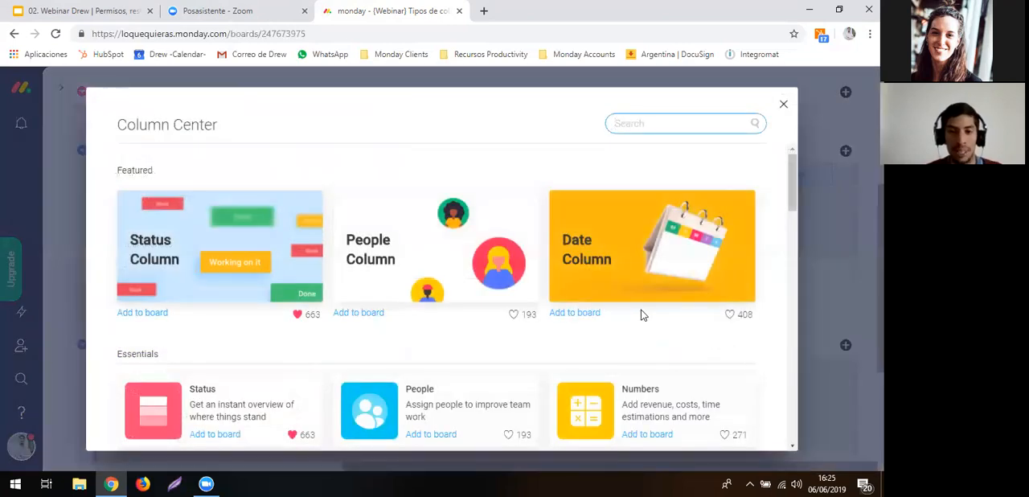
pyautogui.scroll(-4, 643, 315)
pyautogui.scroll(-1, 509, 268)
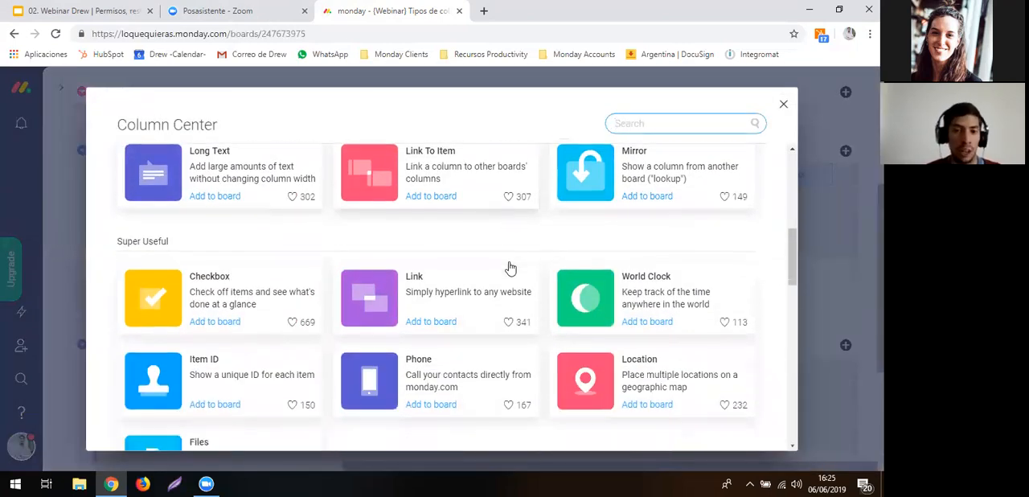
pyautogui.click(591, 283)
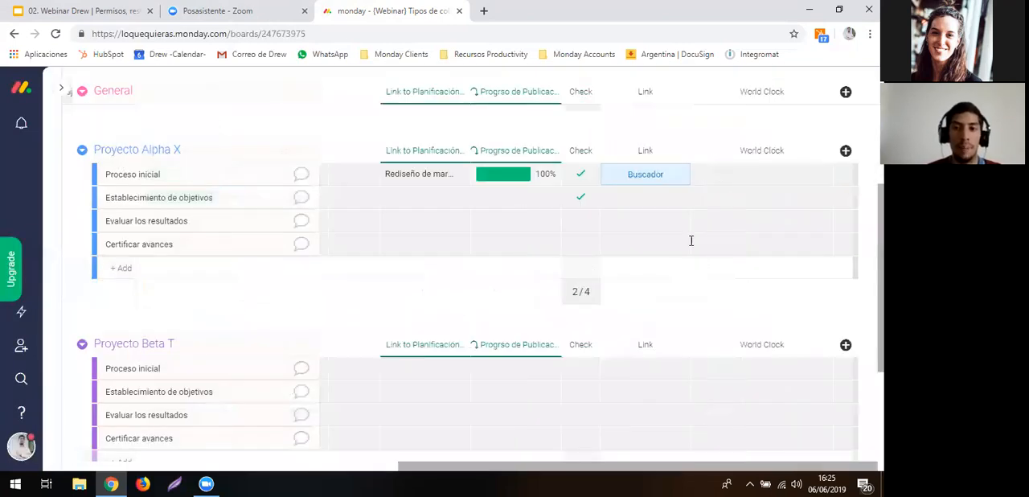
# - Set the World Clock time zone of Proceso inicial in Proyecto Alpha X to US/Arizona
pyautogui.click(728, 172)
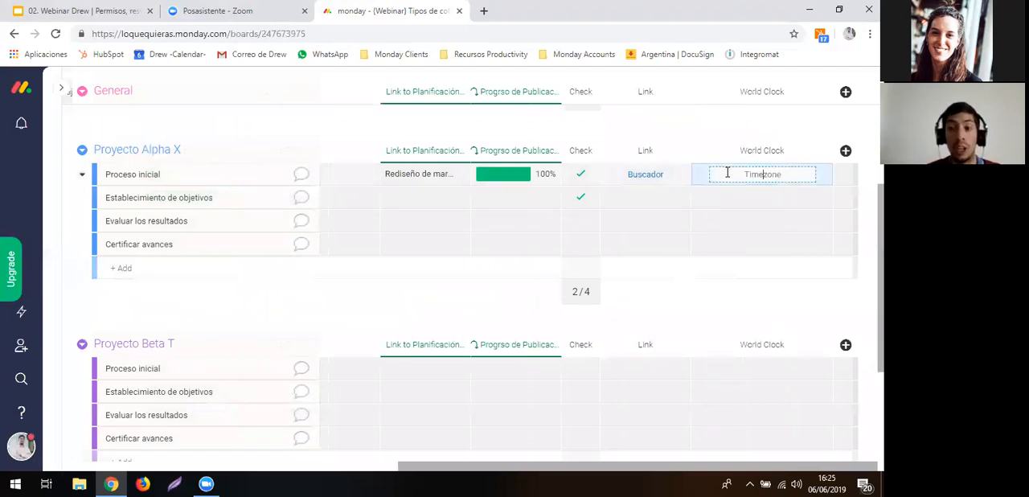
pyautogui.write('ar')
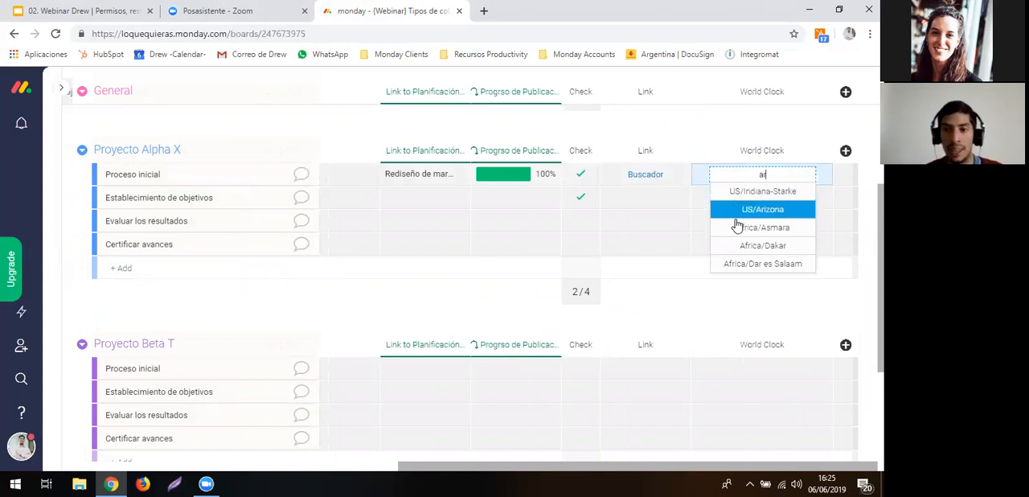
pyautogui.scroll(-1, 738, 234)
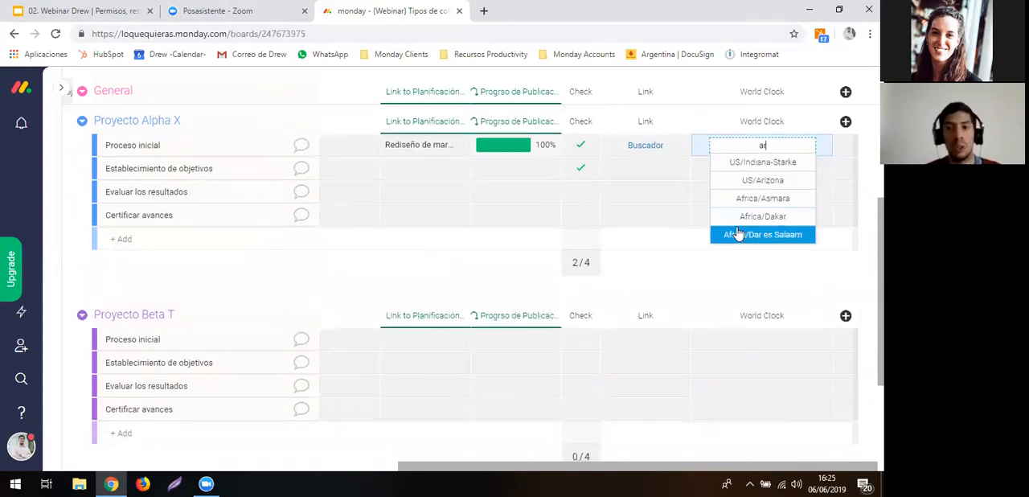
pyautogui.click(741, 179)
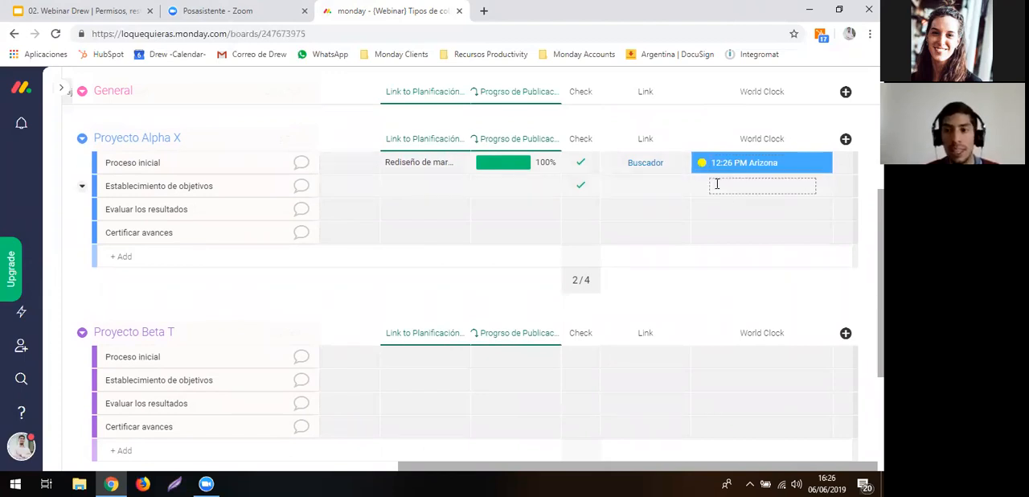
# - Set the World Clock time zone of Establecimiento de objetivos in Proyecto Alpha X to Brazil/Acre
pyautogui.click(719, 185)
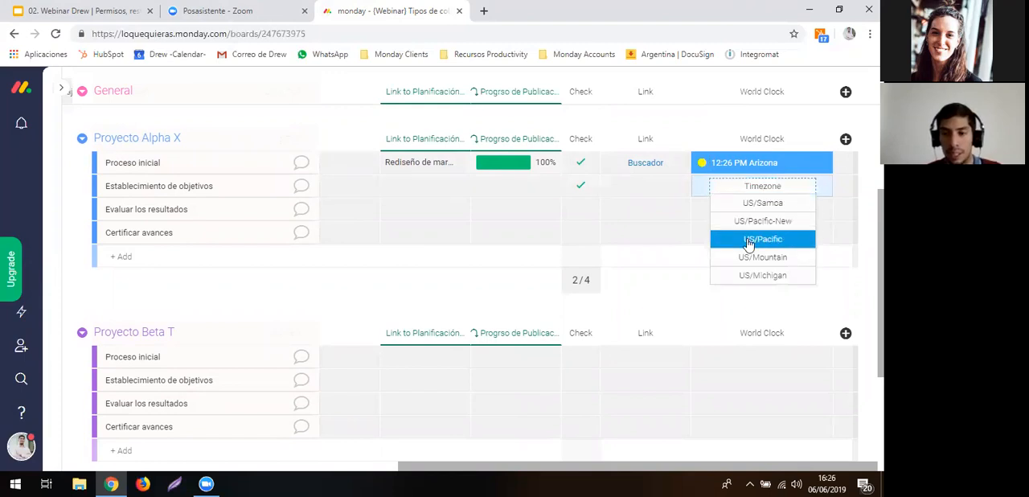
pyautogui.write('bra')
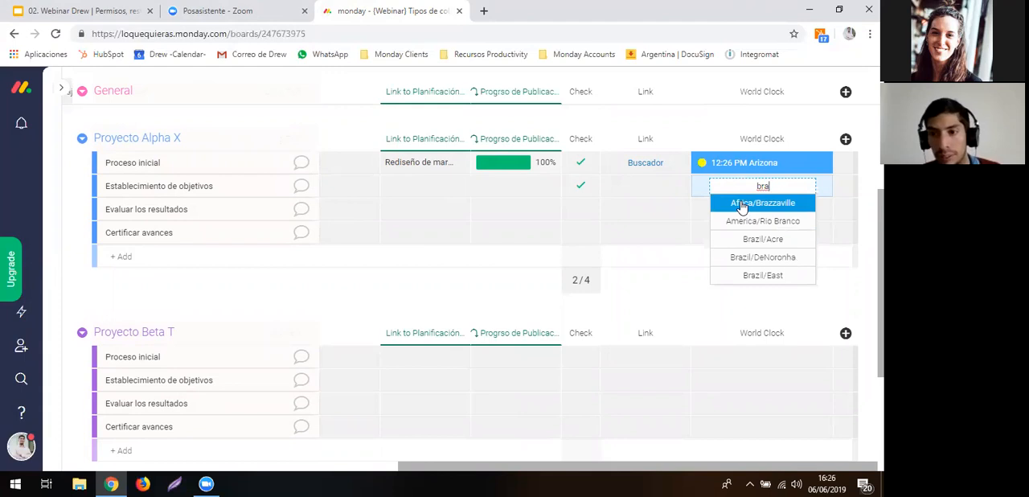
pyautogui.click(744, 240)
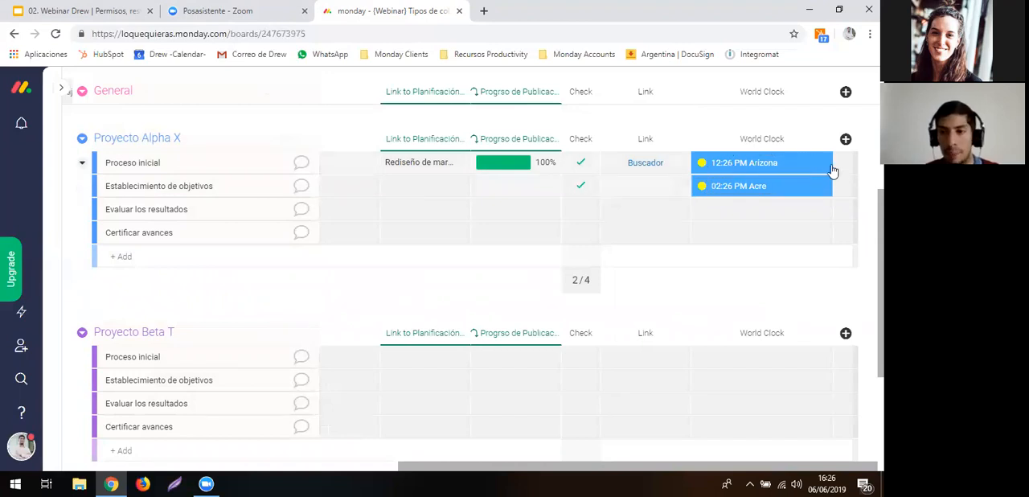
# - Add an Item ID column from the Column Center and widen it so its header fits
pyautogui.click(846, 139)
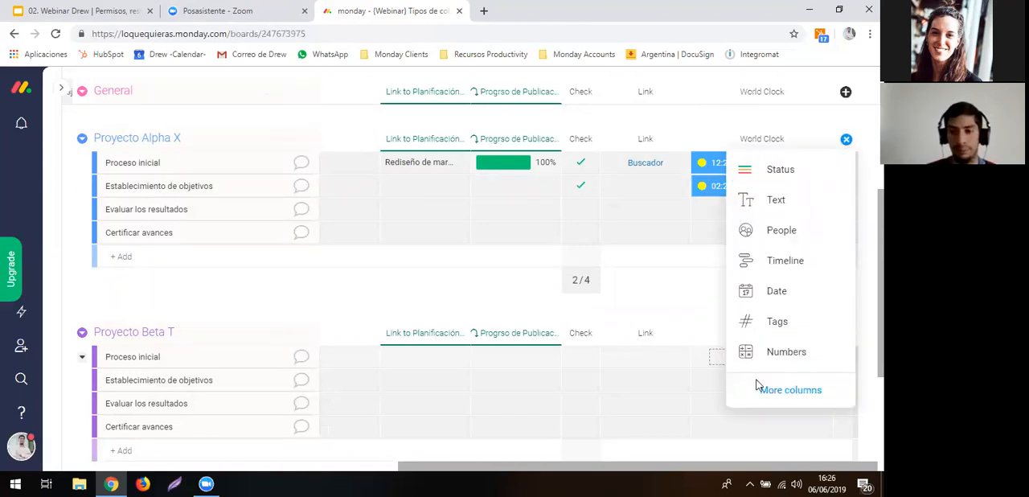
pyautogui.click(783, 394)
pyautogui.scroll(-1, 582, 327)
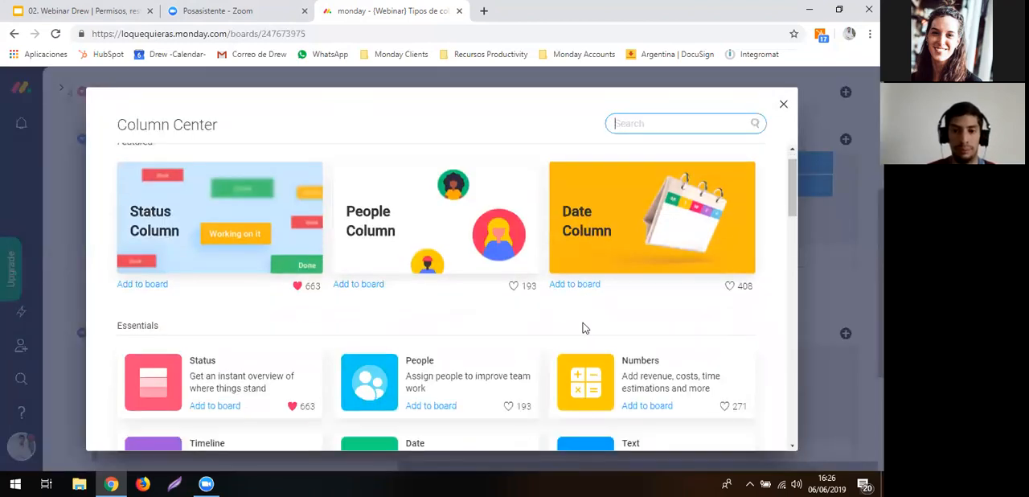
pyautogui.scroll(-5, 586, 327)
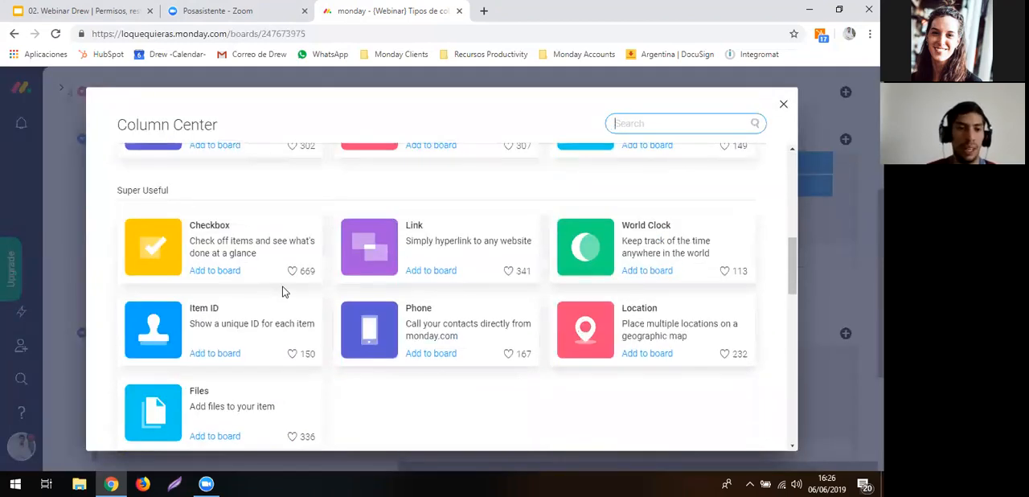
pyautogui.click(233, 308)
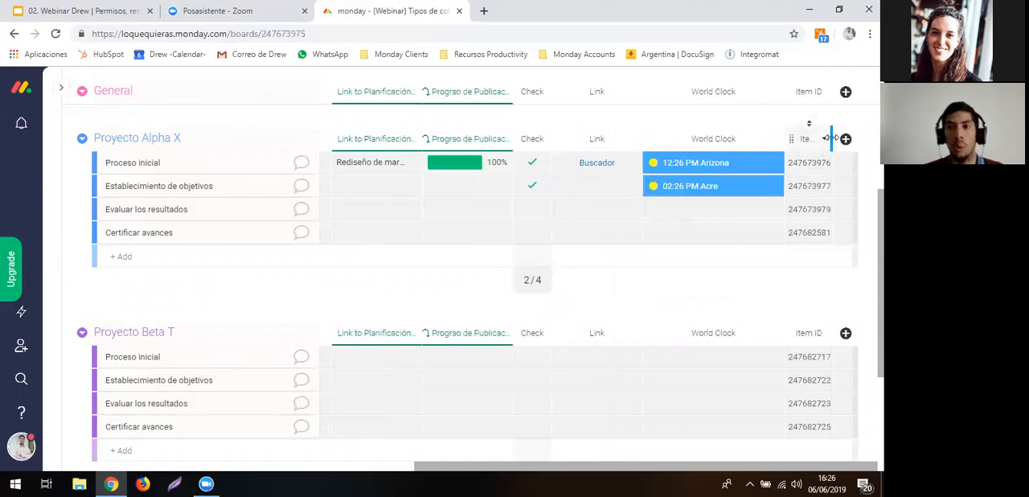
pyautogui.moveTo(831, 138); pyautogui.dragTo(881, 139)
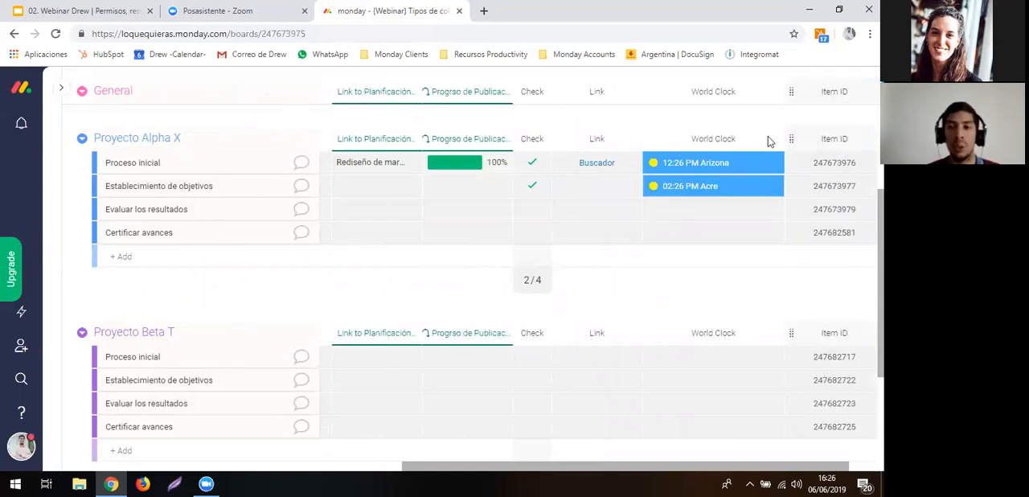
pyautogui.hscroll(2, 751, 138)
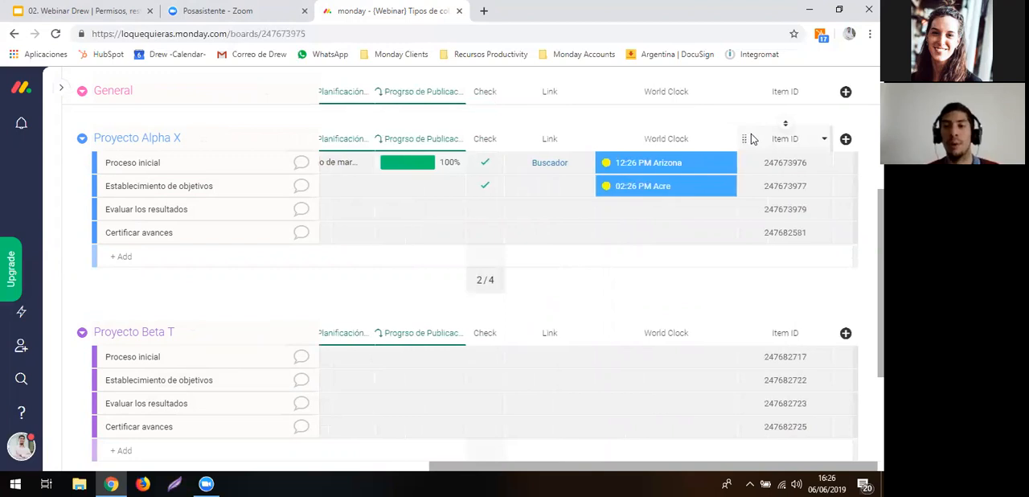
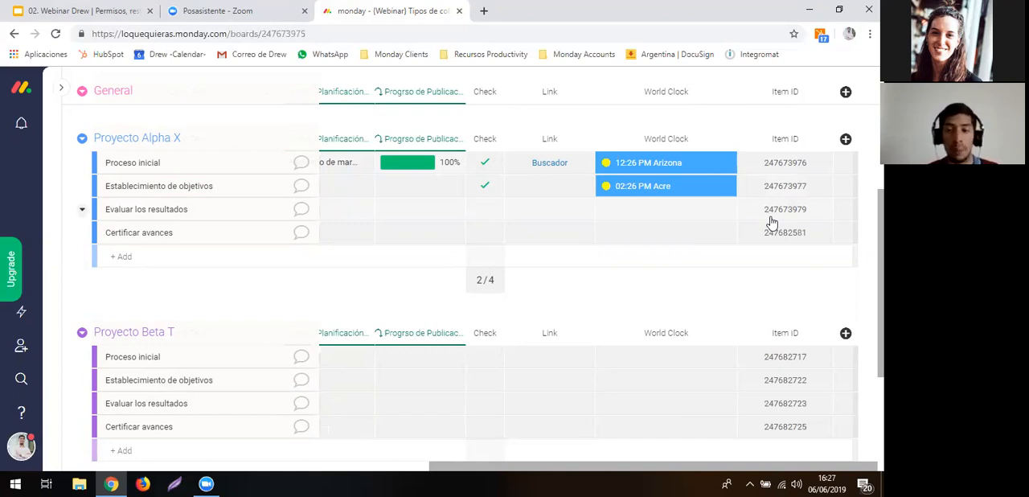
# - Add a Phone column to the board from the Column Center
pyautogui.click(771, 213)
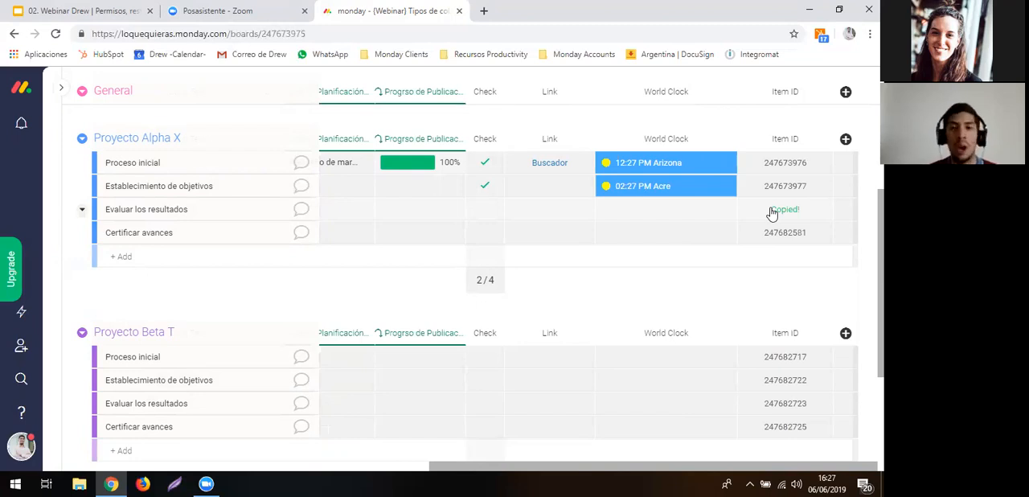
pyautogui.click(846, 141)
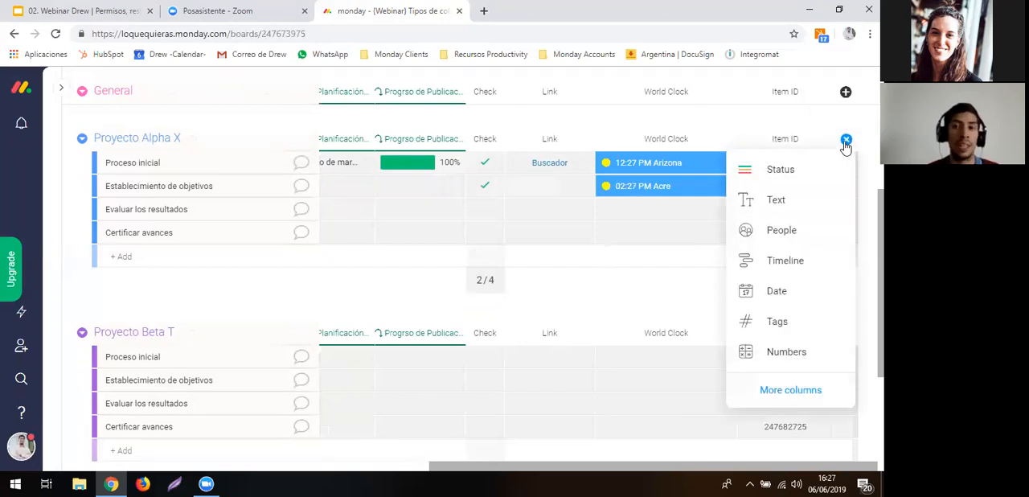
pyautogui.click(768, 393)
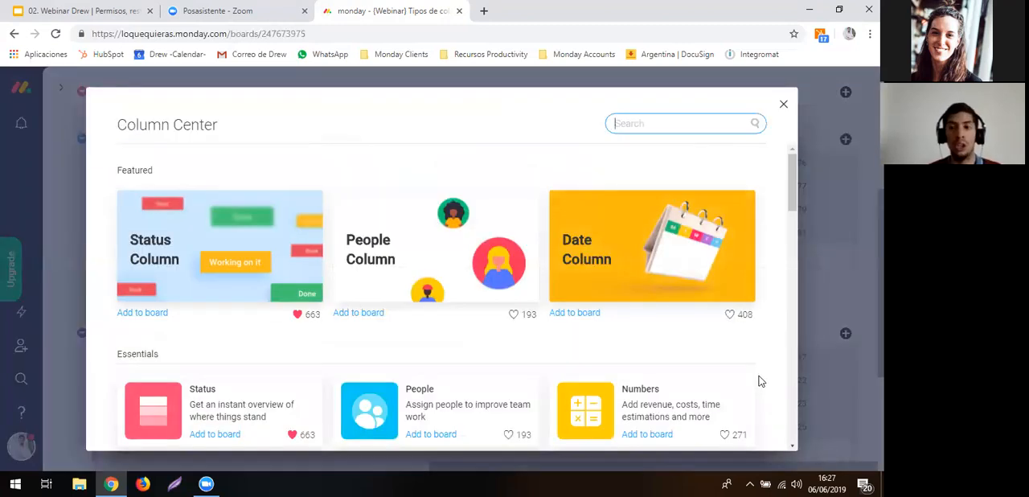
pyautogui.scroll(-2, 758, 379)
pyautogui.scroll(-4, 757, 376)
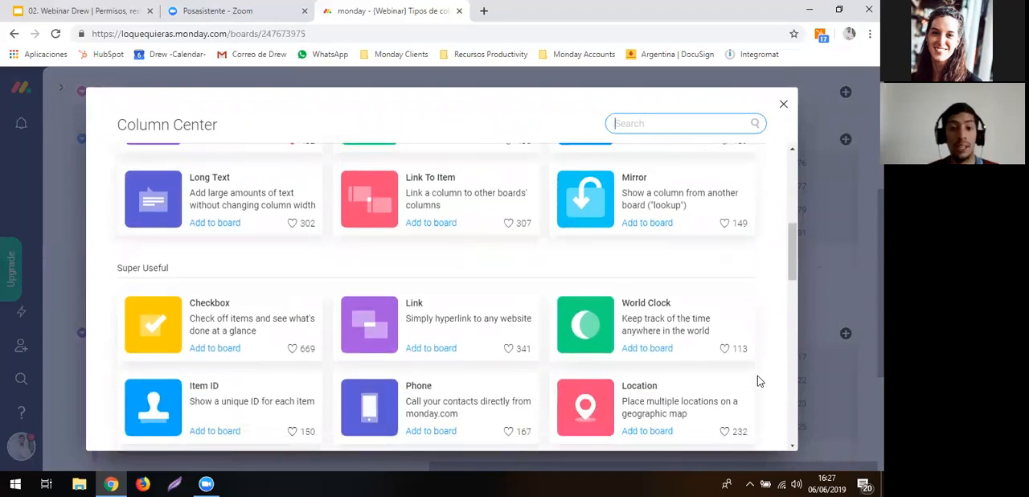
pyautogui.scroll(-1, 604, 387)
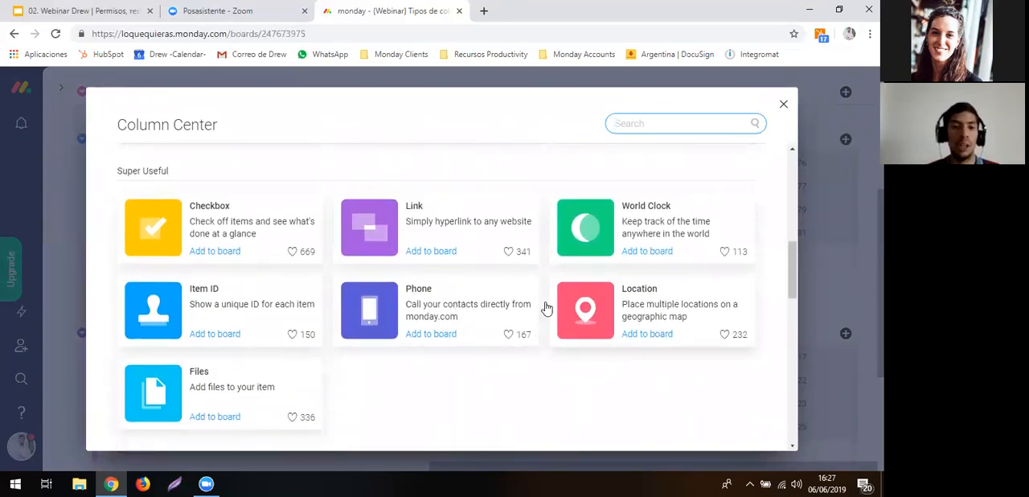
pyautogui.click(500, 308)
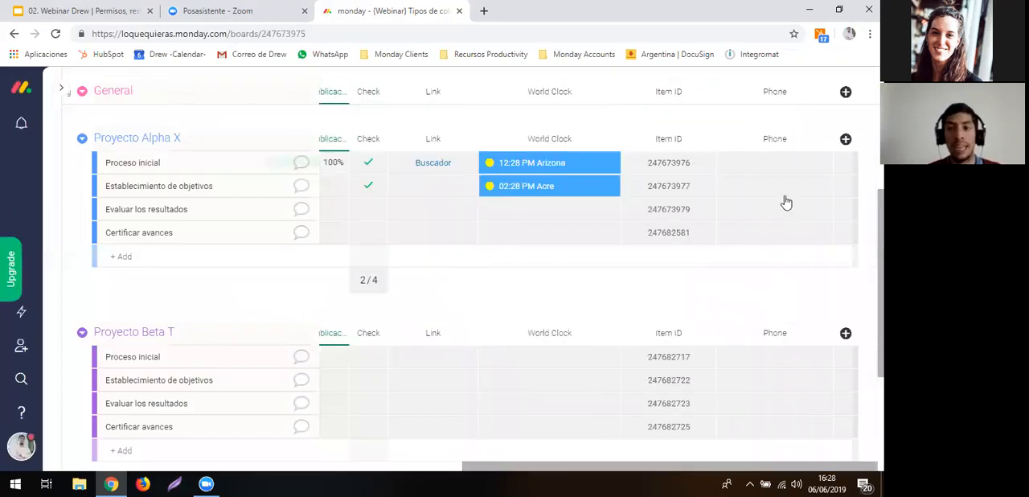
# - Enter a phone number with the +54 country code in the Phone cell of Proceso inicial in Proyecto Alpha X
pyautogui.click(764, 164)
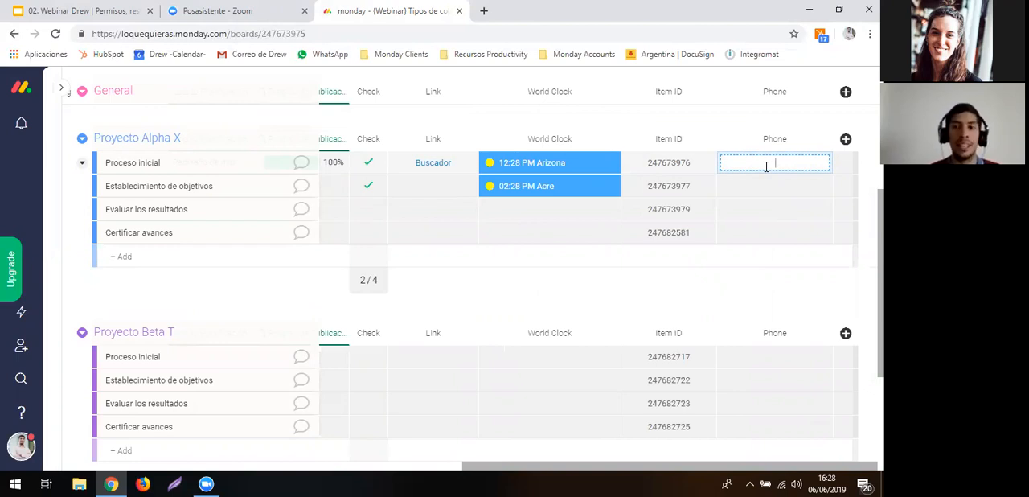
pyautogui.write('54')
pyautogui.press('BackSpace')
pyautogui.press('BackSpace')
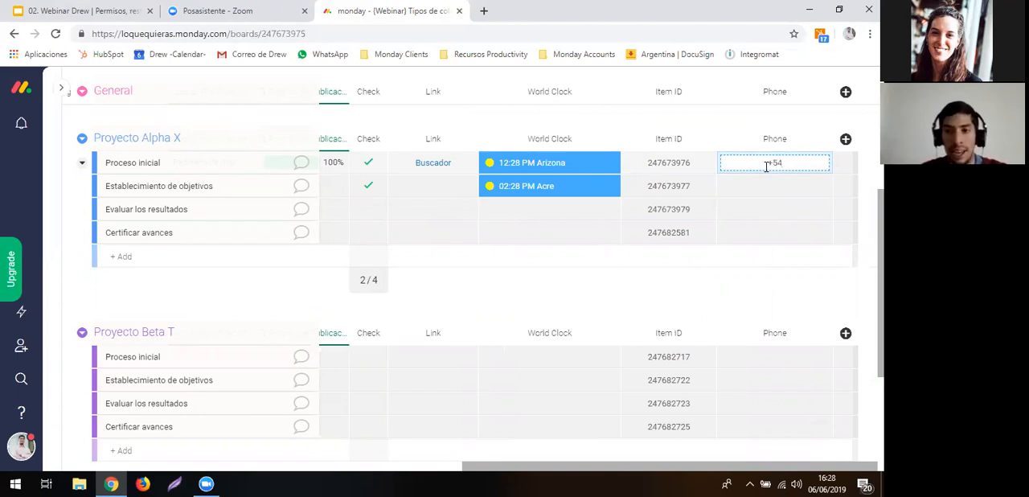
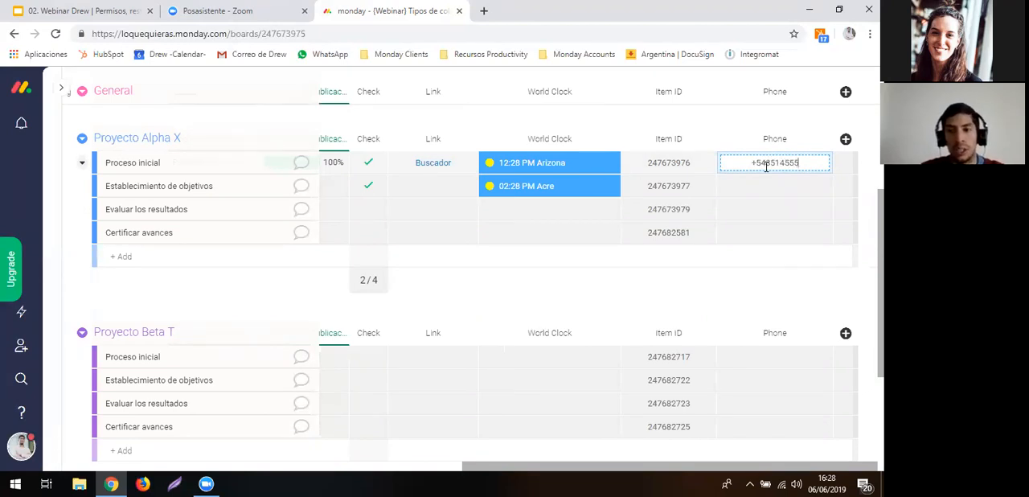
pyautogui.press('Return')
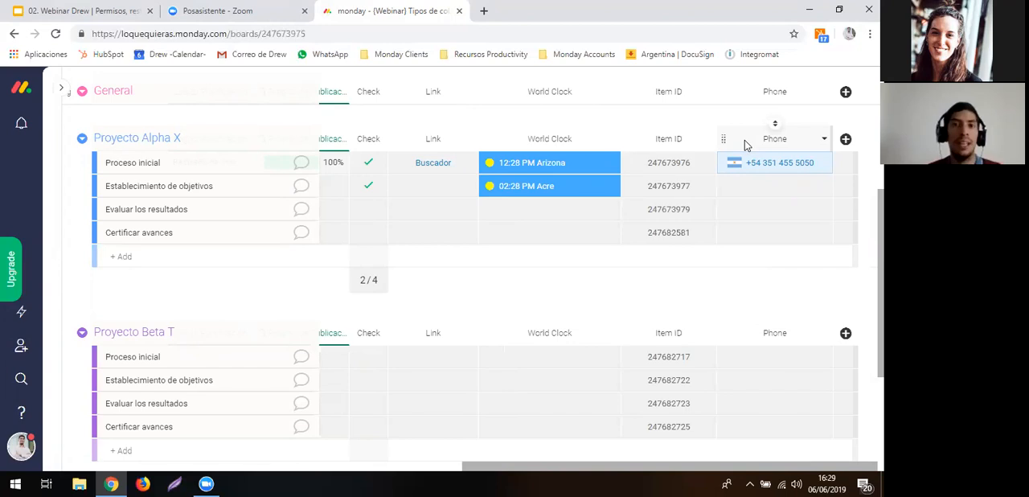
# - Add a Location column from the Column Center and set the location of Proceso inicial in Proyecto Alpha X to Machu Picchu
pyautogui.click(845, 139)
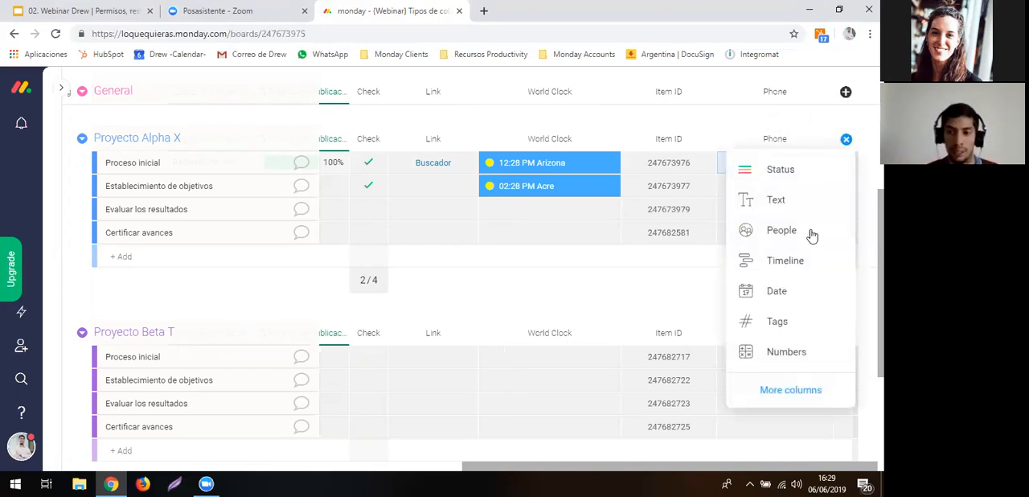
pyautogui.click(783, 397)
pyautogui.scroll(-7, 632, 410)
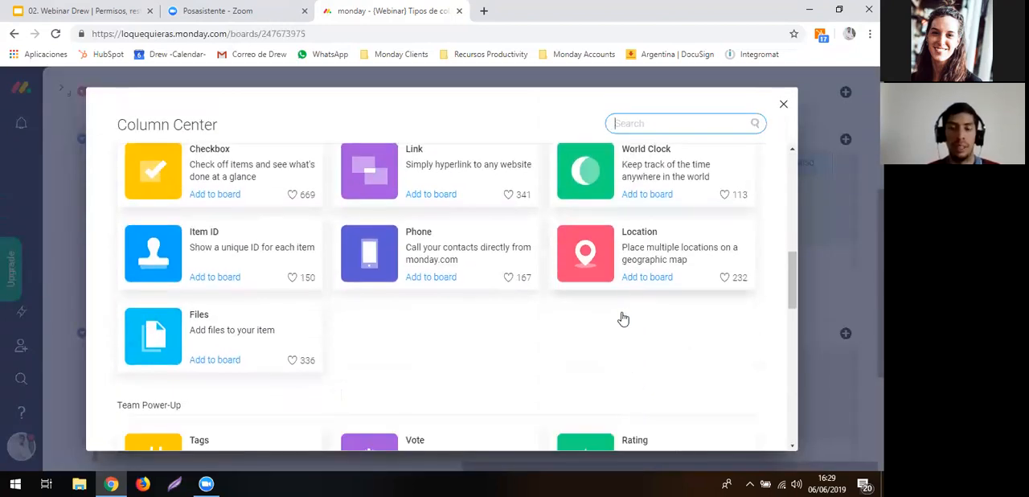
pyautogui.click(643, 275)
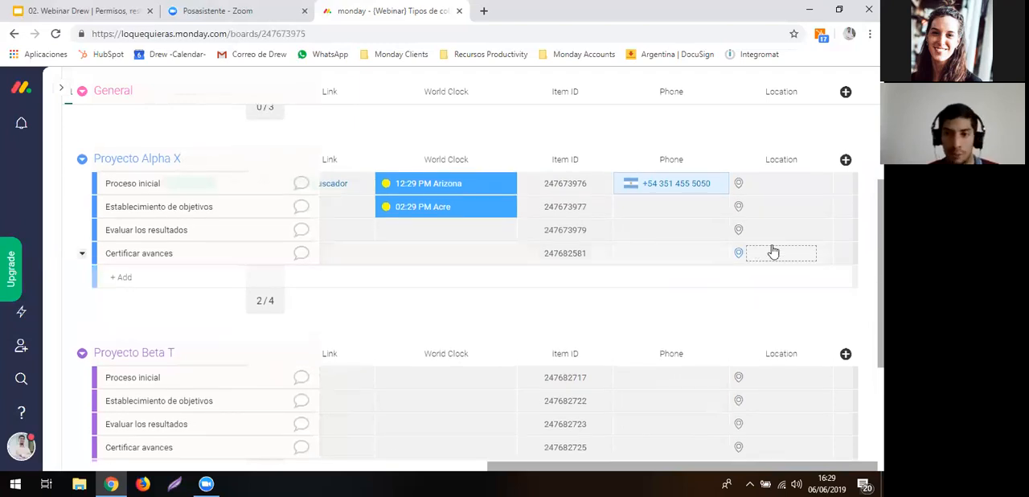
pyautogui.click(764, 184)
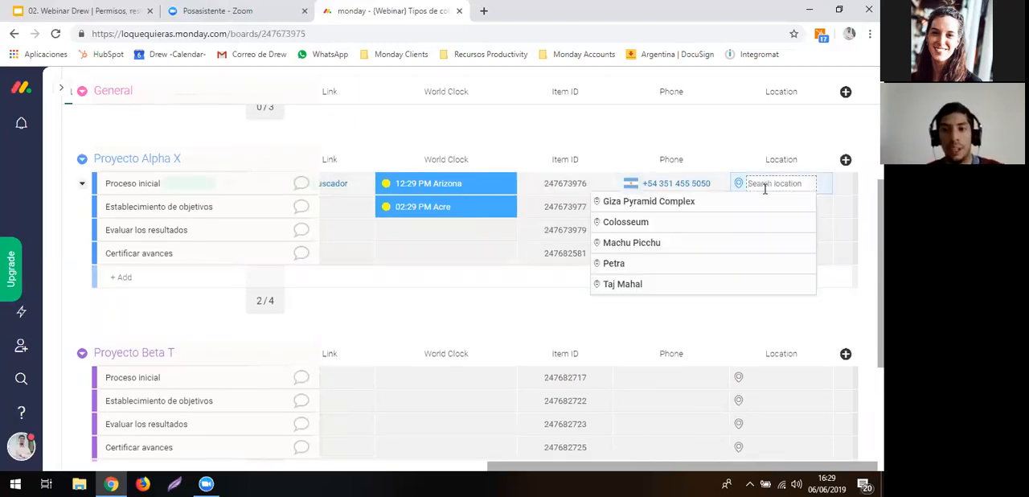
pyautogui.click(709, 246)
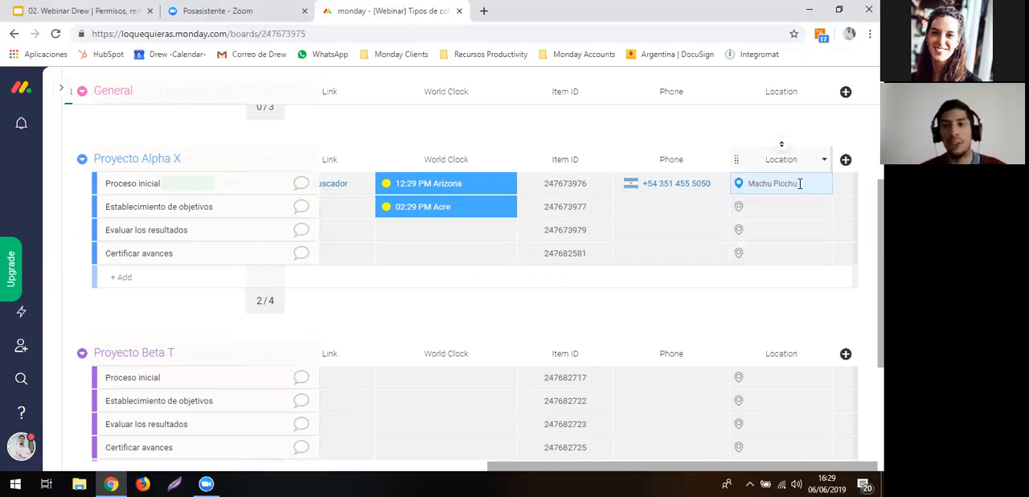
# - Add a Files column to the board from the Column Center
pyautogui.click(845, 161)
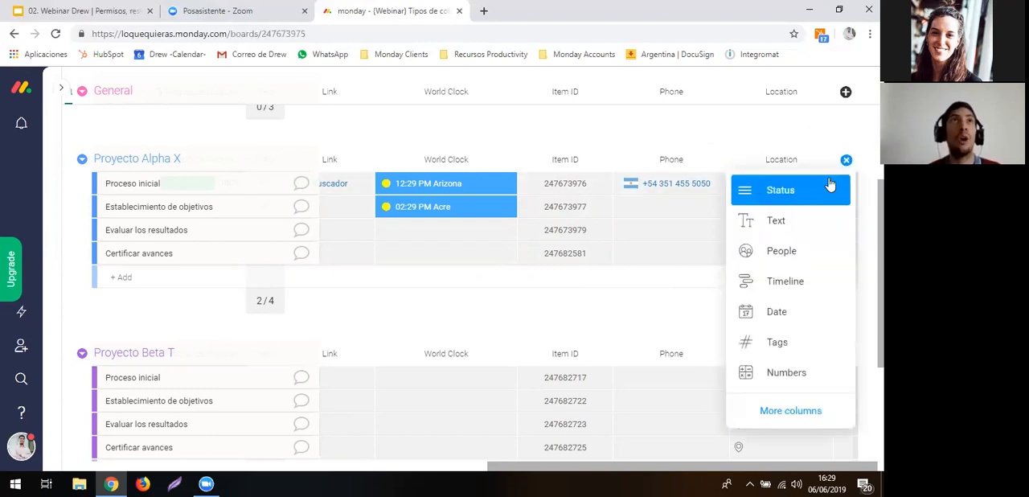
pyautogui.click(793, 418)
pyautogui.scroll(-4, 678, 345)
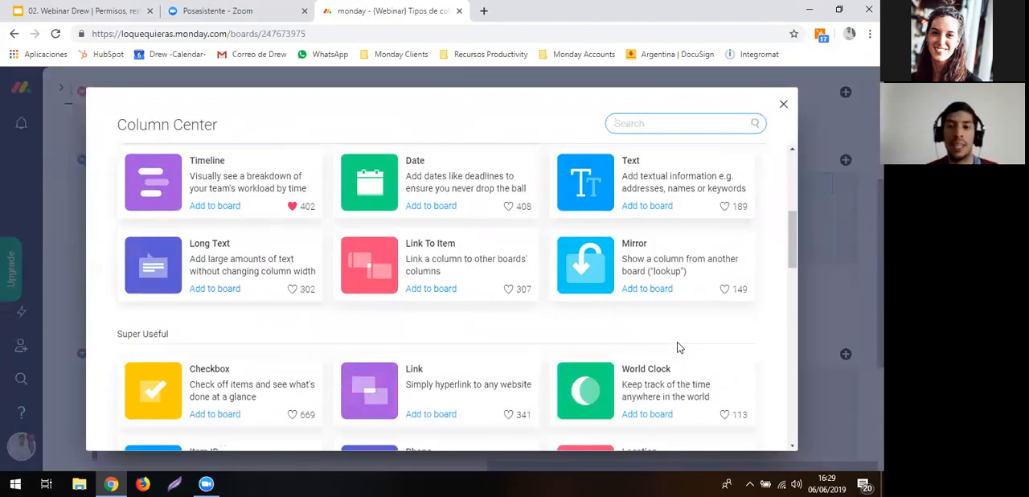
pyautogui.scroll(-3, 677, 347)
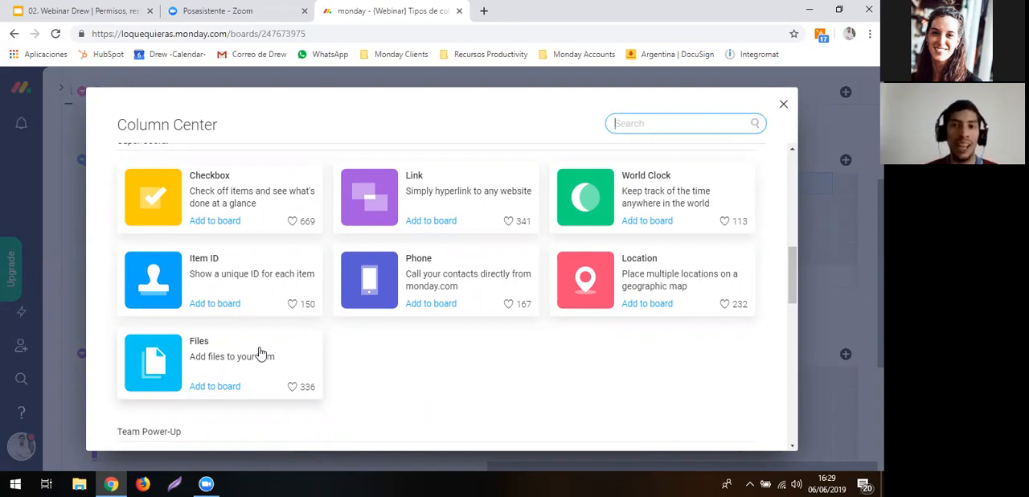
pyautogui.click(260, 353)
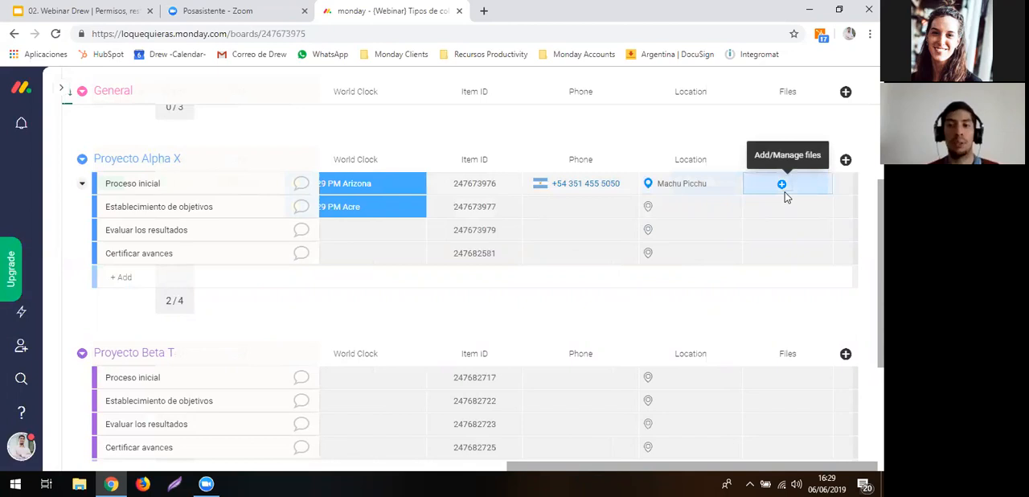
# - Upload Logo Drew.jpg from the computer to the Files cell of Proceso inicial in Proyecto Alpha X
pyautogui.click(784, 193)
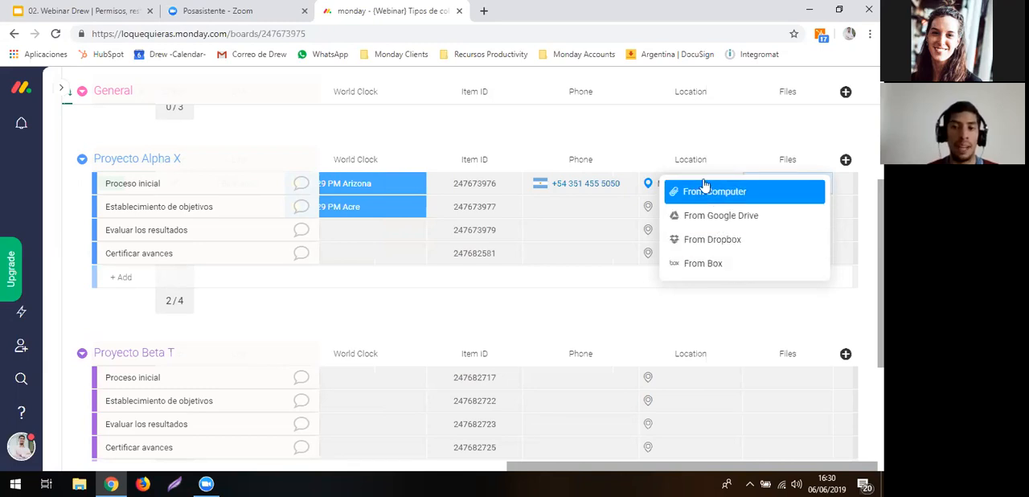
pyautogui.click(665, 133)
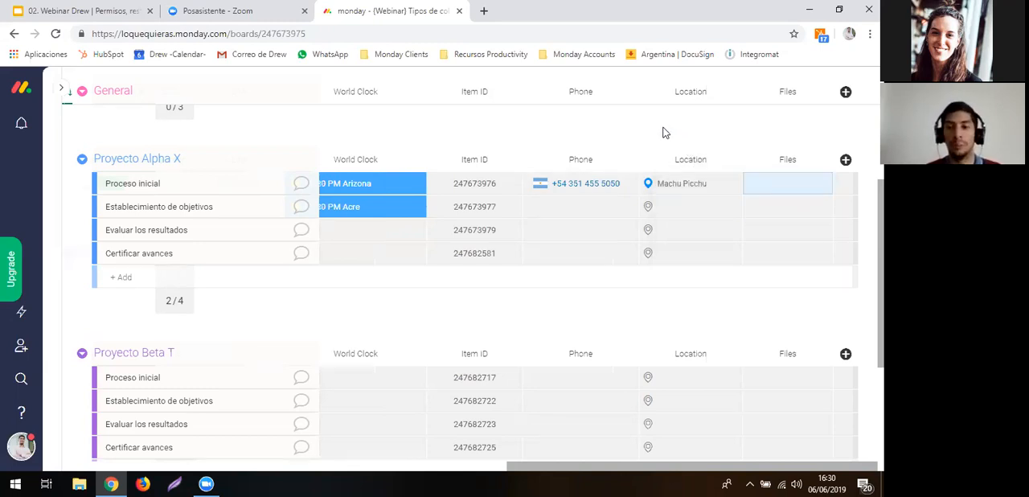
pyautogui.click(776, 187)
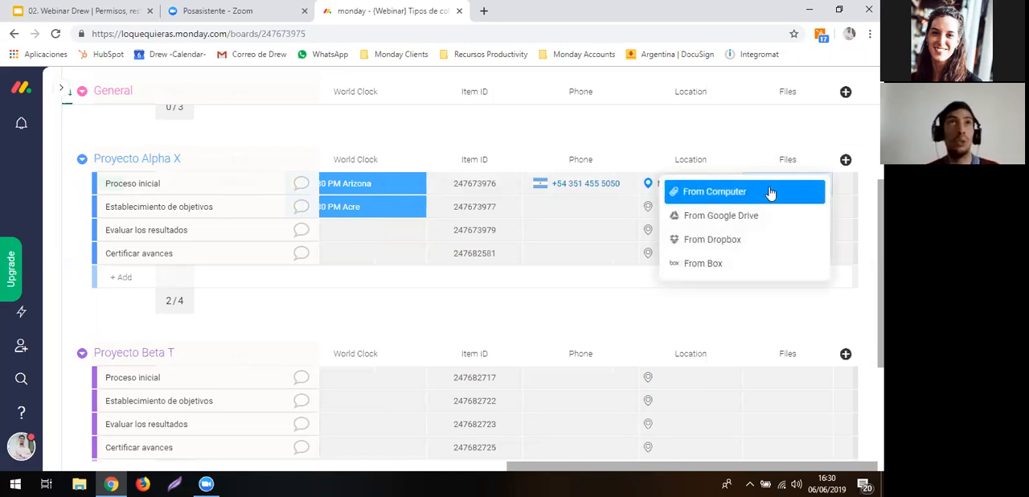
pyautogui.click(770, 193)
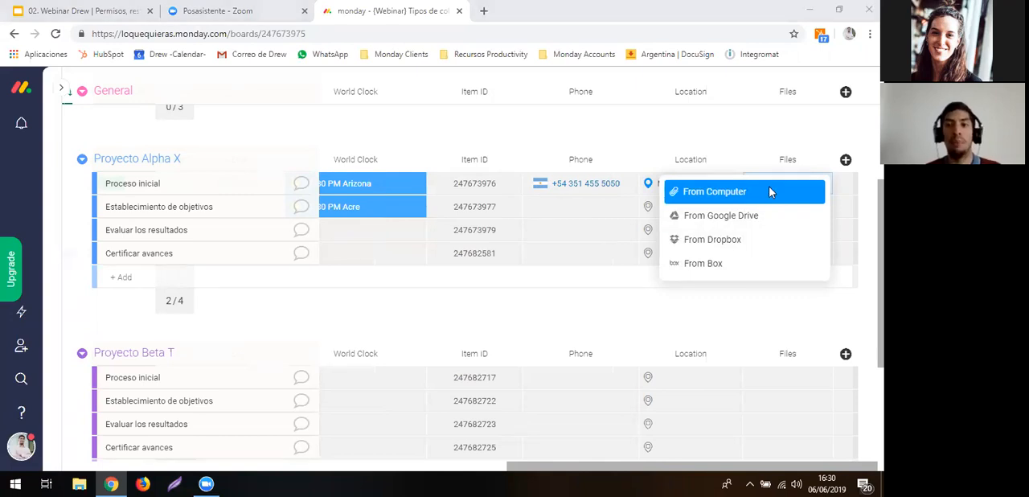
pyautogui.doubleClick(323, 103)
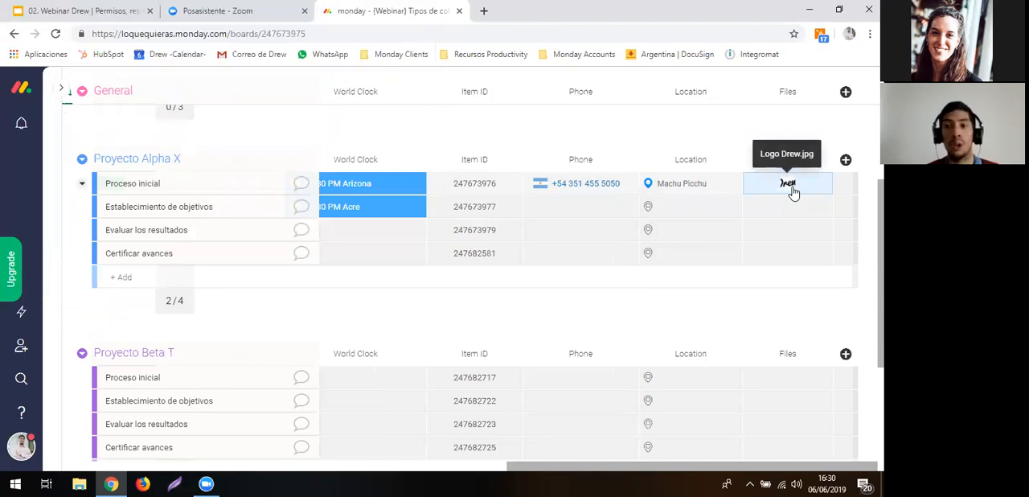
# - Examine the file upload sources offered in the Files cells of Proceso inicial and Establecimiento de objetivos in Proyecto Alpha X
pyautogui.click(761, 191)
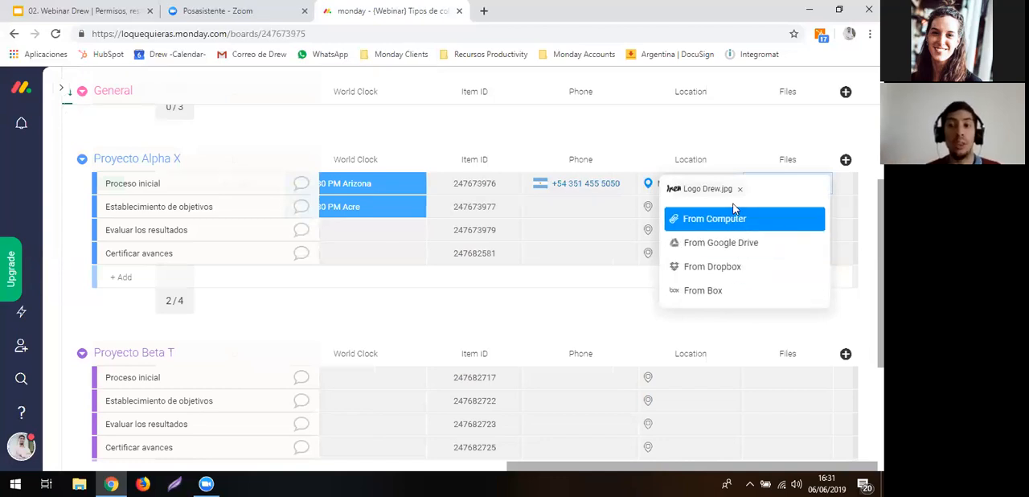
pyautogui.click(708, 137)
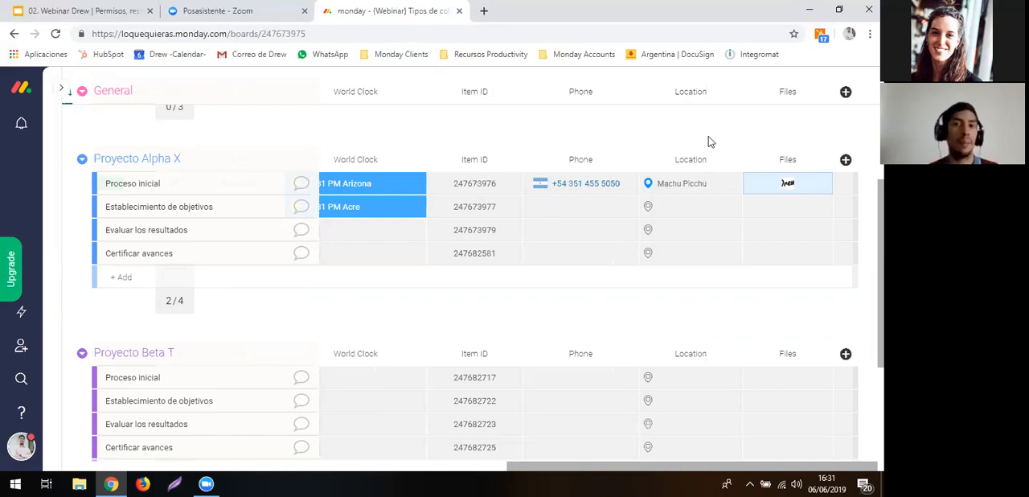
pyautogui.click(778, 208)
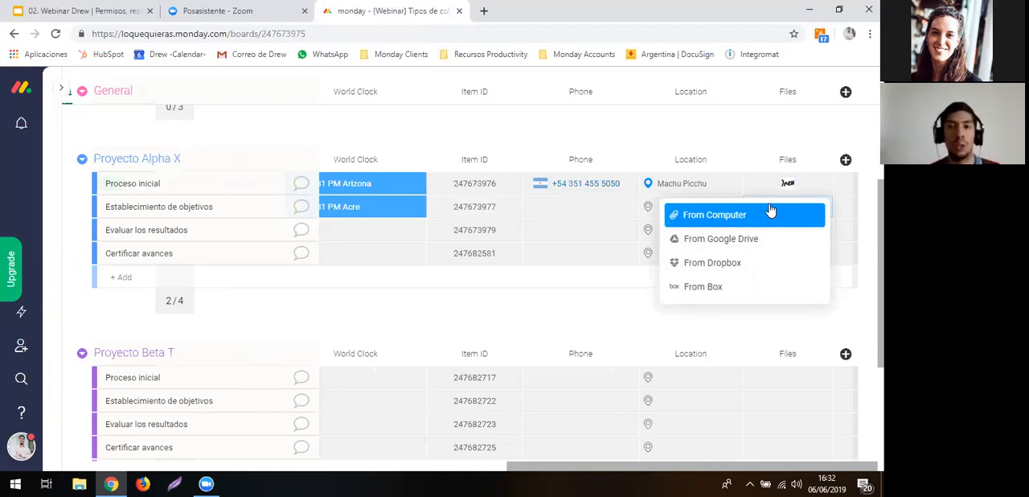
pyautogui.click(664, 126)
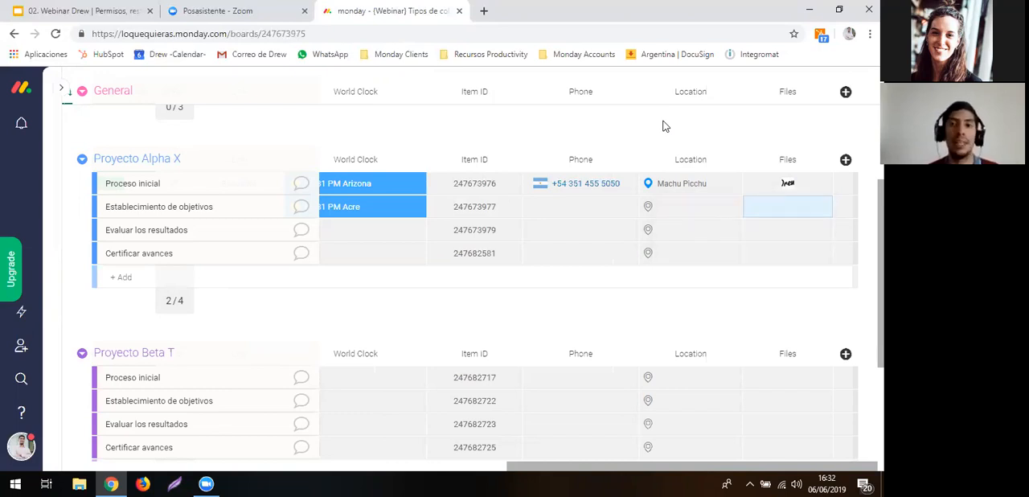
# - Insert a Timeline column directly to the right of the Plazo de trabajo column
pyautogui.scroll(1, 664, 126)
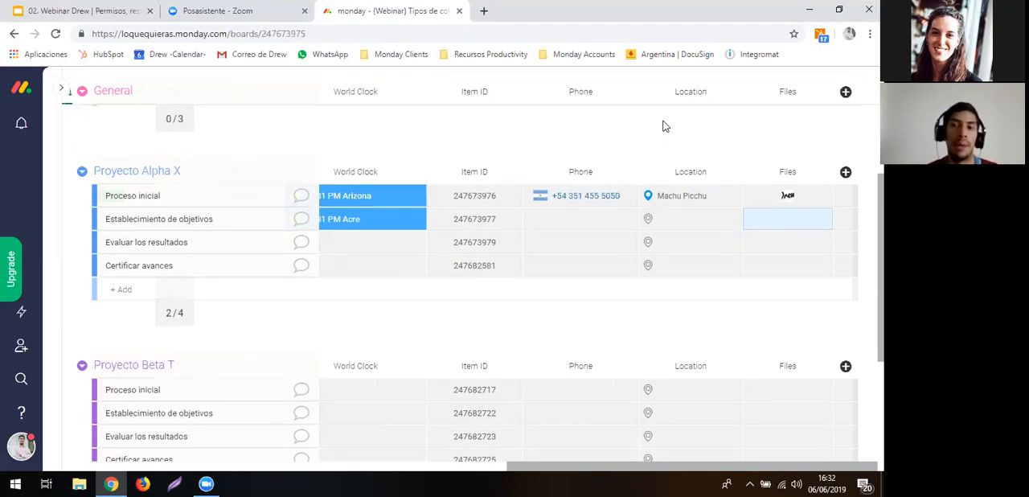
pyautogui.scroll(1, 664, 123)
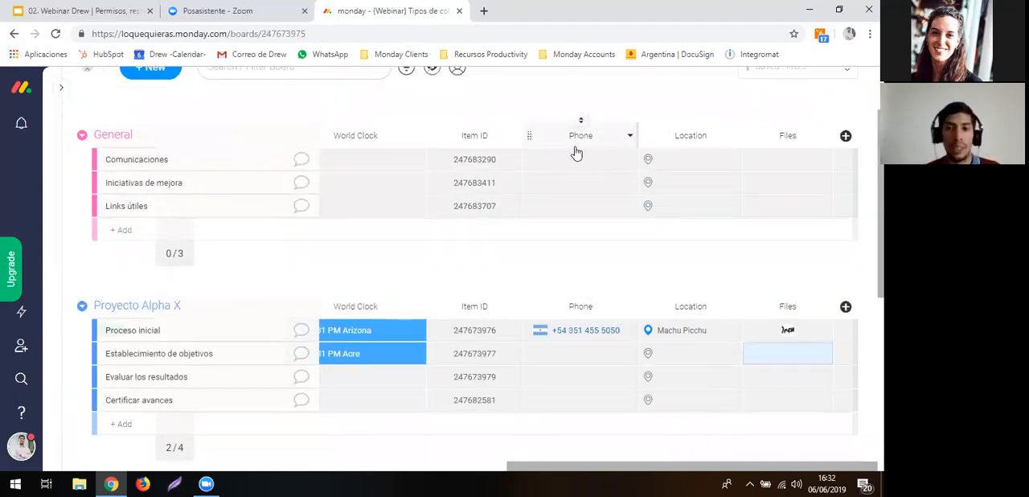
pyautogui.hscroll(-10, 589, 265)
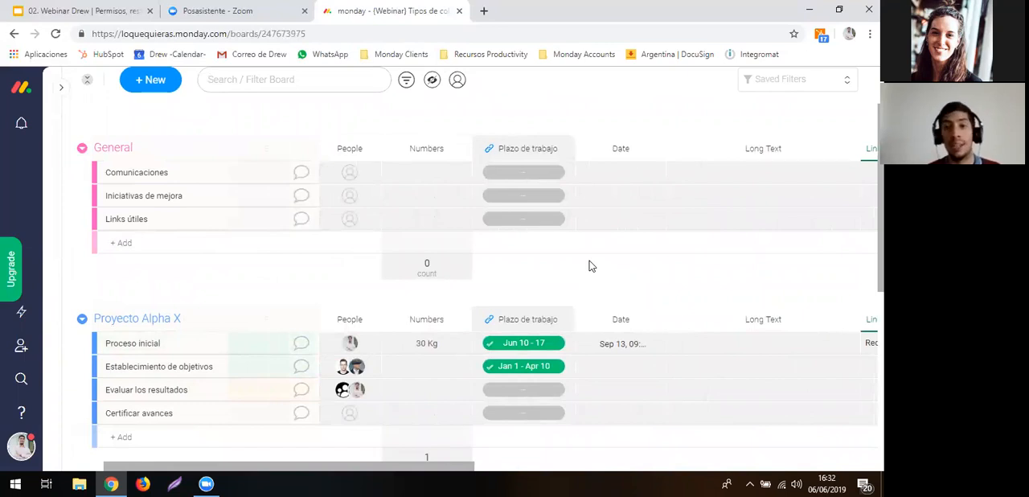
pyautogui.hscroll(-3, 590, 266)
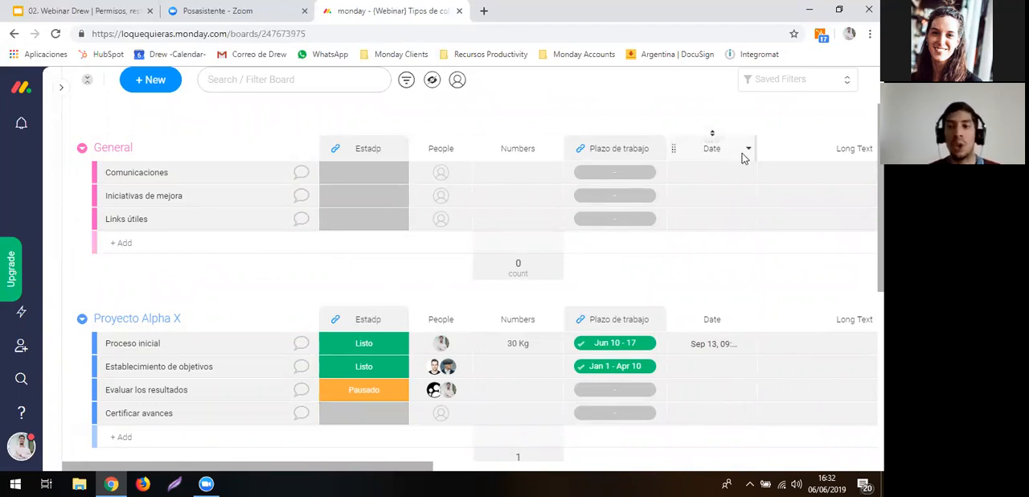
pyautogui.click(658, 149)
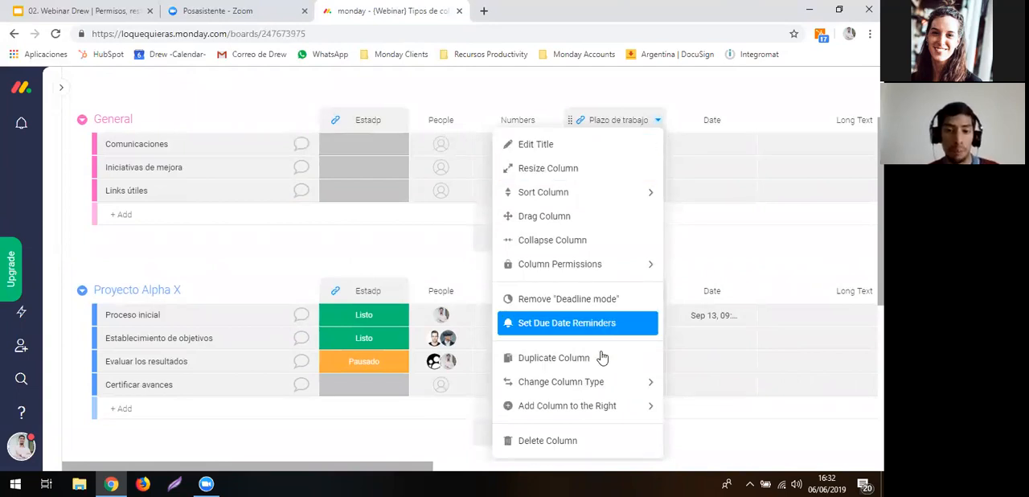
pyautogui.moveTo(594, 410)
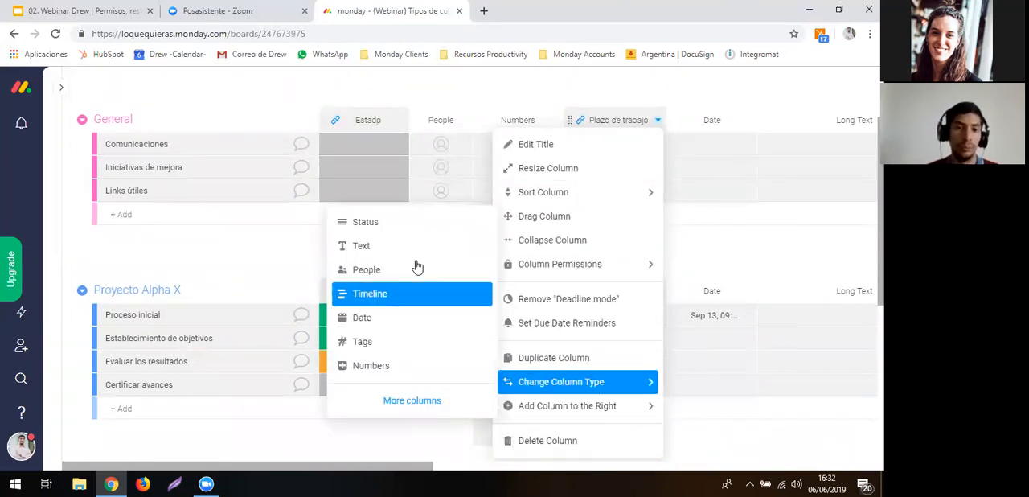
pyautogui.click(419, 294)
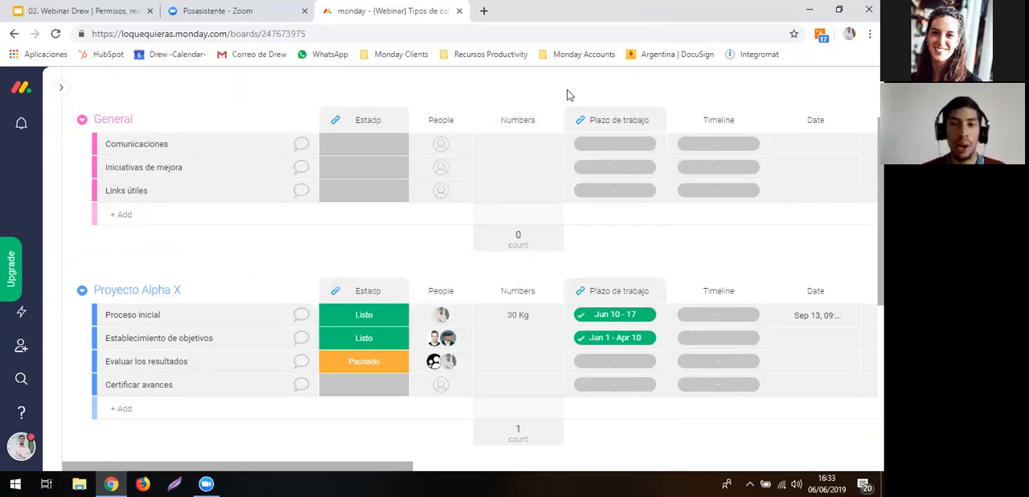
# - Delete the Timeline column located directly to the right of the Plazo de trabajo column
pyautogui.hscroll(1, 567, 90)
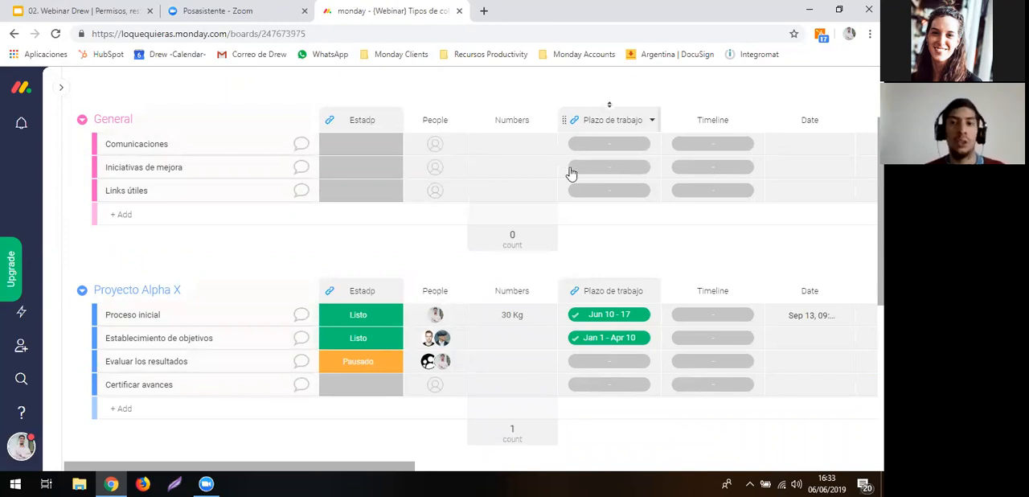
pyautogui.scroll(-1, 585, 217)
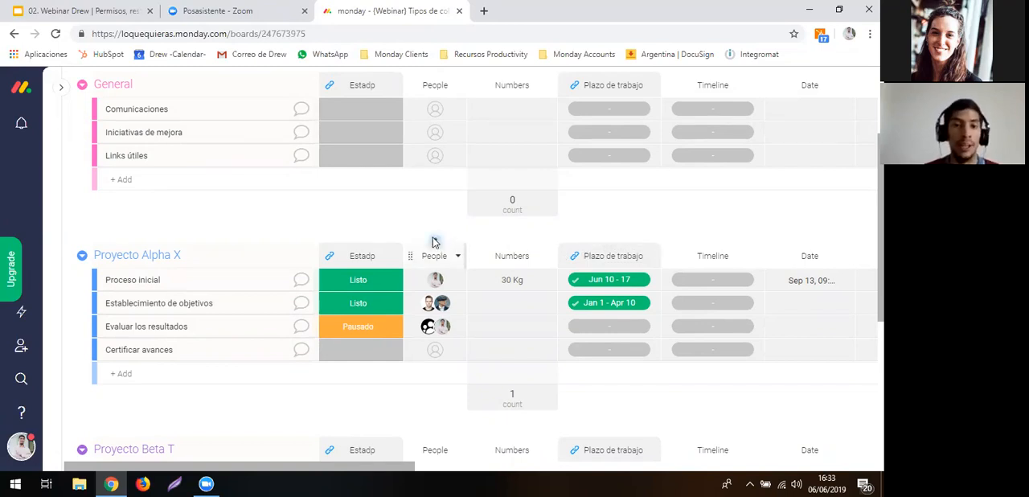
pyautogui.hscroll(-1, 378, 220)
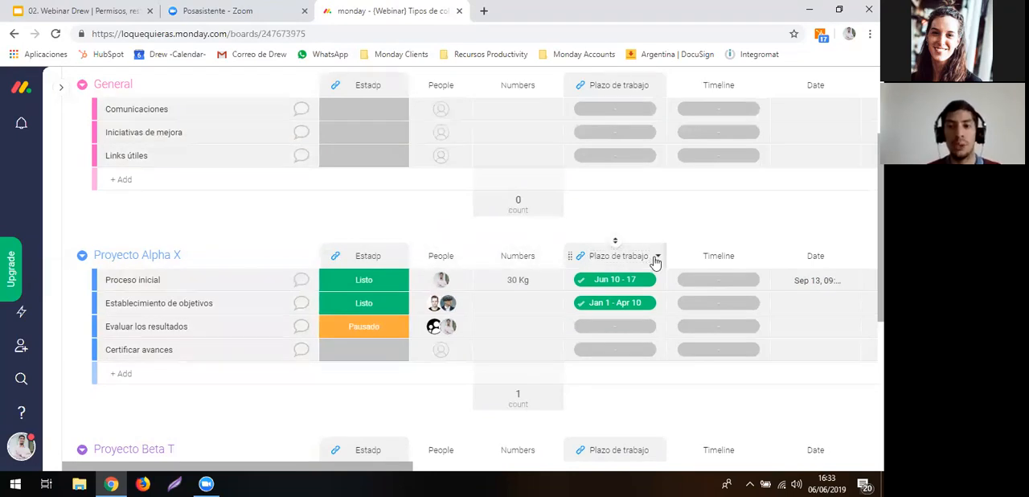
pyautogui.click(762, 258)
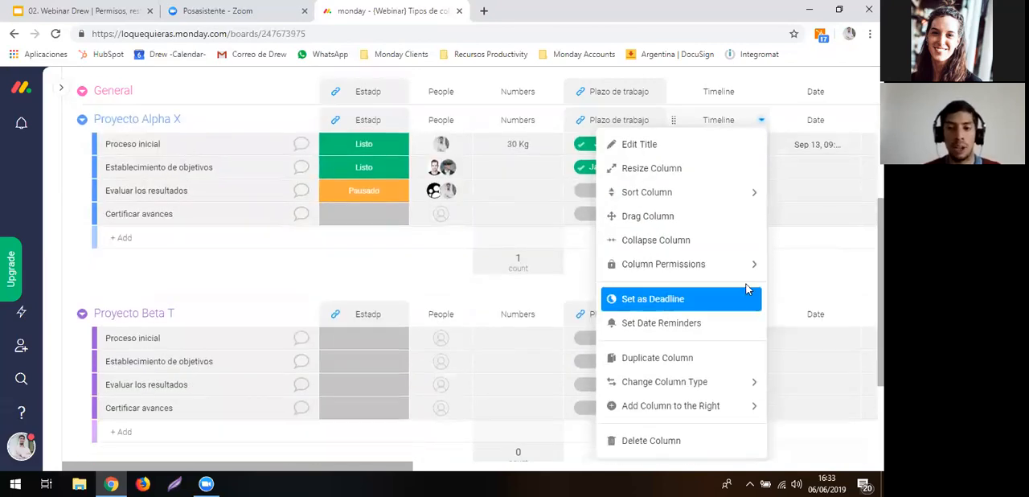
pyautogui.moveTo(691, 406)
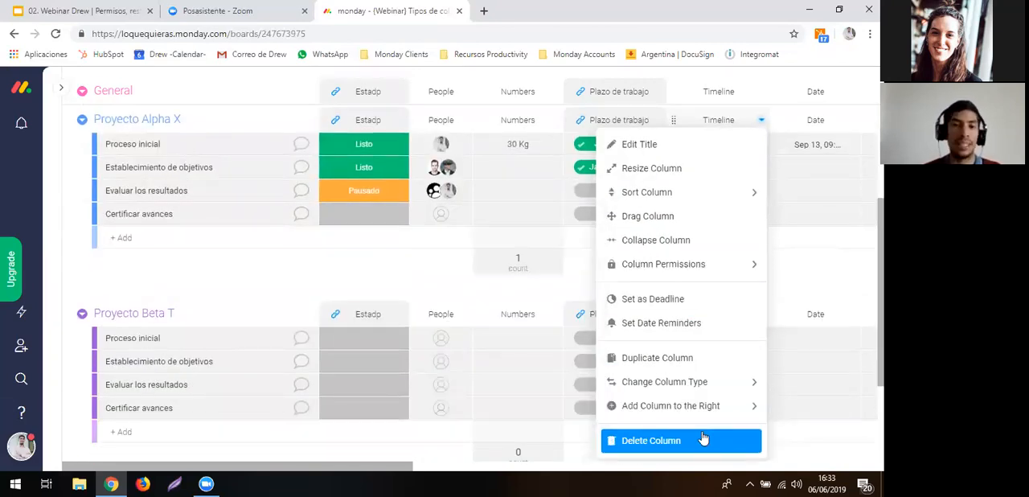
pyautogui.click(703, 438)
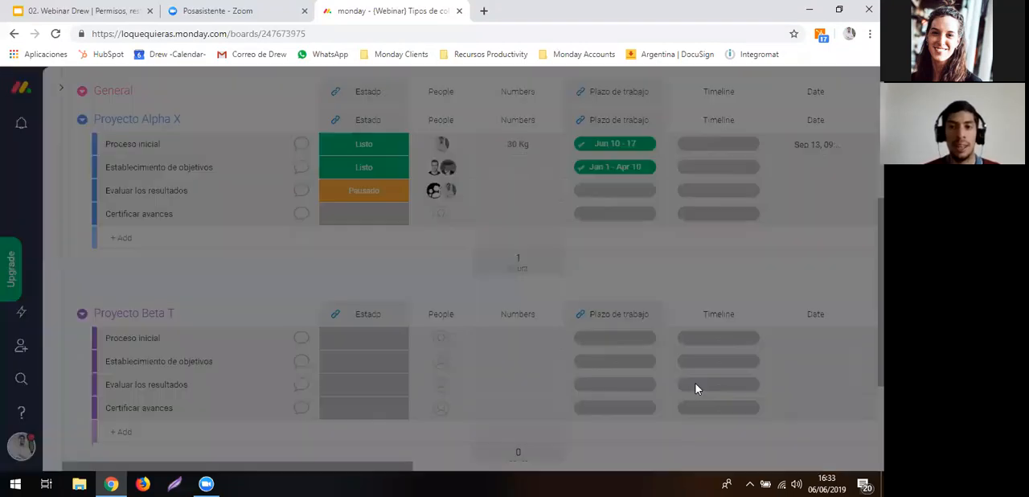
pyautogui.click(589, 171)
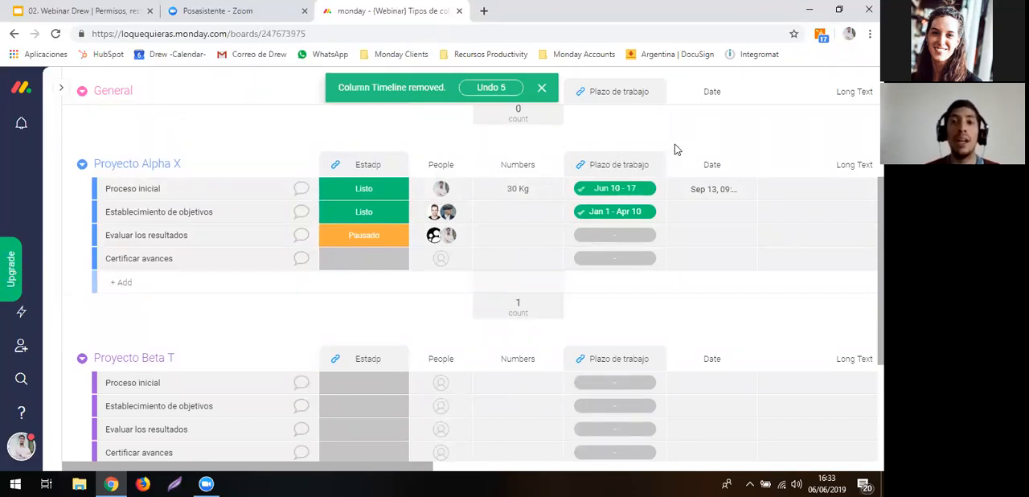
pyautogui.hscroll(15, 674, 143)
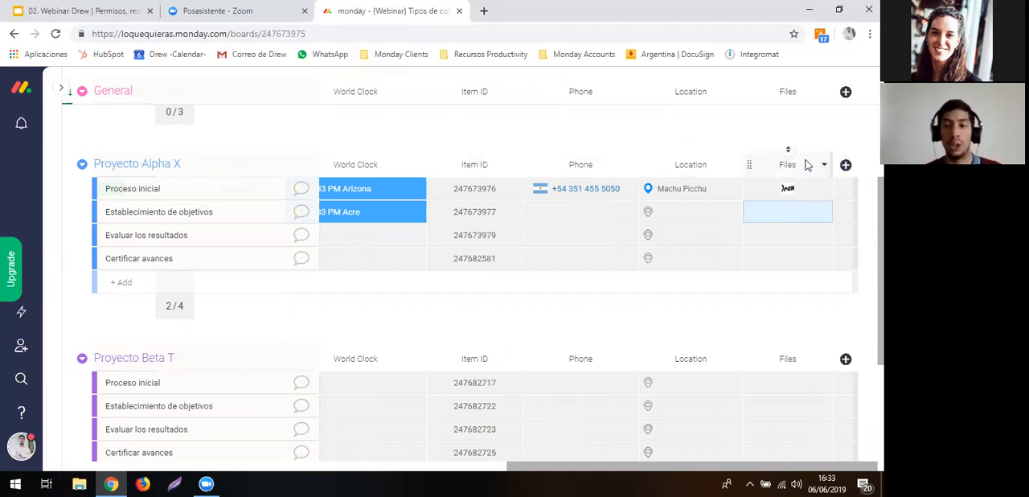
pyautogui.hscroll(-5, 537, 152)
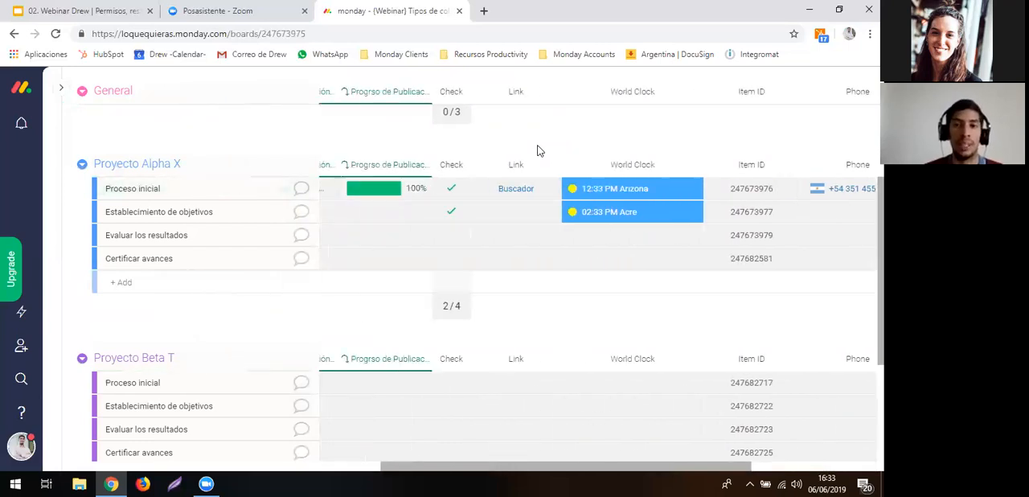
pyautogui.hscroll(-5, 539, 151)
pyautogui.hscroll(-5, 539, 151)
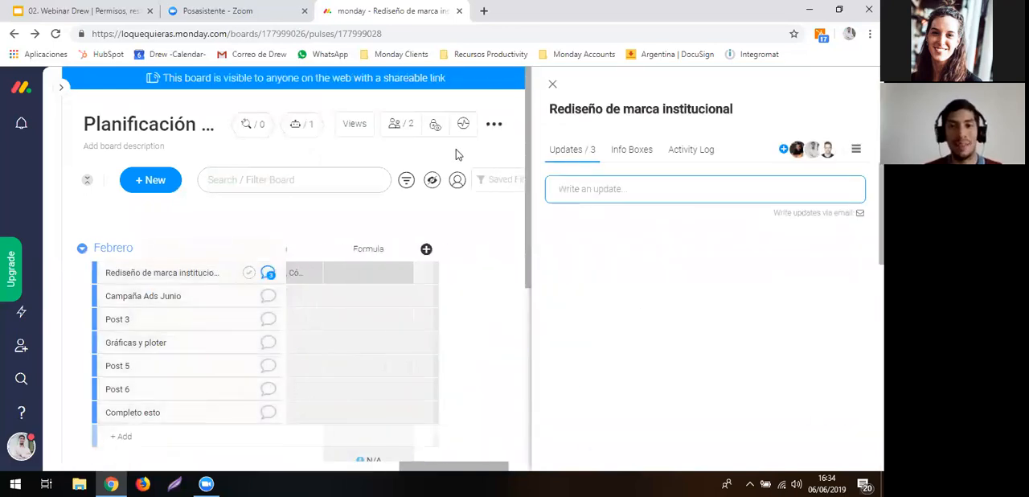
# - Close the Rediseño de marca institucional item and switch back to the {Webinar} Tipos de columna board
pyautogui.hscroll(3, 456, 153)
pyautogui.click(553, 85)
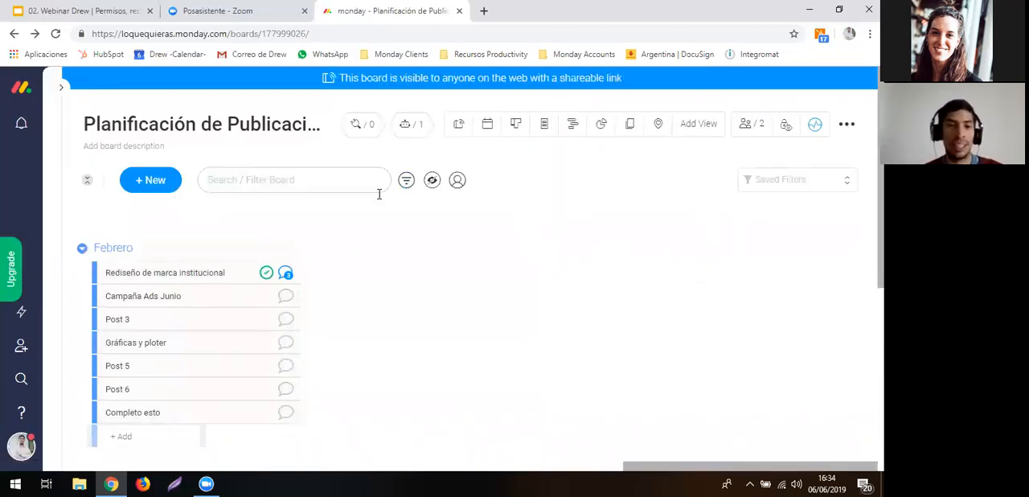
pyautogui.hotkey('ctrl', 'b')
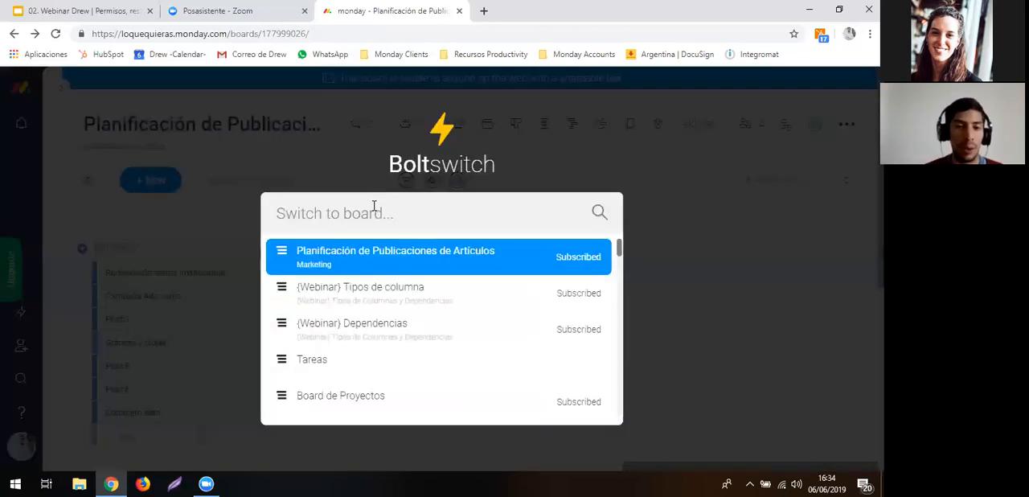
pyautogui.click(361, 298)
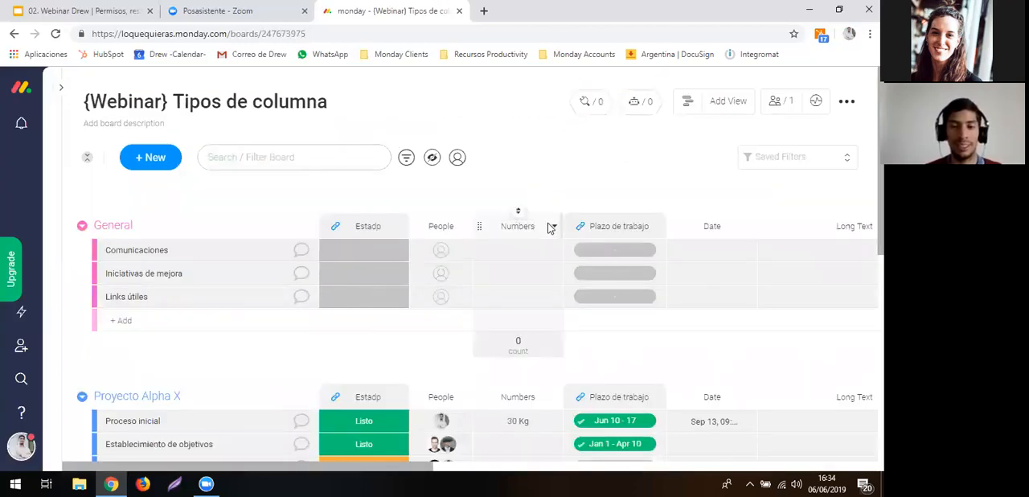
# - Insert a second Numbers column directly to the right of the existing Numbers column and name it Numero 2
pyautogui.click(554, 227)
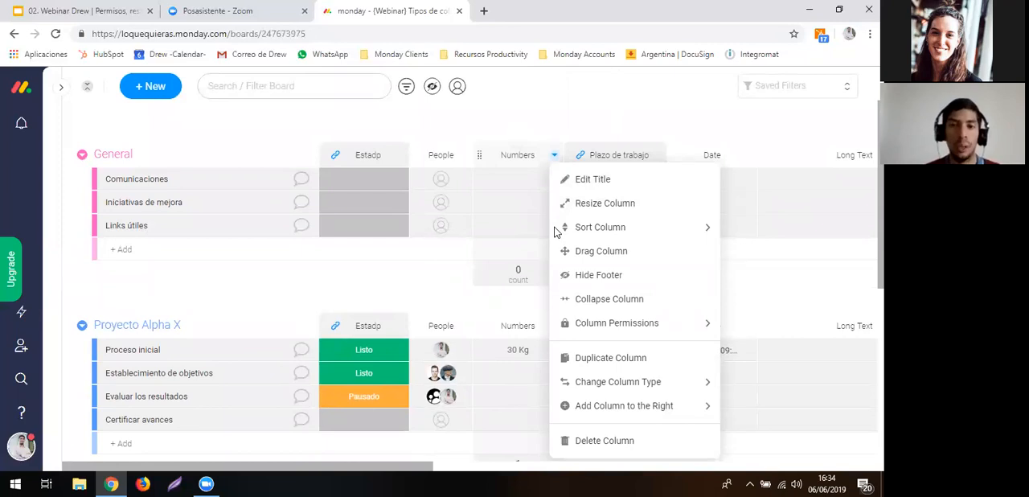
pyautogui.click(519, 130)
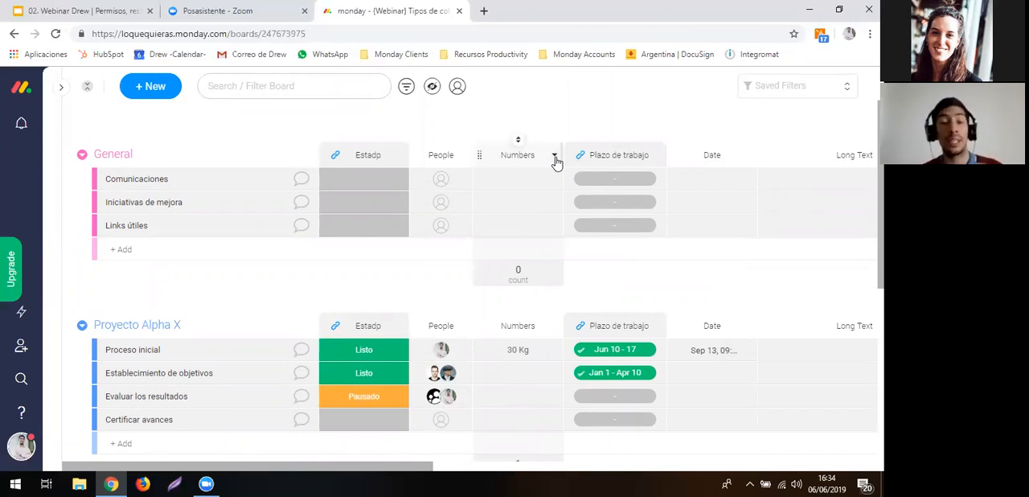
pyautogui.click(554, 156)
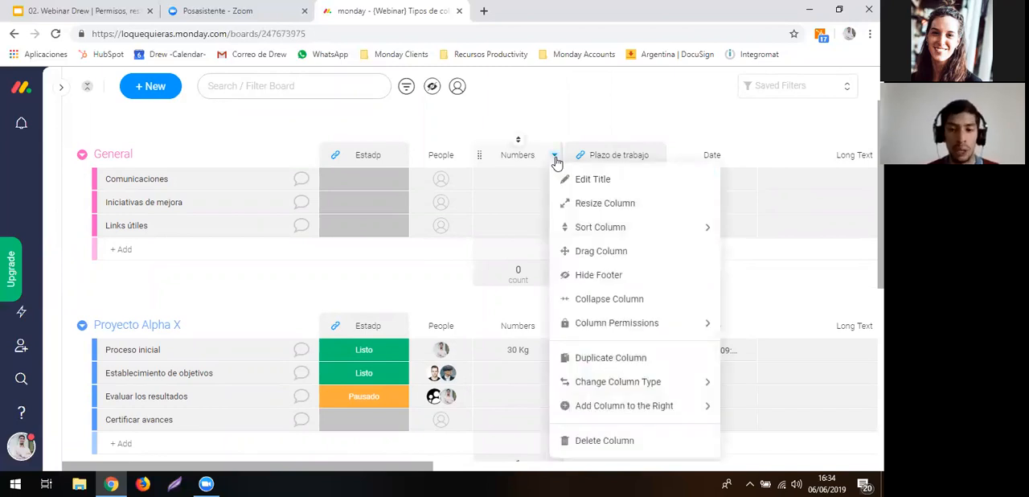
pyautogui.moveTo(598, 409)
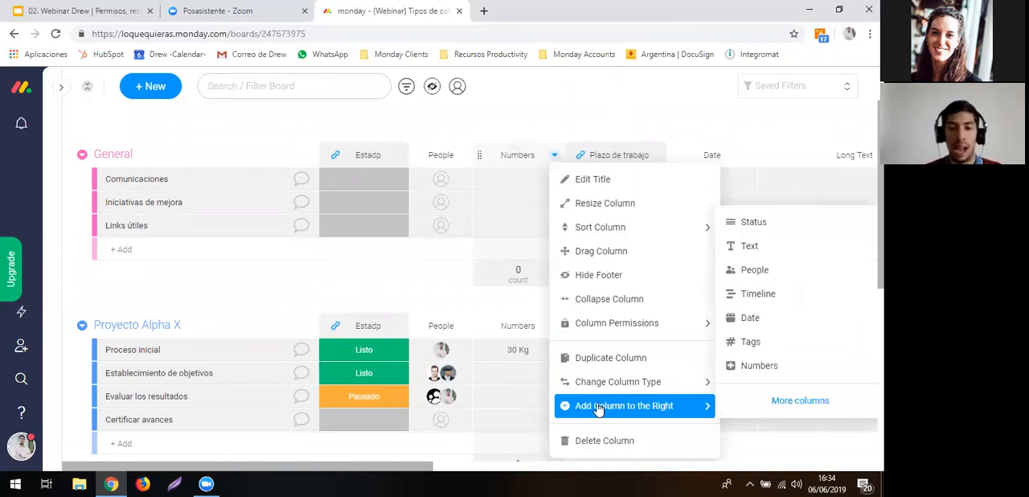
pyautogui.click(794, 366)
pyautogui.click(603, 161)
pyautogui.write('N')
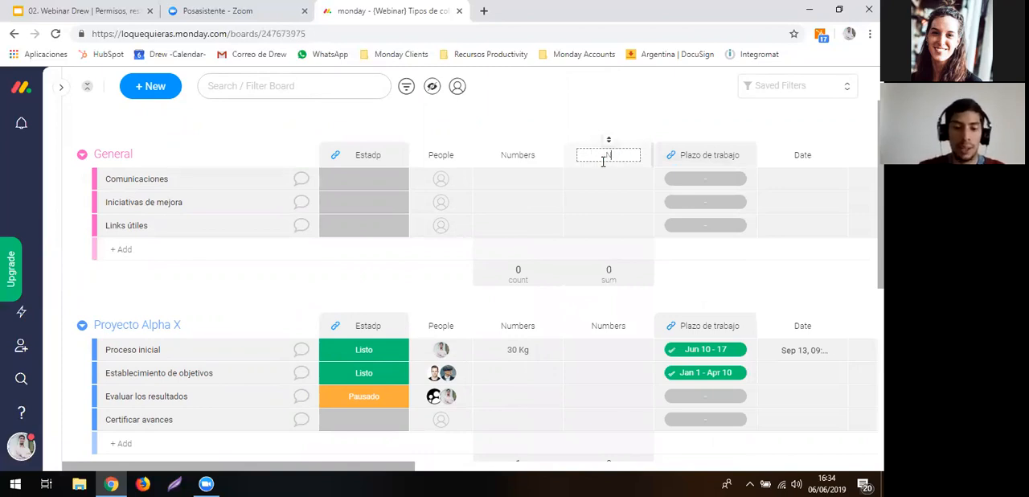
pyautogui.write('umero 2')
pyautogui.press('Return')
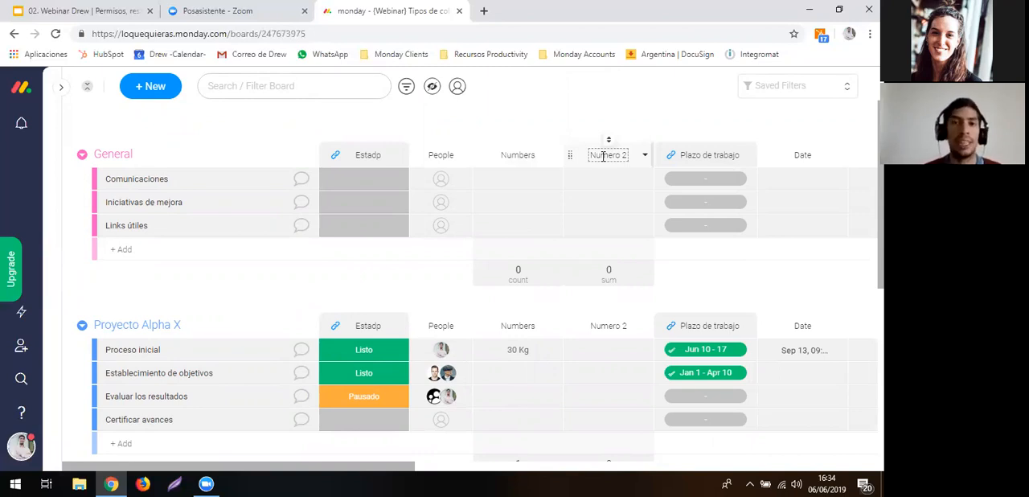
# - Convert the Numero 2 column from Numbers to the Status type and keep the changes
pyautogui.click(643, 158)
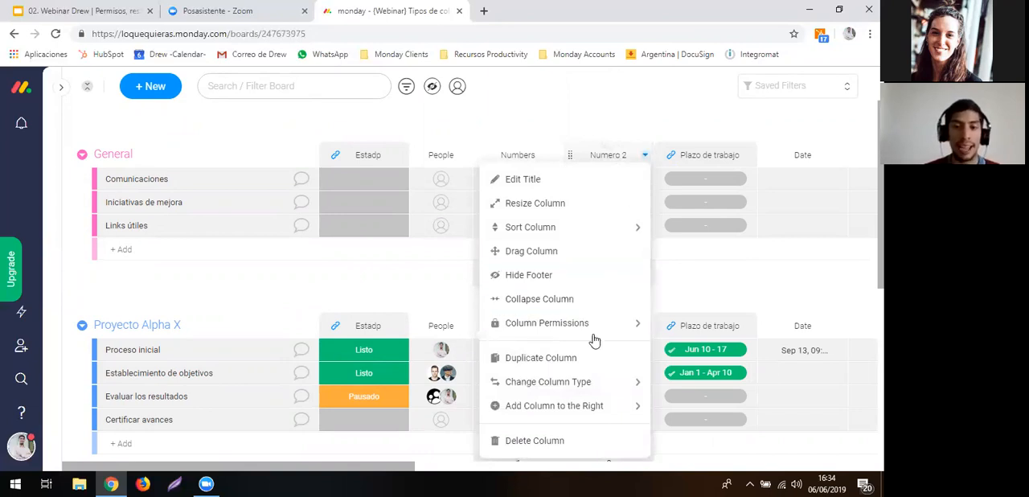
pyautogui.moveTo(594, 379)
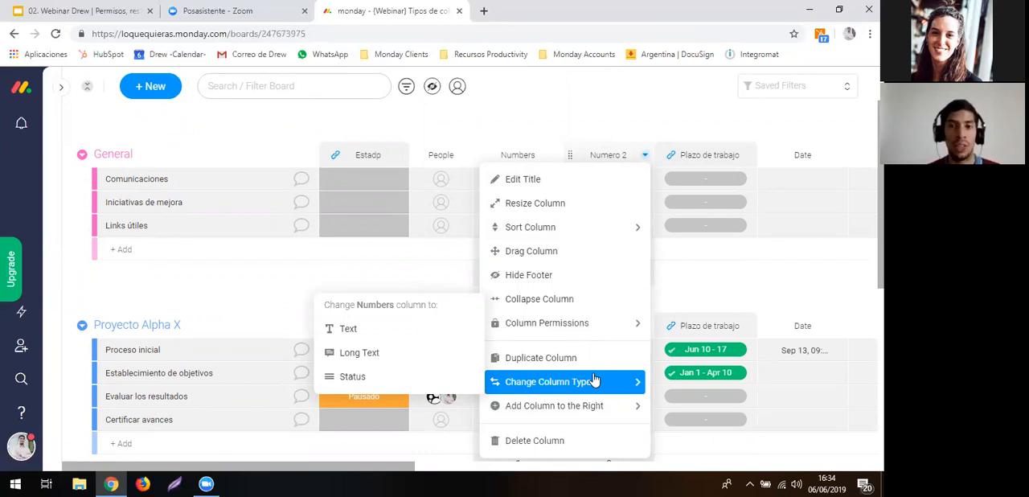
pyautogui.click(420, 377)
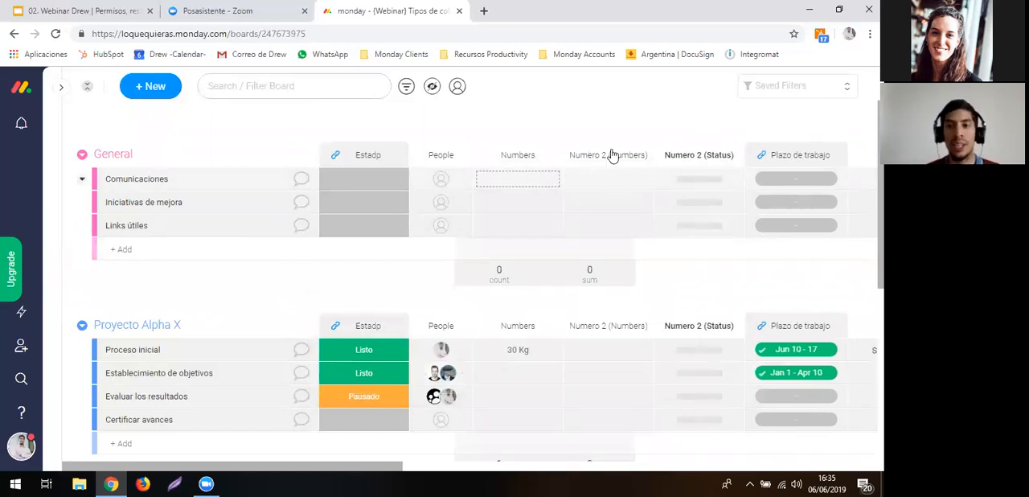
pyautogui.click(676, 184)
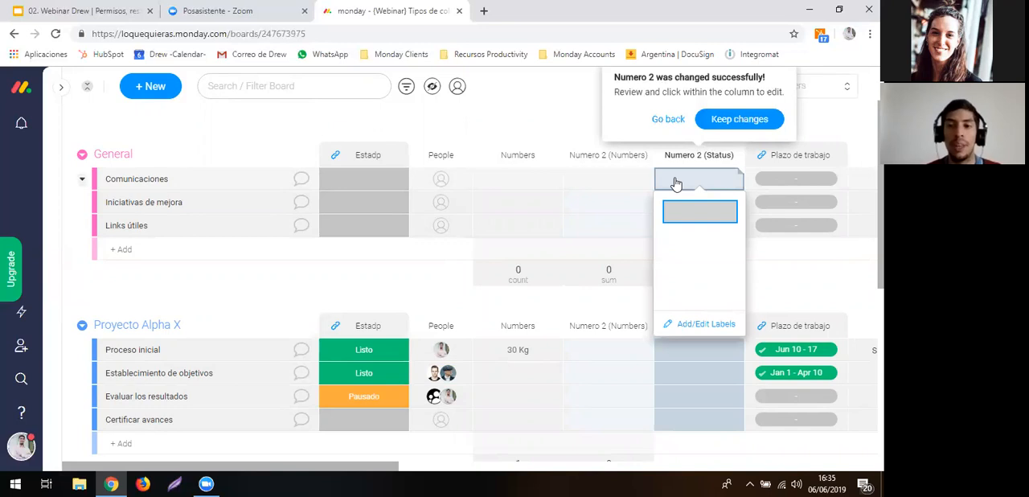
pyautogui.click(676, 184)
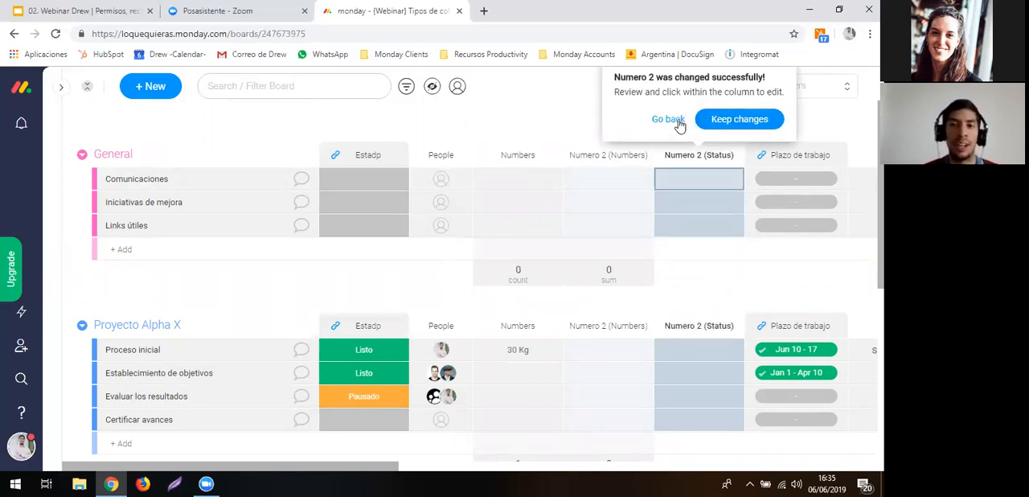
pyautogui.click(723, 121)
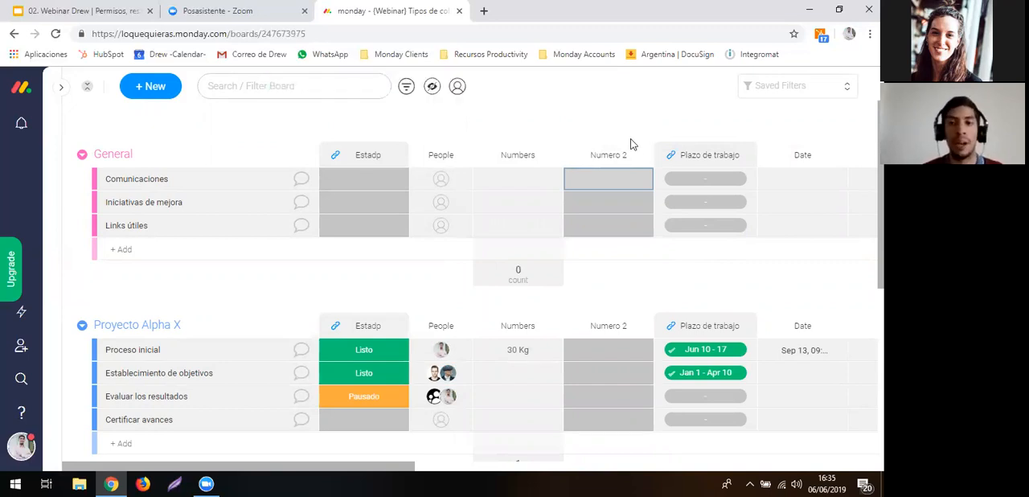
# - Examine the column options of Numero 2 and the labels offered for Proceso inicial in the Estado and Numero 2 columns
pyautogui.click(645, 155)
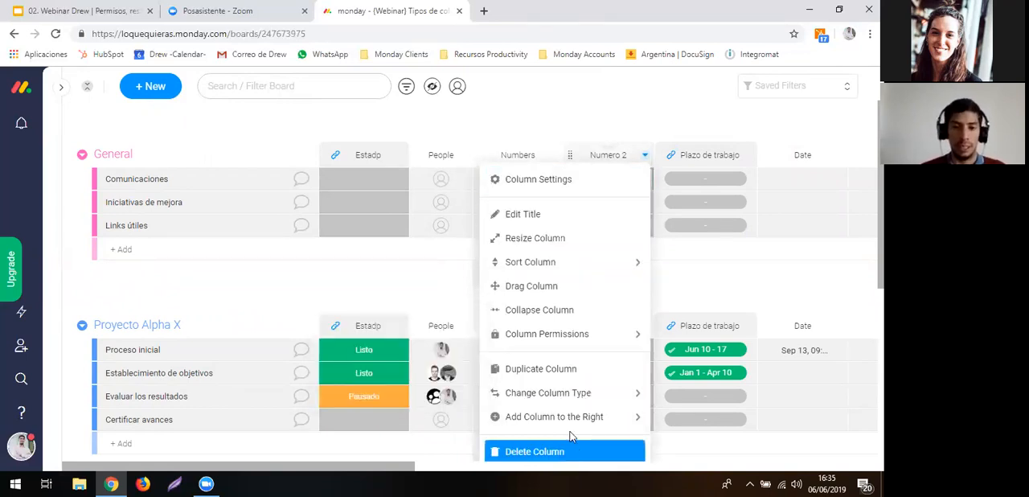
pyautogui.moveTo(571, 432)
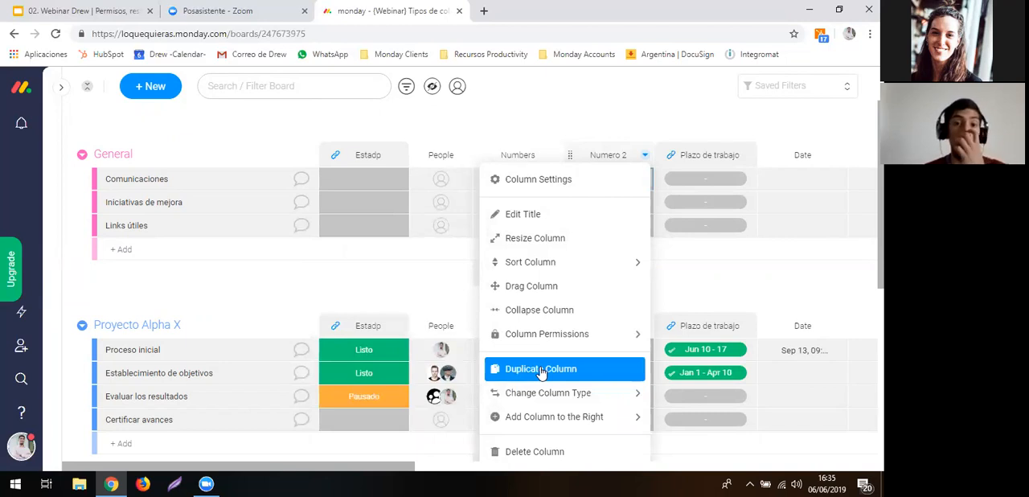
pyautogui.click(406, 133)
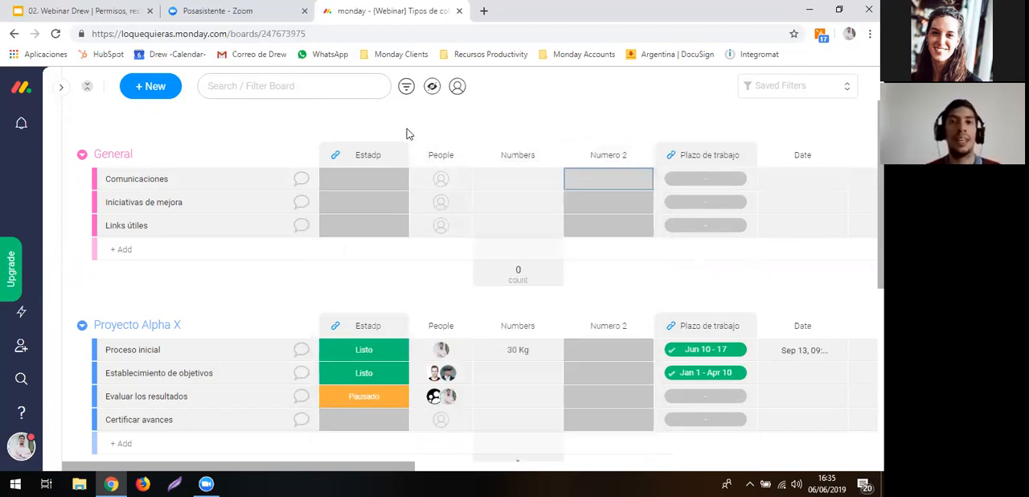
pyautogui.hscroll(5, 649, 122)
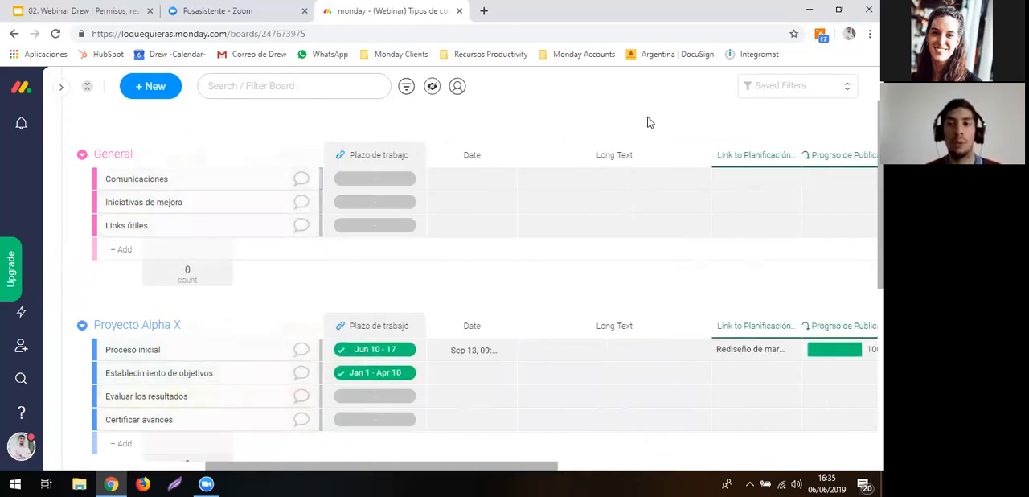
pyautogui.hscroll(-5, 650, 122)
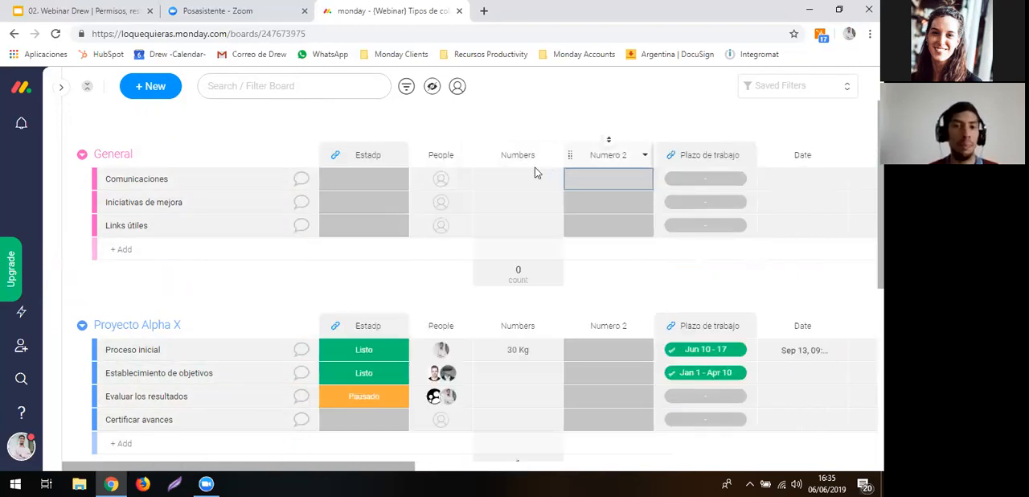
pyautogui.click(395, 352)
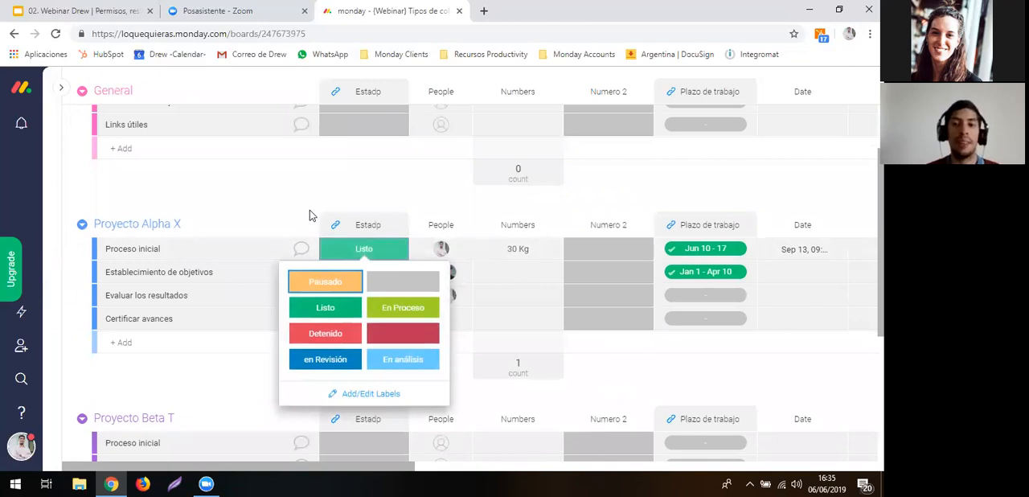
pyautogui.click(339, 223)
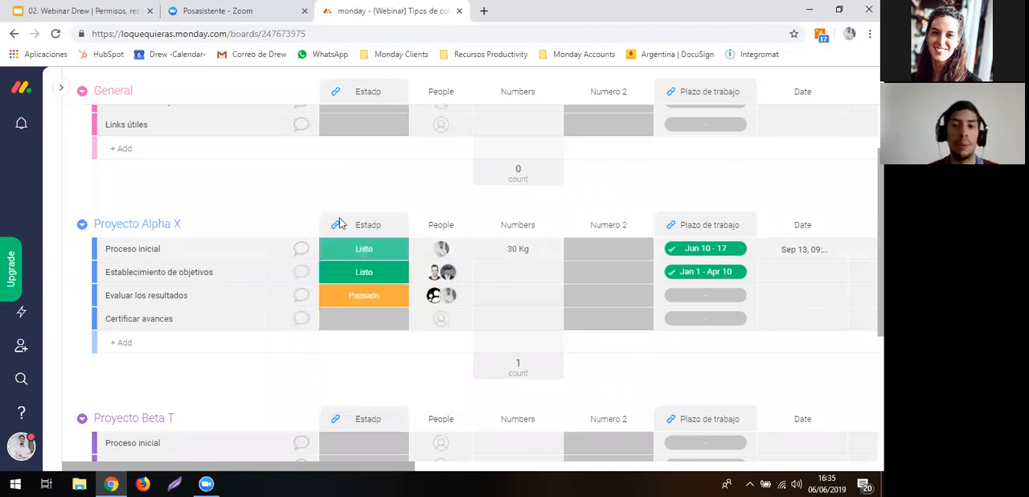
pyautogui.click(578, 256)
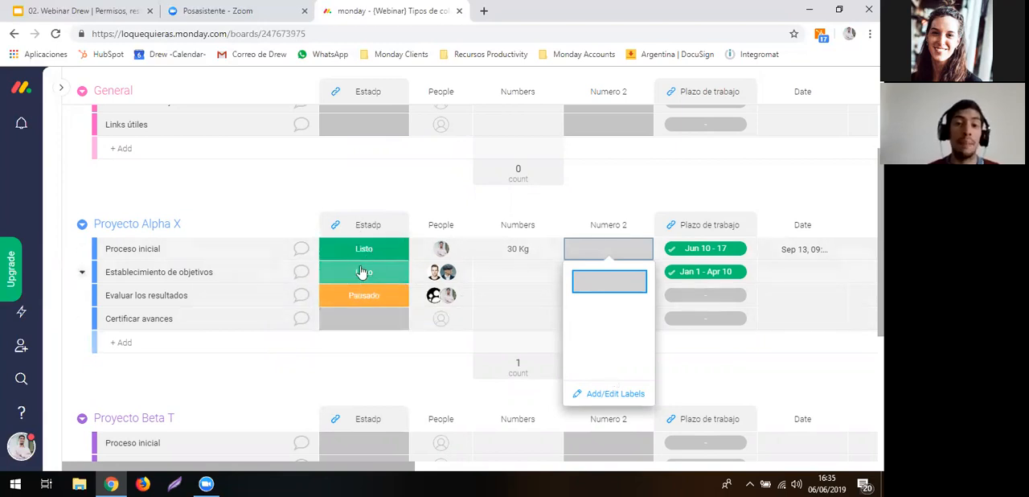
pyautogui.click(376, 200)
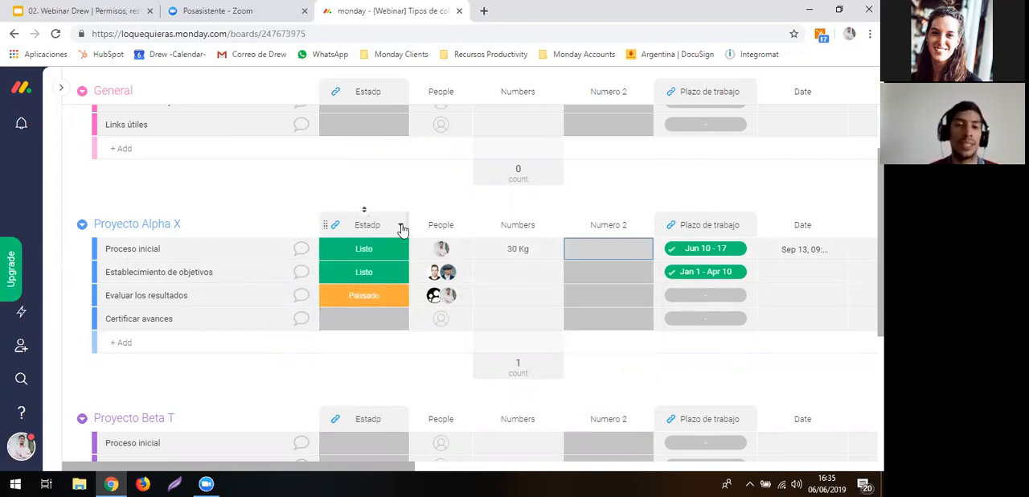
# - Duplicate the Estadp column and label the copy En Proceso for Proceso inicial and Establecimiento de objetivos, and Detenido for Evaluar los resultados, in Proyecto Alpha X
pyautogui.click(400, 227)
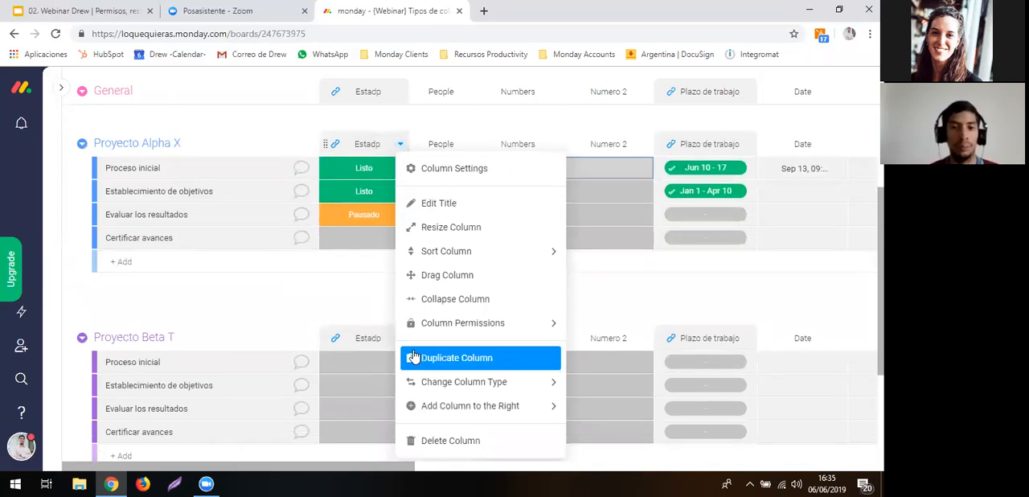
pyautogui.click(414, 357)
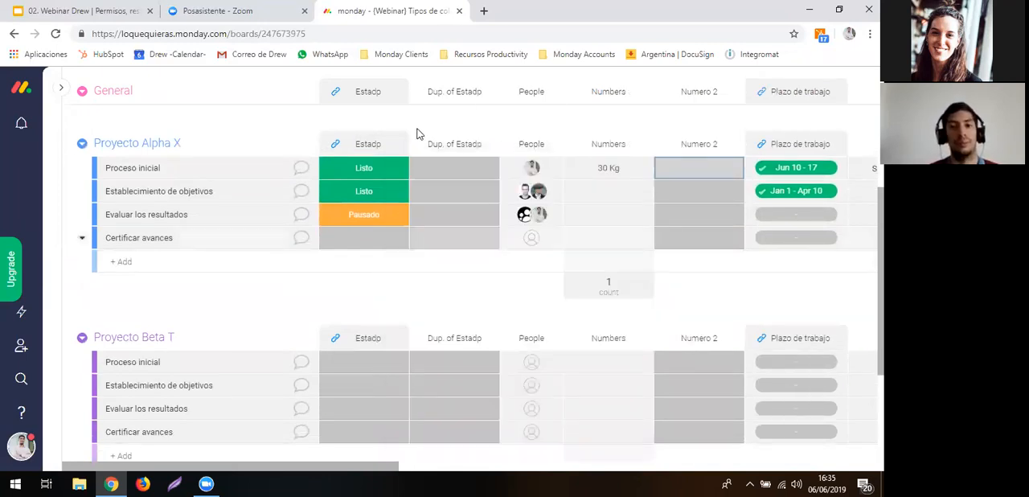
pyautogui.click(428, 170)
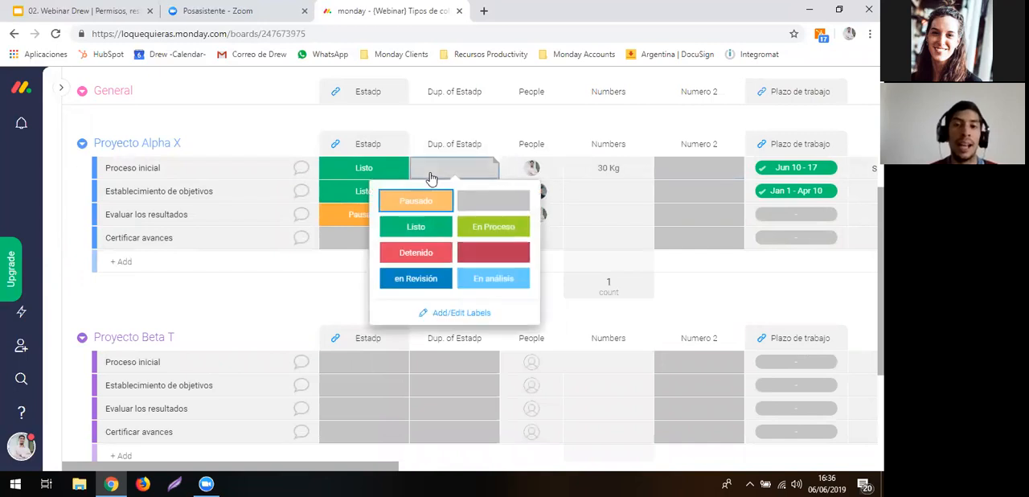
pyautogui.click(480, 229)
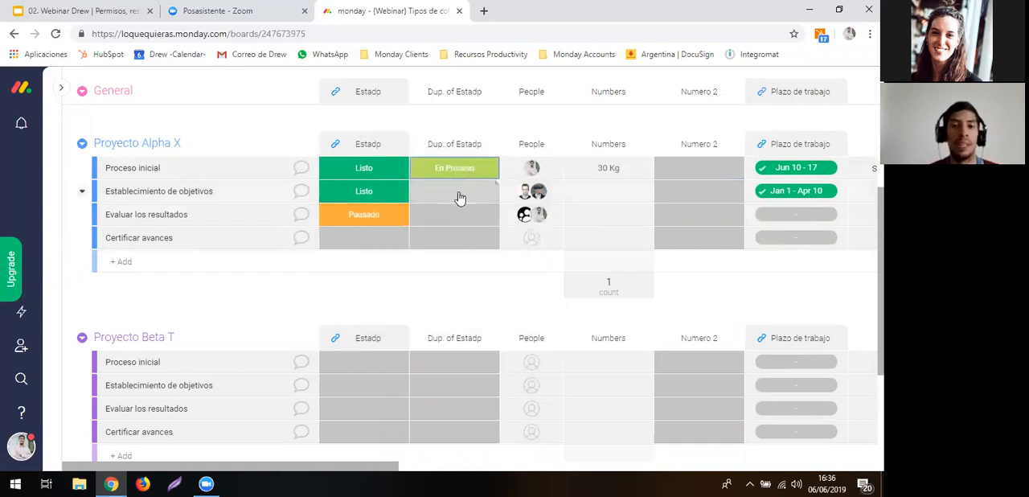
pyautogui.click(459, 195)
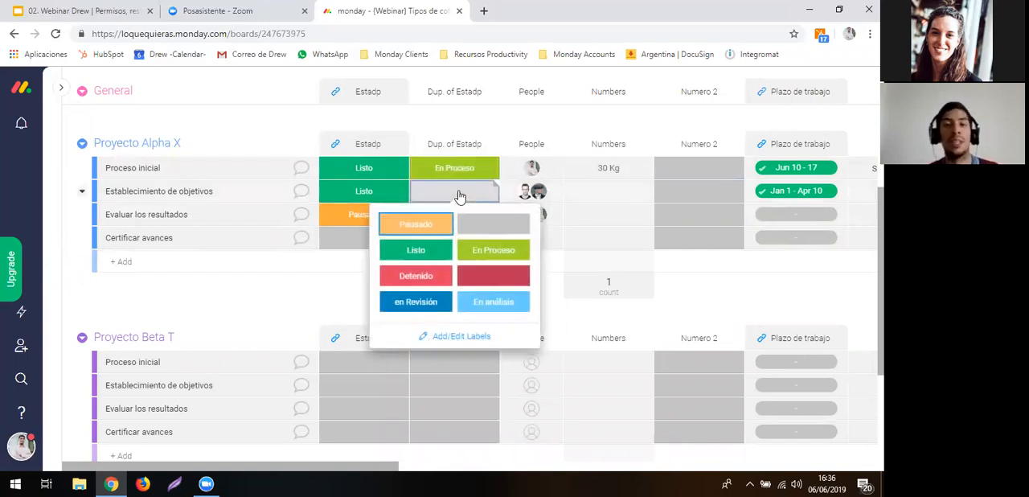
pyautogui.click(476, 251)
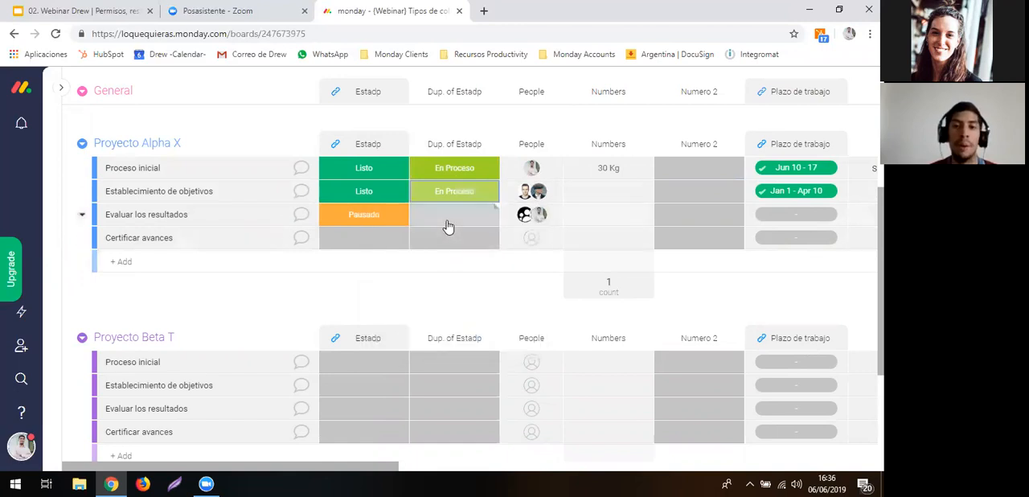
pyautogui.click(448, 220)
pyautogui.click(411, 298)
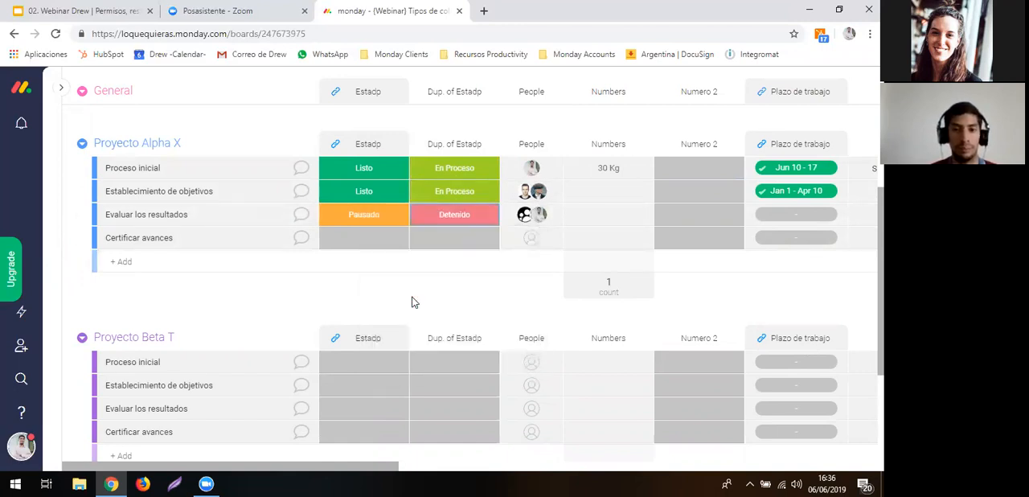
# - Add a Tags column from the Column Center after the board's last column, Files
pyautogui.scroll(2, 514, 168)
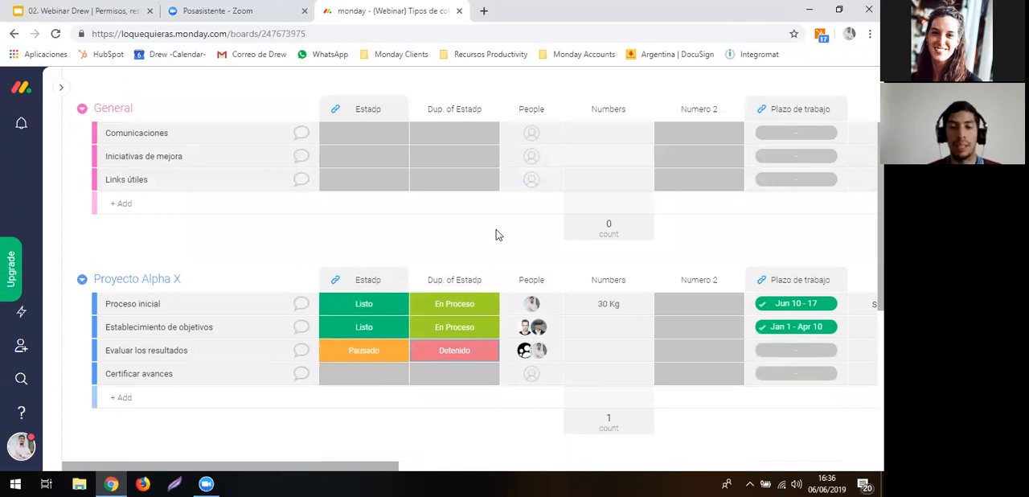
pyautogui.hscroll(10, 784, 252)
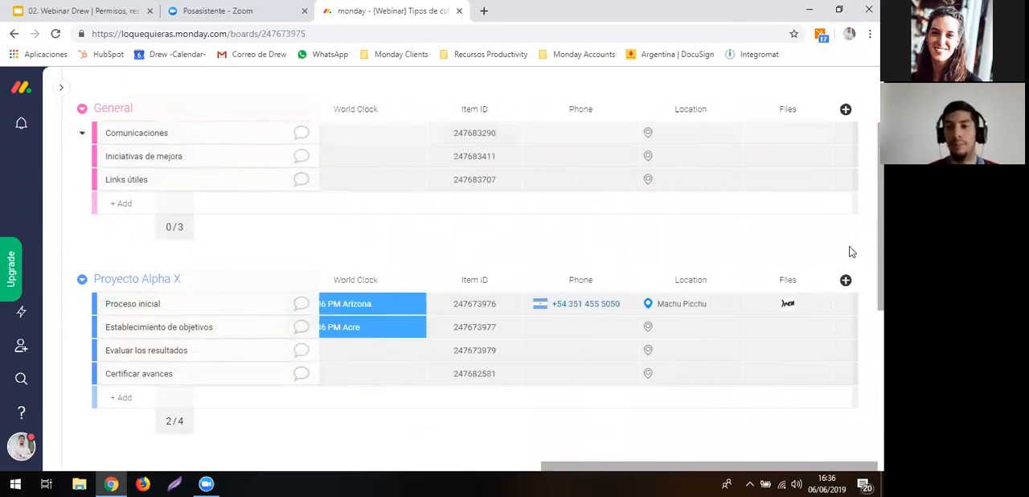
pyautogui.click(845, 280)
pyautogui.scroll(-2, 841, 368)
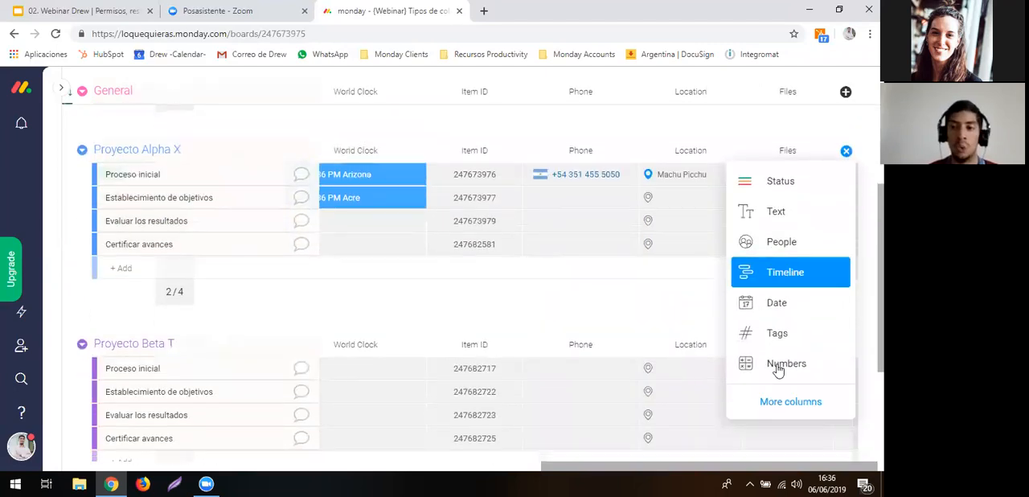
pyautogui.click(772, 410)
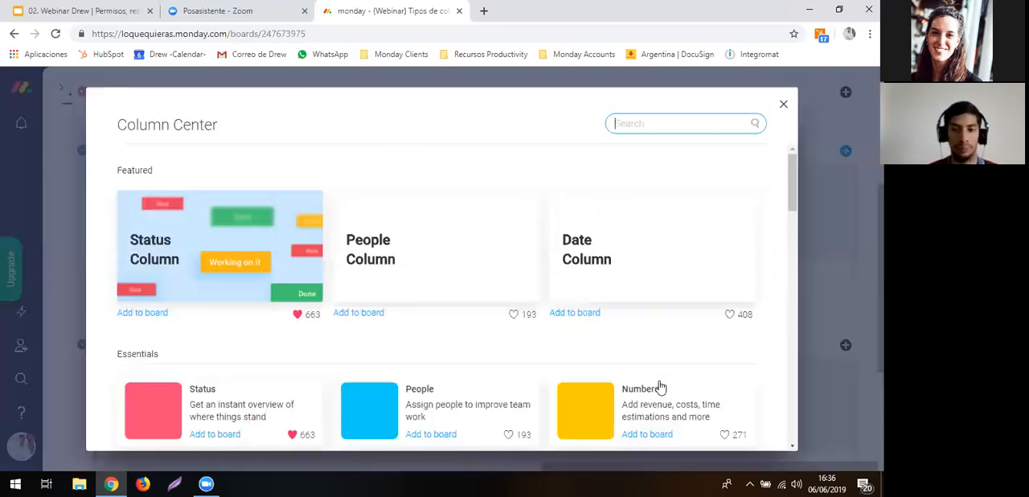
pyautogui.scroll(-3, 586, 361)
pyautogui.scroll(-5, 588, 364)
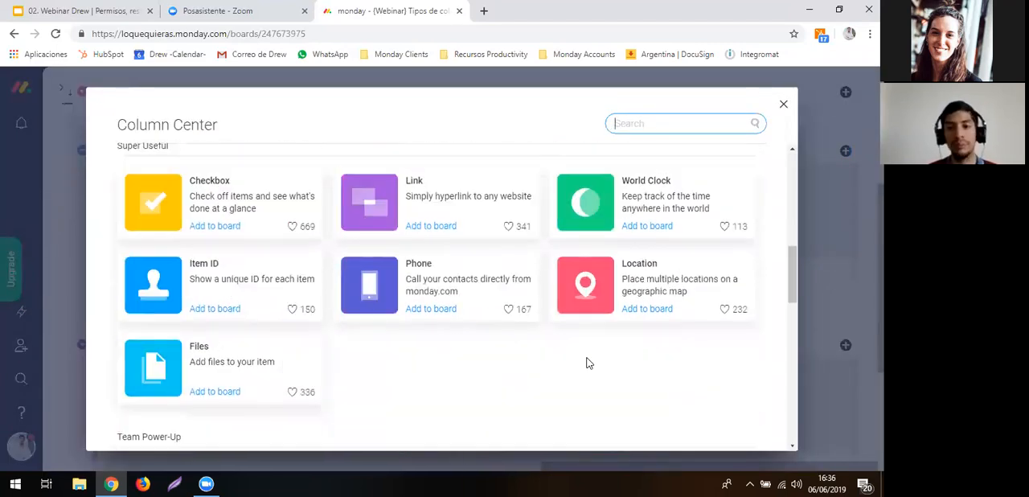
pyautogui.scroll(-2, 588, 363)
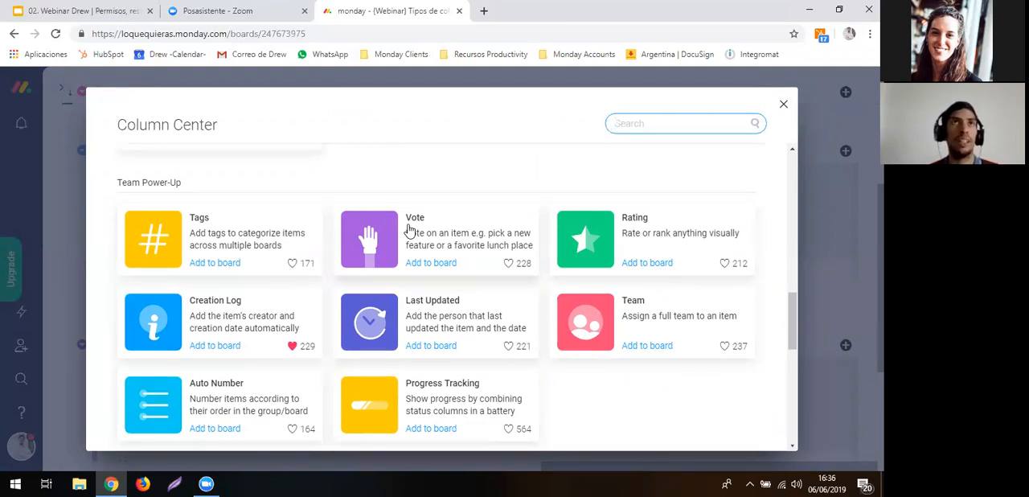
pyautogui.click(274, 225)
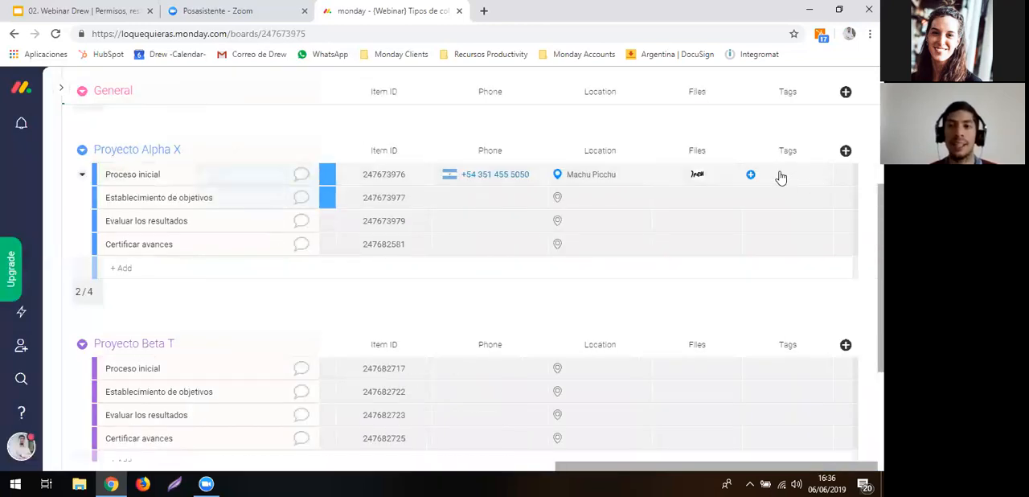
# - Tag Proceso inicial in Proyecto Alpha X with #copaamerica2019 and #Quito
pyautogui.click(779, 177)
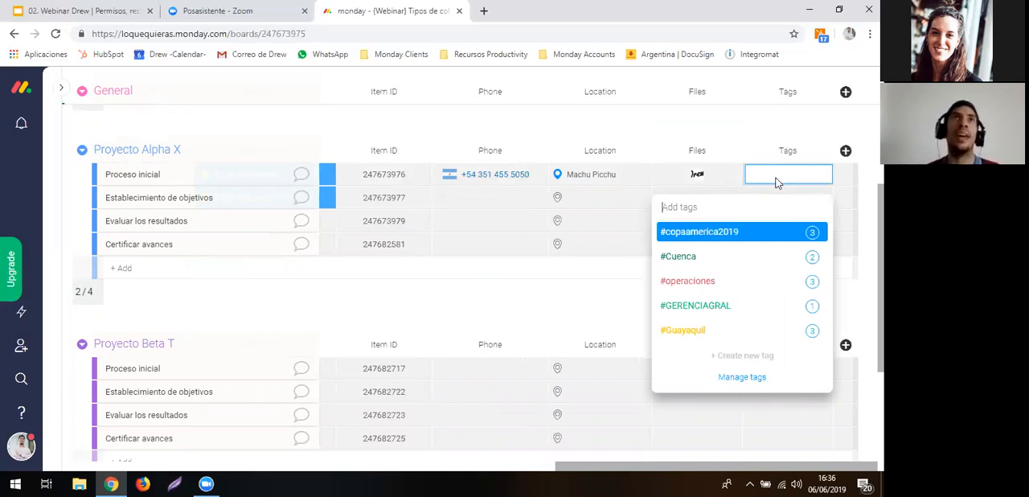
pyautogui.click(741, 233)
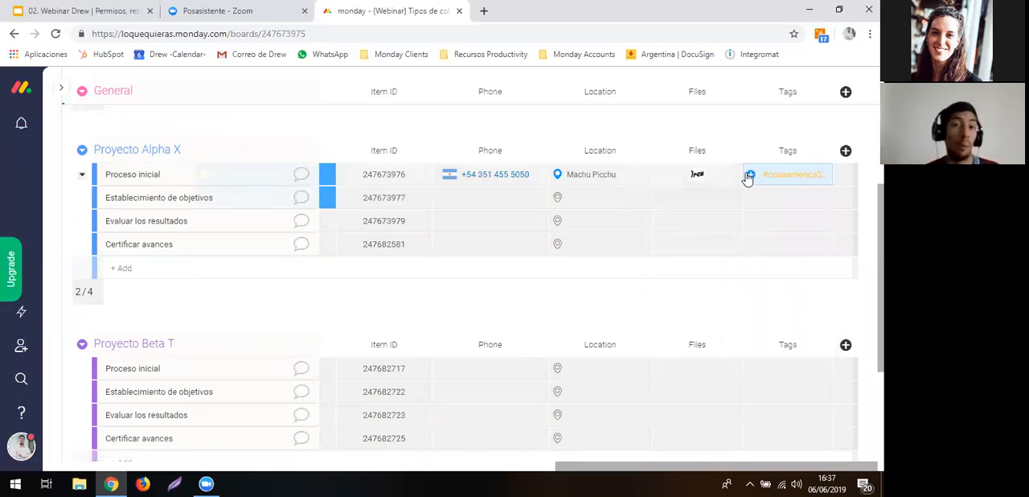
pyautogui.click(749, 176)
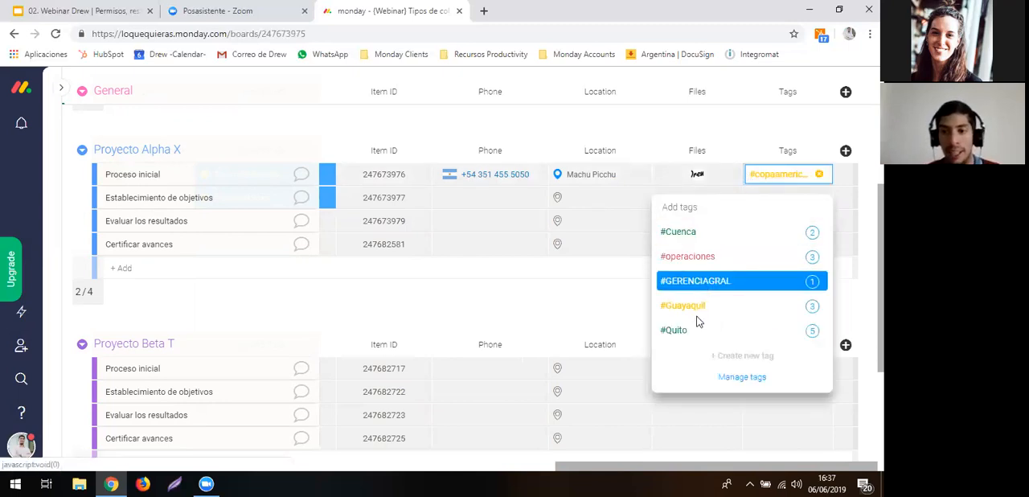
pyautogui.click(680, 336)
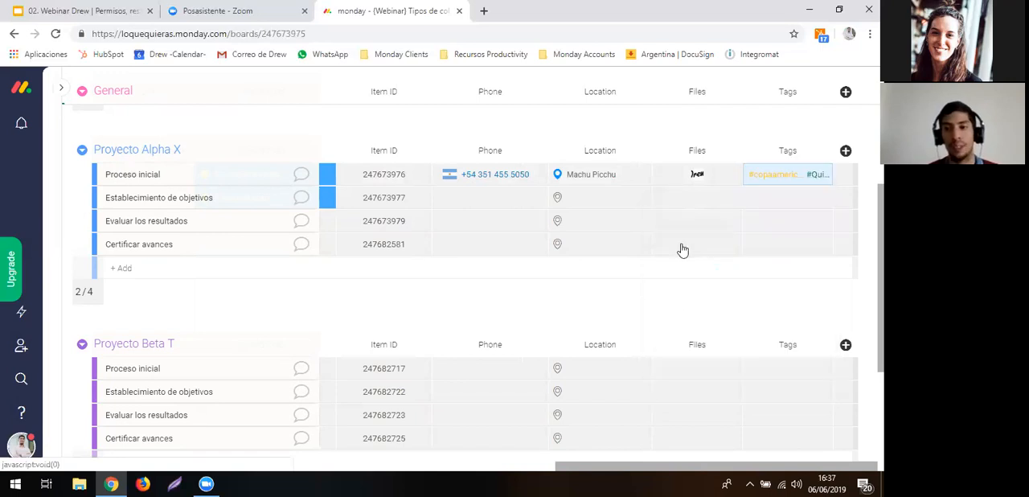
# - Look up the #copaamerica2019 tag across boards, browse the search's updates, and return to the board
pyautogui.click(776, 176)
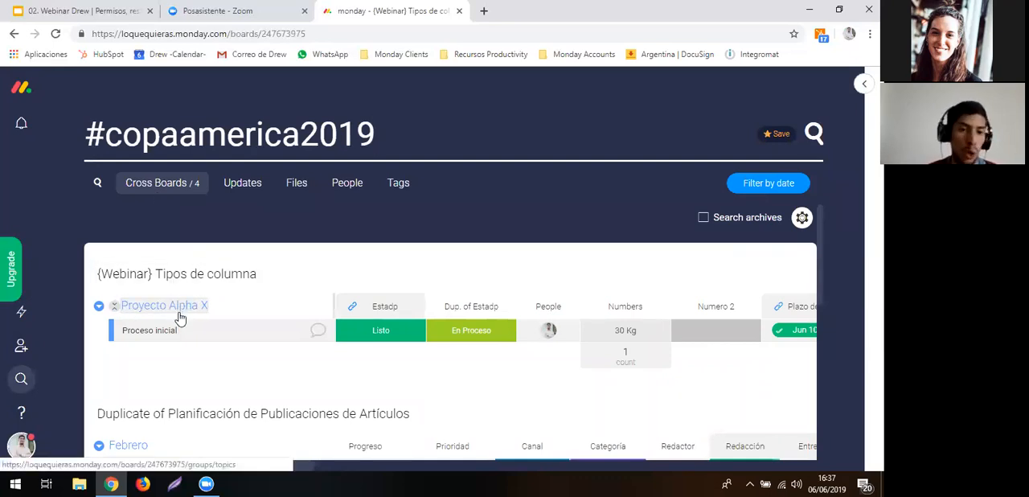
pyautogui.click(257, 196)
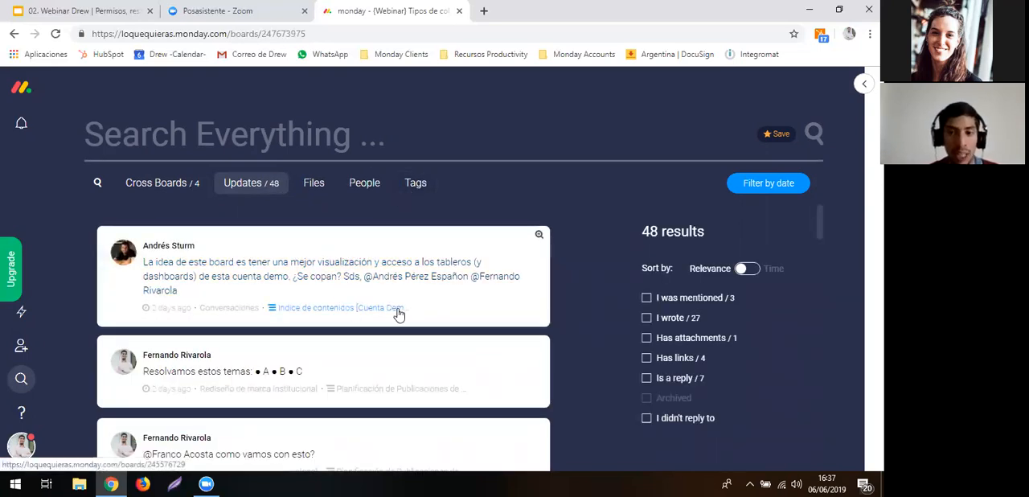
pyautogui.scroll(-1, 399, 314)
pyautogui.scroll(1, 398, 314)
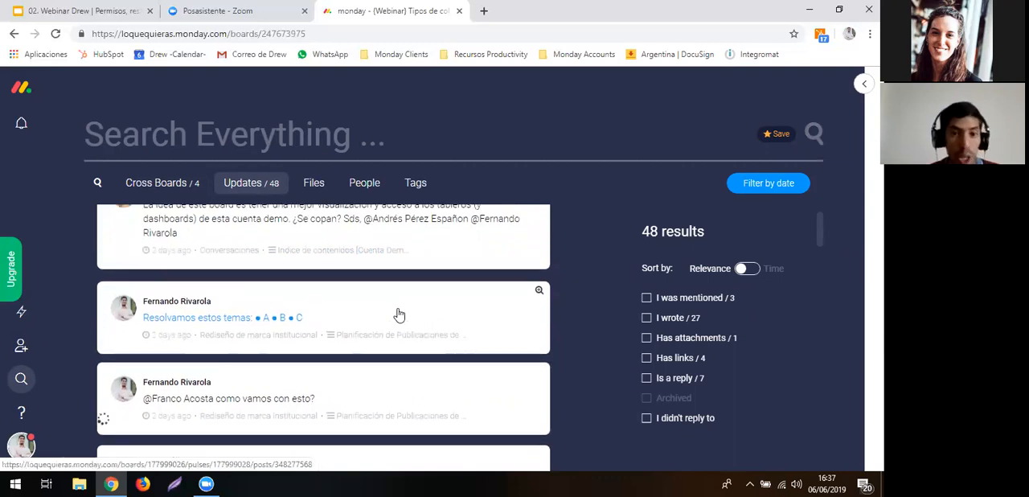
pyautogui.click(385, 238)
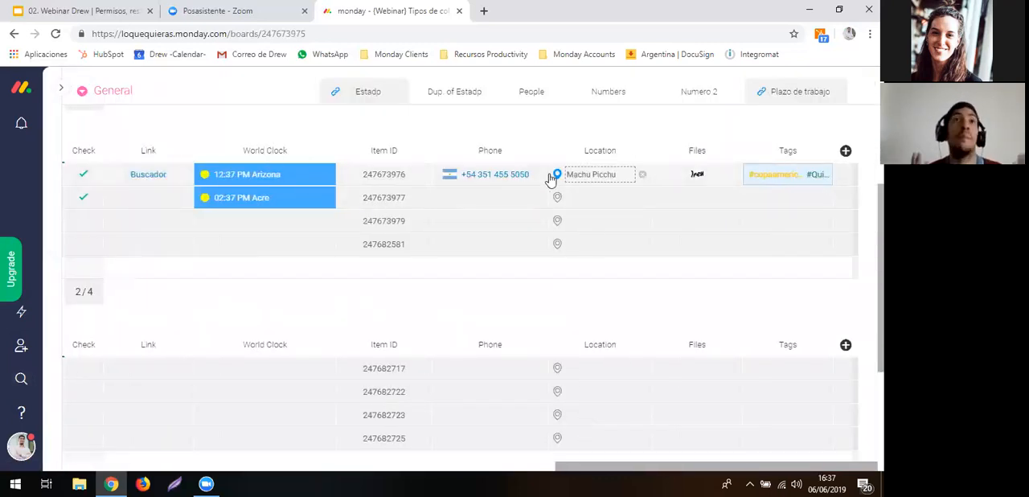
# - Add a Vote column from the Column Center after the Tags column
pyautogui.click(845, 152)
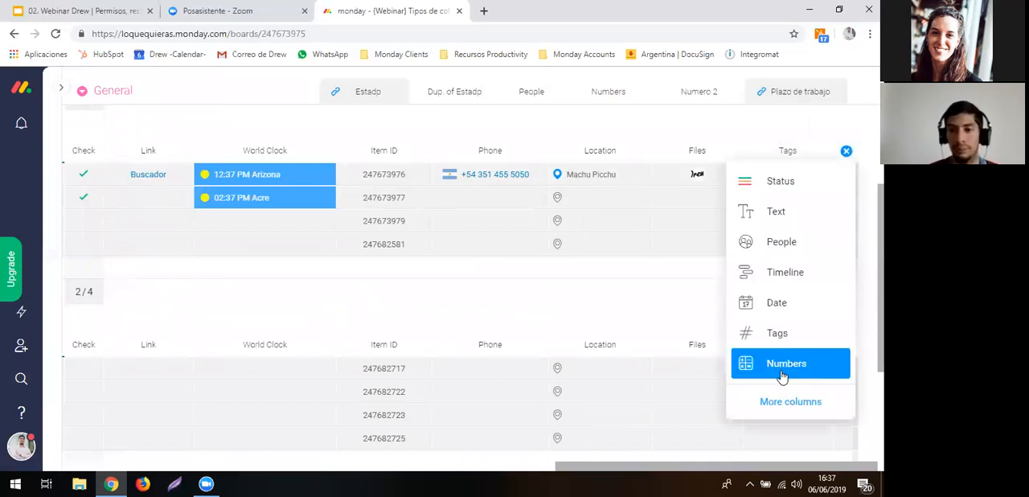
pyautogui.click(790, 402)
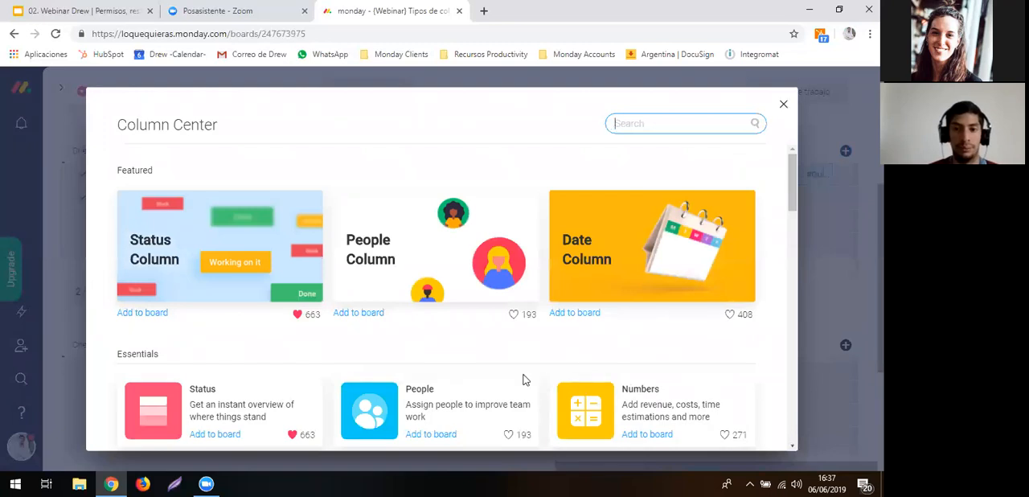
pyautogui.scroll(-5, 523, 377)
pyautogui.scroll(-5, 523, 379)
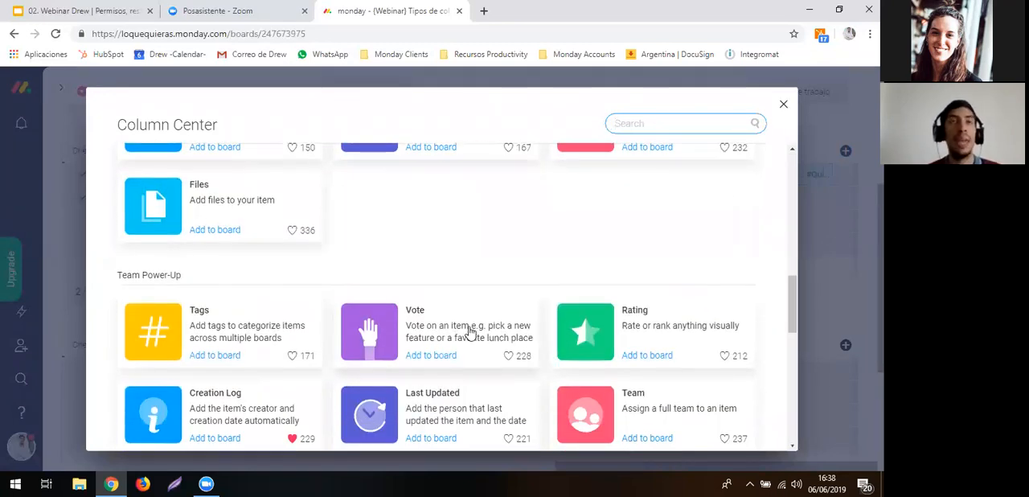
pyautogui.click(471, 332)
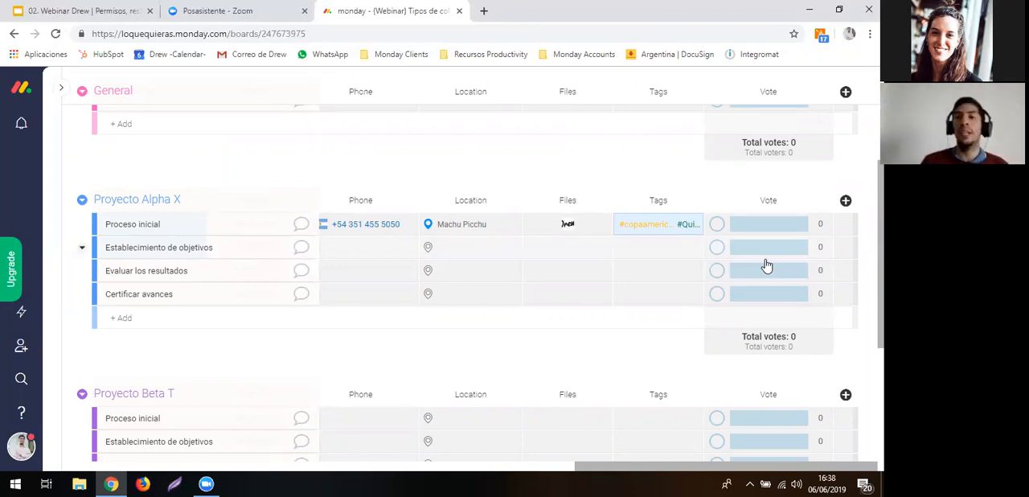
# - Cast a vote for both Proceso inicial and Establecimiento de objetivos in Proyecto Alpha X
pyautogui.moveTo(747, 233)
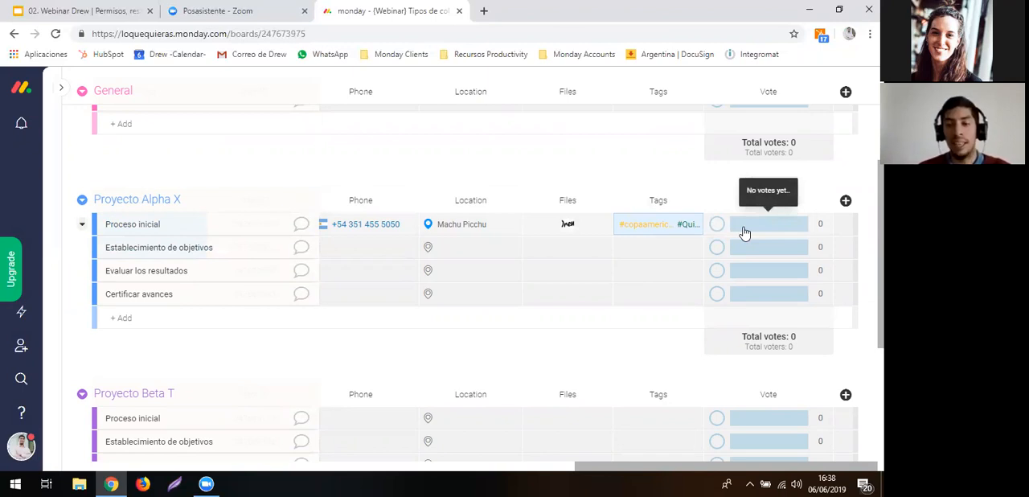
pyautogui.click(800, 229)
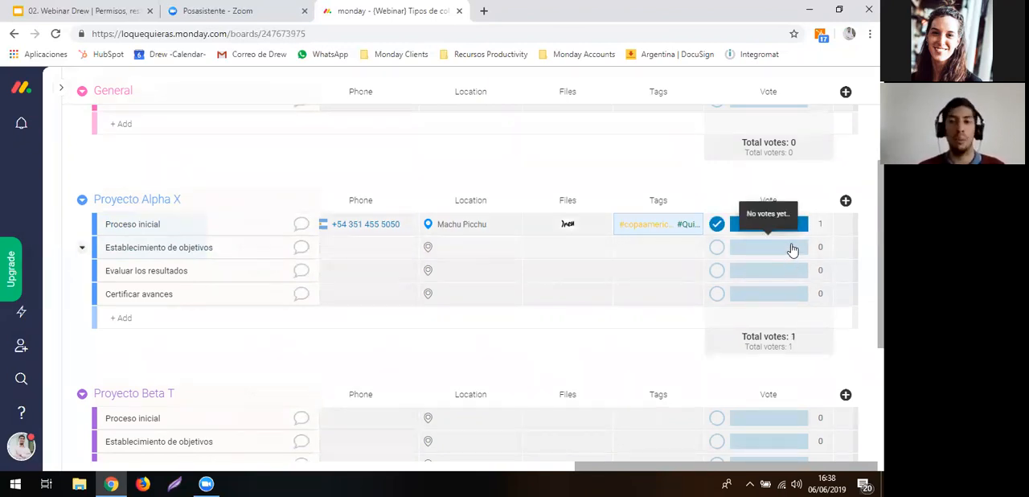
pyautogui.click(792, 247)
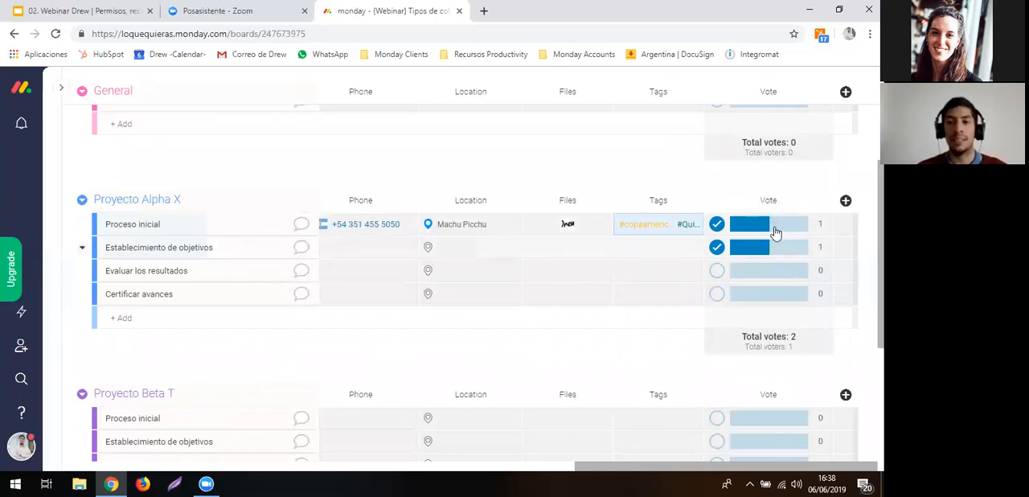
pyautogui.moveTo(785, 247)
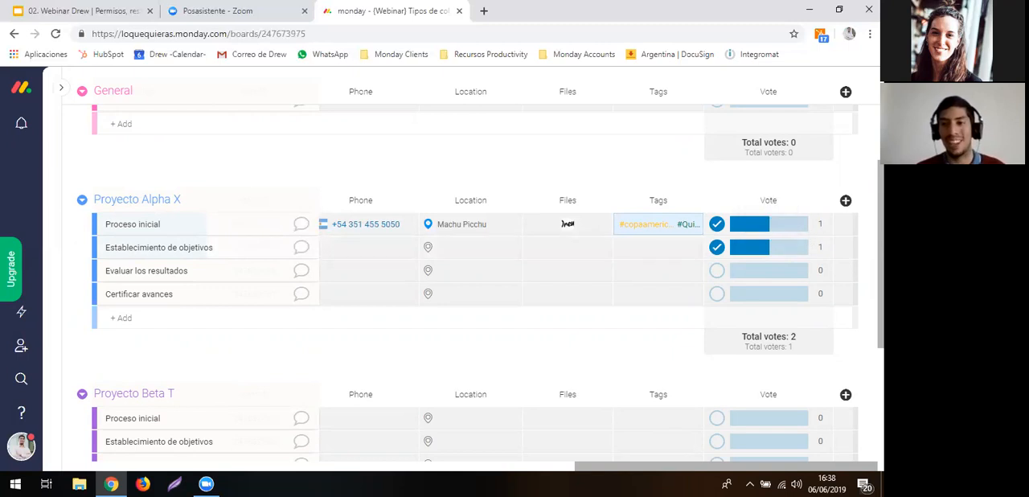
# - Add a Rating column from the Column Center after the Vote column
pyautogui.click(846, 200)
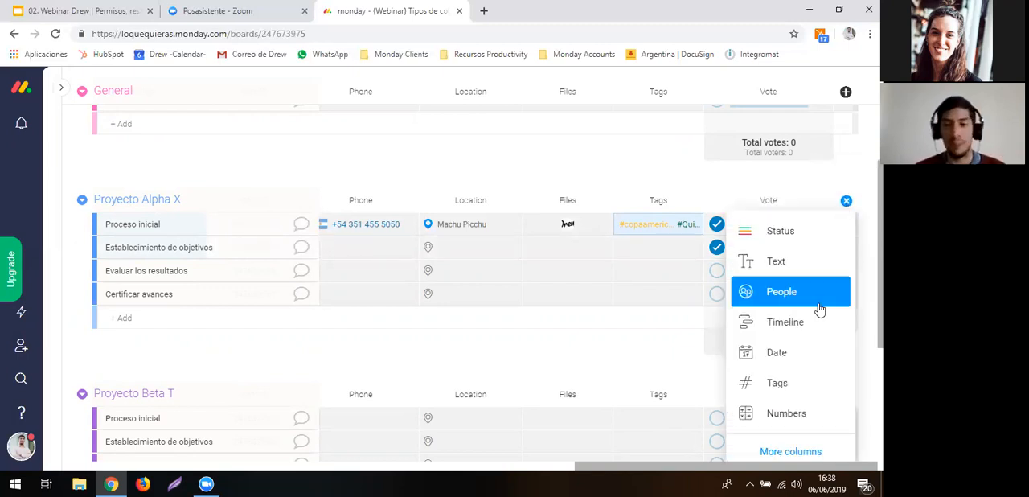
pyautogui.click(765, 450)
pyautogui.scroll(-3, 648, 346)
pyautogui.scroll(-5, 647, 348)
pyautogui.click(644, 273)
pyautogui.click(644, 273)
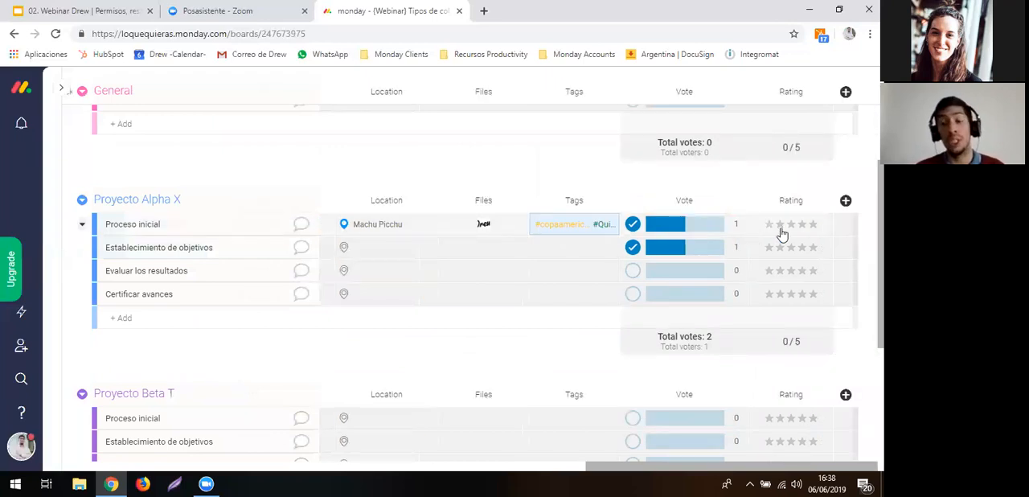
# - Rate Proceso inicial 3 stars, Establecimiento de objetivos 2 and Evaluar los resultados 5, and sort the items by Rating from highest to lowest
pyautogui.click(792, 227)
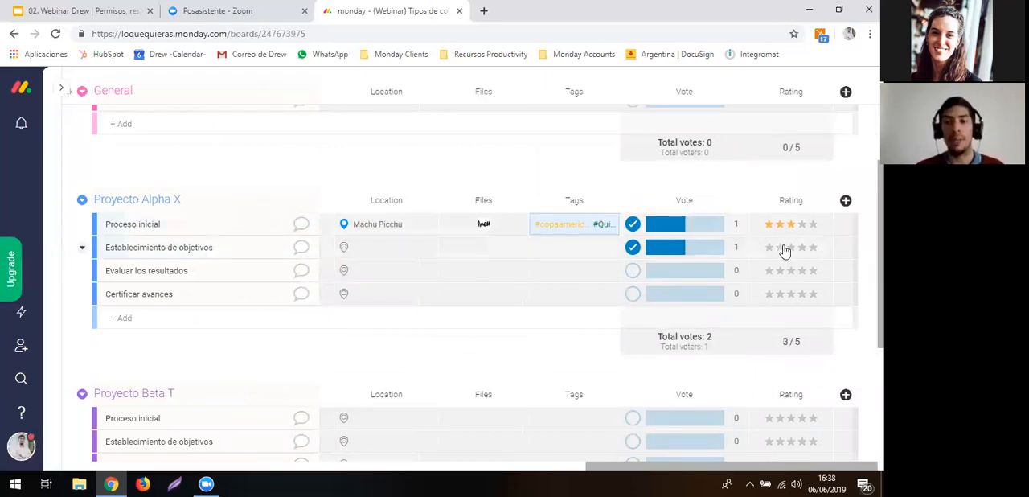
pyautogui.click(778, 249)
pyautogui.click(810, 273)
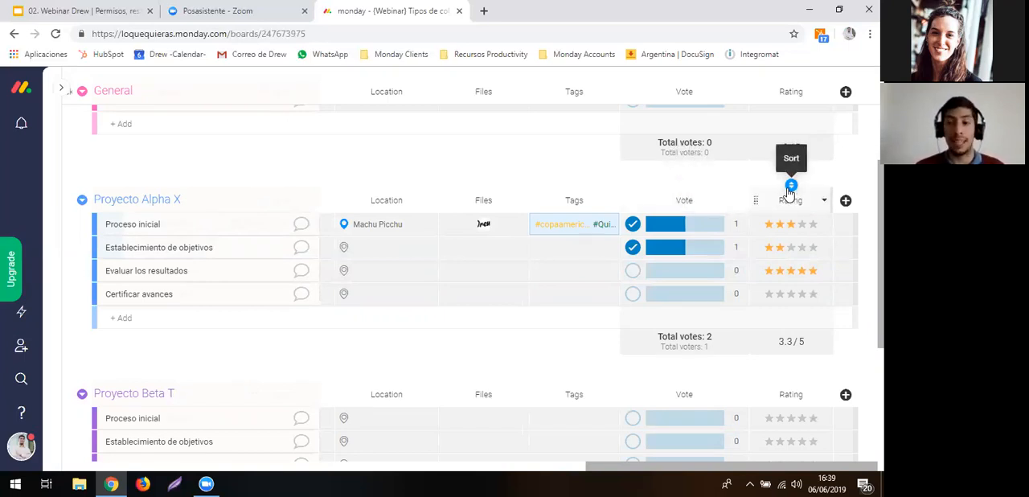
pyautogui.click(791, 186)
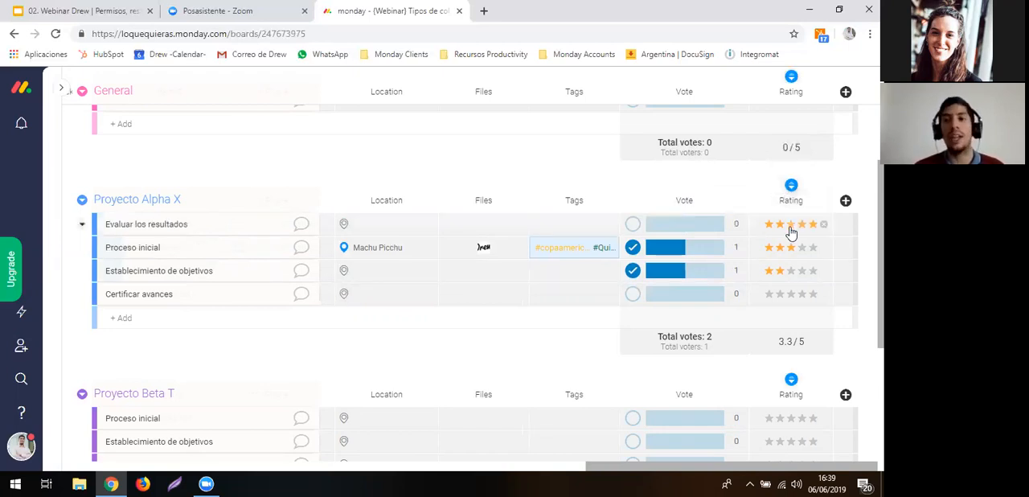
# - Sort the items by Rating from lowest to highest and set the Rating column to Hearts, scale 3 and dark green
pyautogui.click(792, 187)
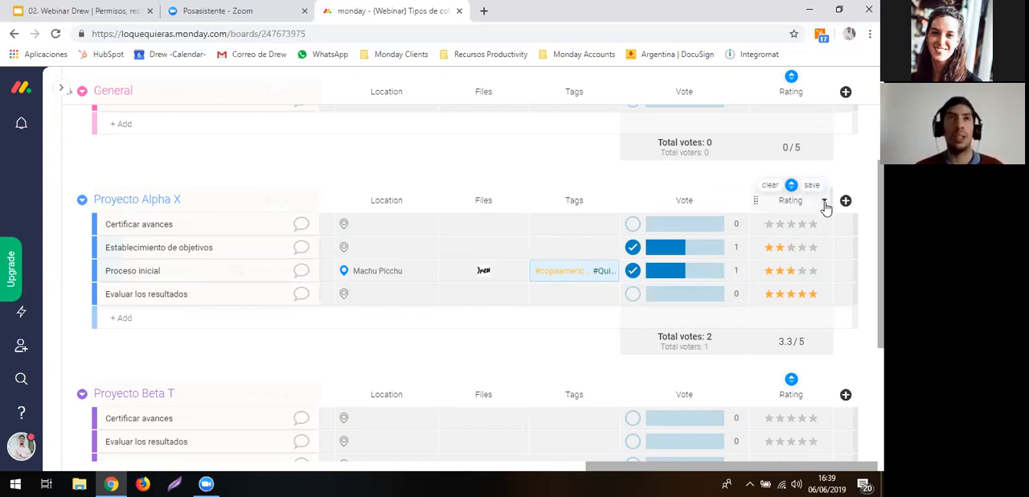
pyautogui.click(824, 203)
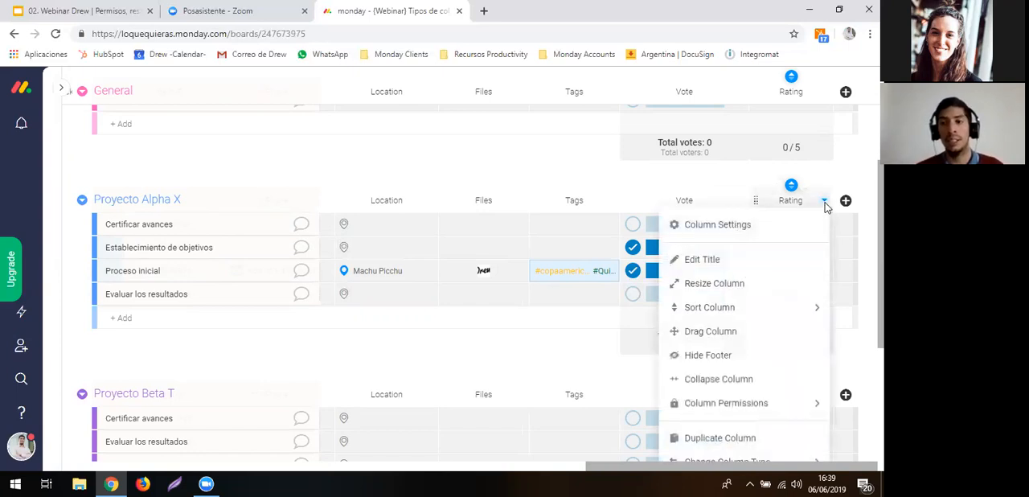
pyautogui.click(743, 150)
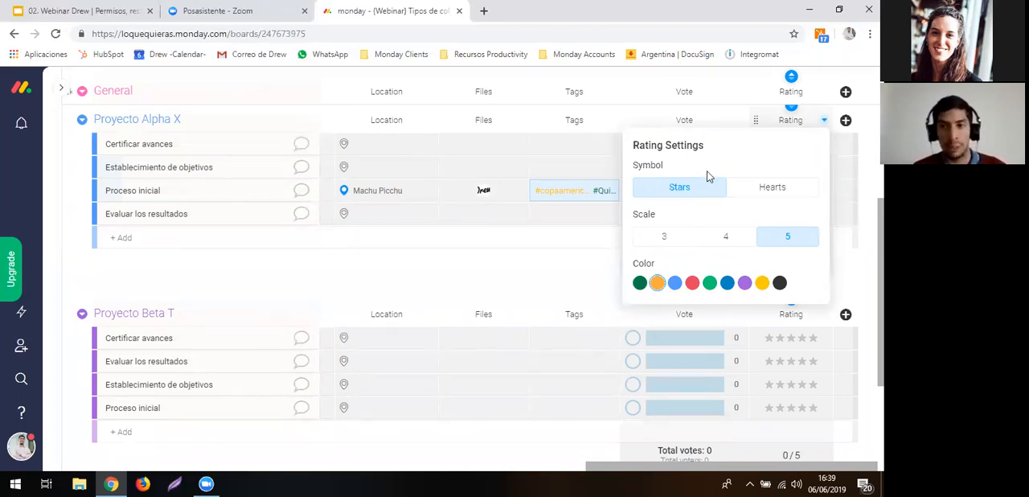
pyautogui.click(746, 190)
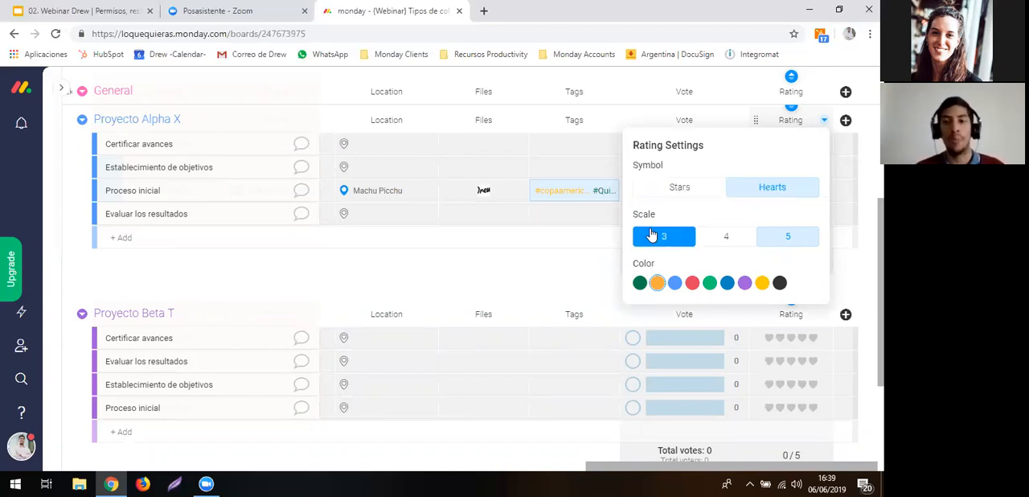
pyautogui.click(652, 235)
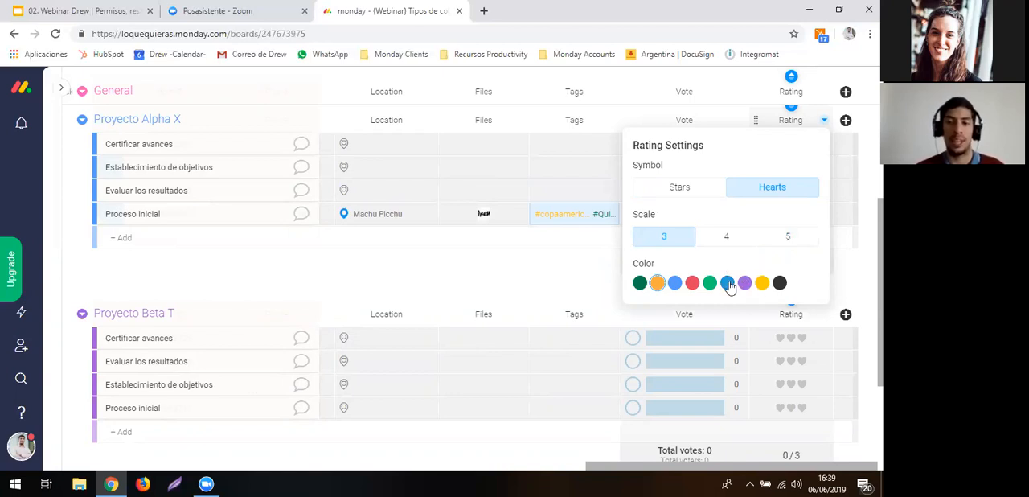
pyautogui.click(728, 284)
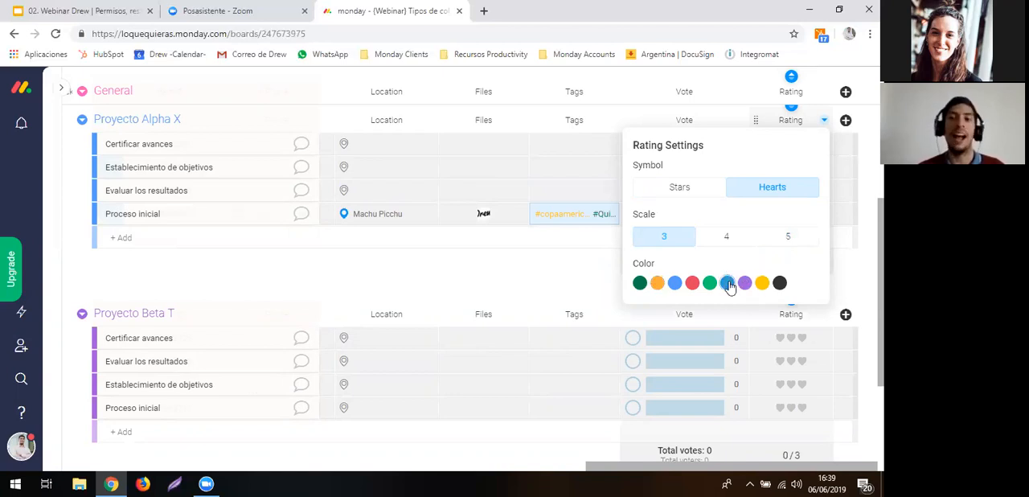
pyautogui.click(636, 283)
pyautogui.click(586, 259)
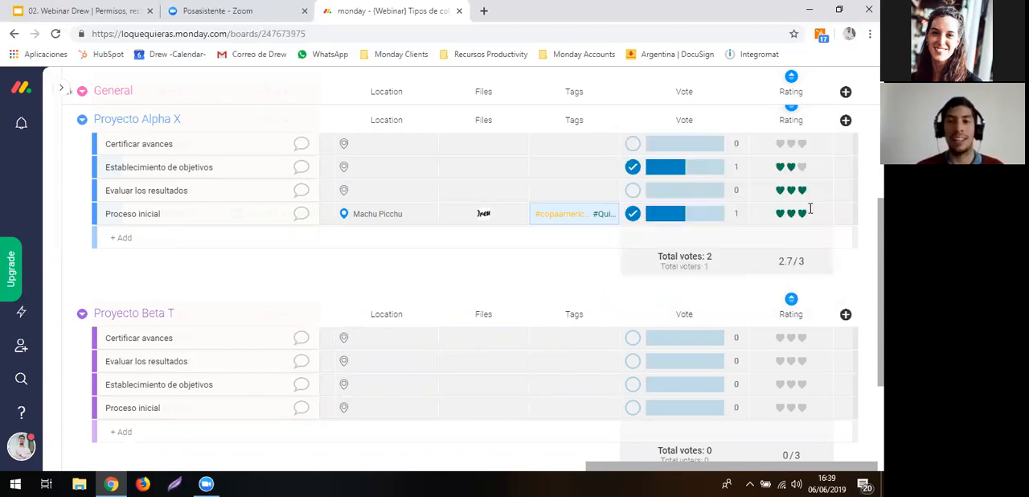
# - Save the board's sort order based on the Rating column in Proyecto Alpha X
pyautogui.scroll(1, 810, 209)
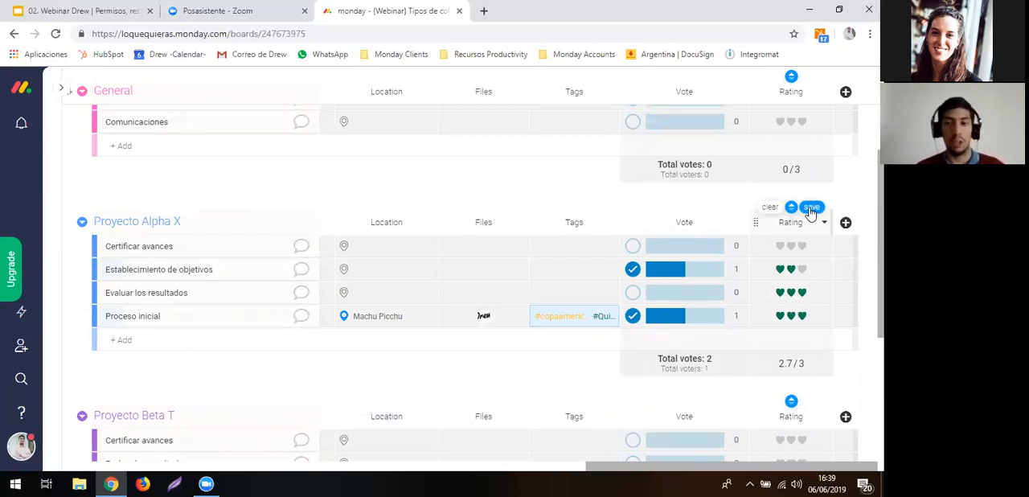
pyautogui.click(810, 210)
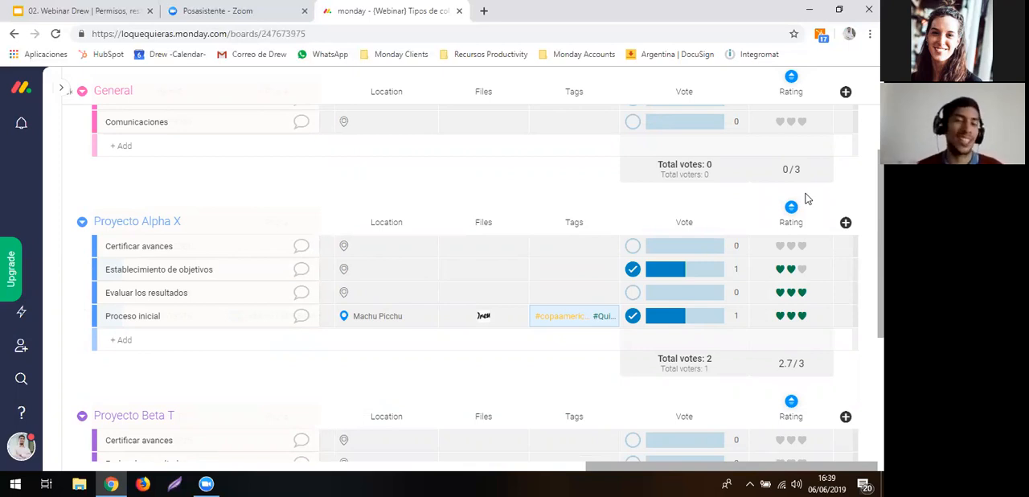
# - Add a Creation Log column from the Column Center after the Rating column
pyautogui.click(846, 222)
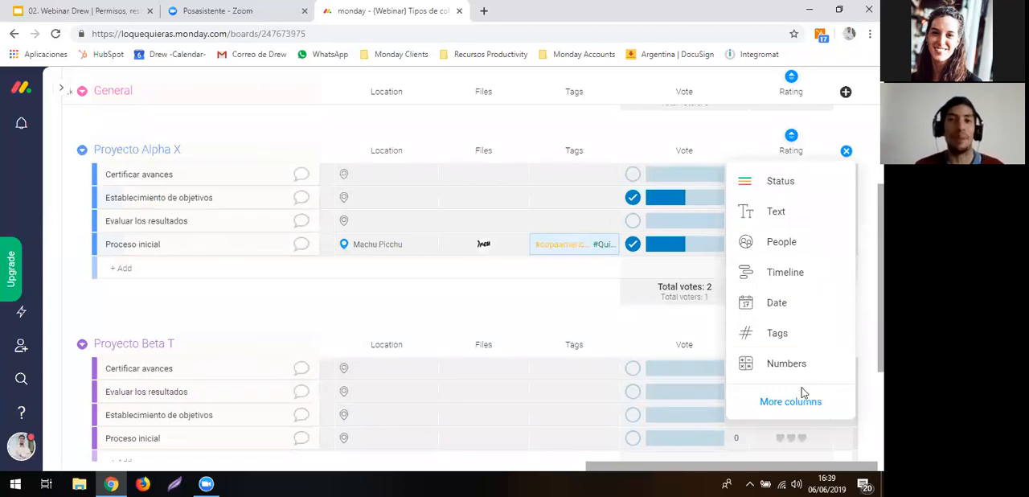
pyautogui.click(800, 395)
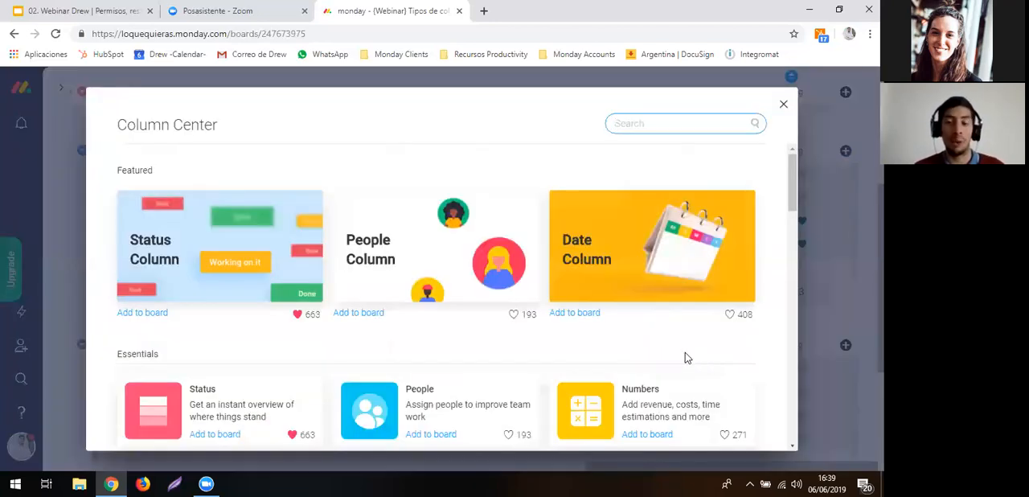
pyautogui.scroll(-5, 684, 354)
pyautogui.scroll(-4, 685, 358)
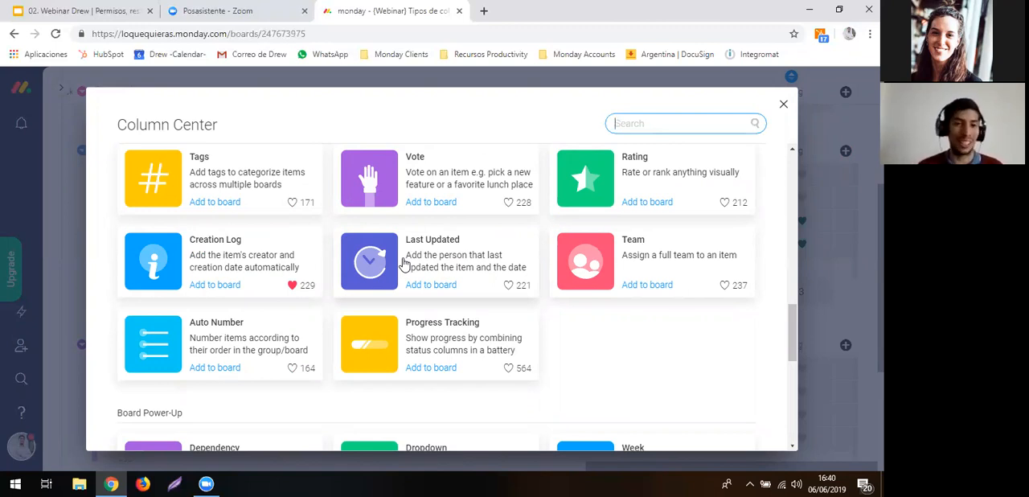
pyautogui.click(232, 242)
pyautogui.click(233, 241)
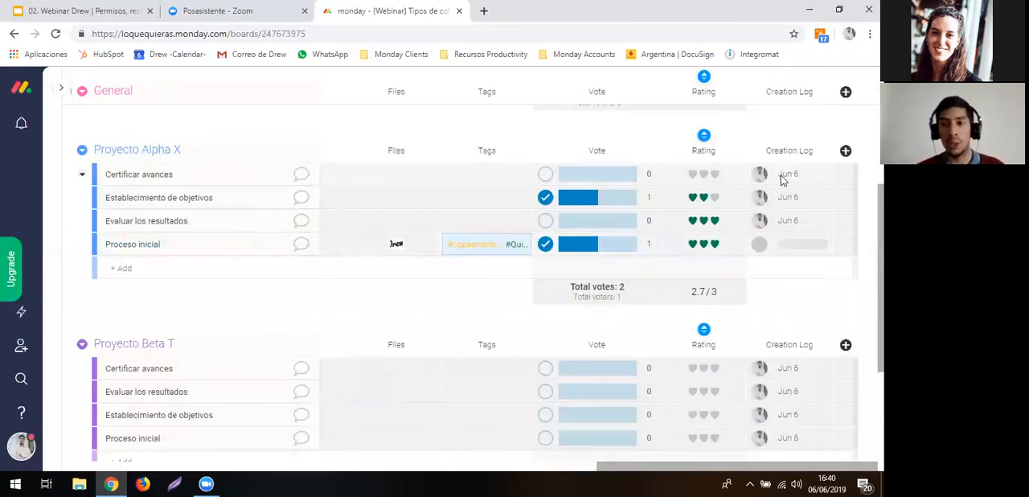
# - Set the Creation Log column's display mode to Date
pyautogui.moveTo(786, 216)
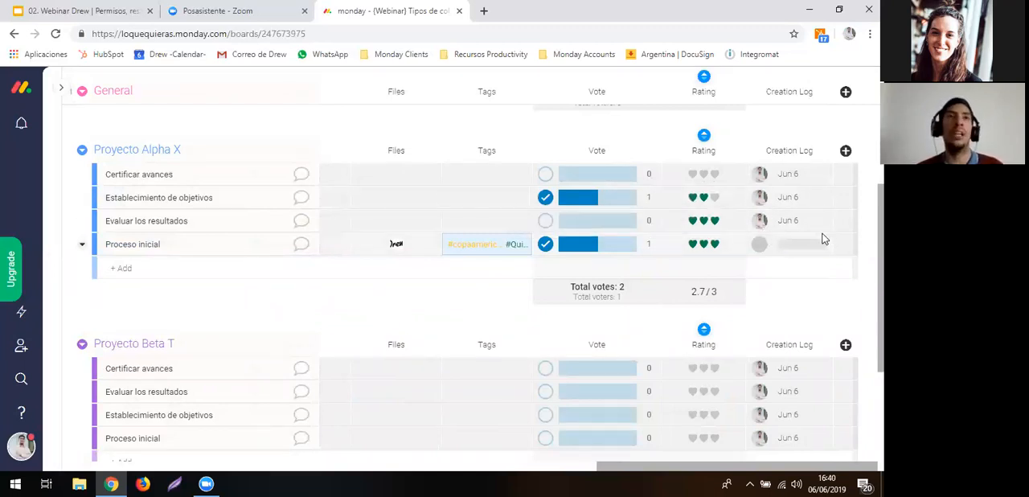
pyautogui.click(825, 153)
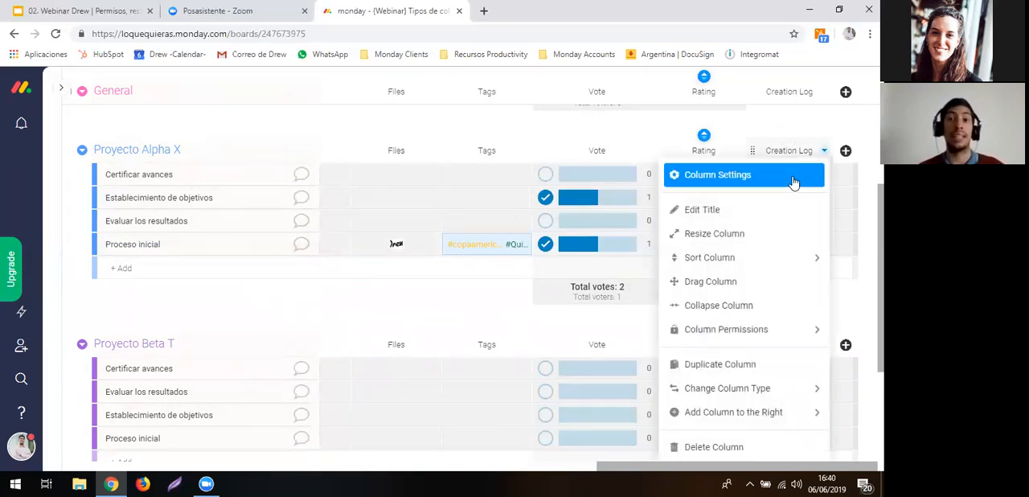
pyautogui.click(794, 183)
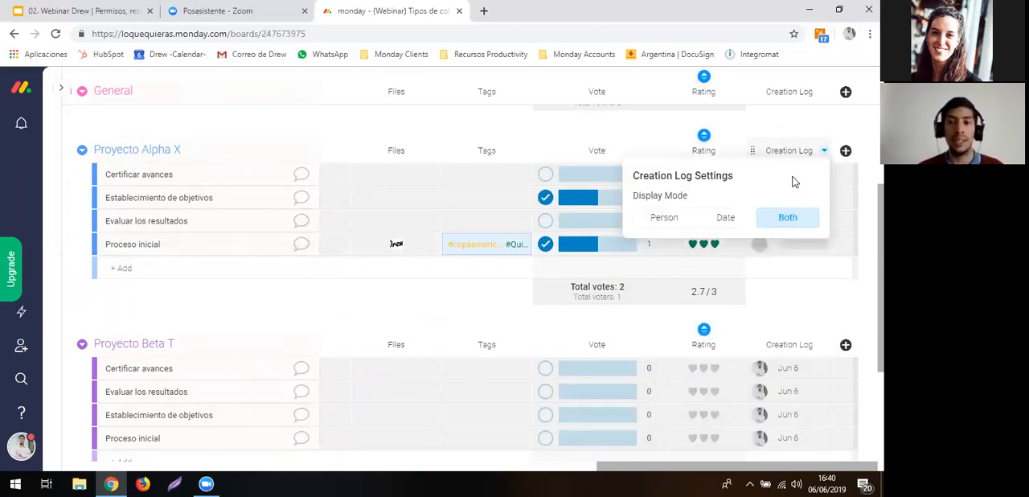
pyautogui.click(714, 228)
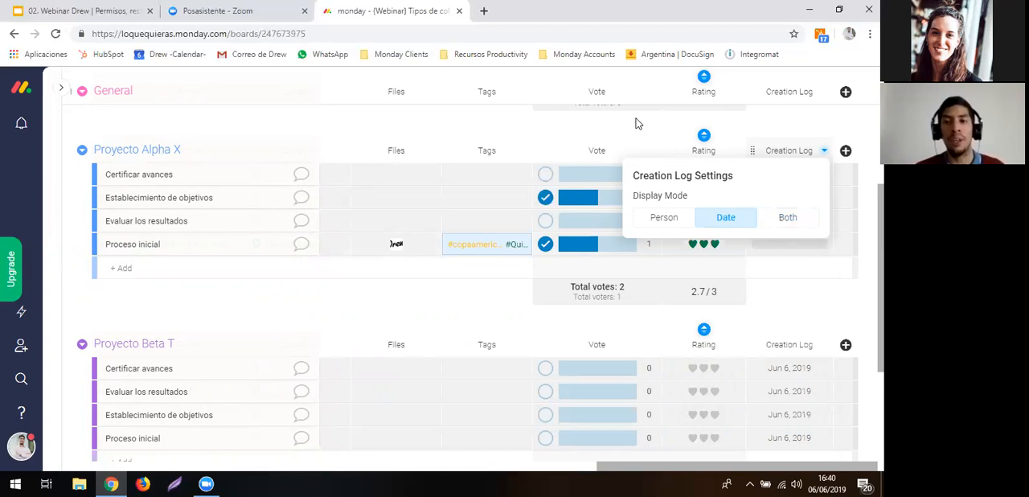
pyautogui.click(637, 127)
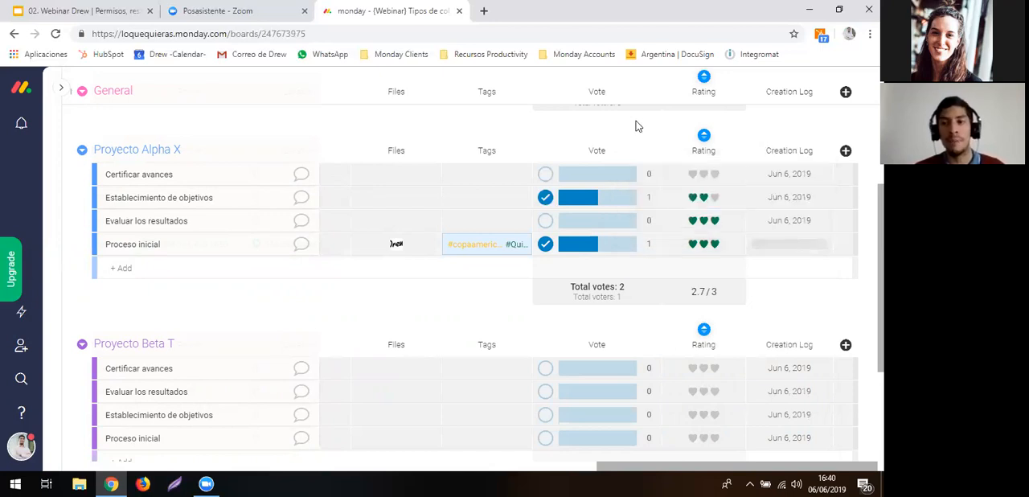
# - Add a Last Updated column from the Column Center after the Creation Log column
pyautogui.click(845, 152)
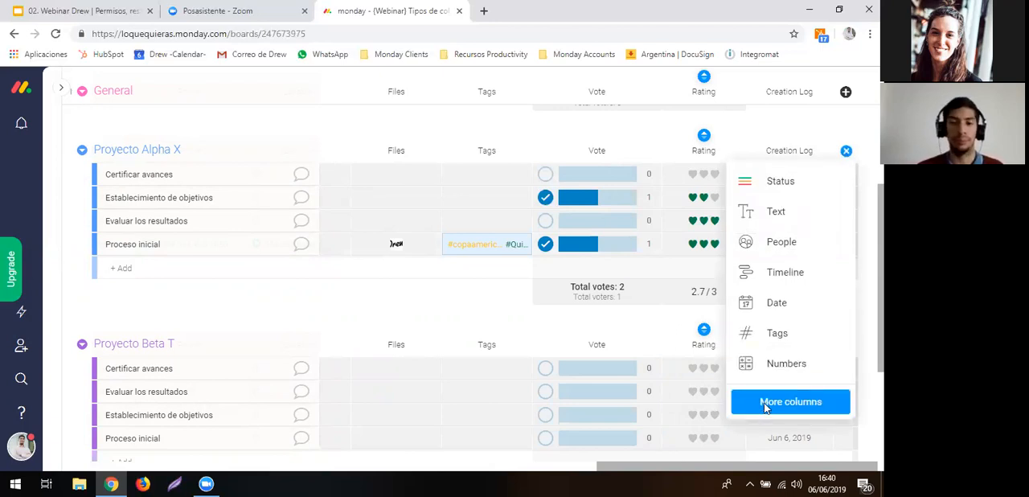
pyautogui.click(790, 402)
pyautogui.scroll(-6, 627, 386)
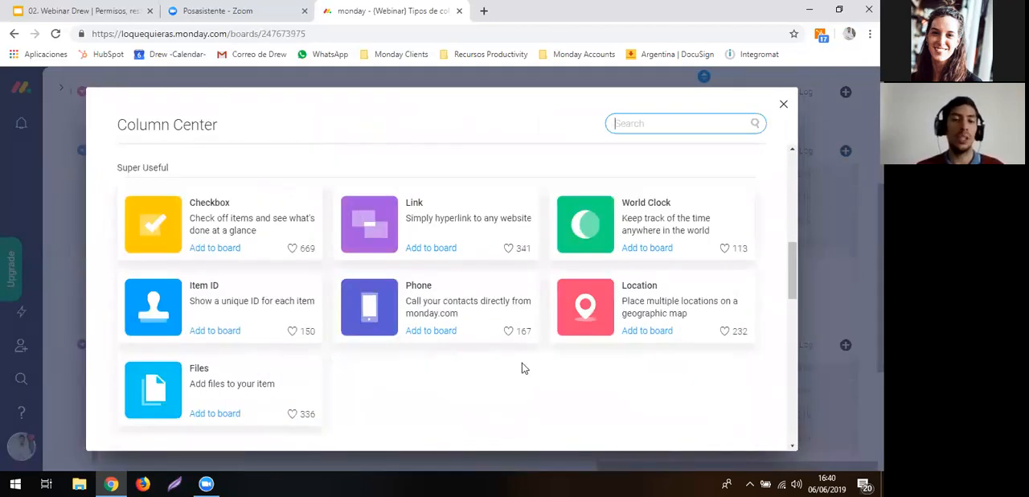
pyautogui.scroll(-5, 521, 363)
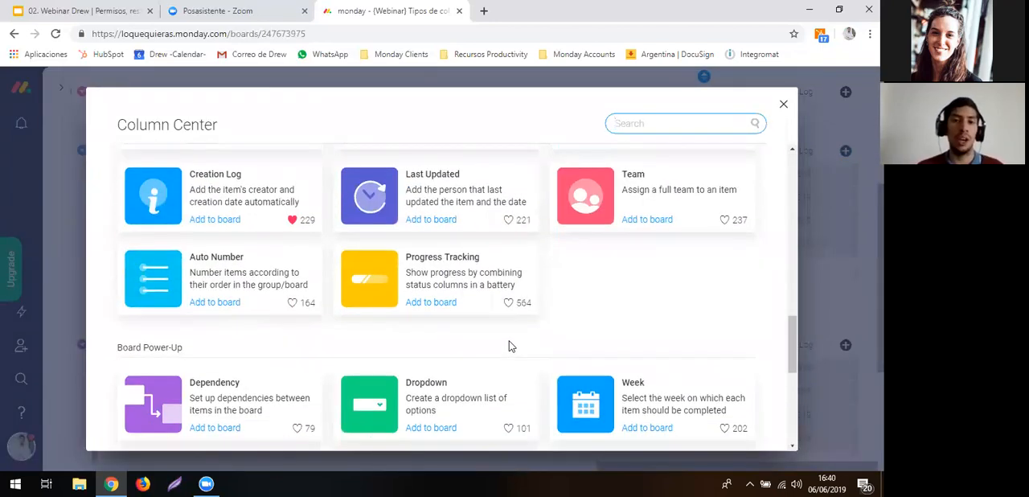
pyautogui.click(434, 212)
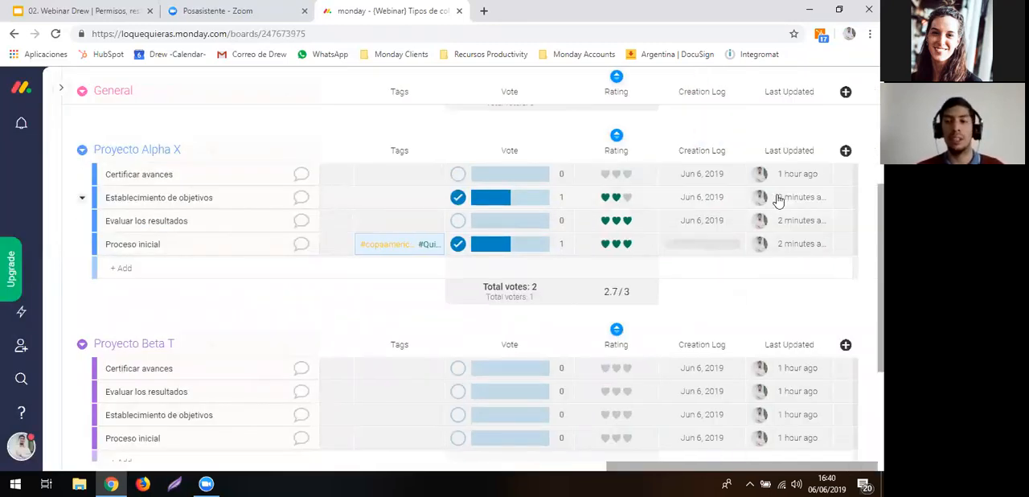
# - Check the update details in the Last Updated column and set its display mode to Person
pyautogui.moveTo(771, 171)
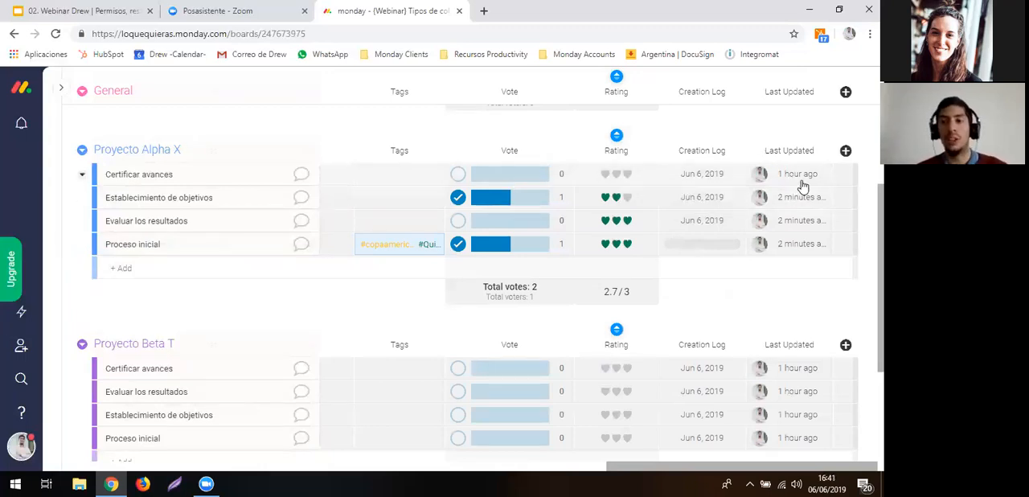
pyautogui.moveTo(801, 185)
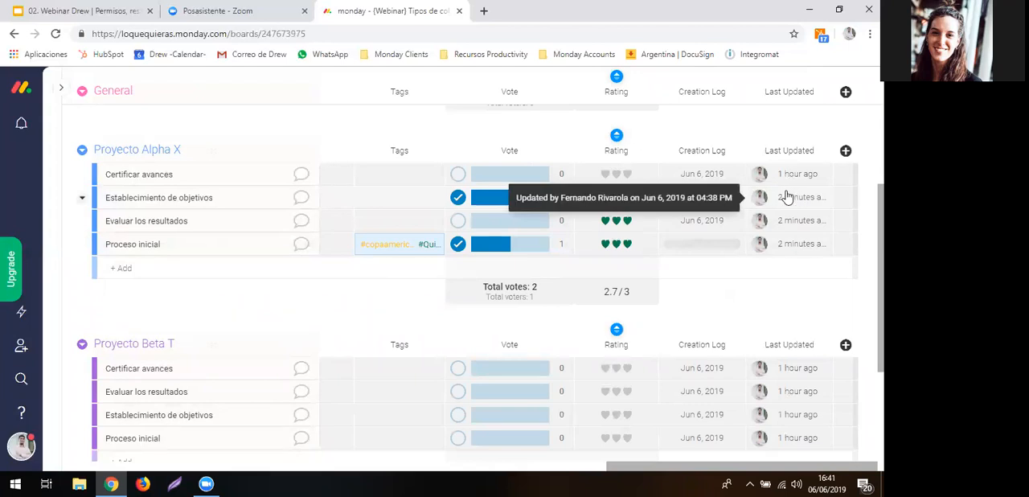
pyautogui.click(823, 151)
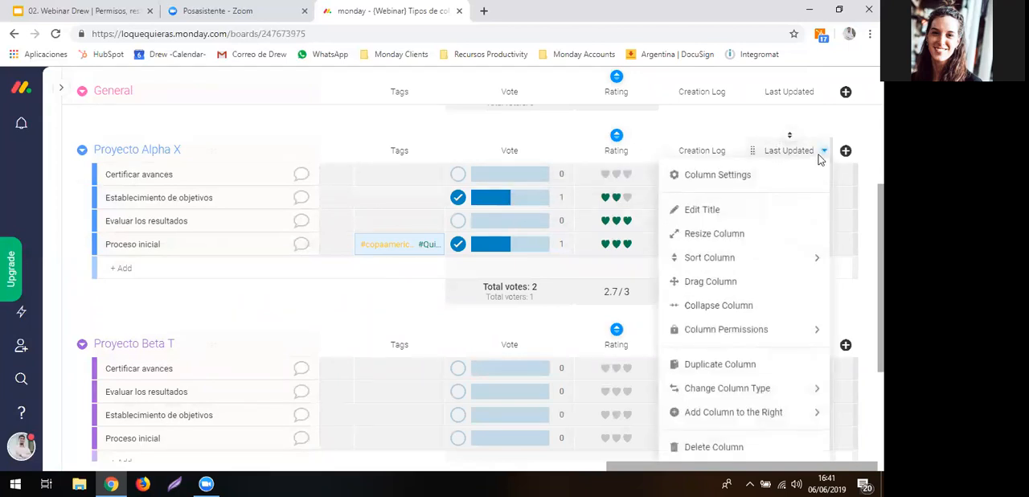
pyautogui.click(804, 172)
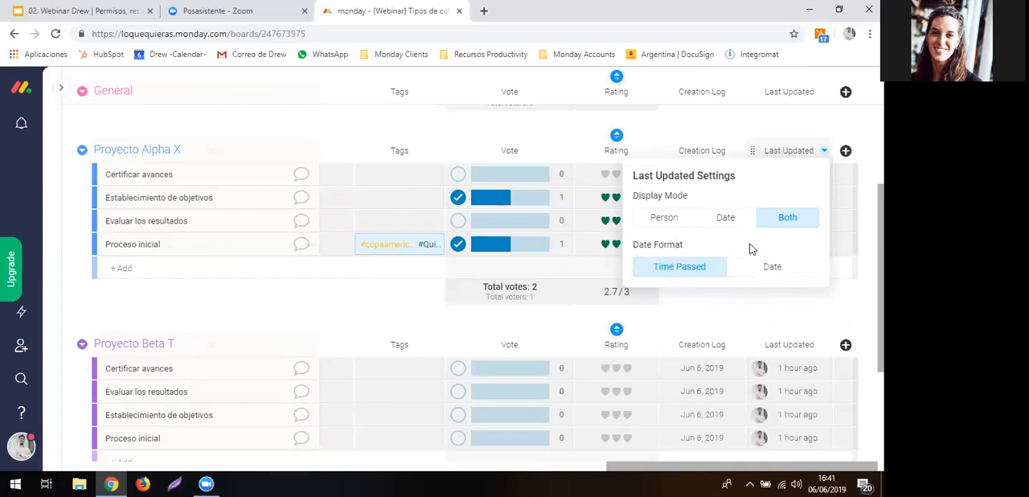
pyautogui.click(679, 231)
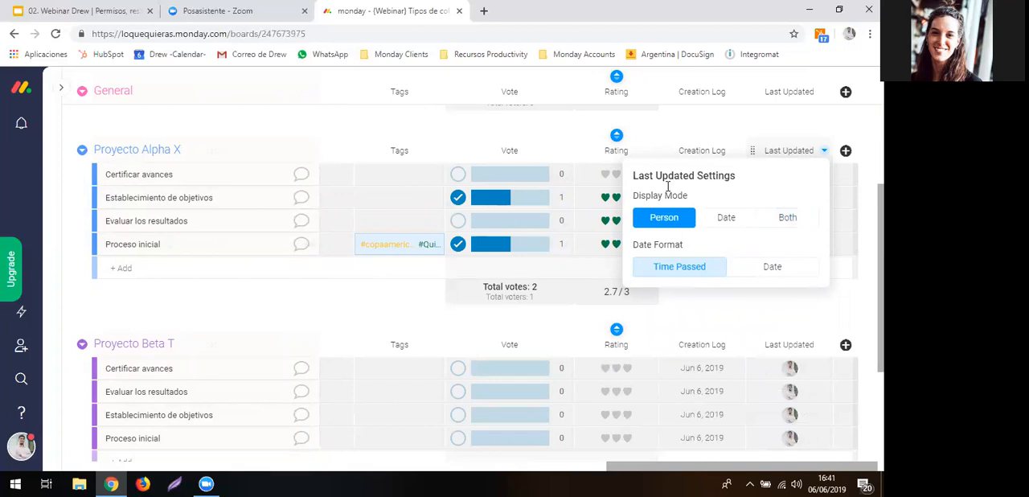
pyautogui.click(655, 133)
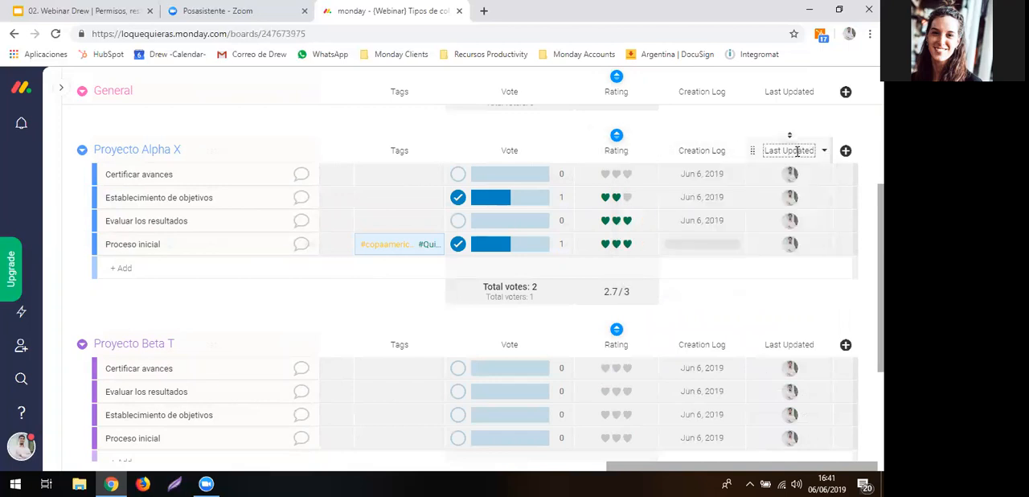
# - Add a Team column from the Column Center after the Last Updated column
pyautogui.click(845, 151)
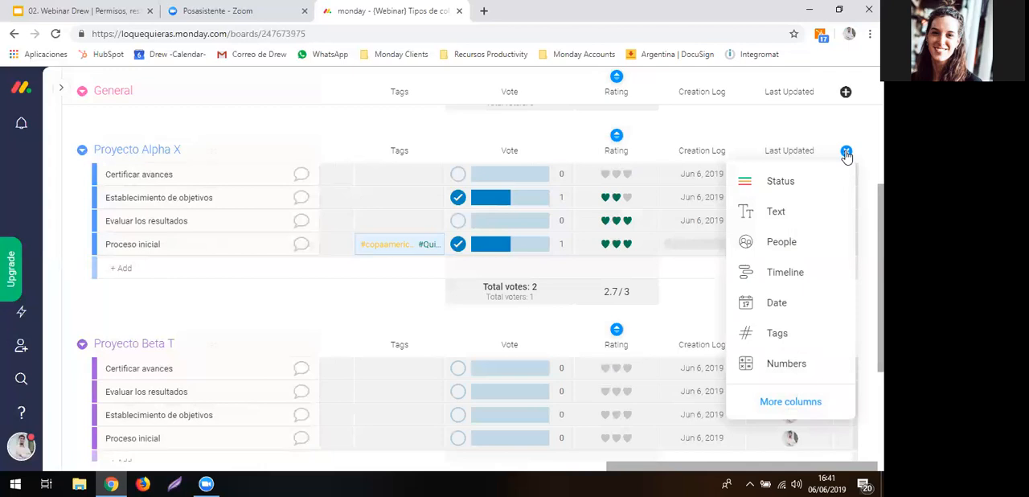
pyautogui.click(794, 131)
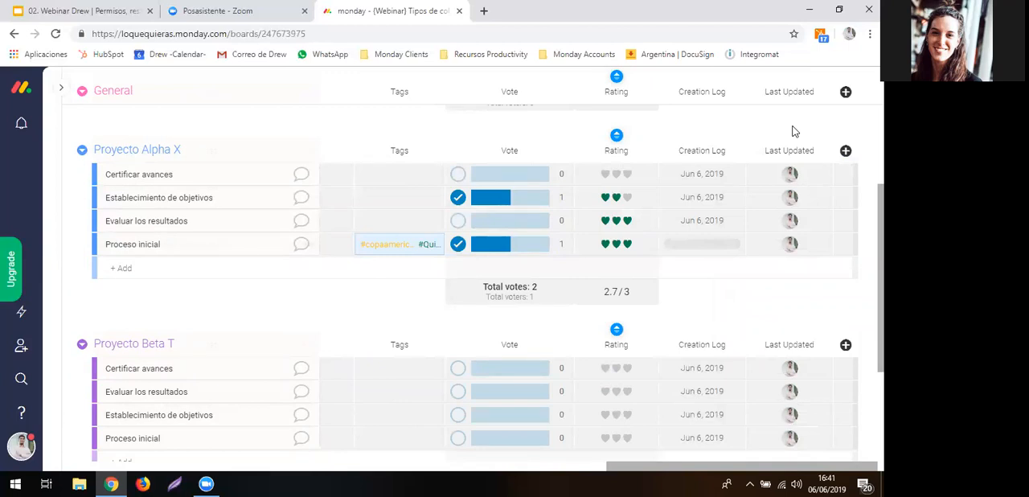
pyautogui.click(845, 150)
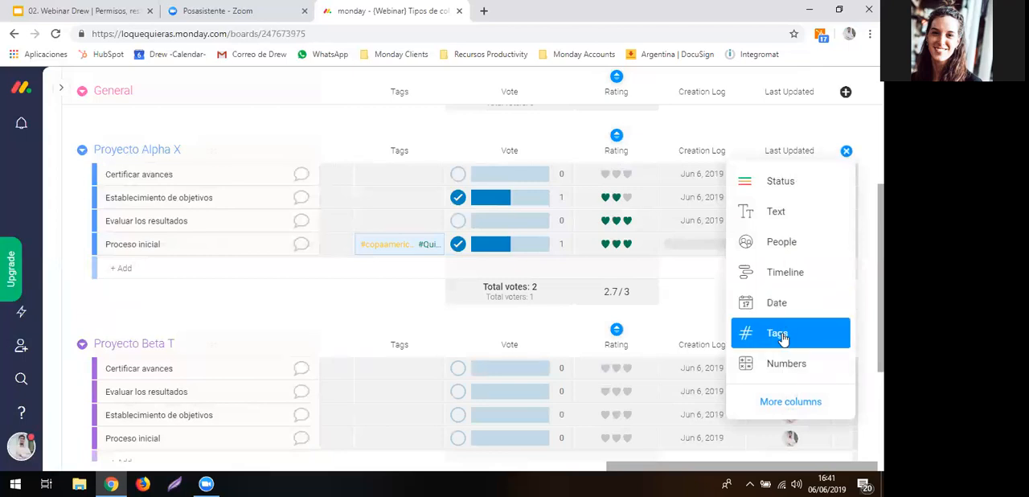
pyautogui.click(791, 401)
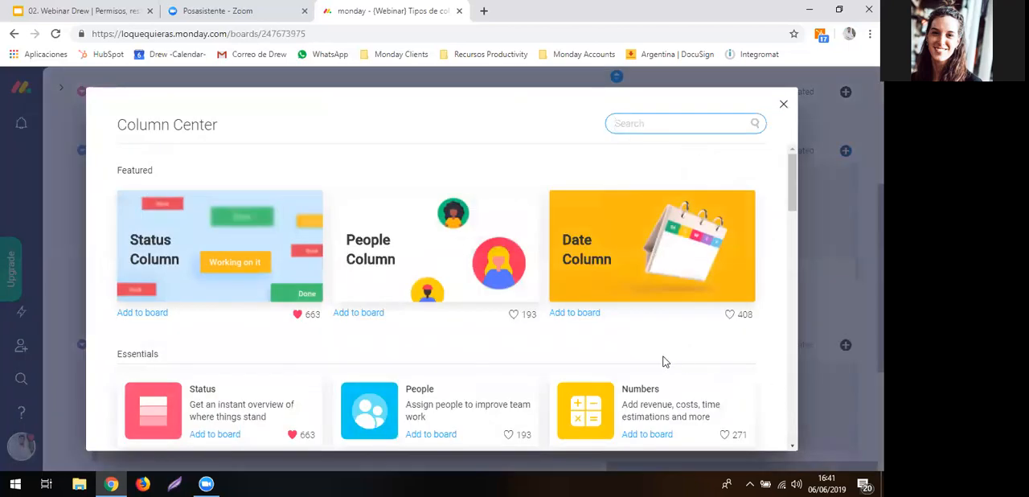
pyautogui.scroll(-5, 664, 362)
pyautogui.scroll(-4, 664, 361)
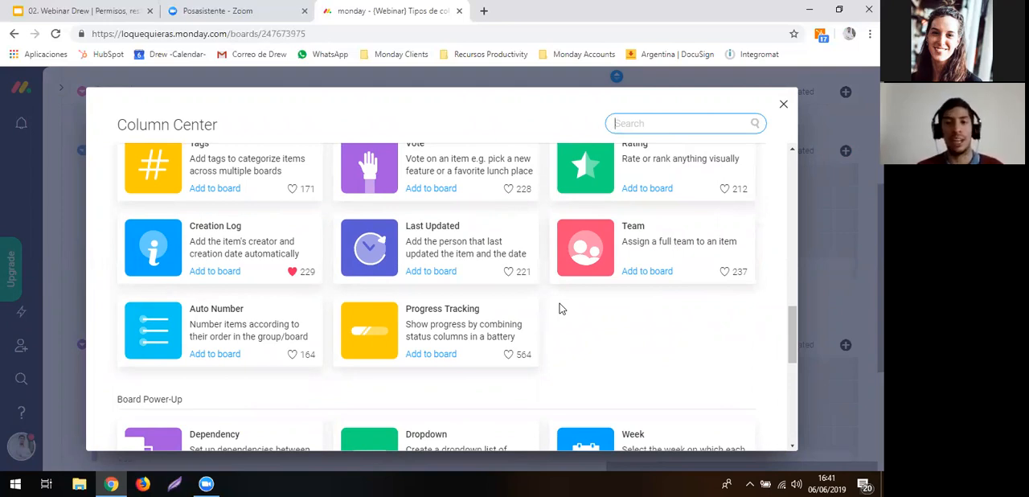
pyautogui.click(597, 245)
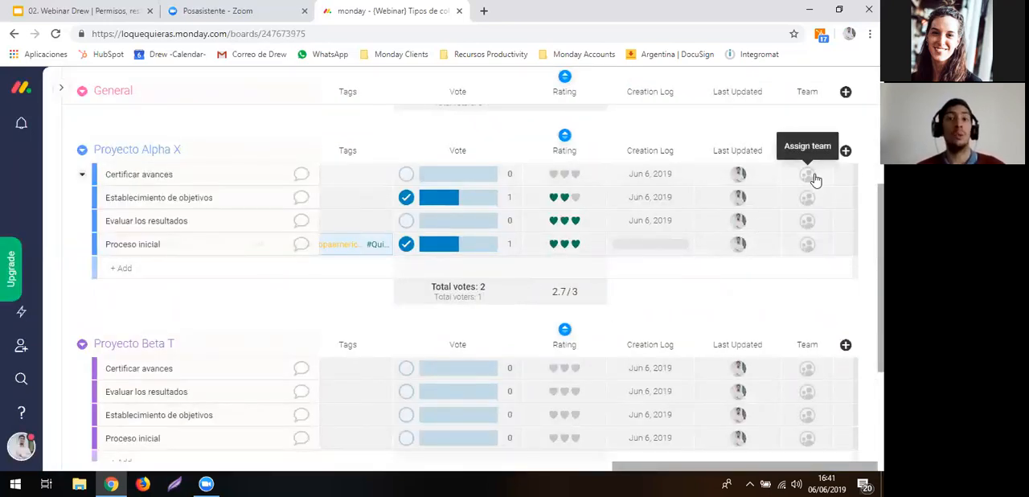
# - View the team choices for Certificar avances in Proyecto Alpha X and examine how the account's Teams page starts a new team
pyautogui.click(814, 178)
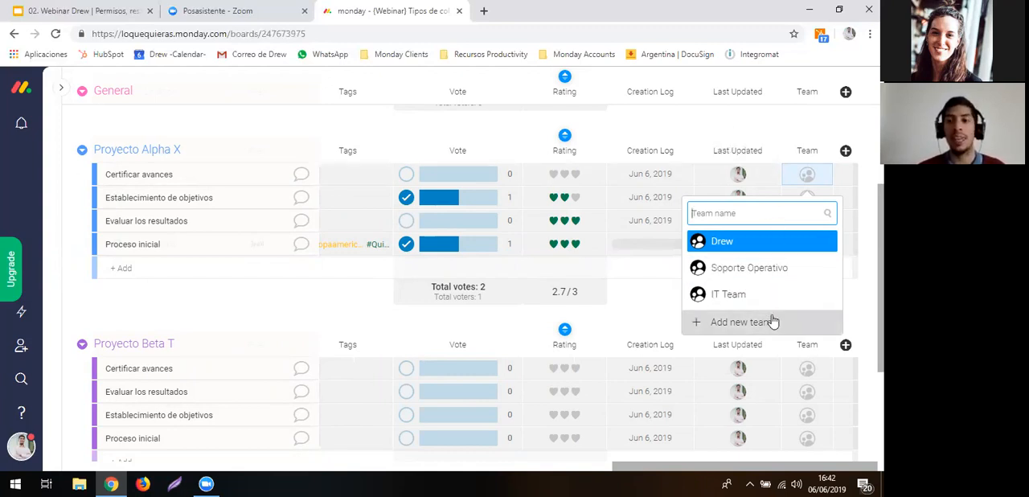
pyautogui.click(21, 443)
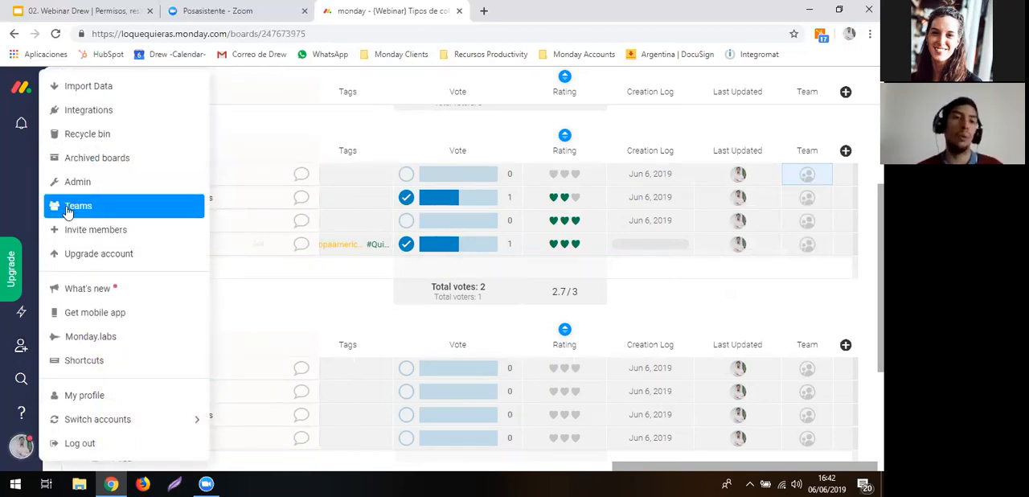
pyautogui.click(78, 206)
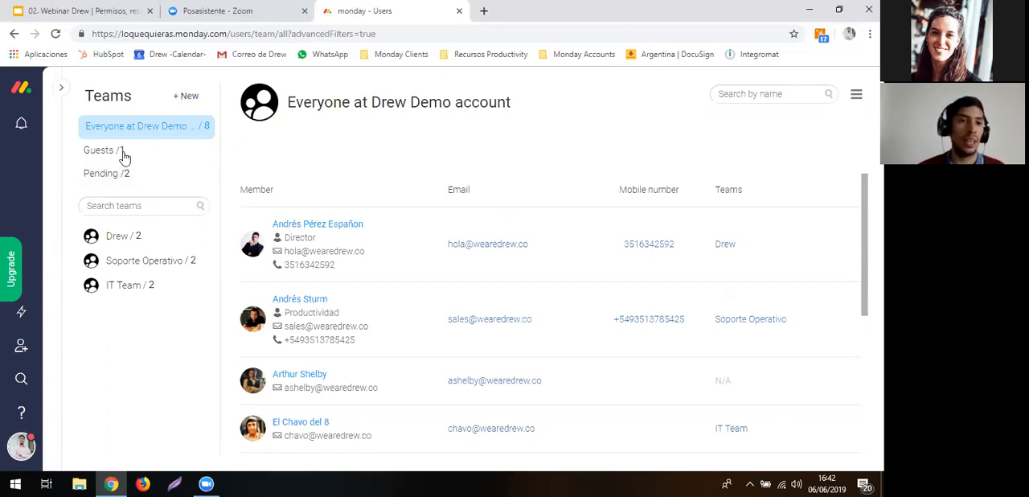
pyautogui.click(184, 99)
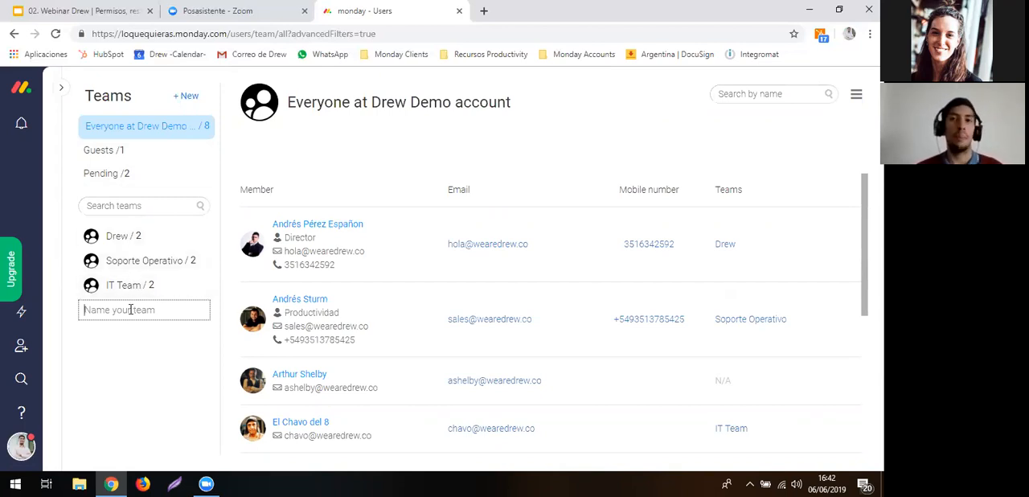
pyautogui.press('Escape')
# - Return to the {Webinar} Tipos de columna board using BoltSwitch
pyautogui.moveTo(24, 120)
pyautogui.hotkey('ctrl', 'b')
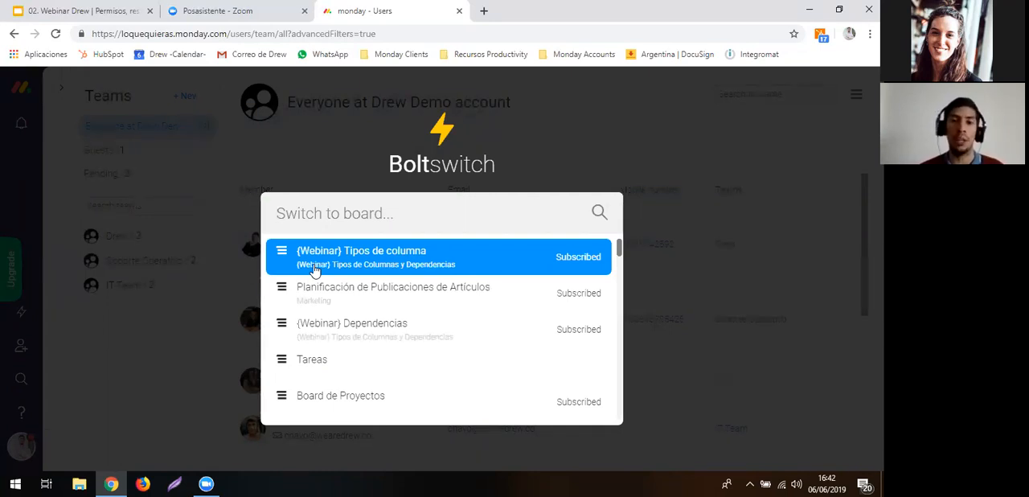
pyautogui.press('Escape')
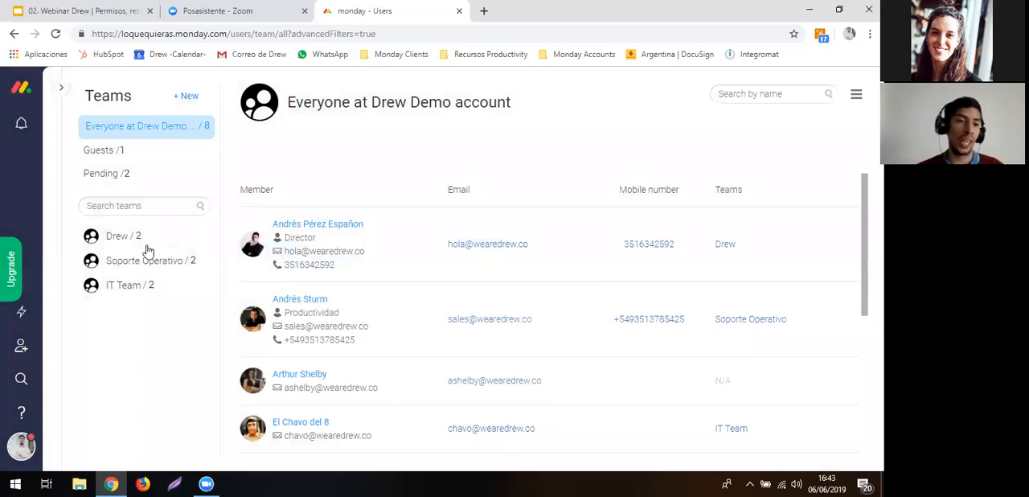
pyautogui.click(23, 317)
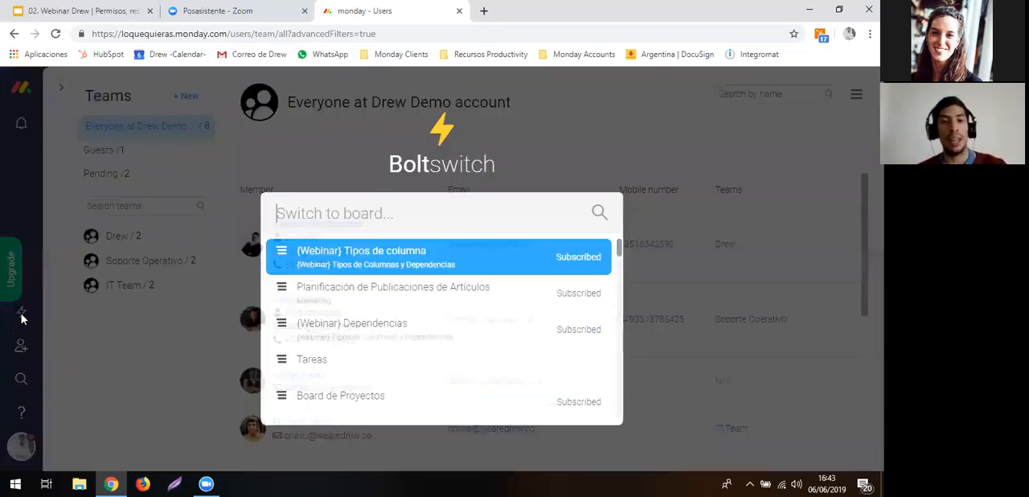
pyautogui.click(329, 262)
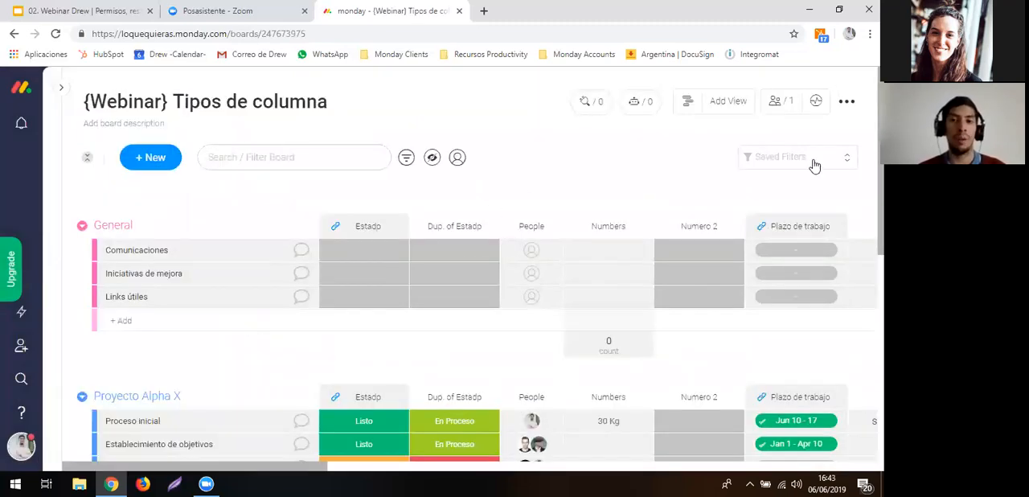
# - Add an Auto Number column from the Column Center after the Team column
pyautogui.hscroll(10, 727, 198)
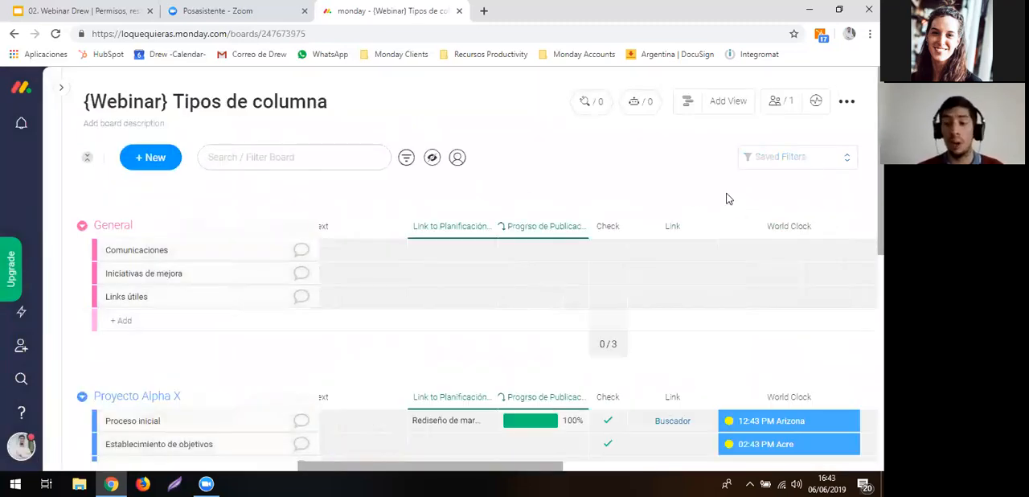
pyautogui.hscroll(3, 811, 251)
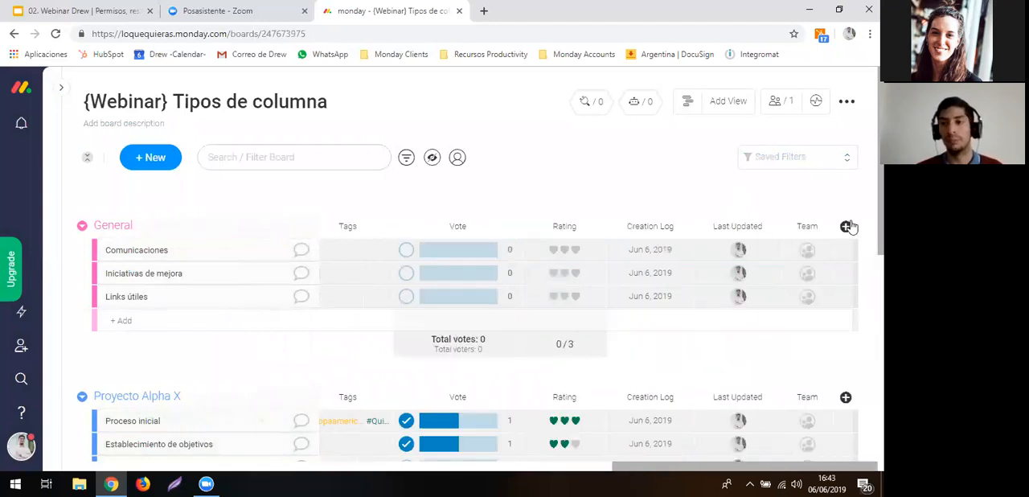
pyautogui.click(847, 228)
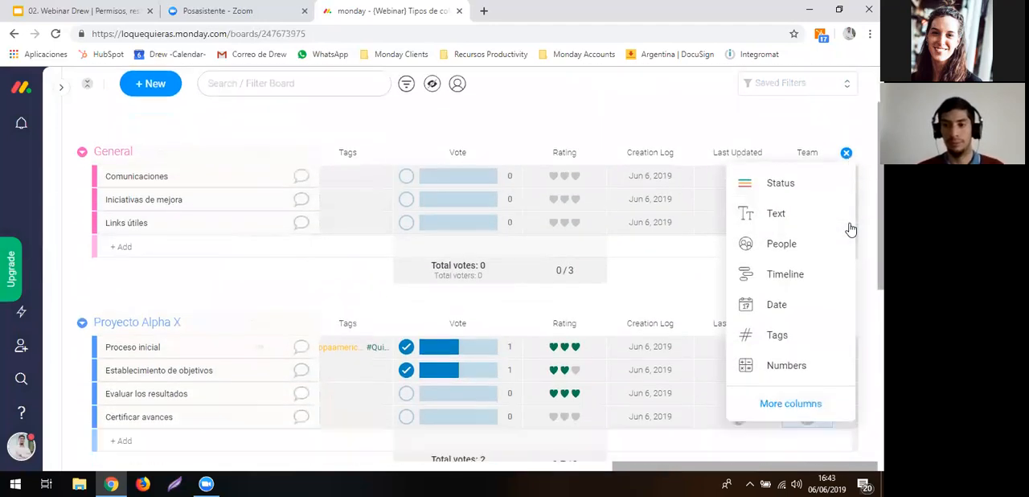
pyautogui.click(766, 404)
pyautogui.scroll(-10, 470, 353)
pyautogui.scroll(-3, 462, 354)
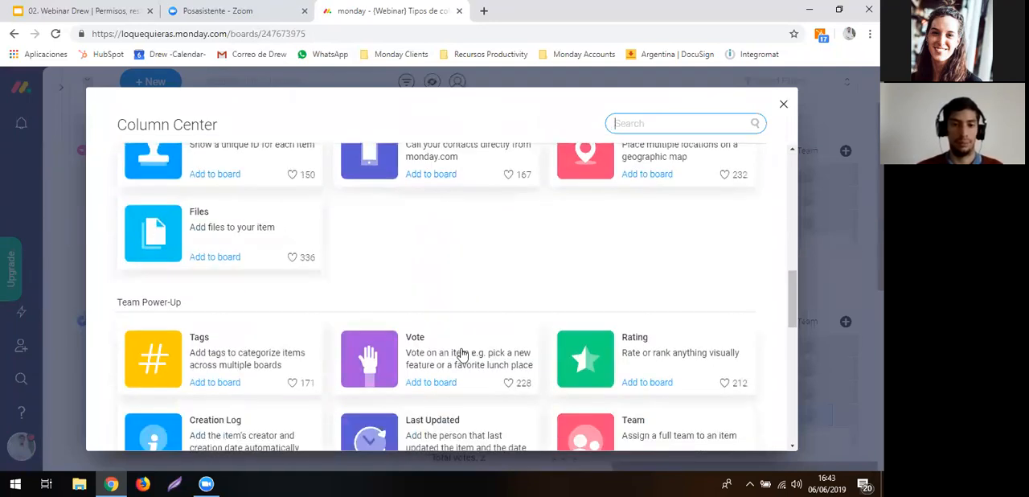
pyautogui.scroll(-1, 553, 348)
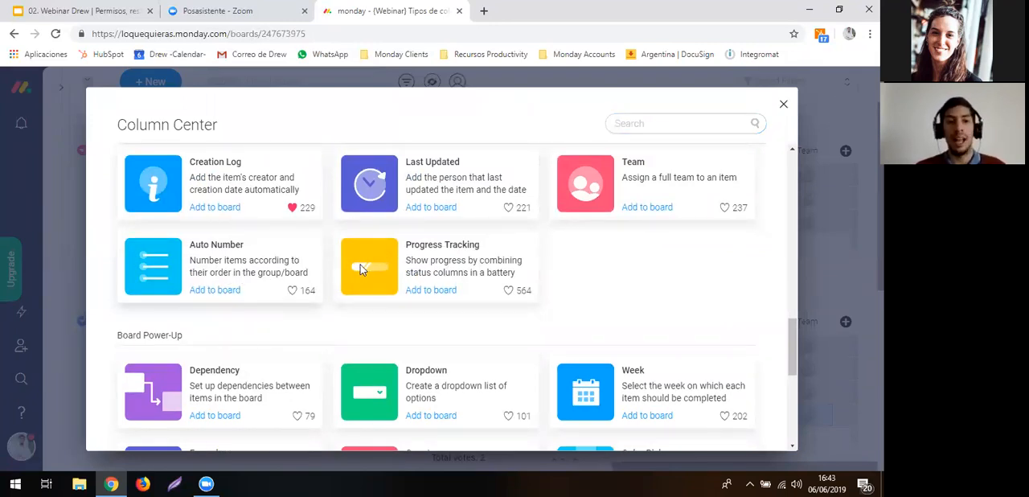
pyautogui.press('Escape')
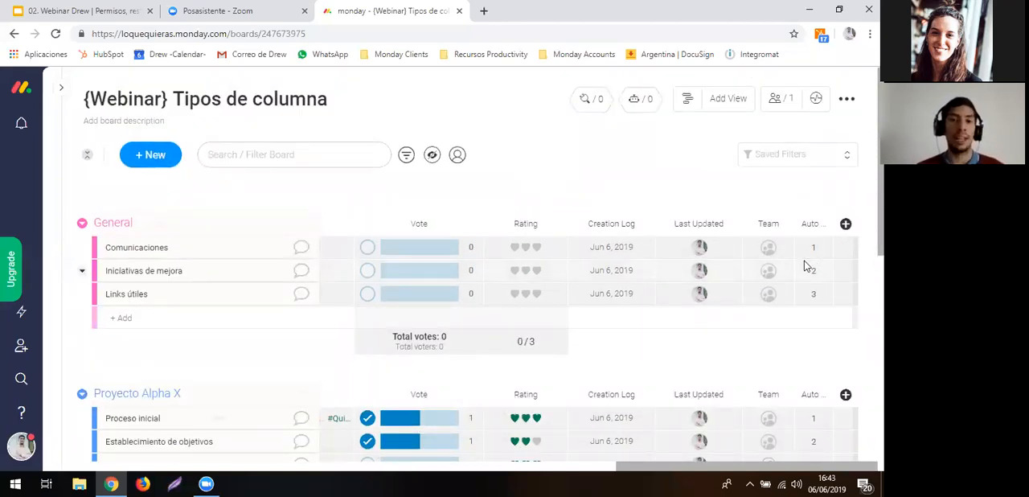
# - Move the Certificar avances item from Proyecto Alpha X to directly below Proceso inicial in Proyecto Beta T and check the automatic numbering
pyautogui.scroll(-2, 809, 324)
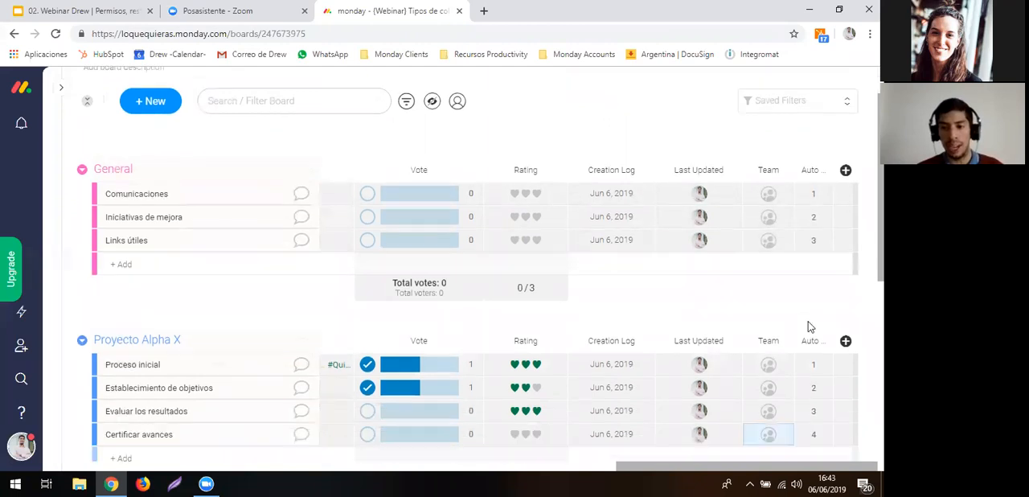
pyautogui.scroll(-3, 808, 384)
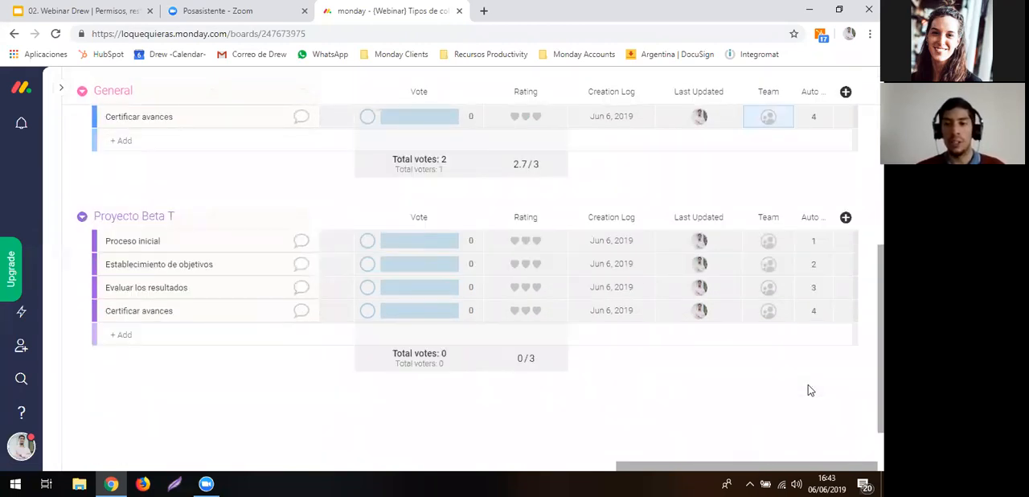
pyautogui.scroll(2, 808, 390)
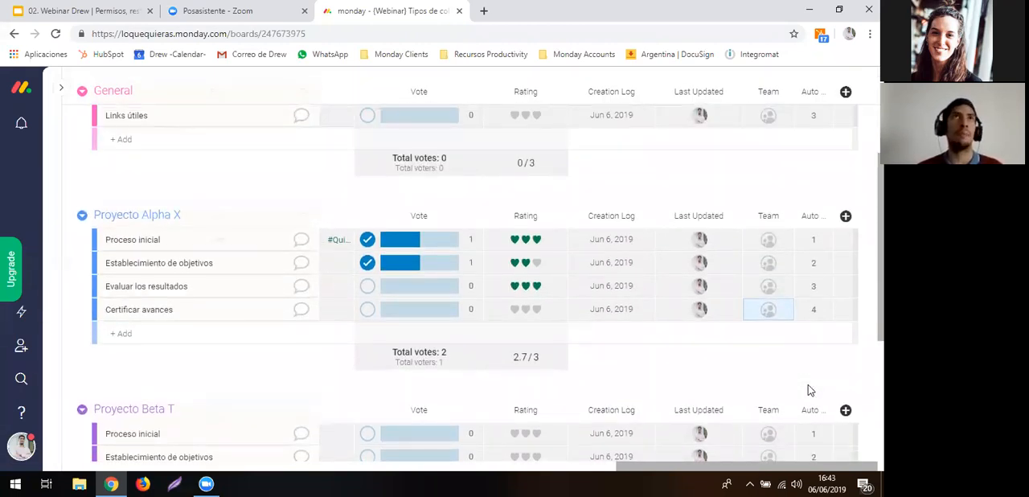
pyautogui.moveTo(707, 244)
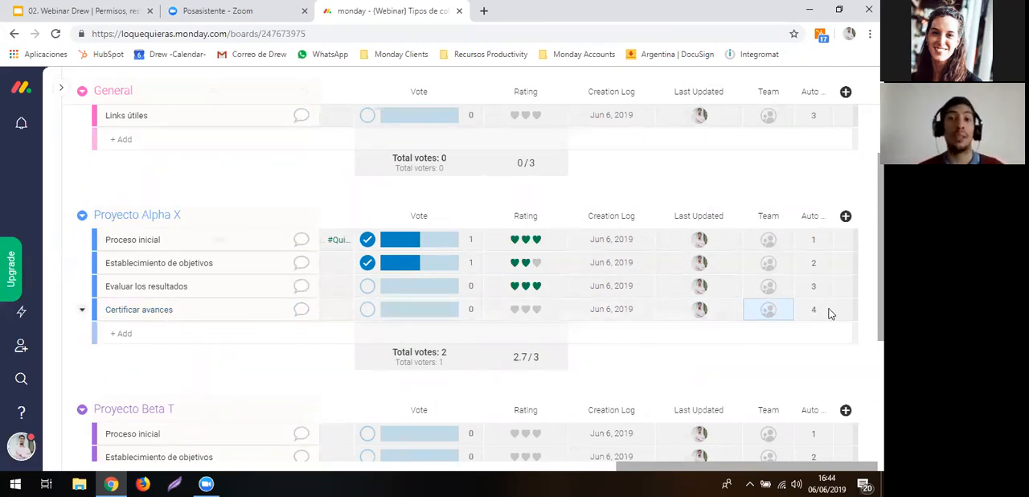
pyautogui.moveTo(715, 309)
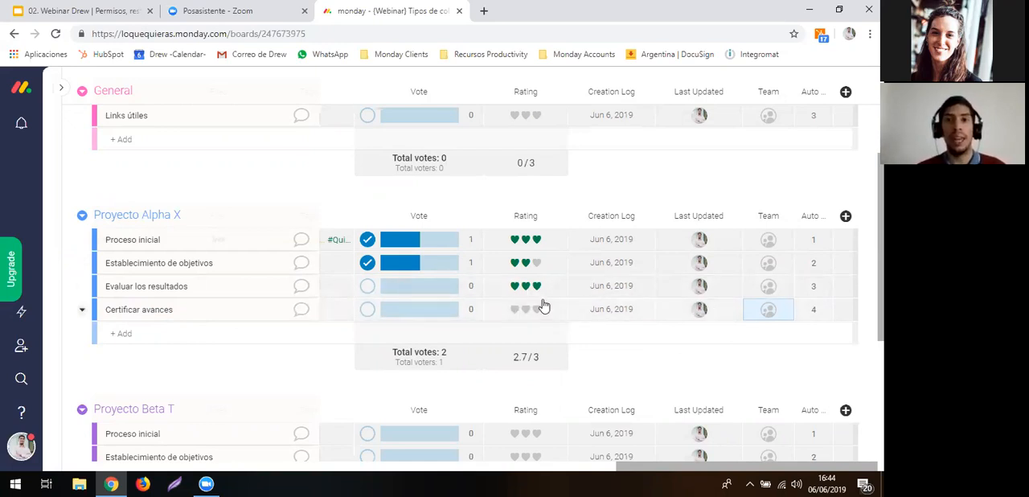
pyautogui.moveTo(236, 310); pyautogui.dragTo(230, 432)
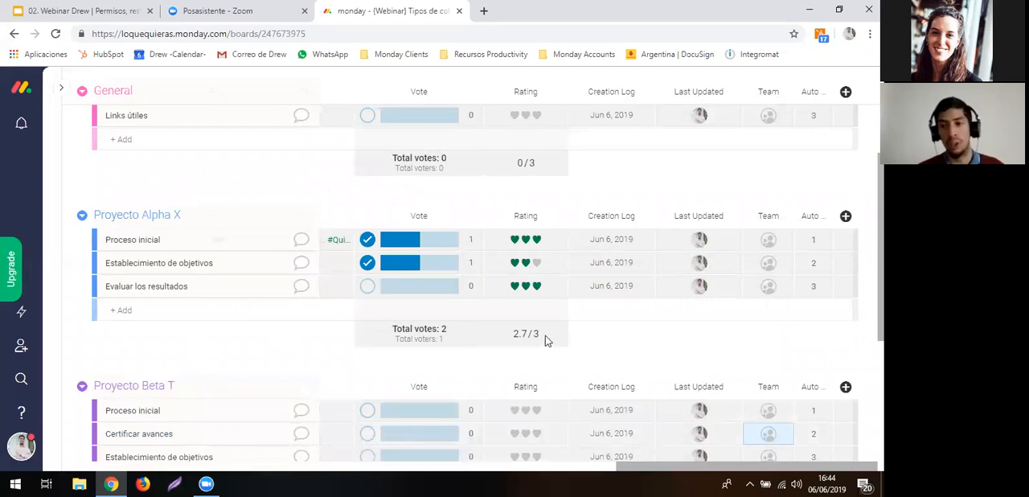
pyautogui.scroll(-2, 646, 338)
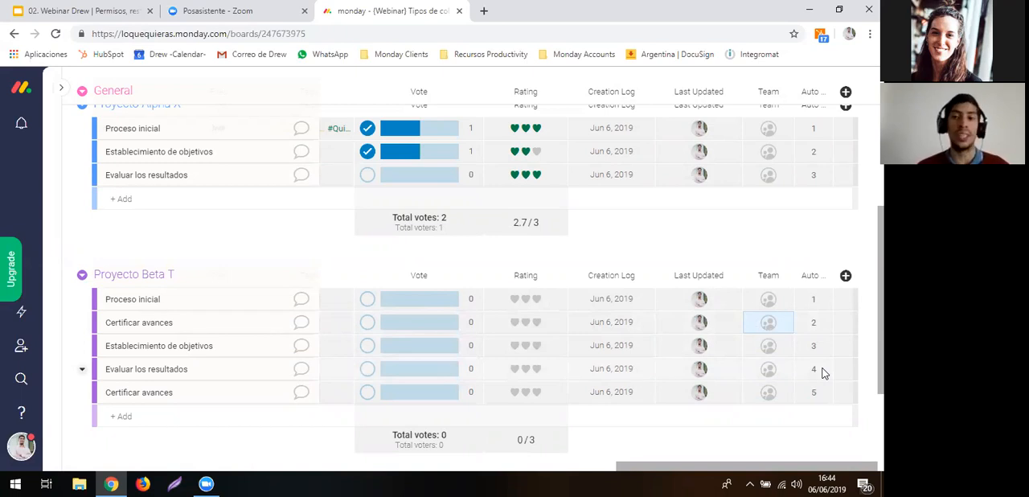
pyautogui.scroll(2, 758, 294)
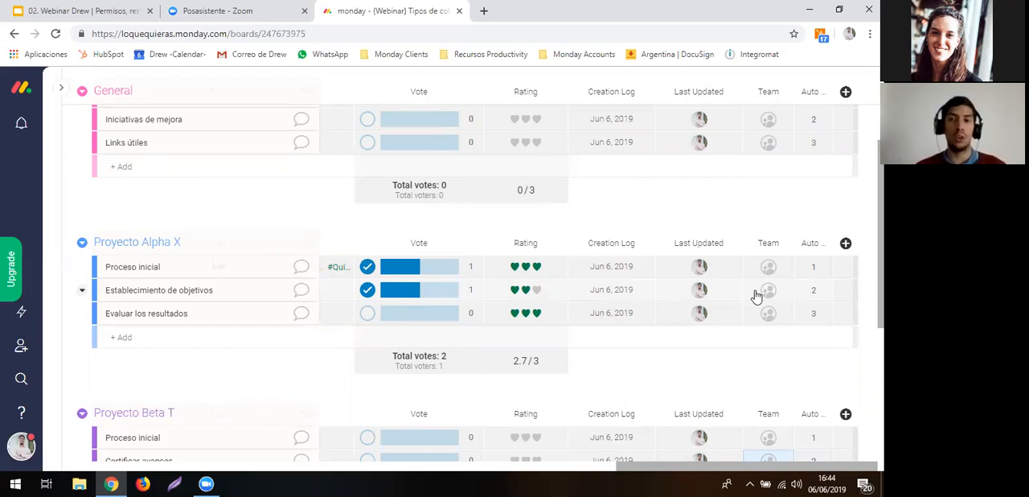
# - Add a Progress Tracking column from the Column Center after the Auto Number column
pyautogui.click(846, 244)
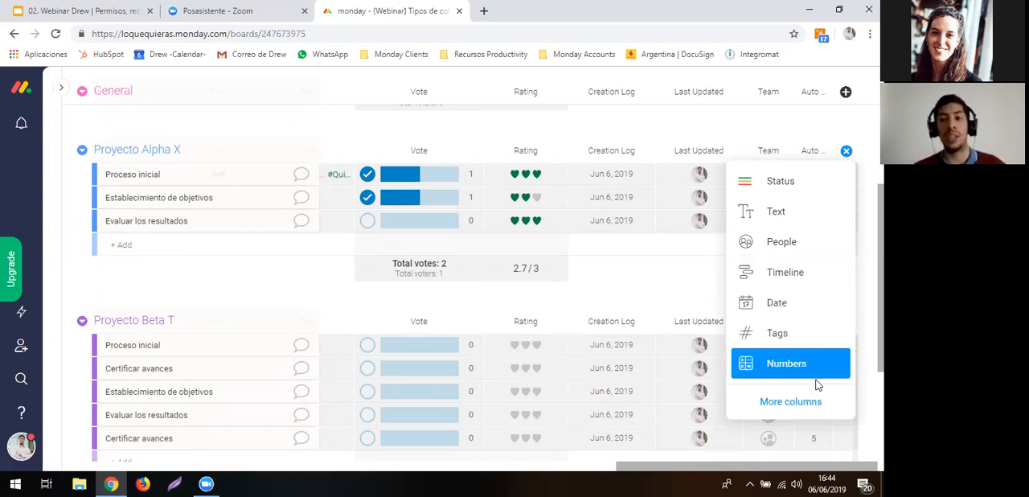
pyautogui.click(796, 402)
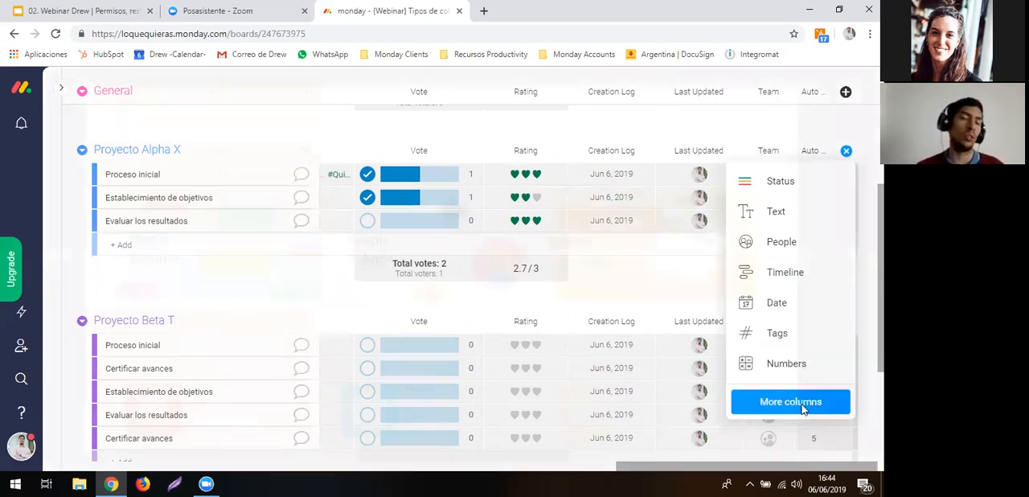
pyautogui.scroll(-8, 642, 325)
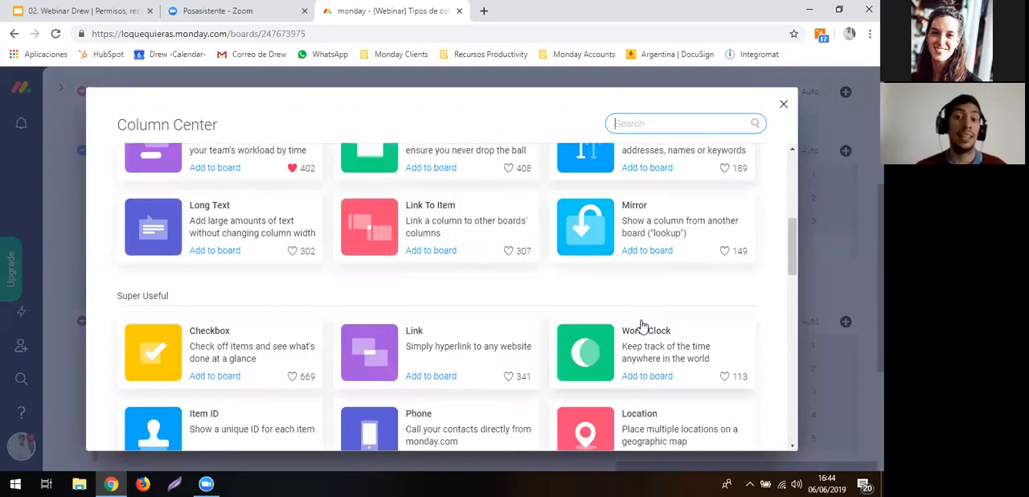
pyautogui.scroll(-2, 641, 325)
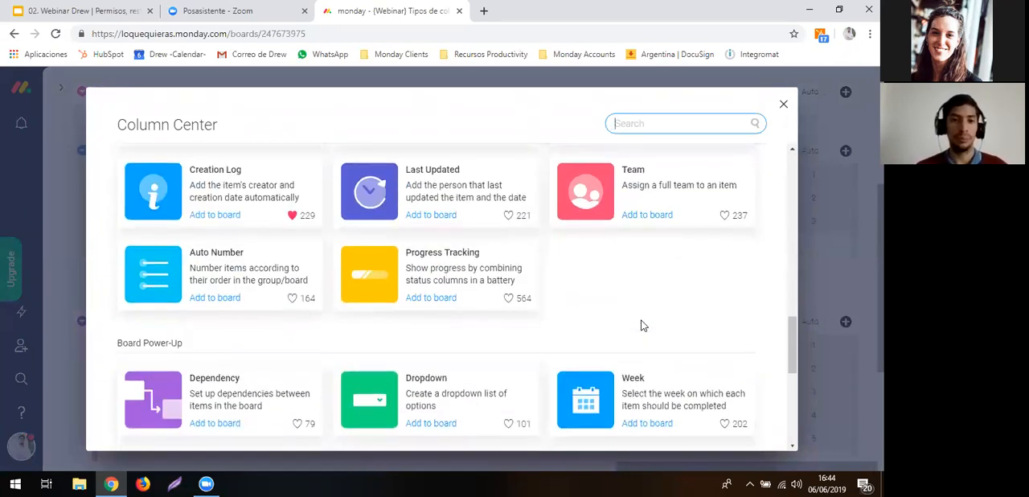
pyautogui.click(456, 278)
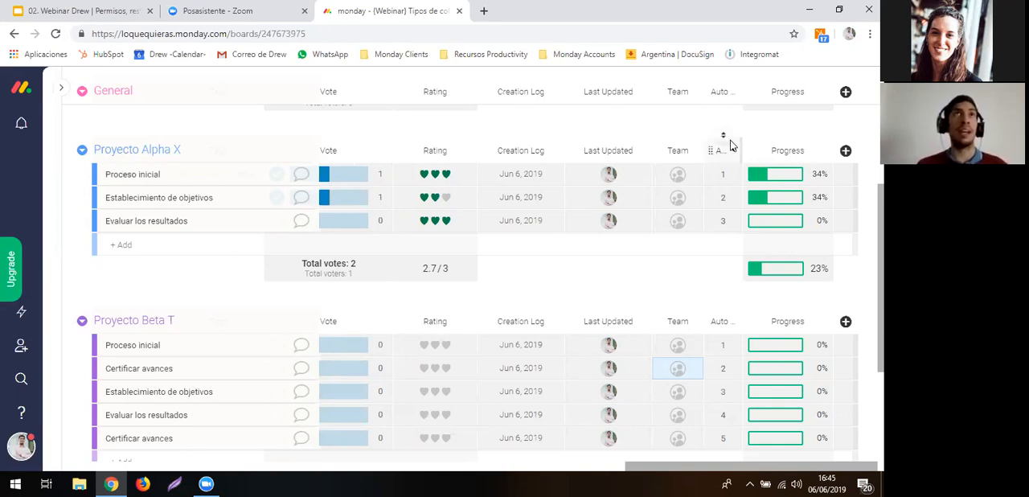
# - Move the Numero 2 column between the Dup. of Estadp and People columns
pyautogui.hscroll(-3, 592, 138)
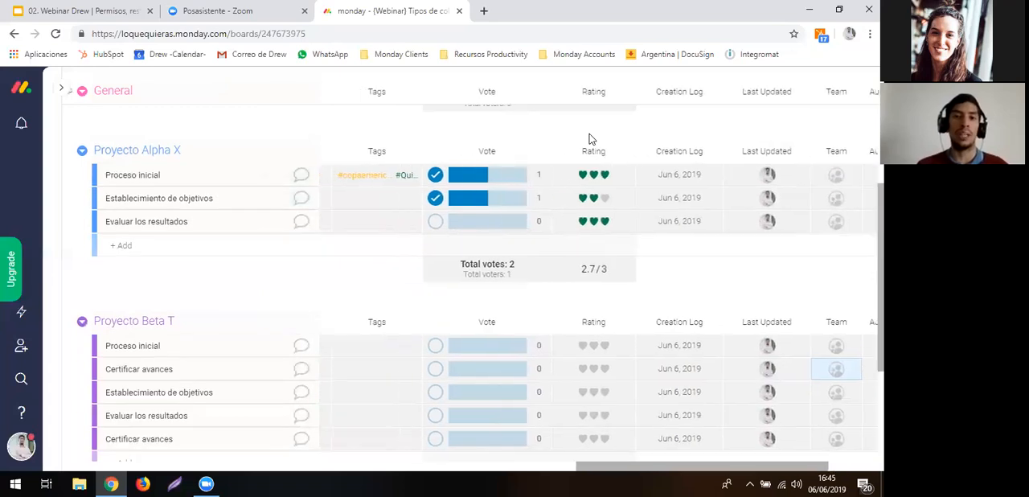
pyautogui.hscroll(-10, 591, 138)
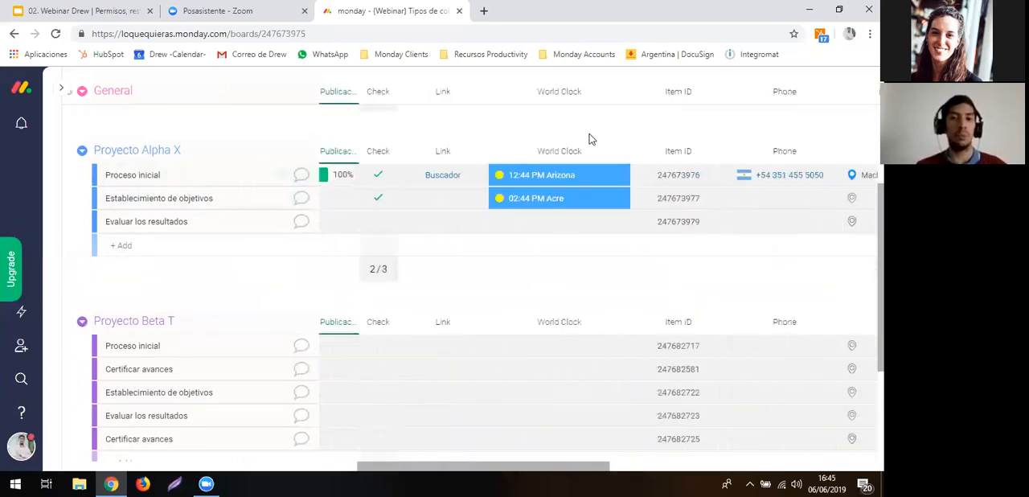
pyautogui.hscroll(-8, 589, 137)
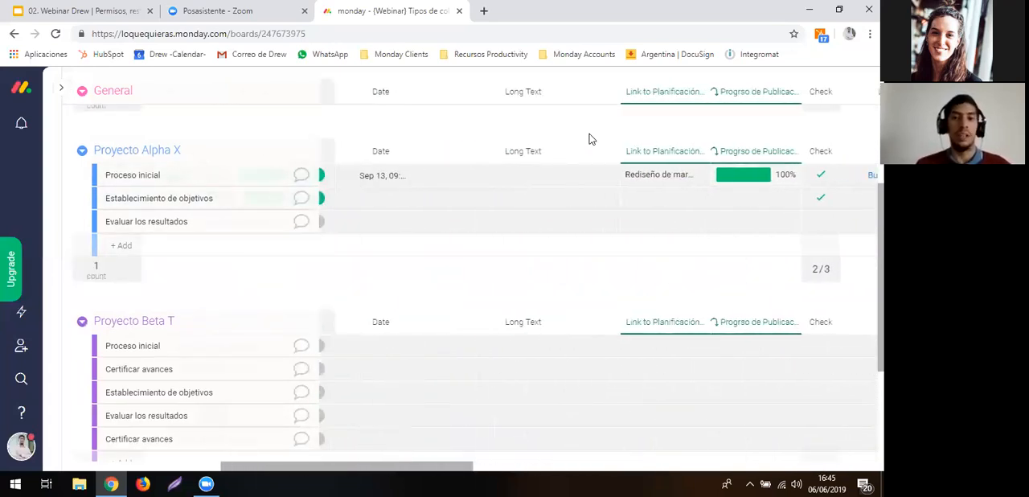
pyautogui.hscroll(-10, 589, 139)
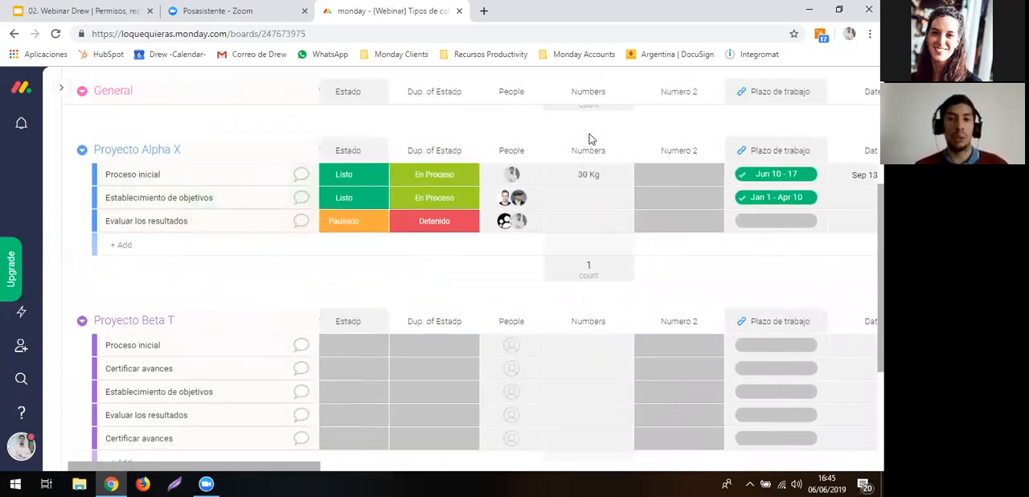
pyautogui.hscroll(-2, 591, 138)
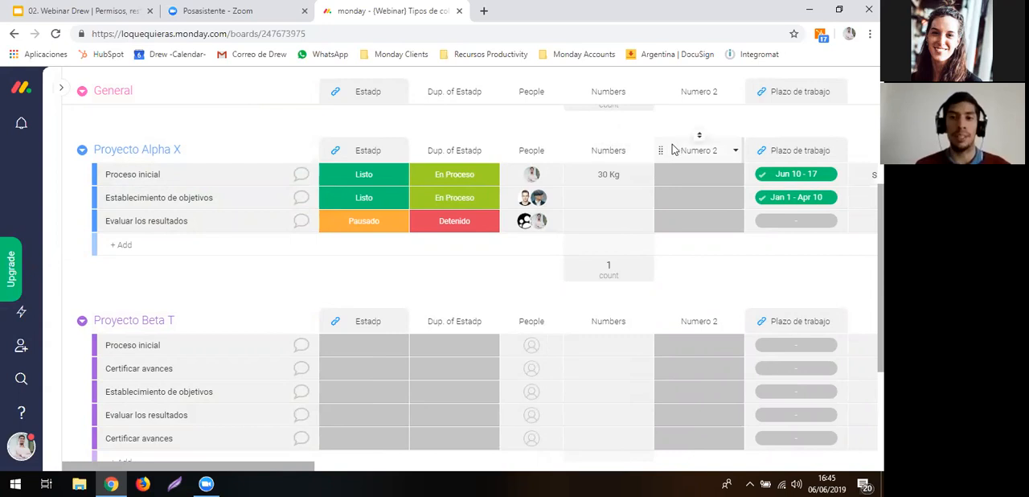
pyautogui.moveTo(662, 148); pyautogui.dragTo(513, 157)
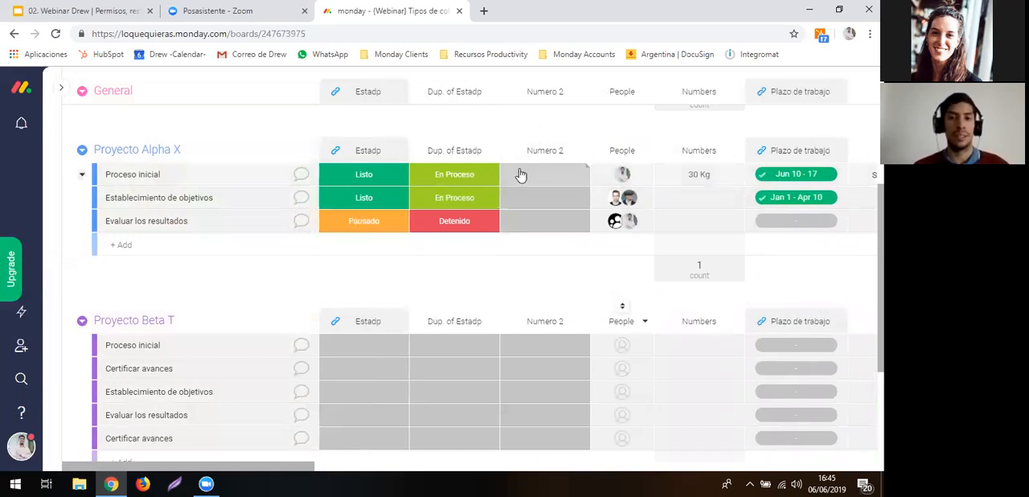
# - Add a Progress Tracking column from the Column Center directly after the Numero 2 column
pyautogui.click(581, 153)
pyautogui.moveTo(599, 413)
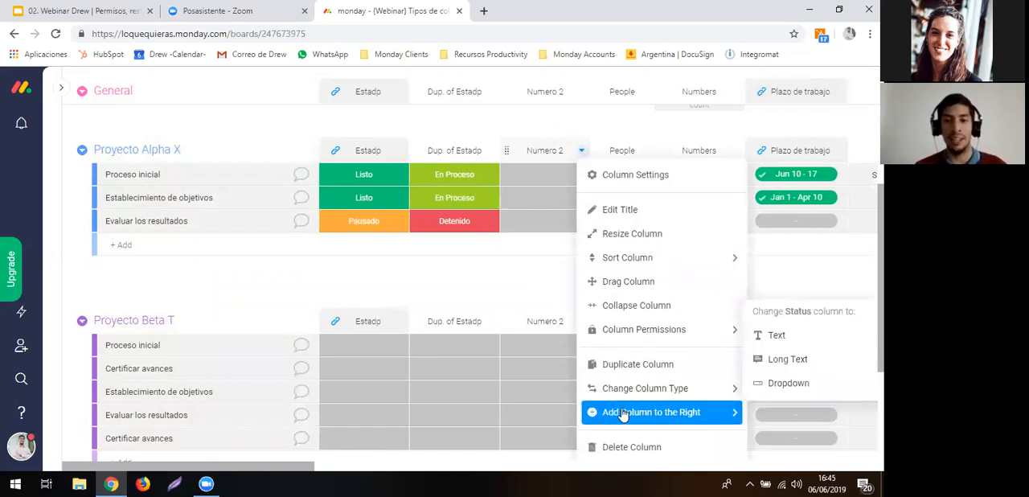
pyautogui.click(756, 406)
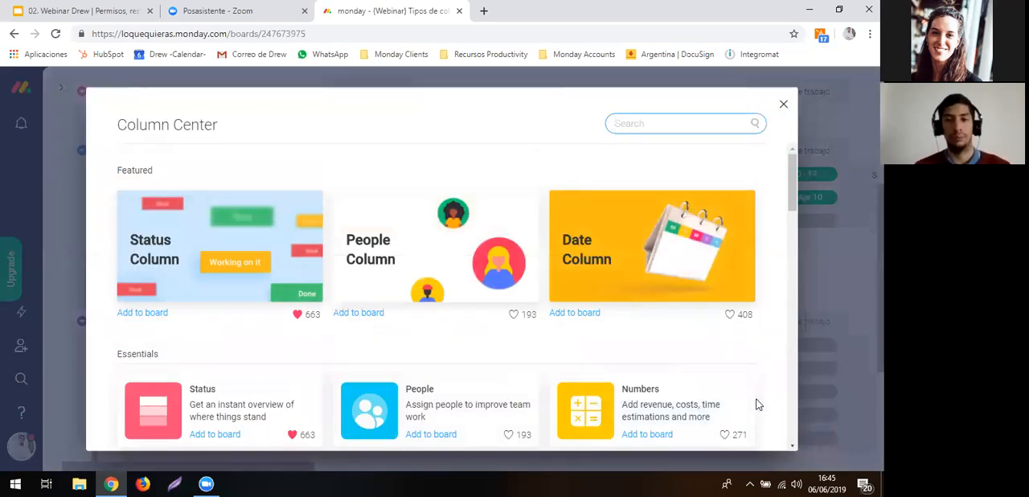
pyautogui.write('progr')
pyautogui.click(199, 220)
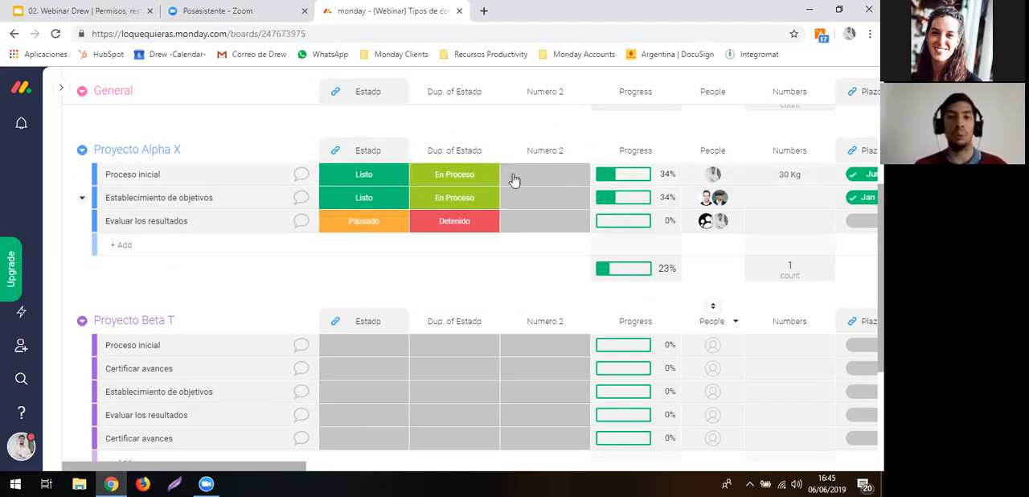
# - For Proceso inicial in Proyecto Alpha X, set Dup. of Estadp to Listo and Estadp to En análisis
pyautogui.click(470, 181)
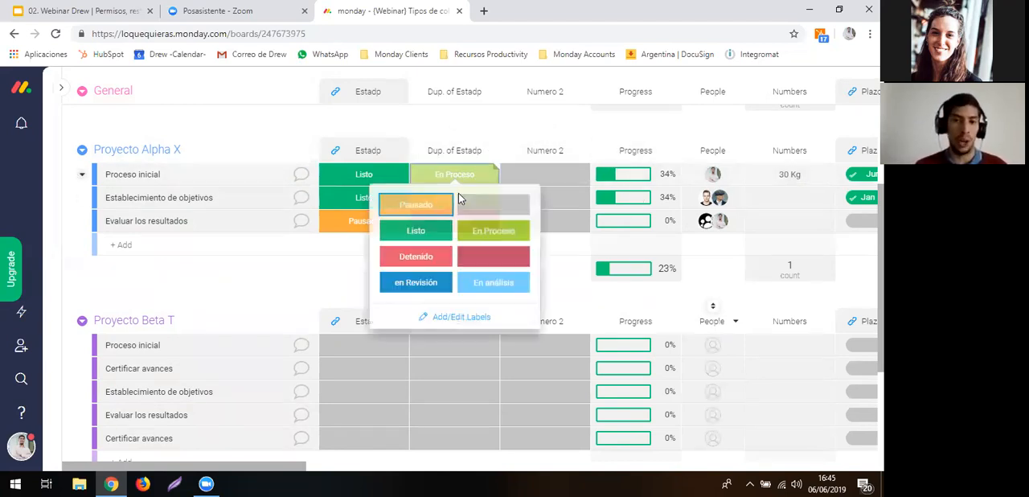
pyautogui.click(438, 232)
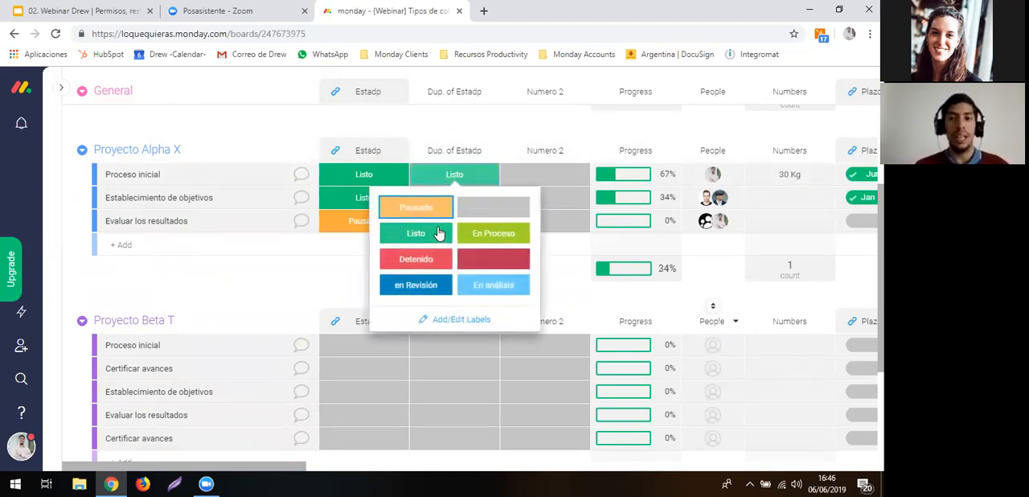
pyautogui.click(386, 186)
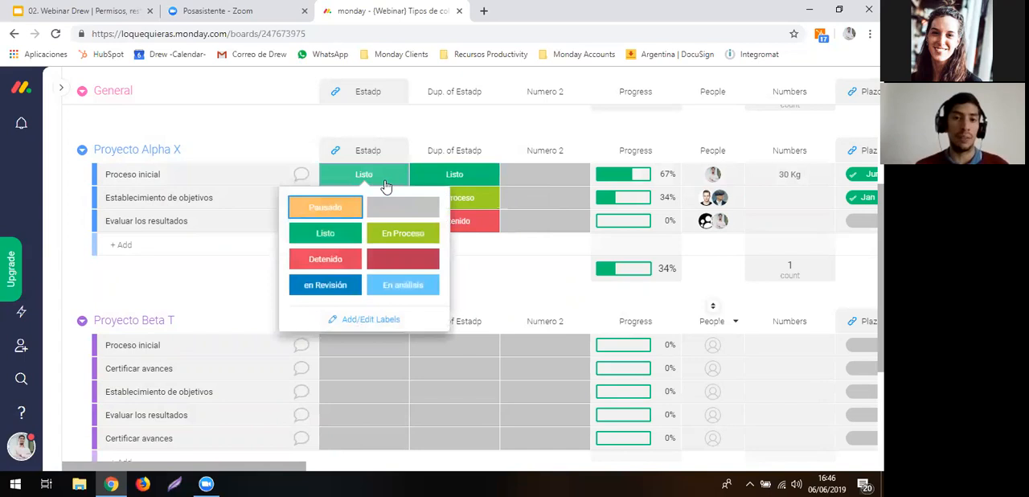
pyautogui.click(376, 287)
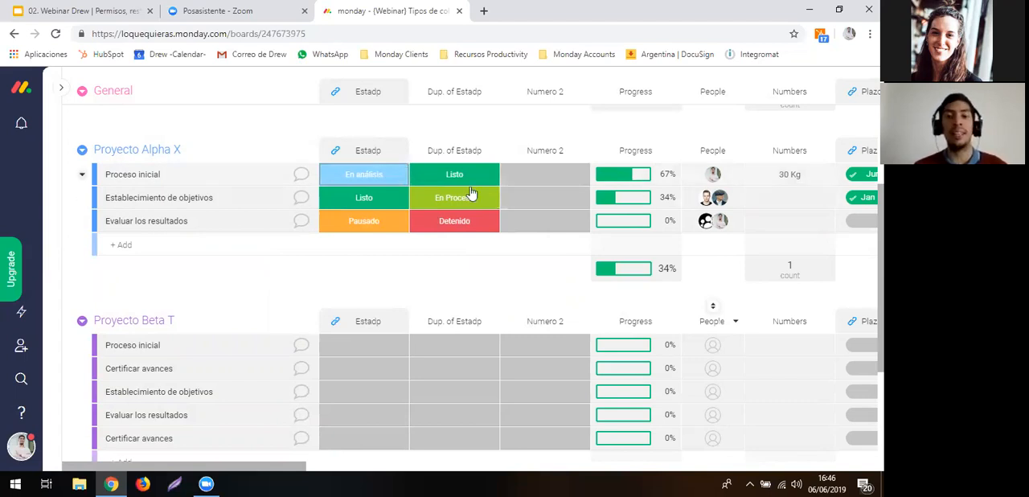
# - Switch Proceso inicial's Estadp to Pausado and back to En análisis, and set its Dup. of Estadp to En análisis
pyautogui.click(361, 179)
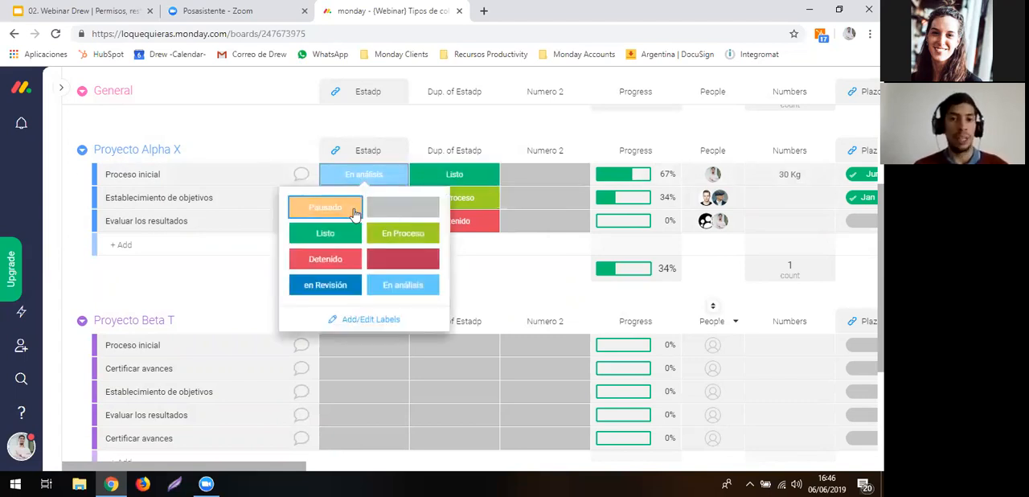
pyautogui.click(354, 210)
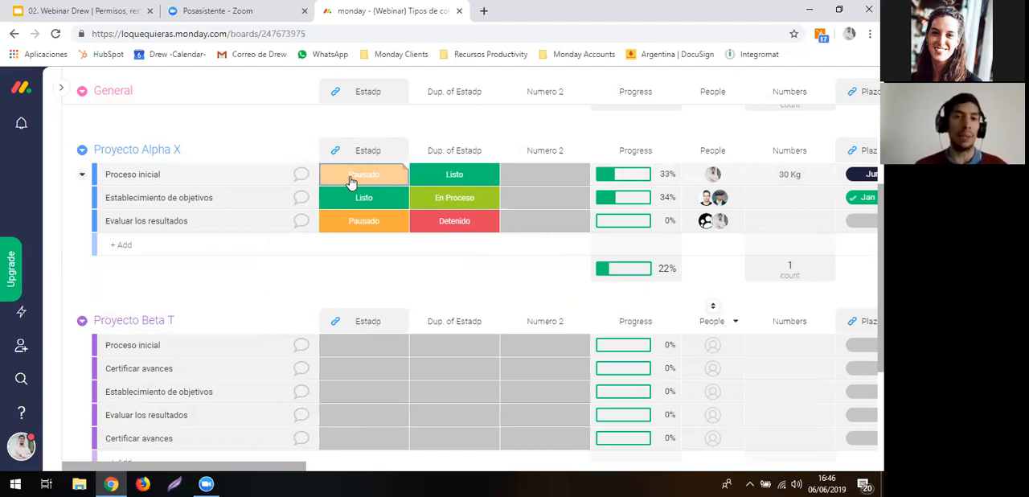
pyautogui.click(351, 180)
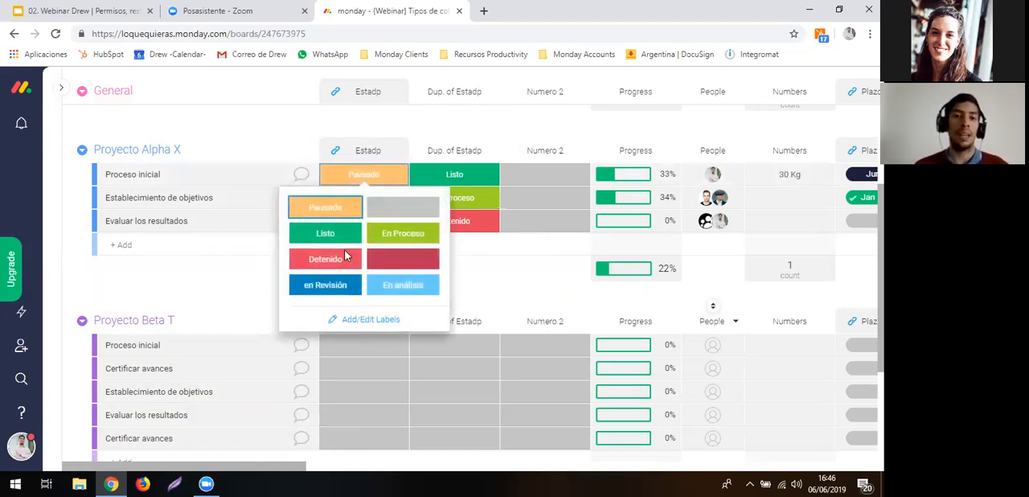
pyautogui.click(389, 288)
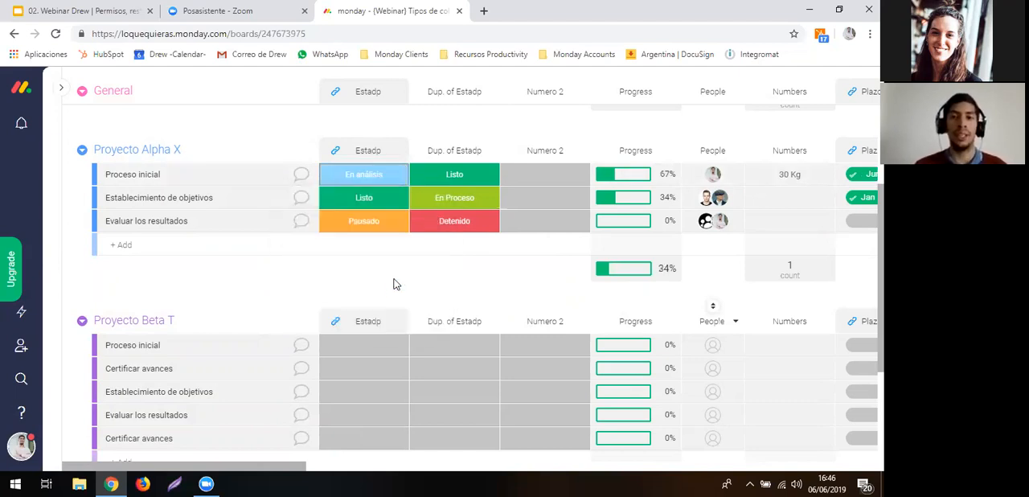
pyautogui.click(412, 182)
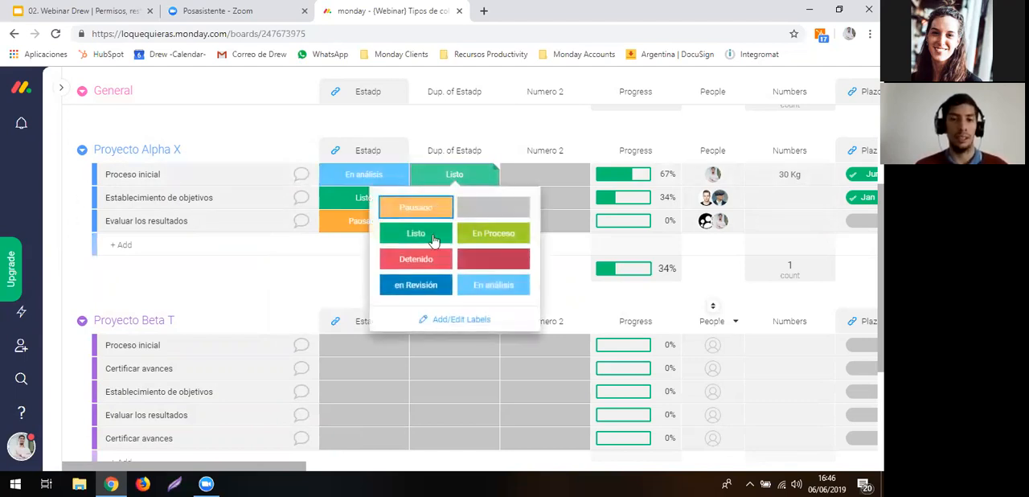
pyautogui.click(499, 286)
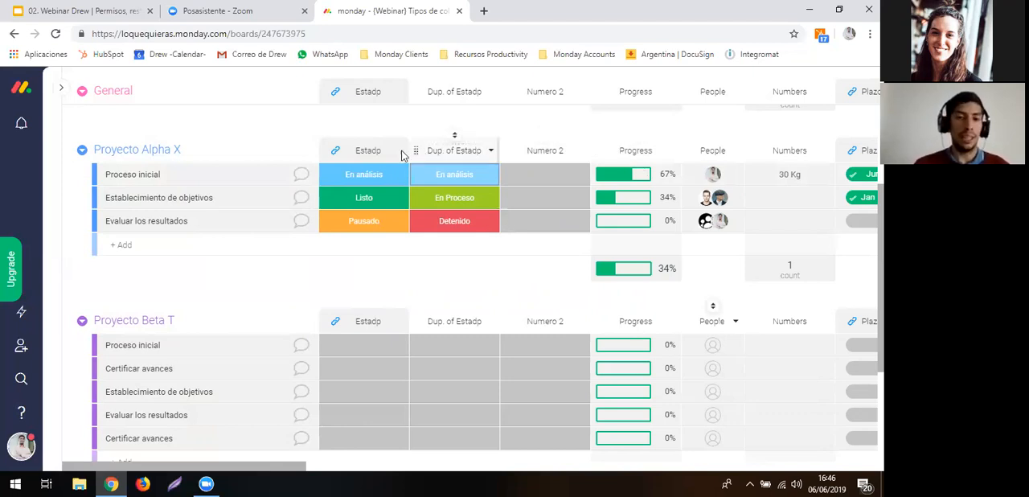
# - Rename the Estadp, Dup. of Estadp and Numero 2 columns to Fase 1, Fase 2 and Fase 3
pyautogui.click(369, 151)
pyautogui.write('Fase ')
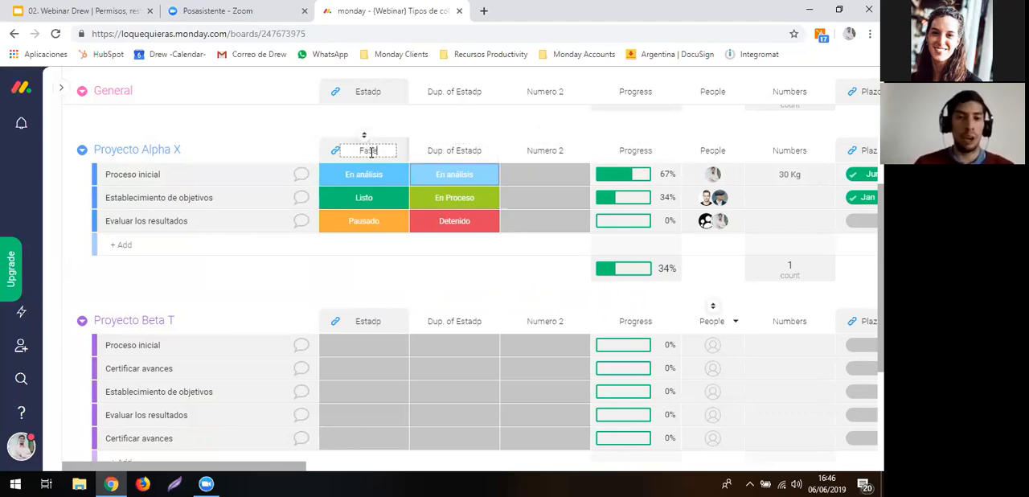
pyautogui.write('1')
pyautogui.press('Return')
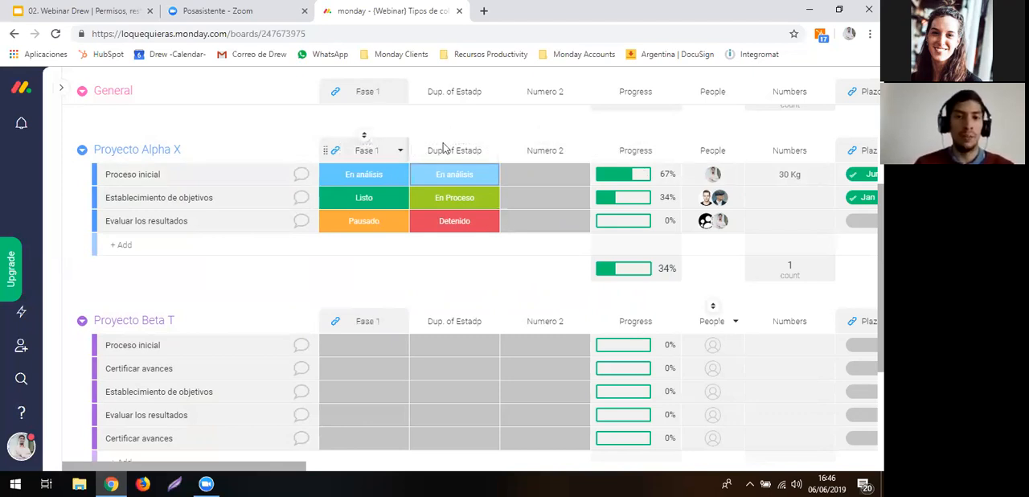
pyautogui.click(459, 152)
pyautogui.write('Fase 2')
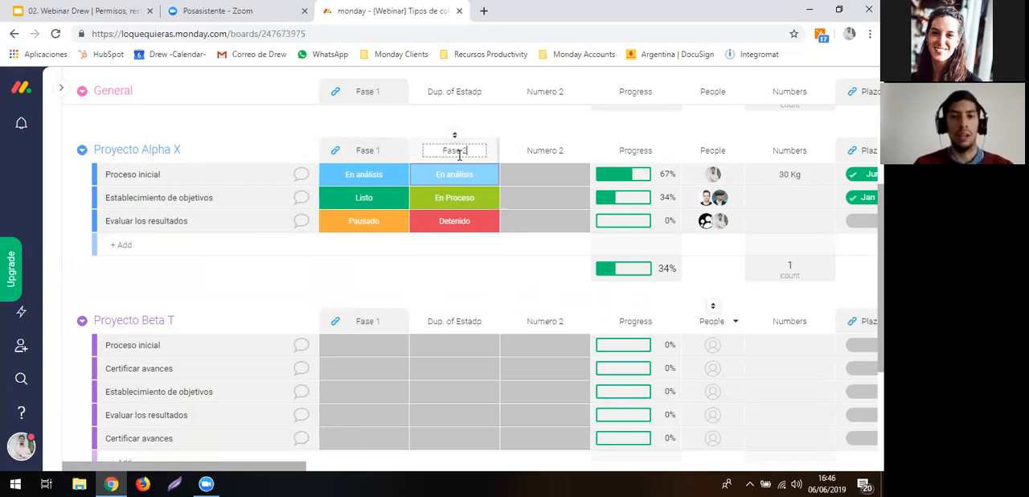
pyautogui.press('Return')
pyautogui.click(543, 151)
pyautogui.write('Fase 3')
pyautogui.press('Return')
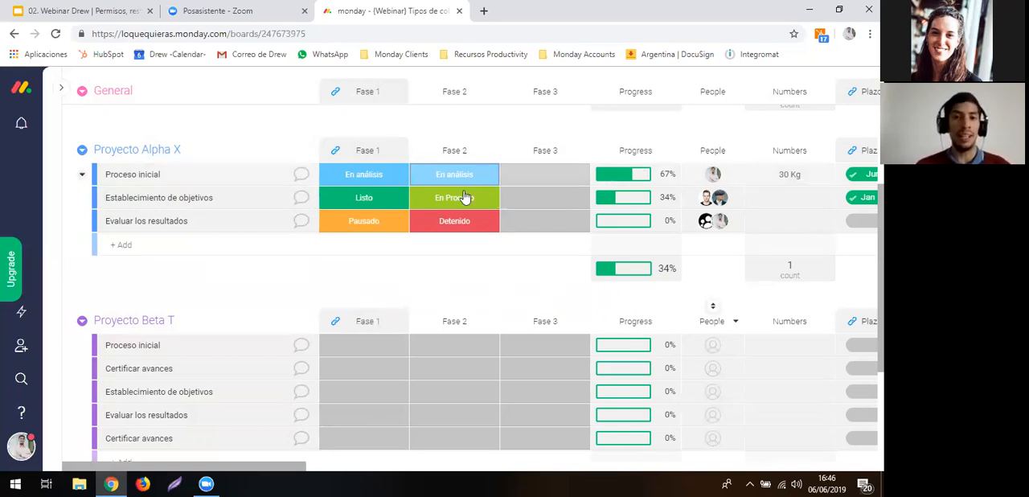
# - Check which status labels are available for Proceso inicial in the Fase 3 column
pyautogui.click(523, 174)
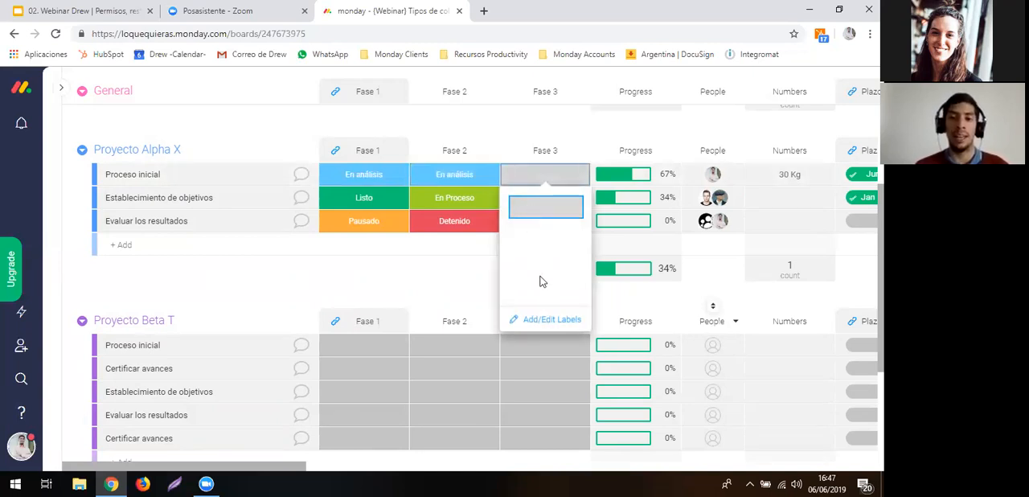
pyautogui.click(491, 136)
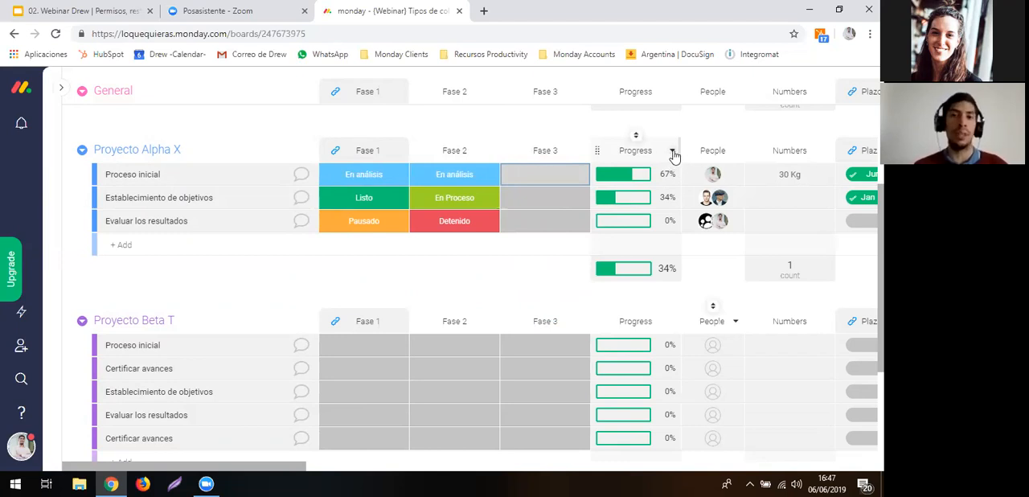
# - Set the Progress column's weights to 25% for Fase 1, 25% for Fase 2 and 50% for Fase 3, and save them
pyautogui.click(672, 152)
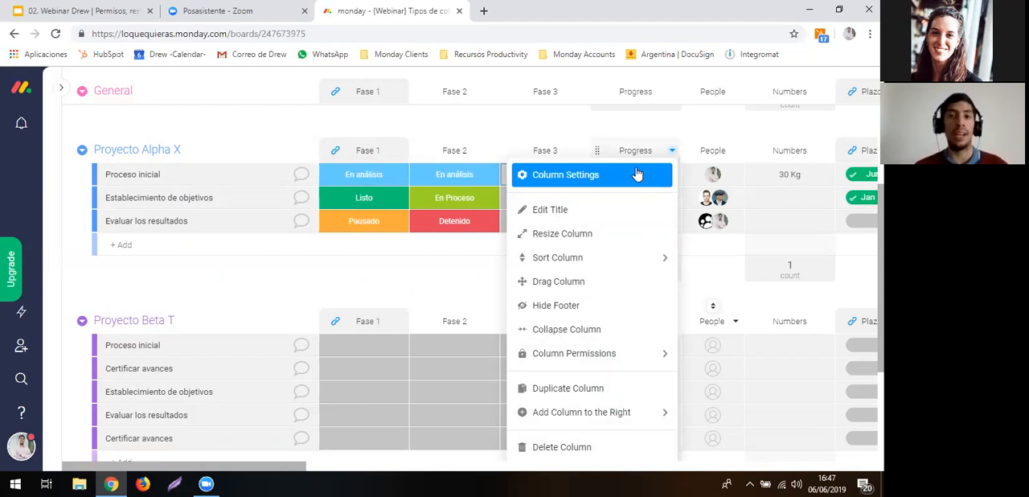
pyautogui.click(637, 174)
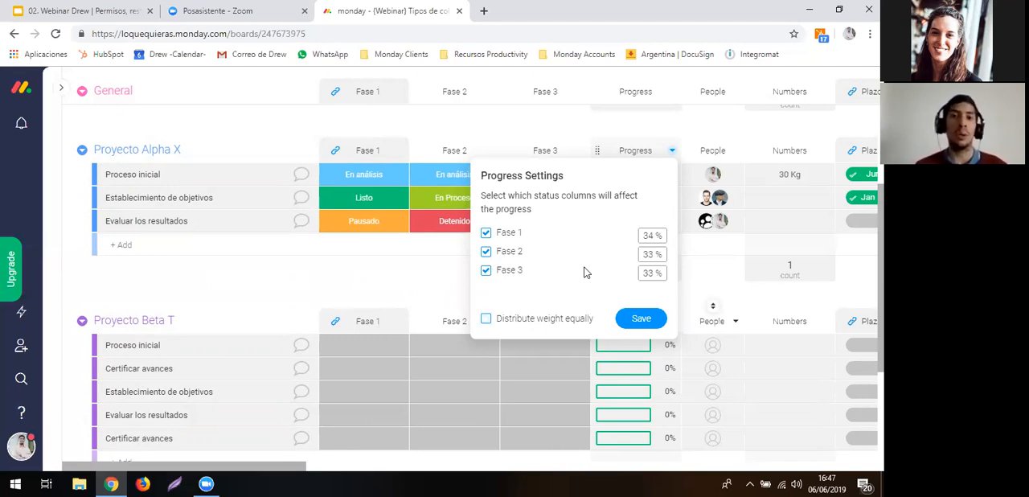
pyautogui.click(652, 235)
pyautogui.write('25')
pyautogui.click(653, 254)
pyautogui.write('25')
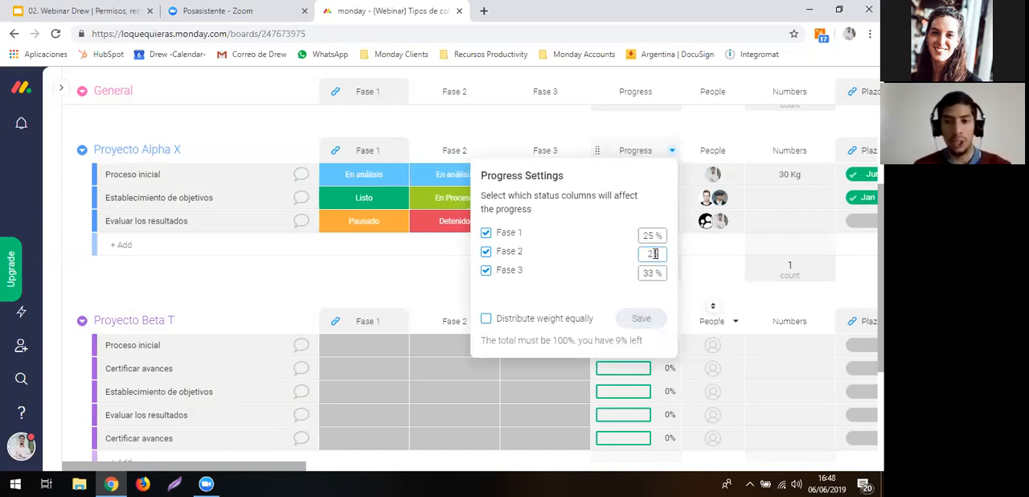
pyautogui.click(651, 272)
pyautogui.write('50')
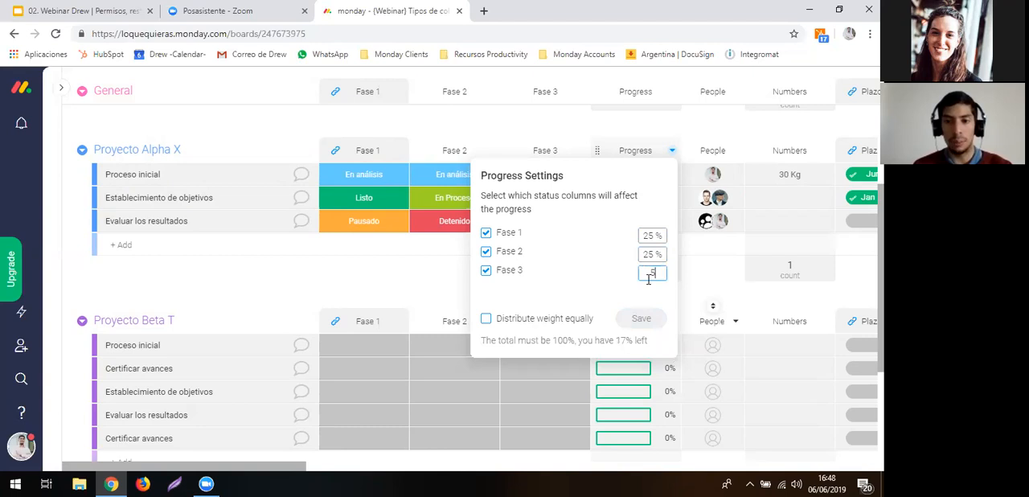
pyautogui.click(621, 281)
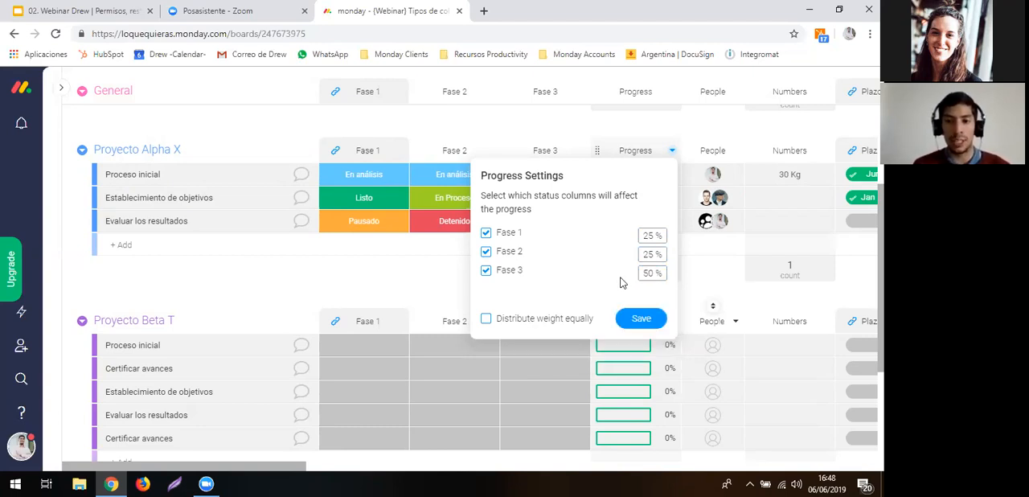
pyautogui.click(648, 320)
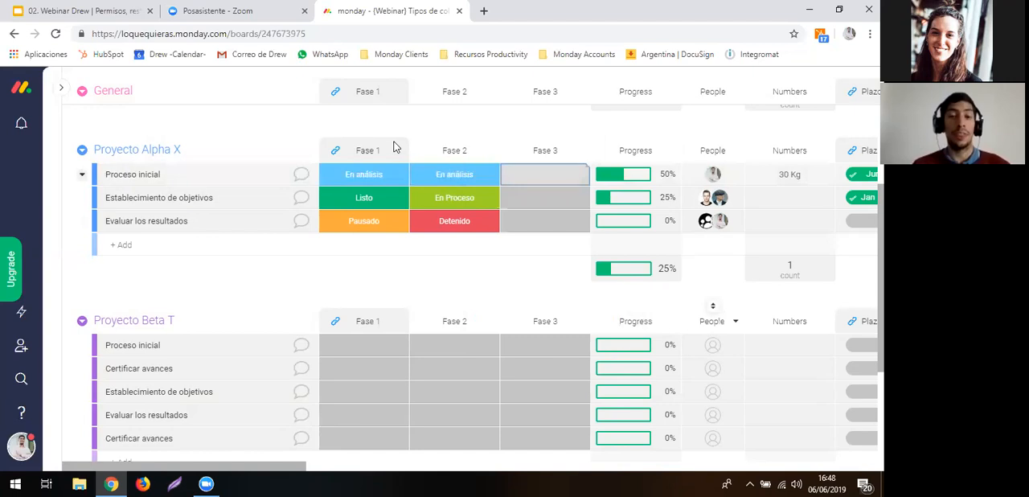
# - Create a green Listo label in the Fase 3 column and assign it to Establecimiento de objetivos in Proyecto Alpha X
pyautogui.click(518, 210)
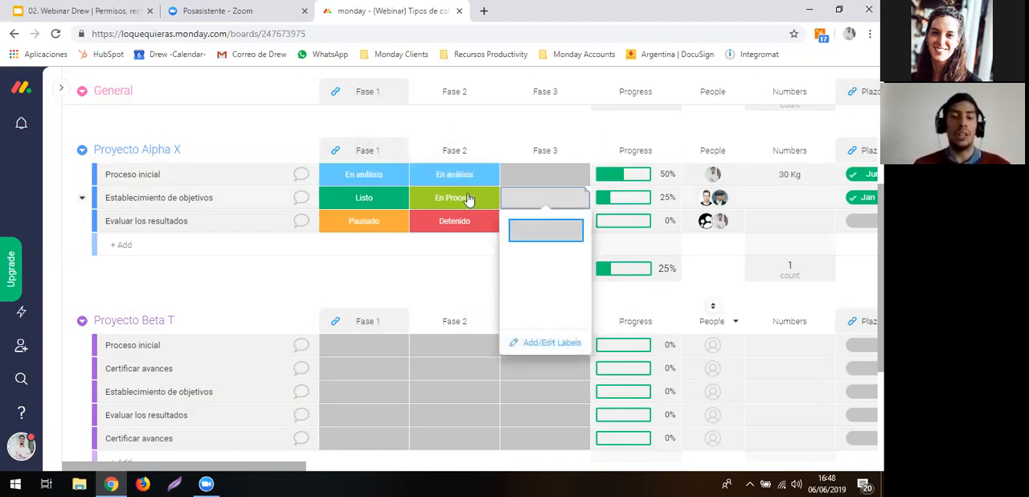
pyautogui.click(541, 343)
pyautogui.click(555, 371)
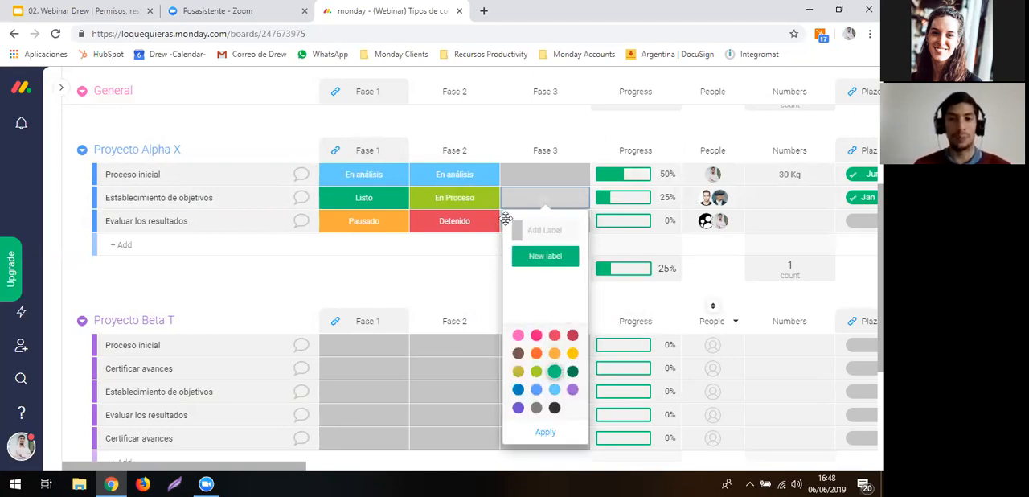
pyautogui.click(532, 256)
pyautogui.write('Listo')
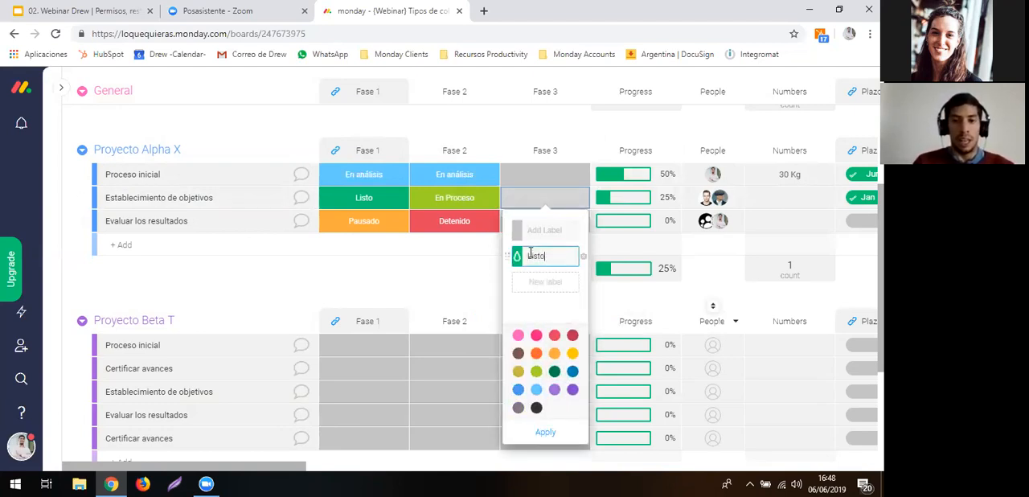
pyautogui.press('Return')
pyautogui.click(544, 254)
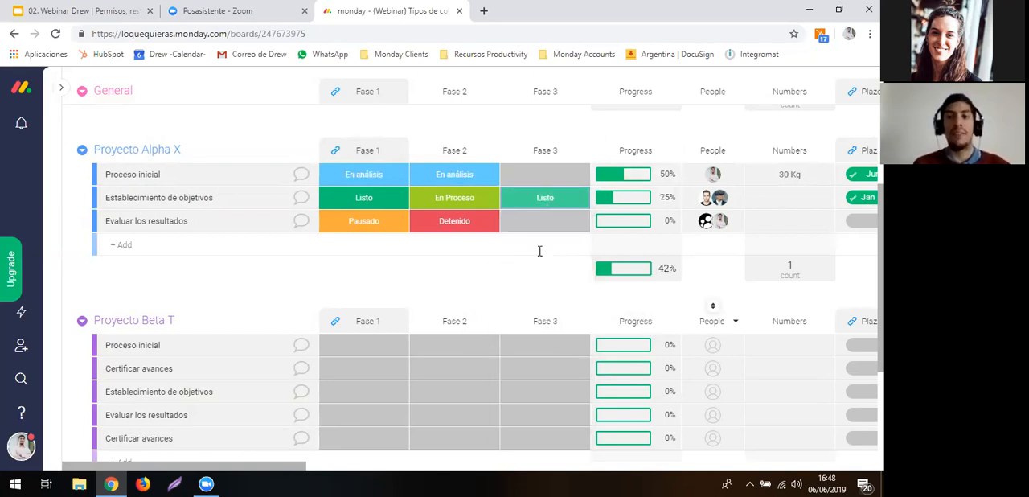
# - Set the Fase 1 status of Establecimiento de objetivos in Proyecto Alpha X to Pausado
pyautogui.click(354, 197)
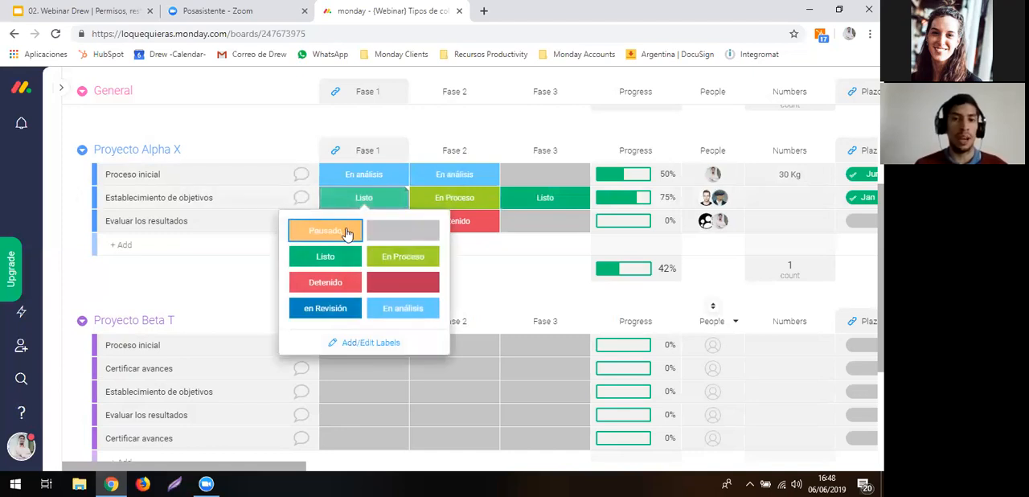
pyautogui.click(347, 232)
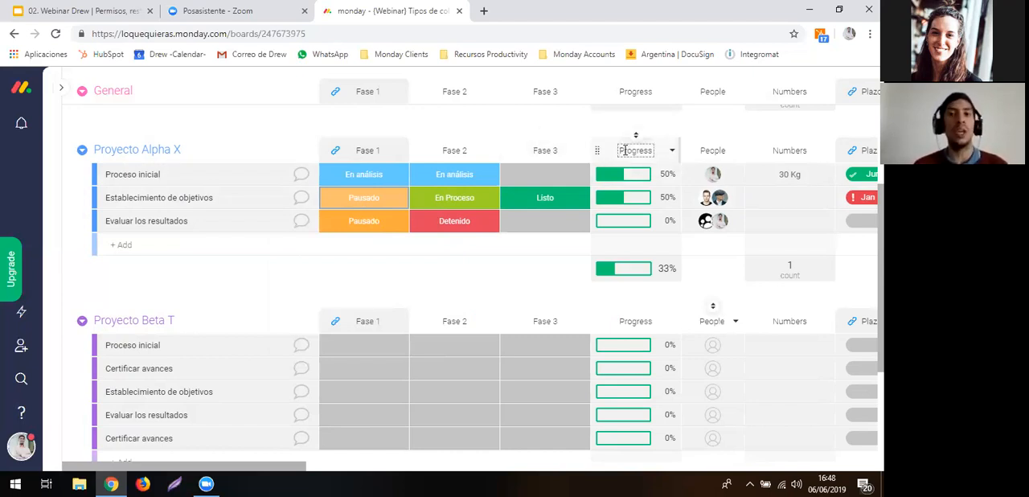
# - Add a Dropdown column from the Board Power-Up group to the end of the board
pyautogui.hscroll(8, 696, 149)
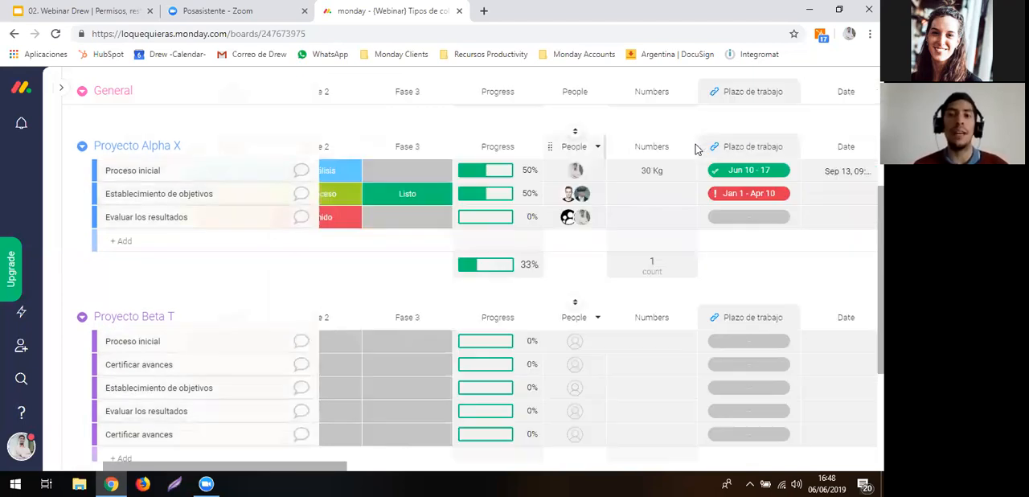
pyautogui.hscroll(10, 734, 144)
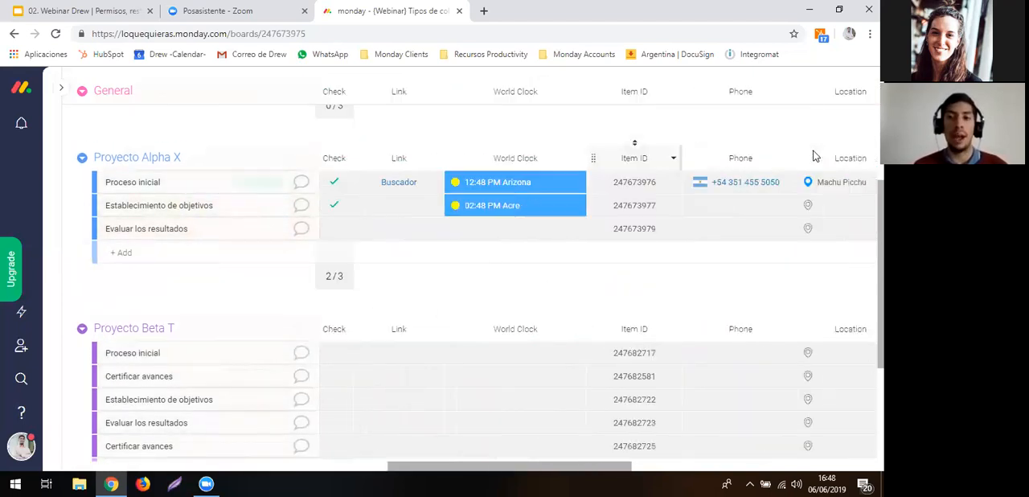
pyautogui.hscroll(6, 818, 169)
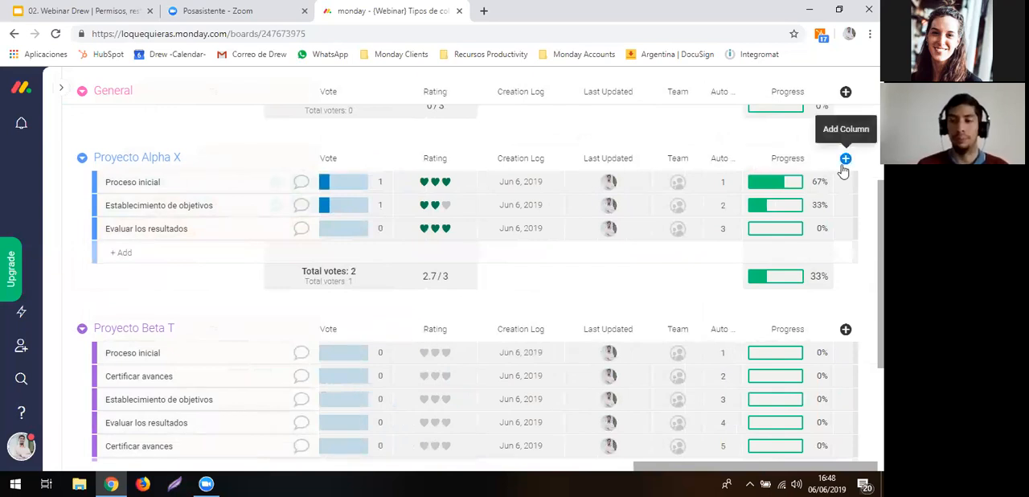
pyautogui.click(846, 159)
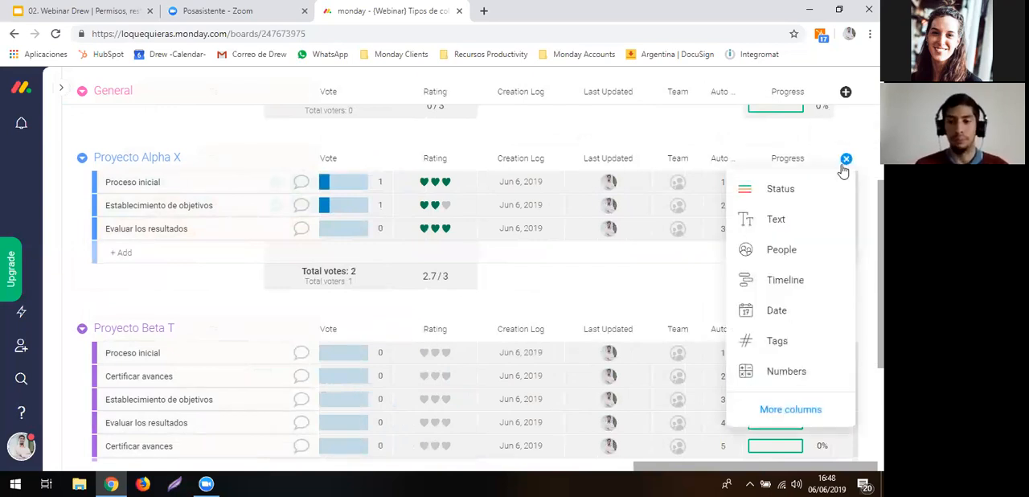
pyautogui.click(822, 408)
pyautogui.scroll(-1, 647, 361)
pyautogui.scroll(-10, 648, 363)
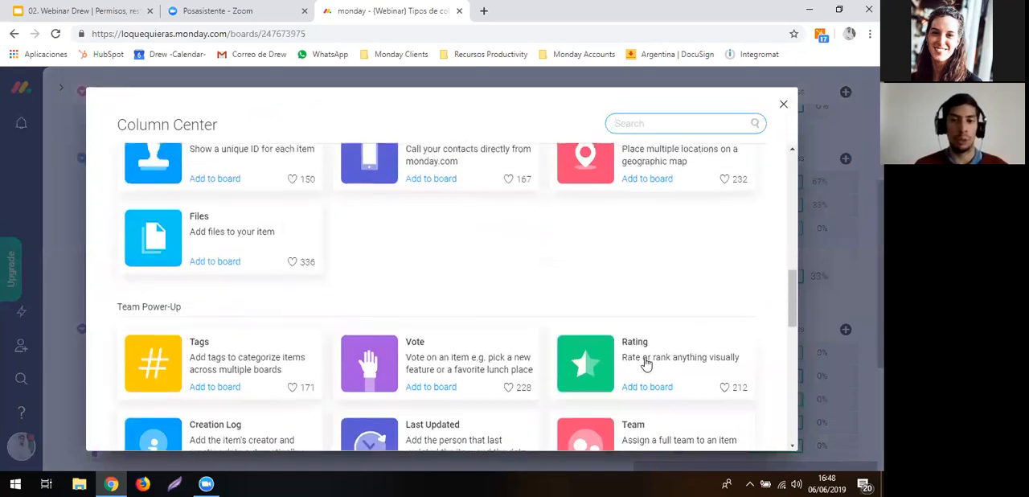
pyautogui.scroll(-5, 646, 365)
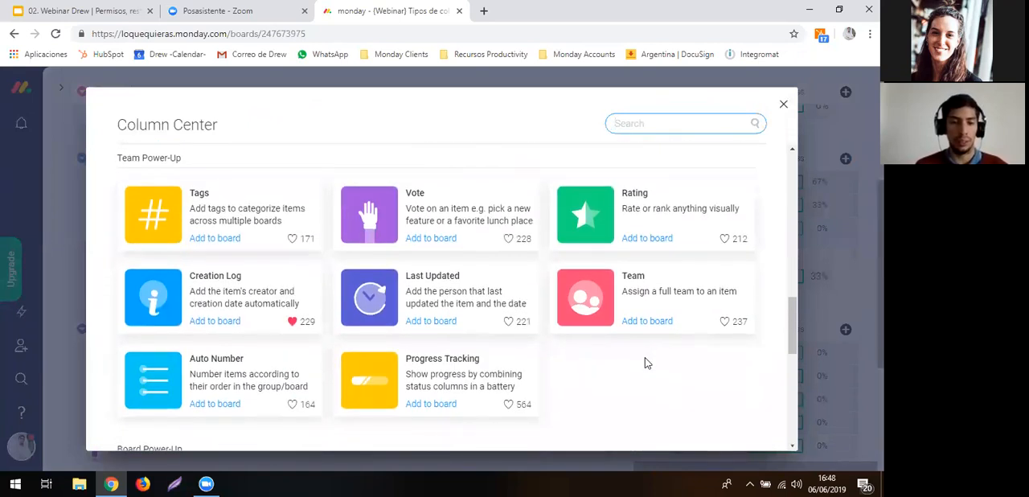
pyautogui.scroll(-3, 648, 363)
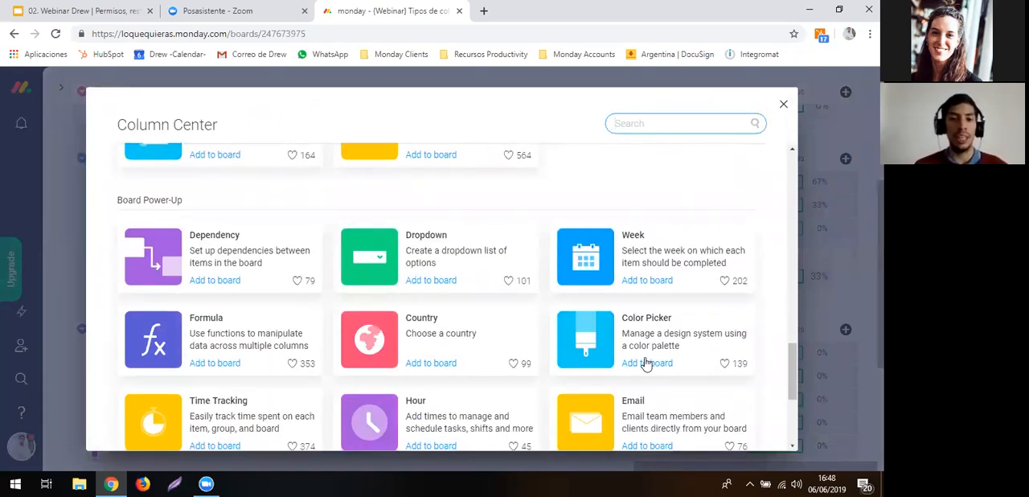
pyautogui.scroll(-1, 648, 364)
pyautogui.scroll(2, 646, 362)
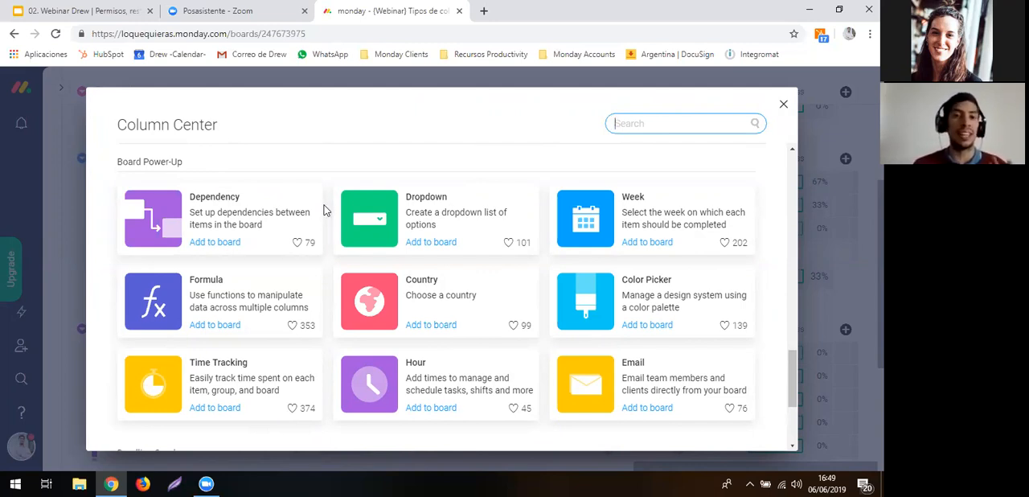
pyautogui.click(378, 225)
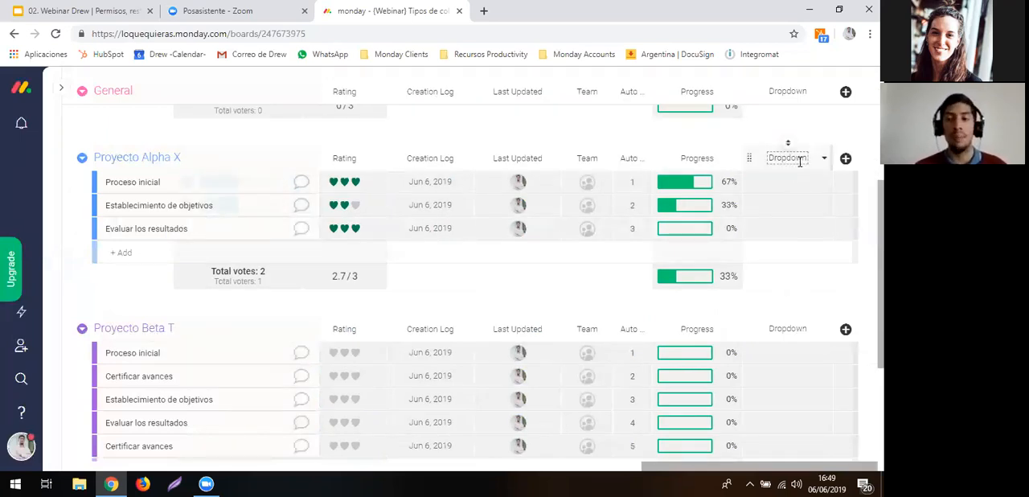
# - Define the Dropdown labels Proveedor A, Proveedor B and Proveedor C, and assign Proveedor B to Proceso inicial in Proyecto Alpha X
pyautogui.click(790, 184)
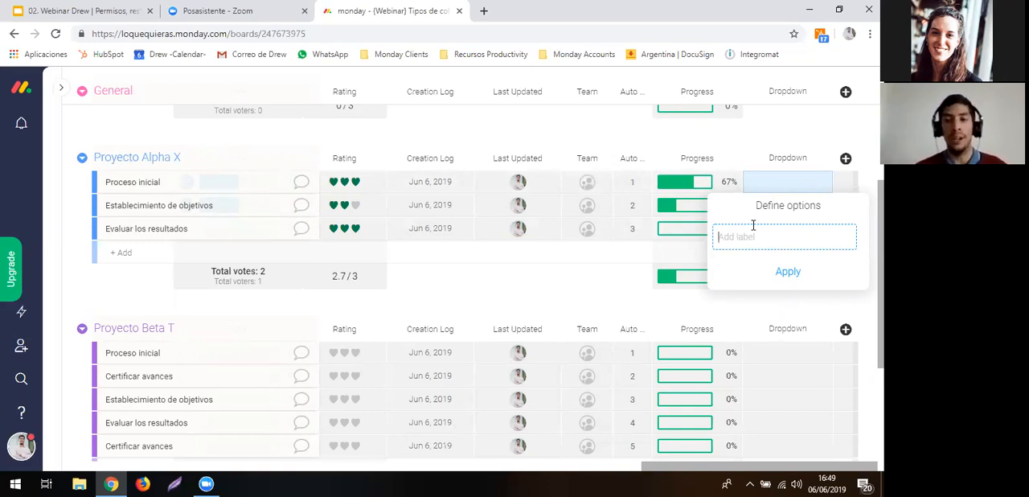
pyautogui.write('Pro')
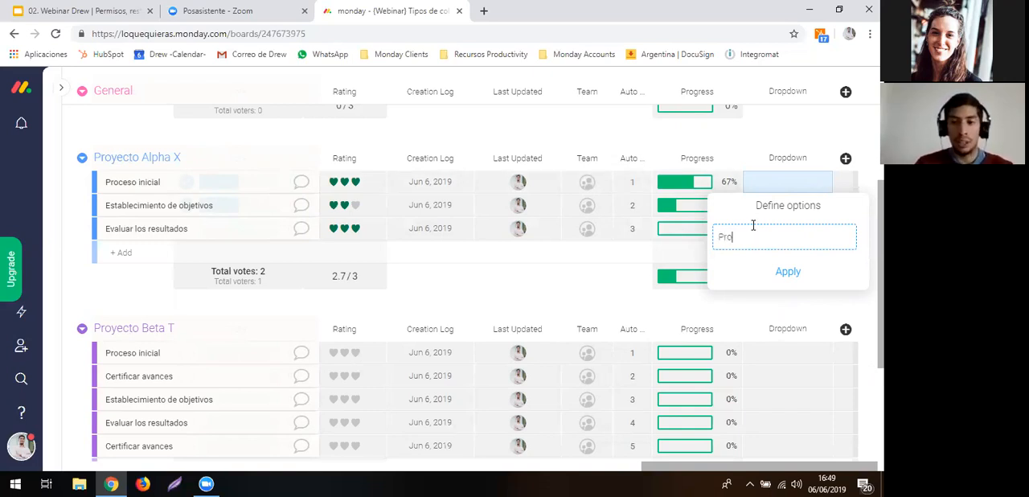
pyautogui.write('veedor A')
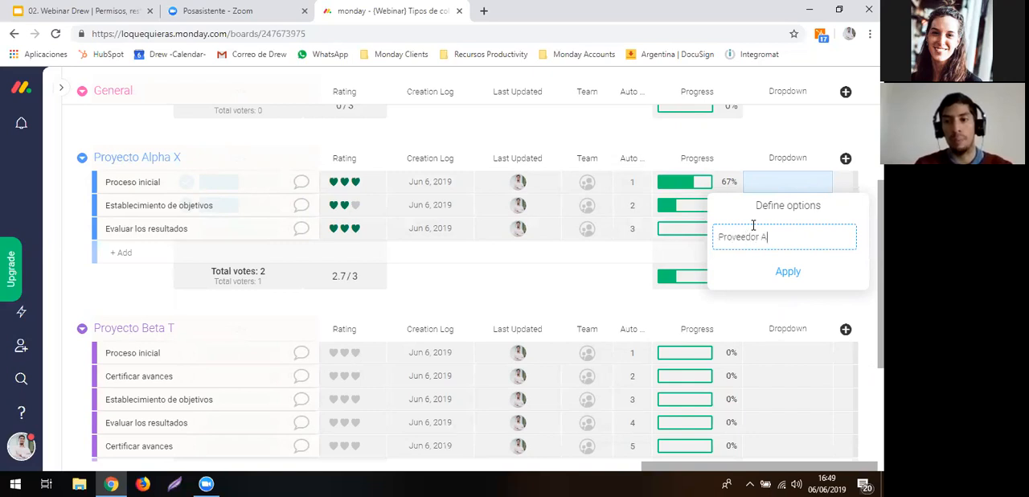
pyautogui.press('Return')
pyautogui.write('Pro')
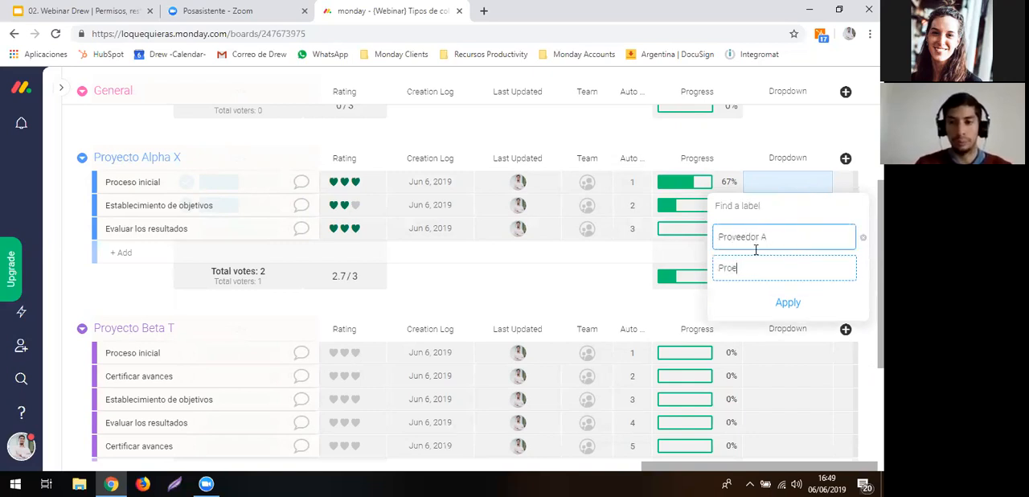
pyautogui.write('veedor B')
pyautogui.press('Return')
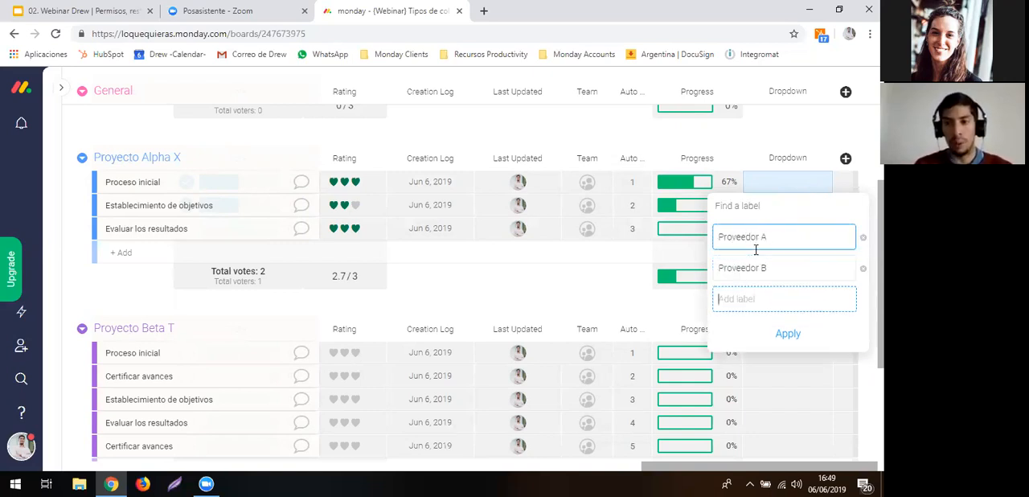
pyautogui.write('Proveedor C')
pyautogui.press('Return')
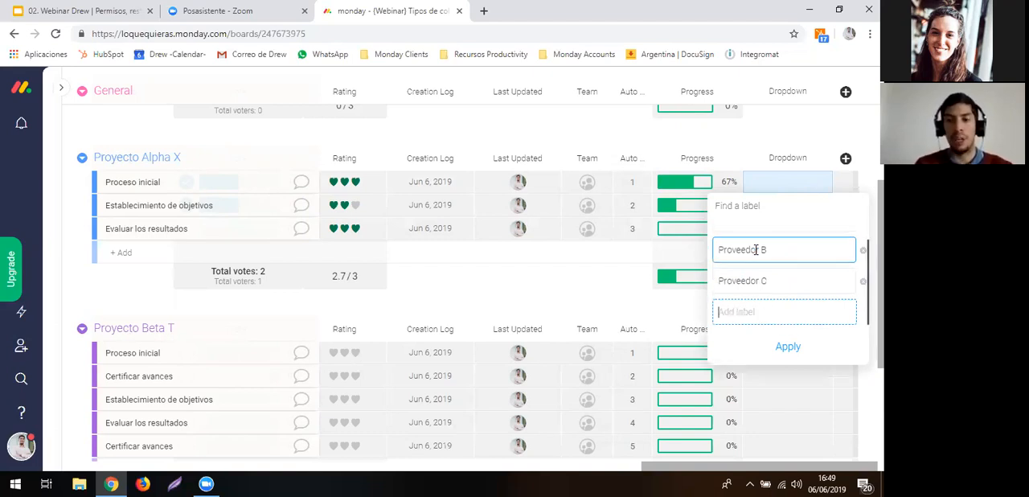
pyautogui.click(701, 144)
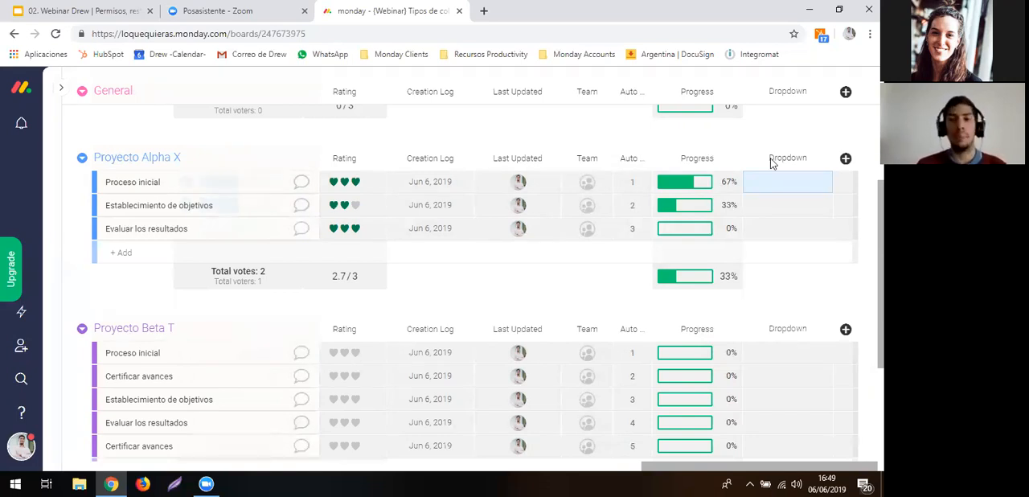
pyautogui.click(808, 188)
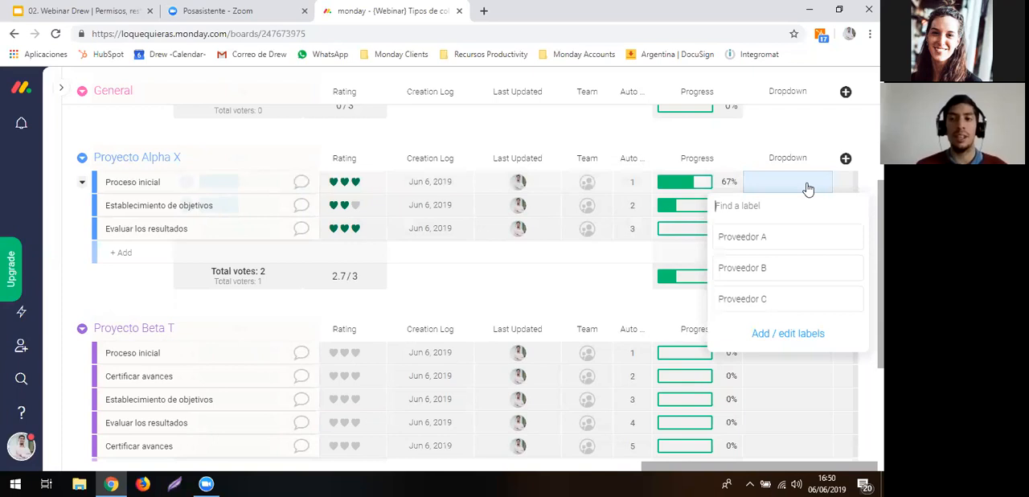
pyautogui.click(759, 269)
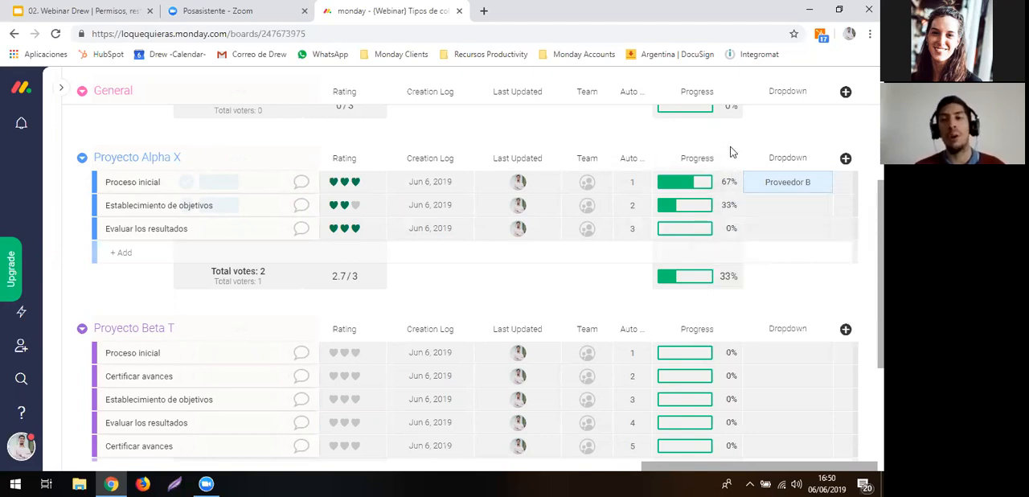
# - Add a Week column from the Board Power-Up group after the Dropdown column
pyautogui.click(846, 159)
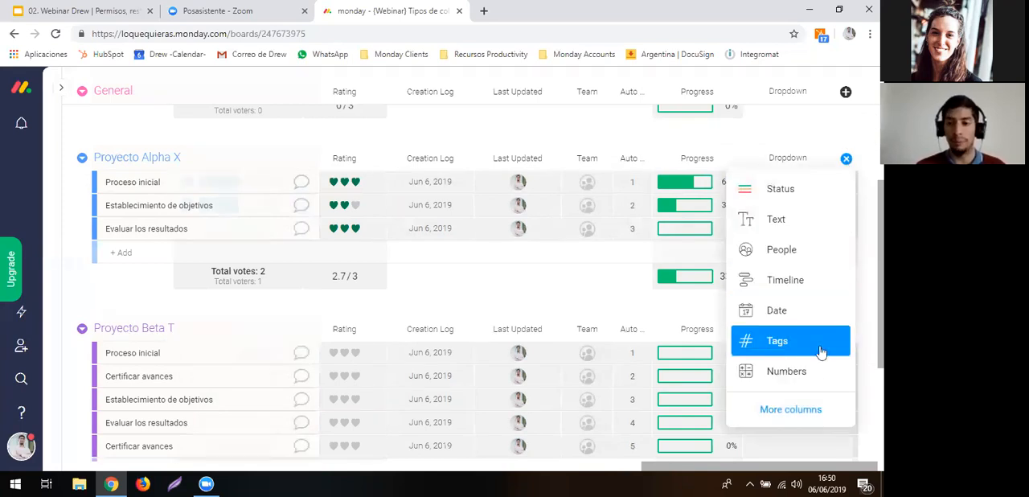
pyautogui.click(768, 411)
pyautogui.scroll(-10, 672, 402)
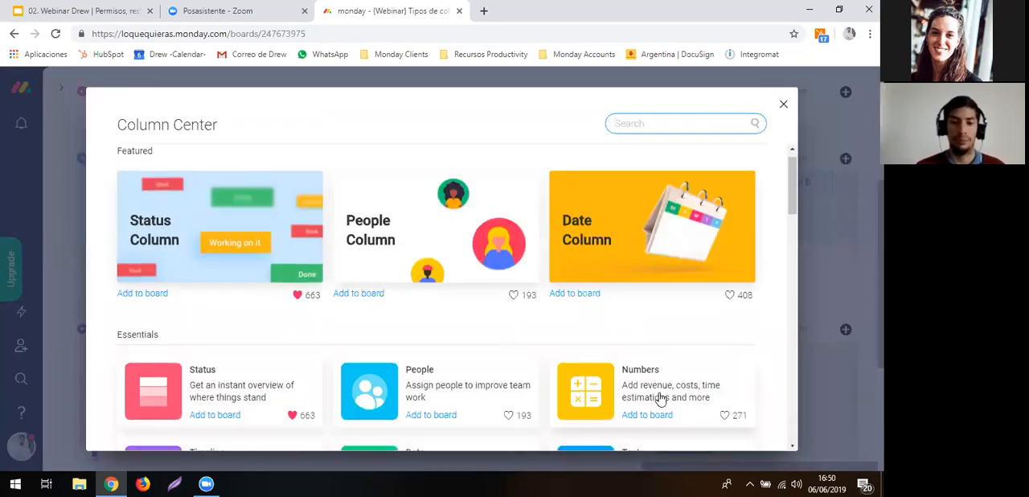
pyautogui.scroll(-5, 659, 399)
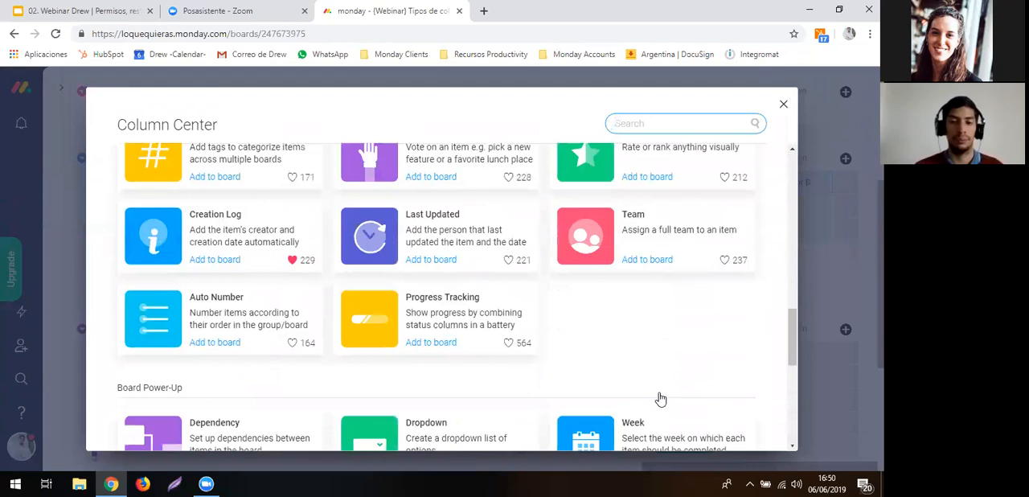
pyautogui.click(619, 201)
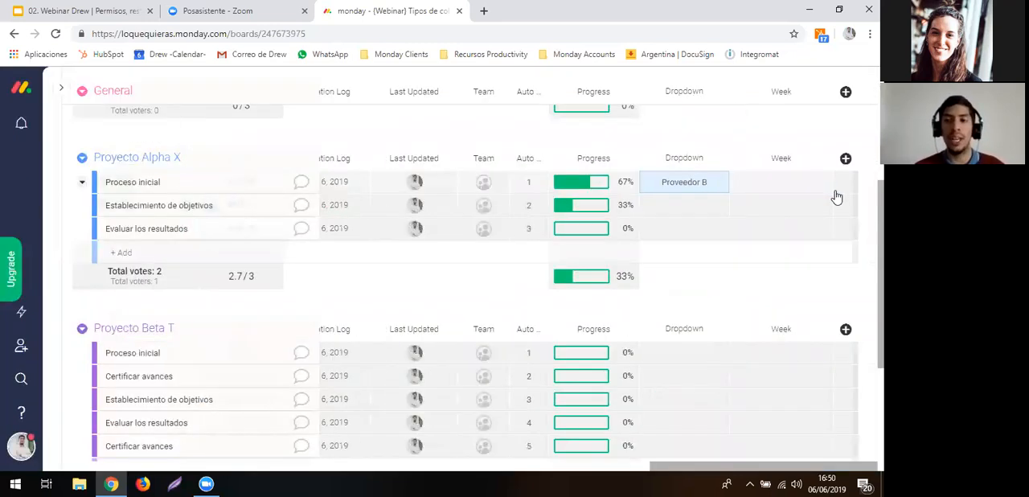
# - Set the Week of Proceso inicial in Proyecto Alpha X to week 27, 01 Jul - 07 Jul 2019
pyautogui.click(765, 182)
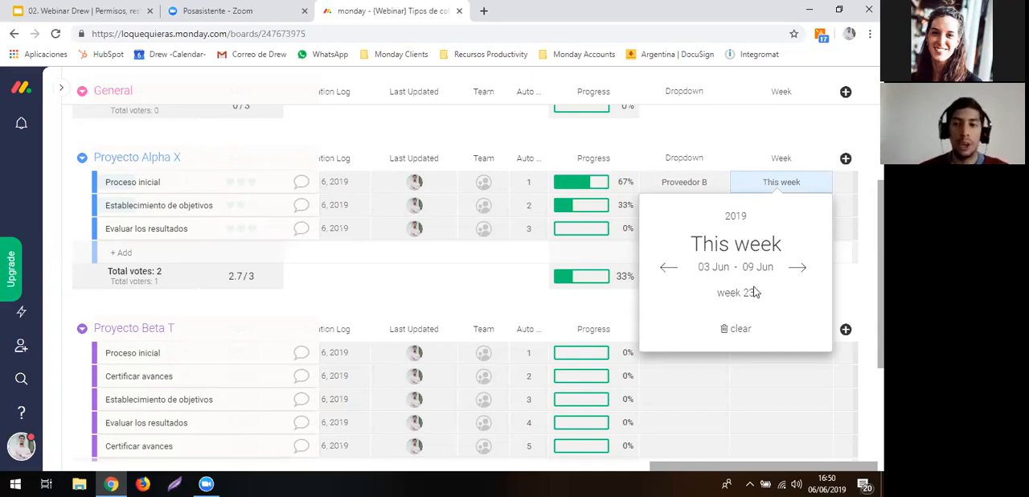
pyautogui.click(795, 268)
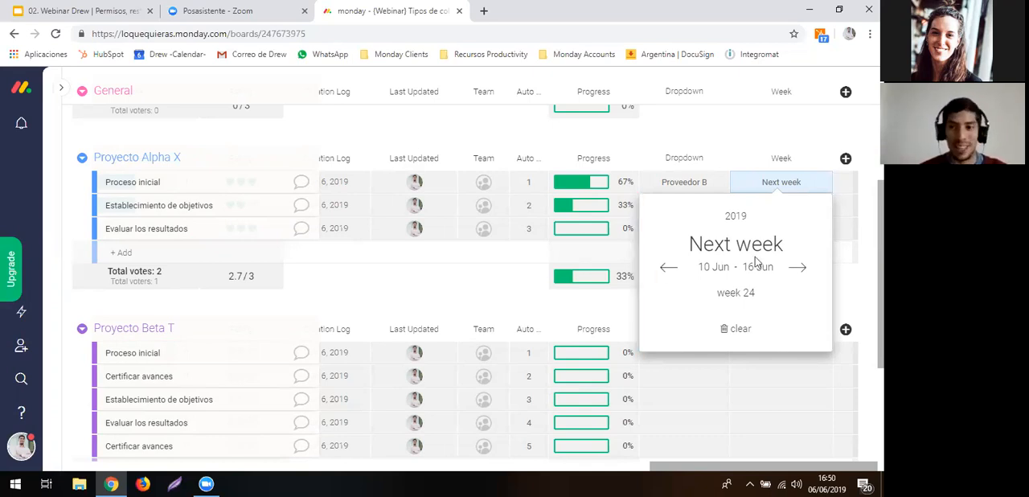
pyautogui.click(796, 271)
pyautogui.click(796, 271)
pyautogui.click(796, 271)
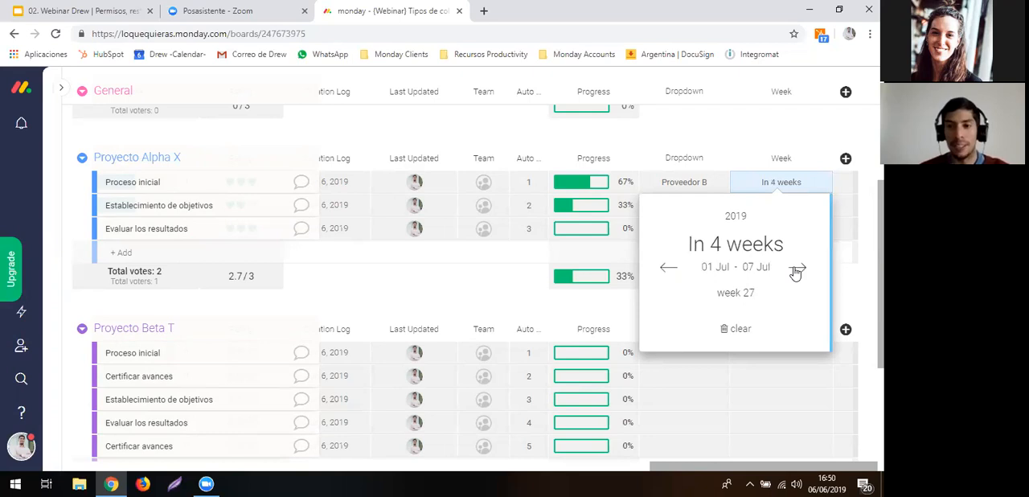
pyautogui.click(708, 133)
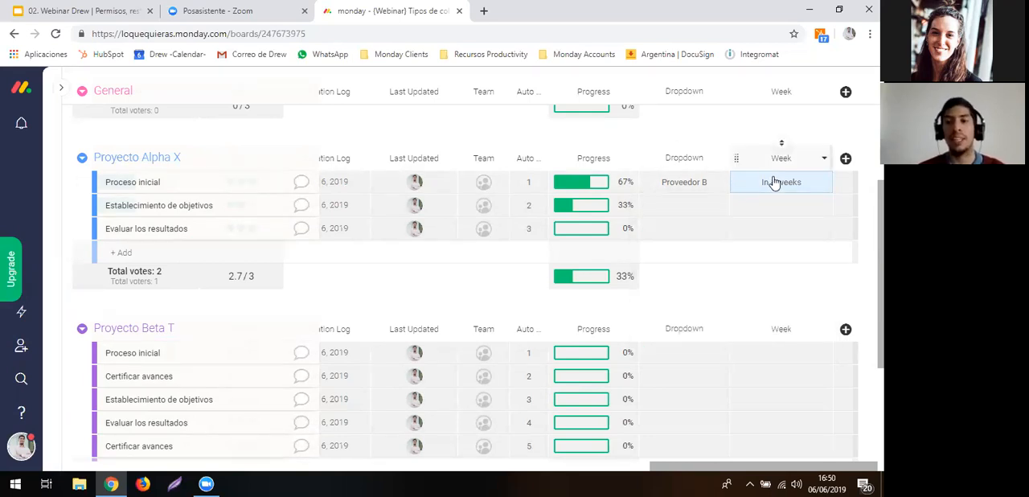
# - Set the Week of Establecimiento de objetivos in Proyecto Alpha X to week 22, 27 May - 02 Jun 2019
pyautogui.click(778, 204)
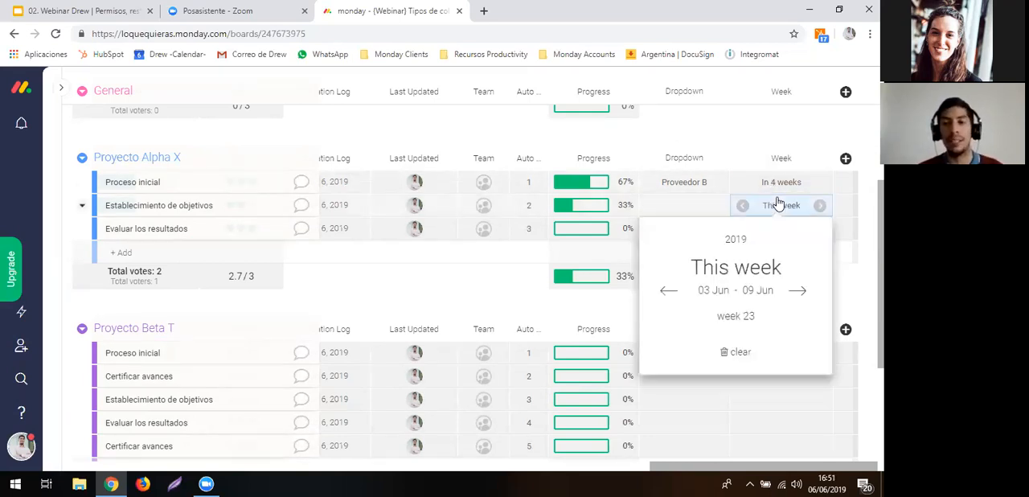
pyautogui.click(669, 290)
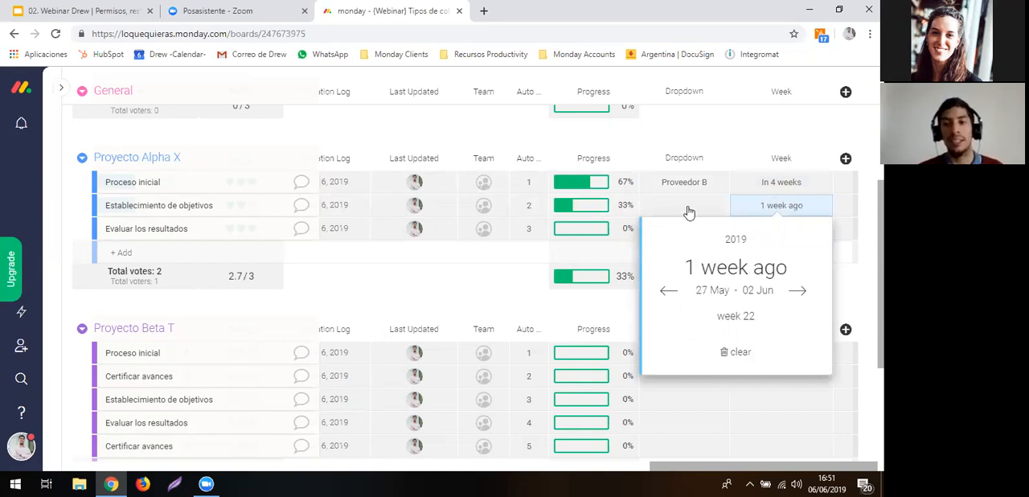
pyautogui.click(682, 134)
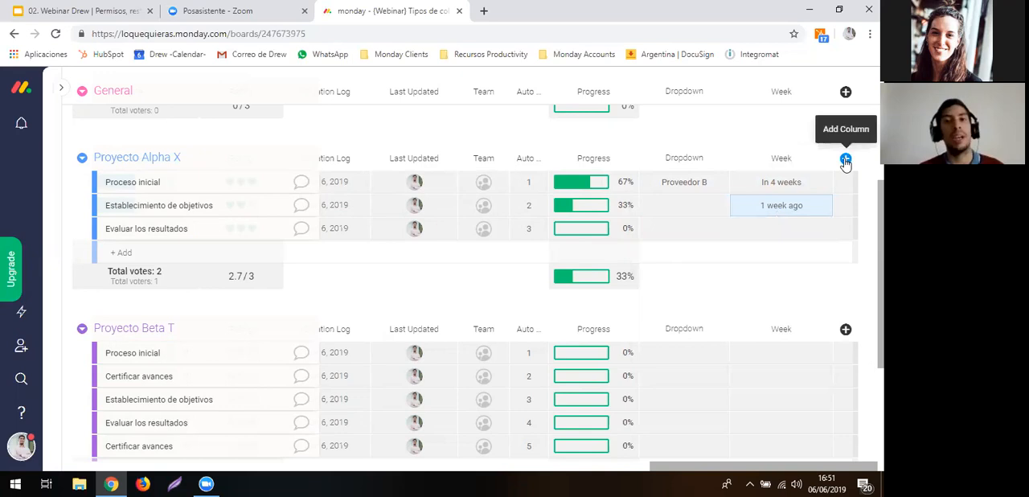
# - Add a Formula column from the Board Power-Up group after the Week column
pyautogui.click(846, 160)
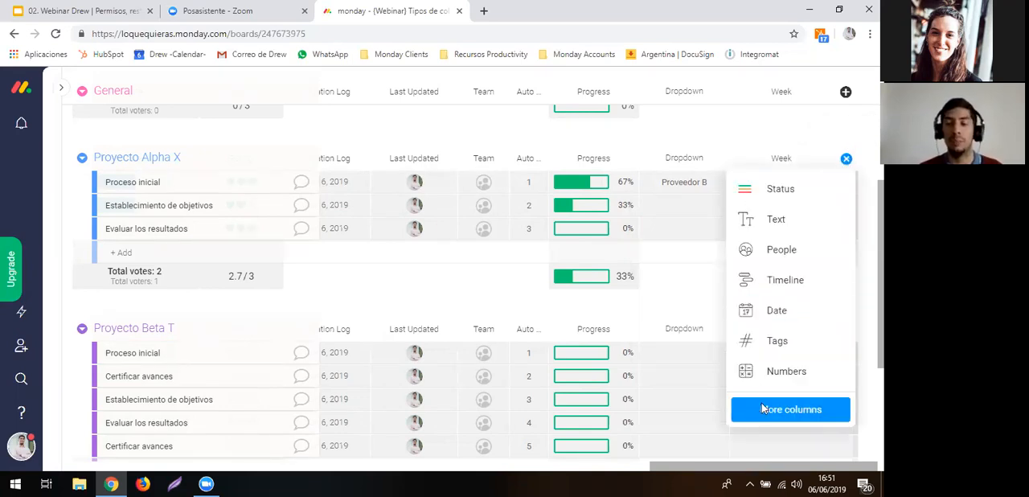
pyautogui.click(791, 409)
pyautogui.scroll(-8, 634, 319)
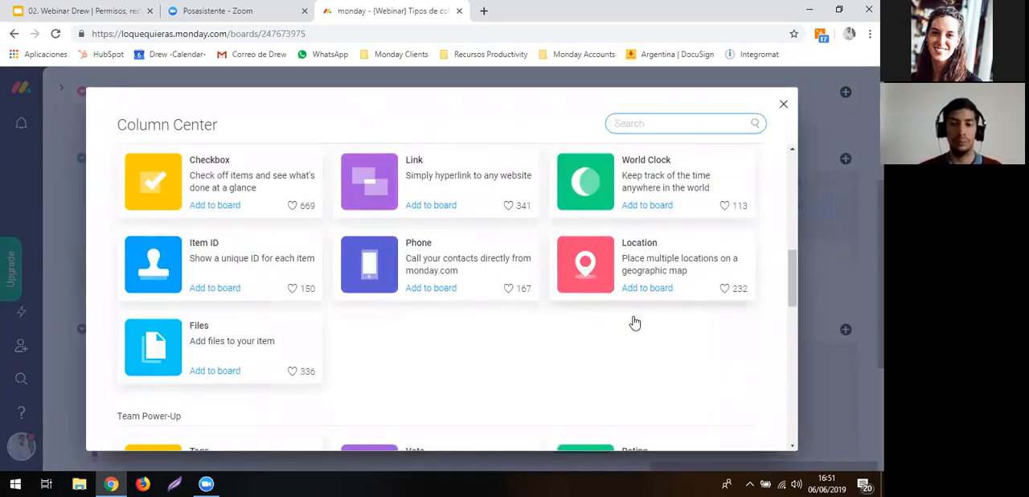
pyautogui.scroll(-6, 634, 322)
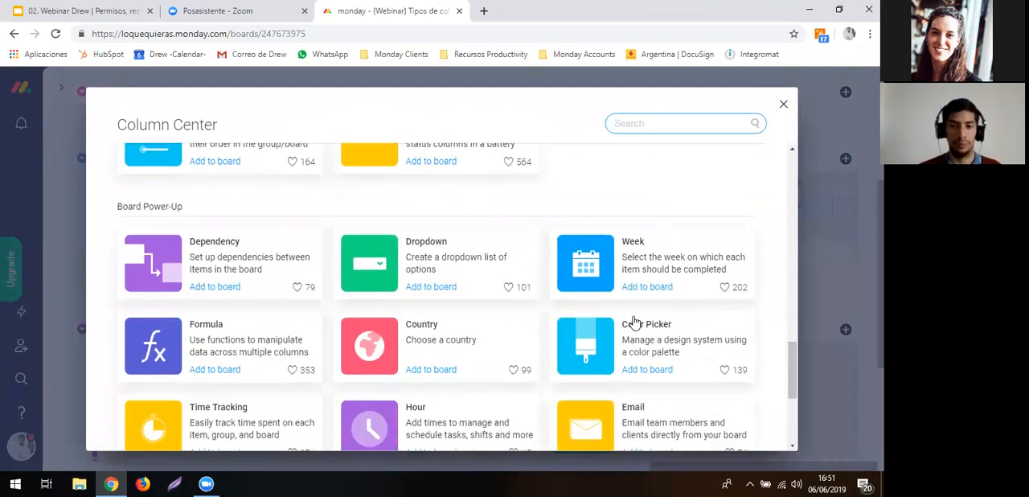
pyautogui.scroll(-1, 610, 317)
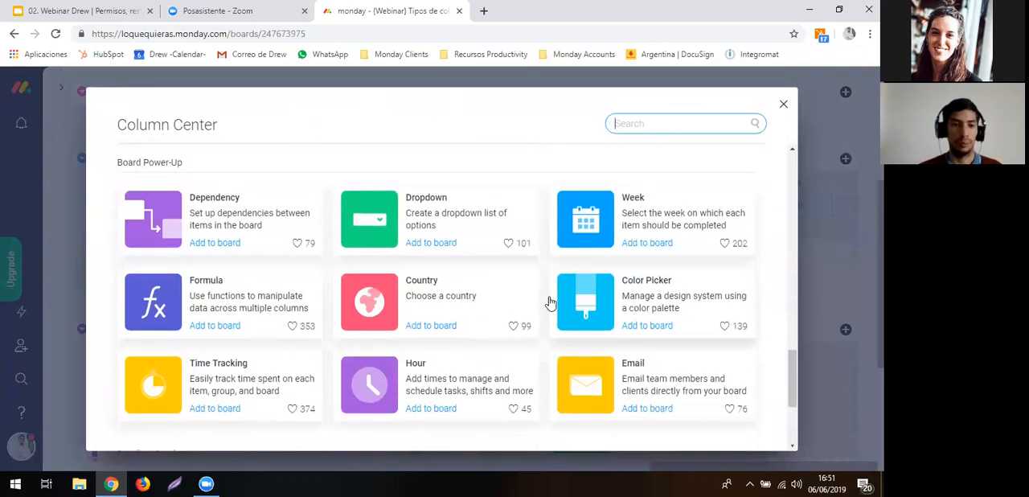
pyautogui.click(261, 298)
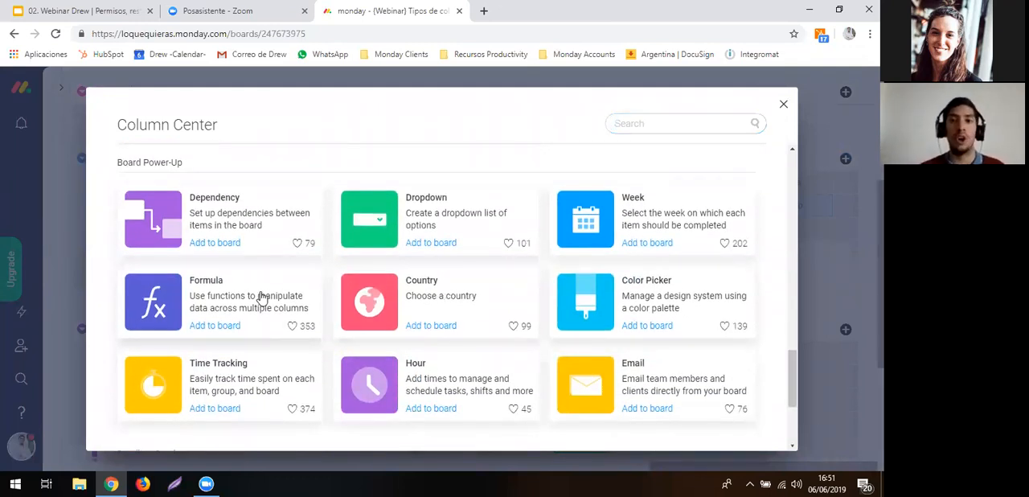
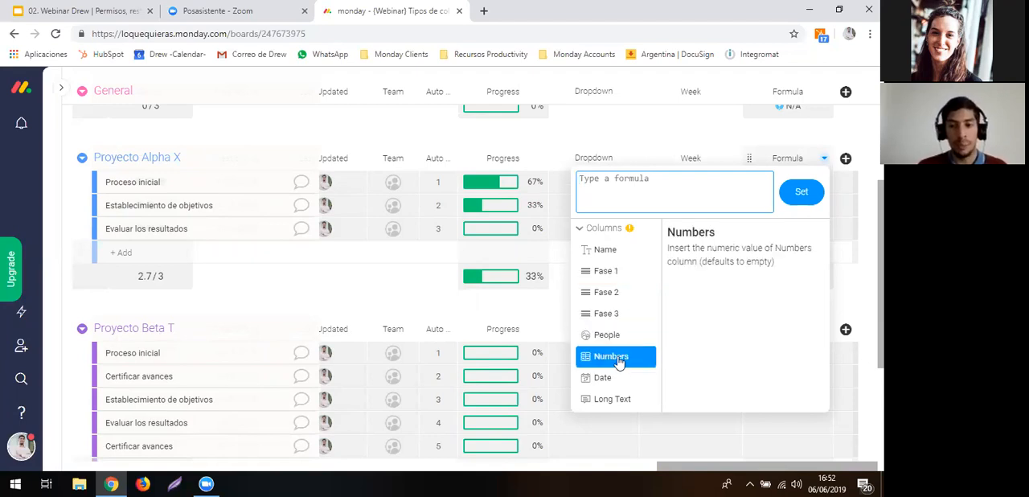
# - Set the Formula column's formula to multiply the Numbers column by 0,21, as {Numbers}*0,21
pyautogui.scroll(-1, 618, 362)
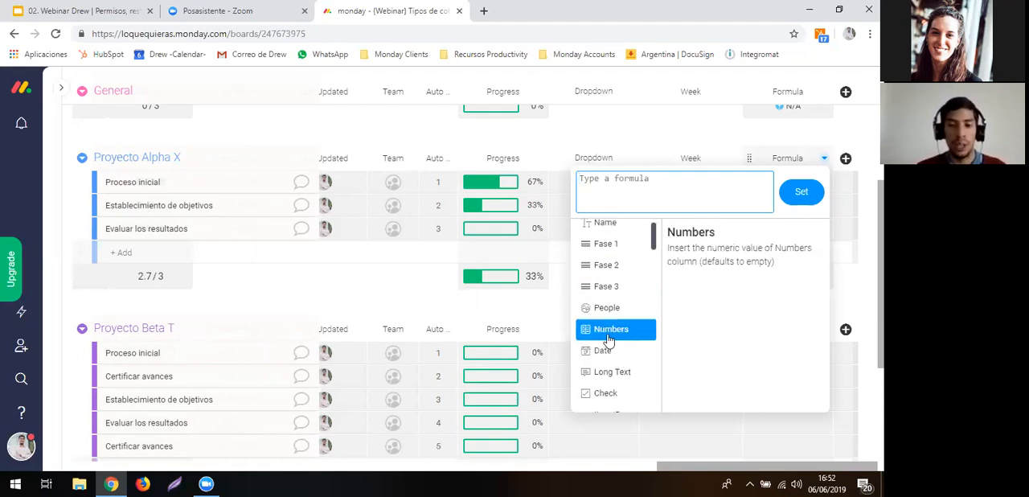
pyautogui.click(607, 334)
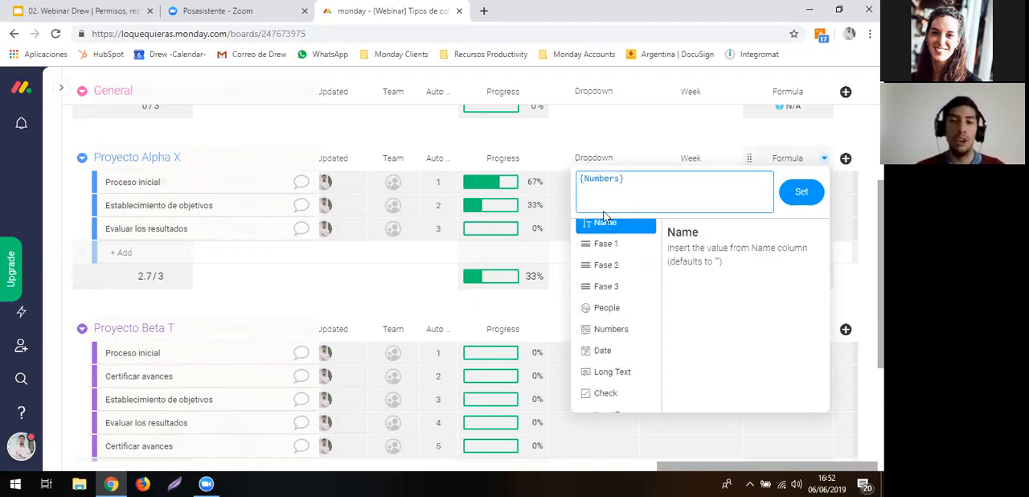
pyautogui.write('*')
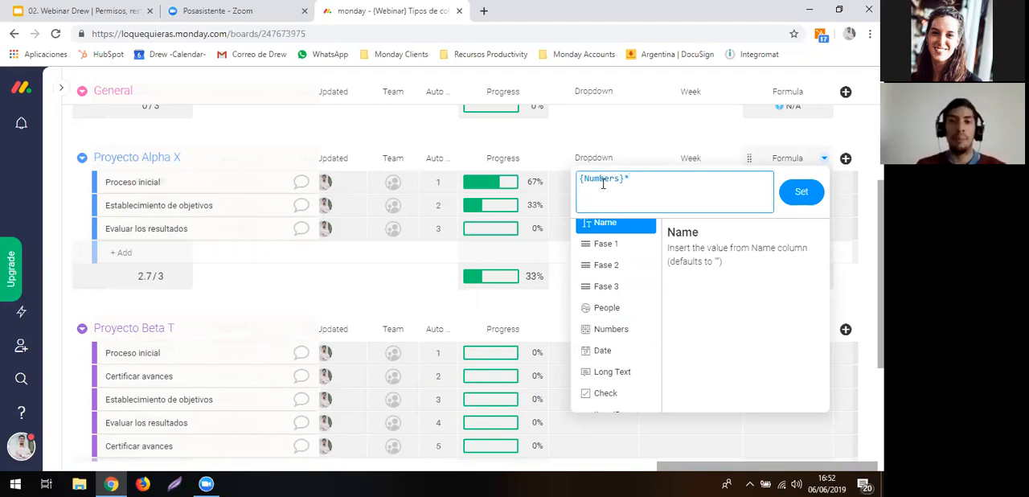
pyautogui.write('0,21')
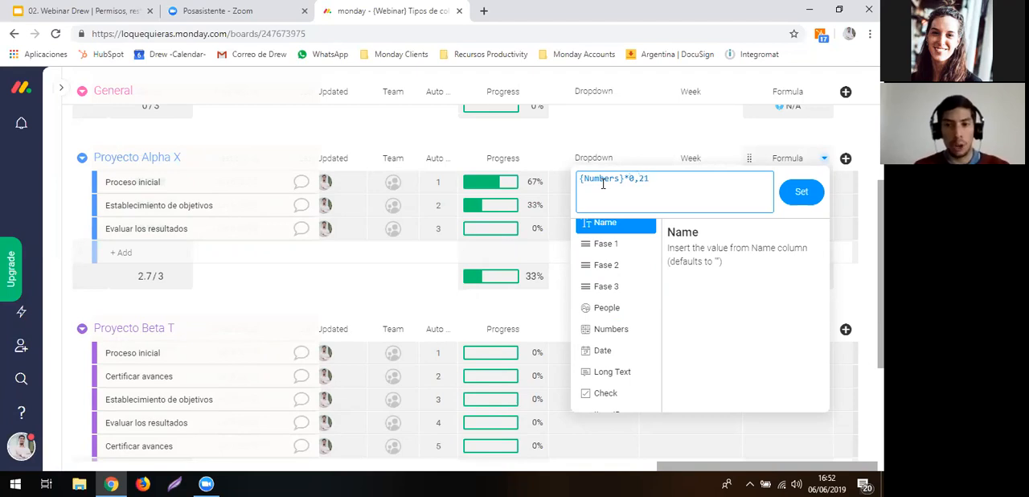
pyautogui.click(809, 198)
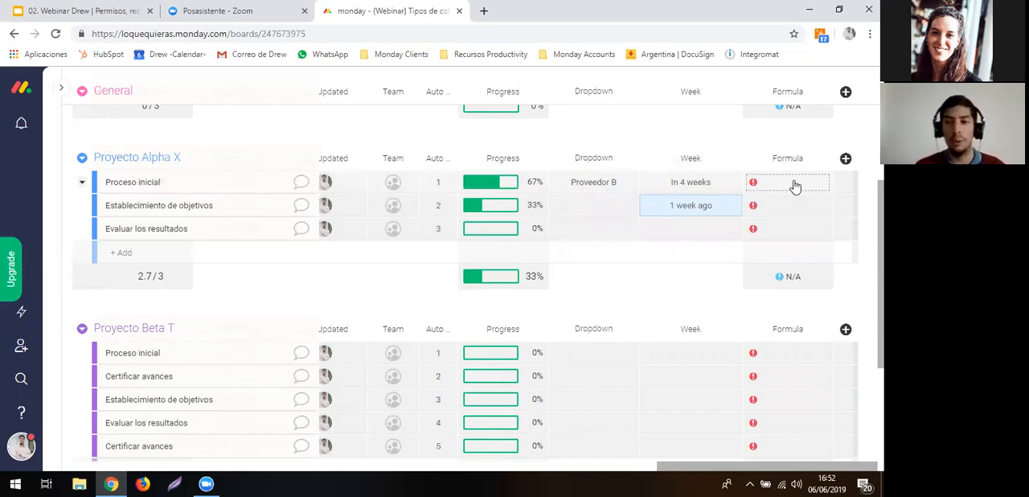
# - Correct the decimal separator in the Formula column's formula so that it reads {Numbers}*0.21
pyautogui.click(794, 185)
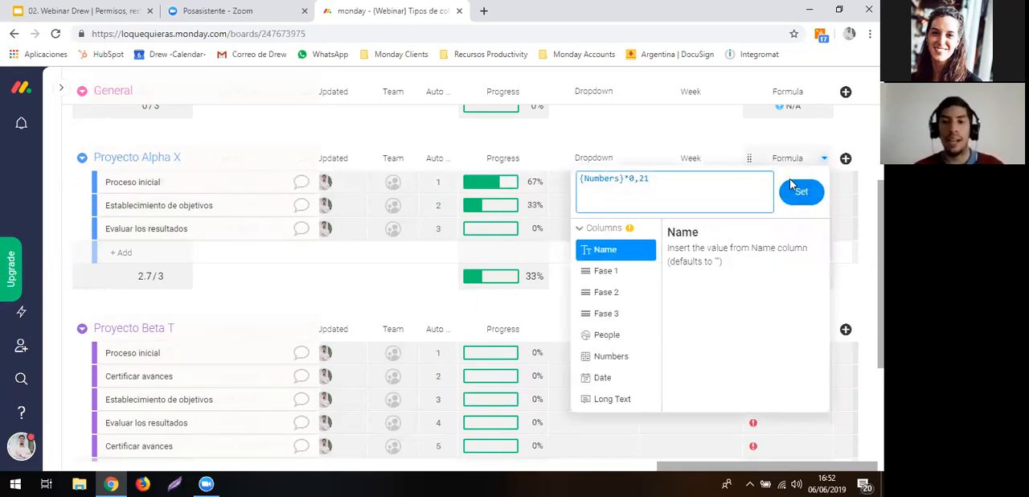
pyautogui.click(705, 139)
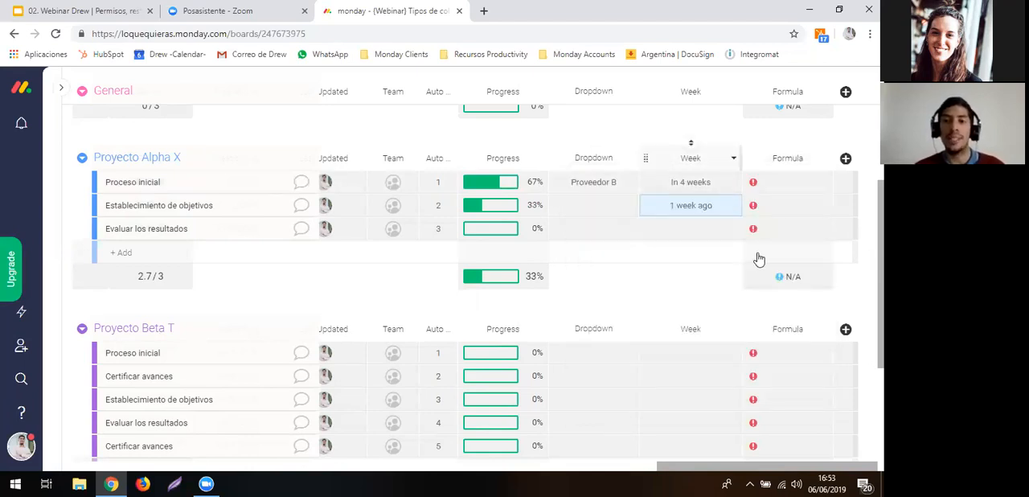
pyautogui.moveTo(782, 279)
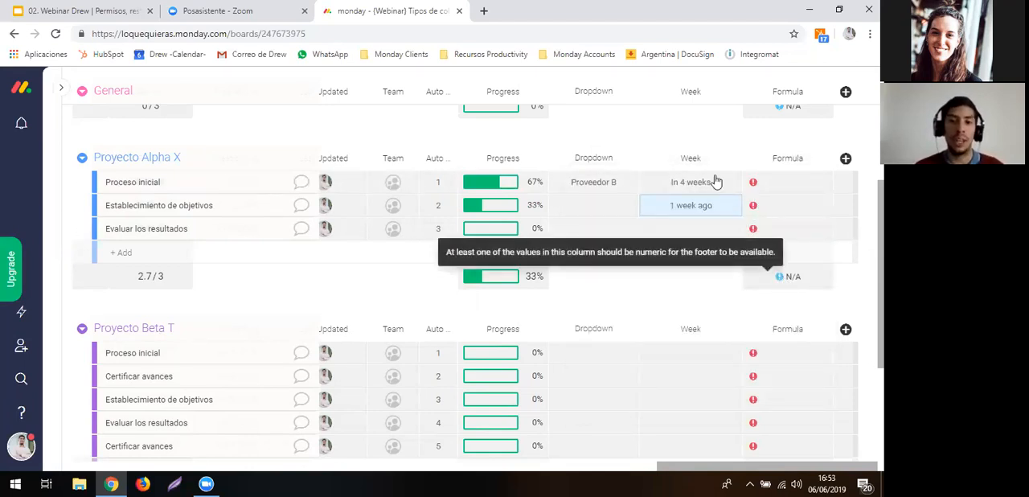
pyautogui.click(779, 183)
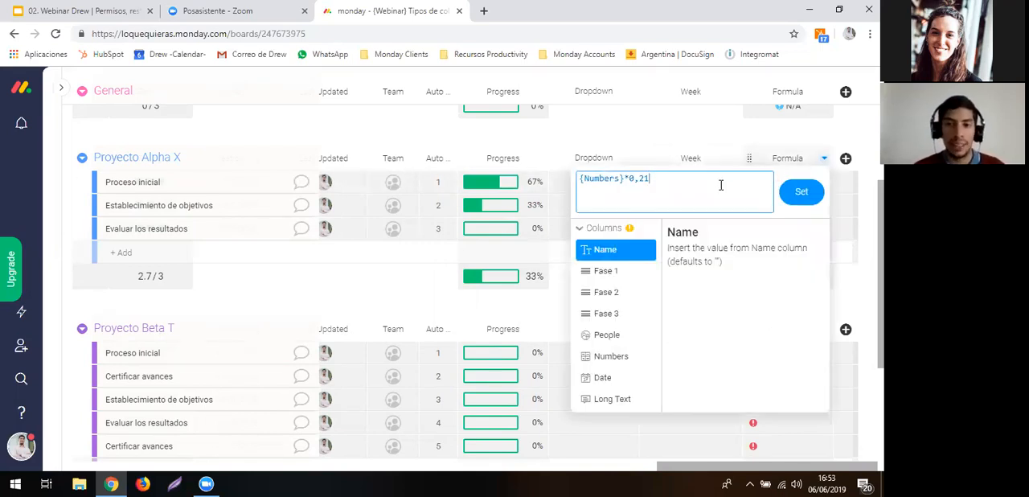
pyautogui.press('BackSpace')
pyautogui.press('BackSpace')
pyautogui.press('BackSpace')
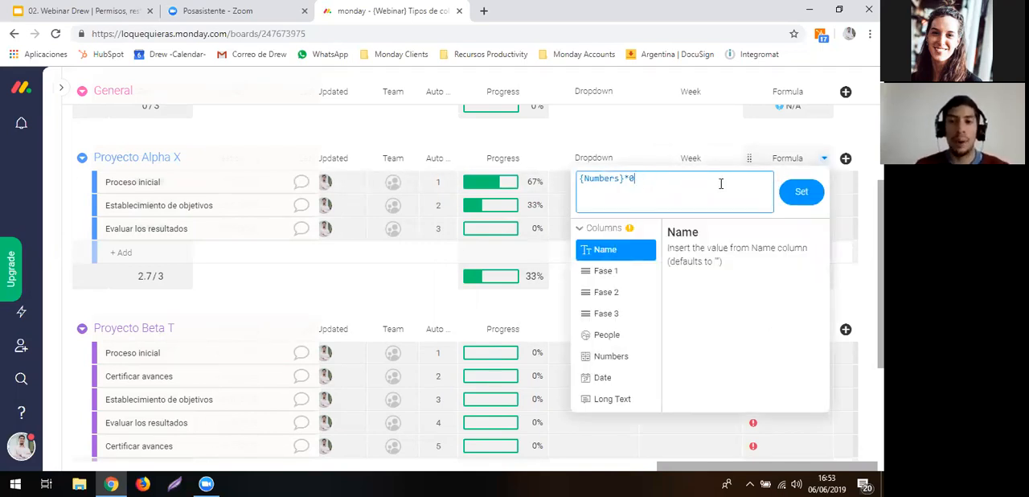
pyautogui.write('.21')
pyautogui.click(820, 199)
pyautogui.click(735, 125)
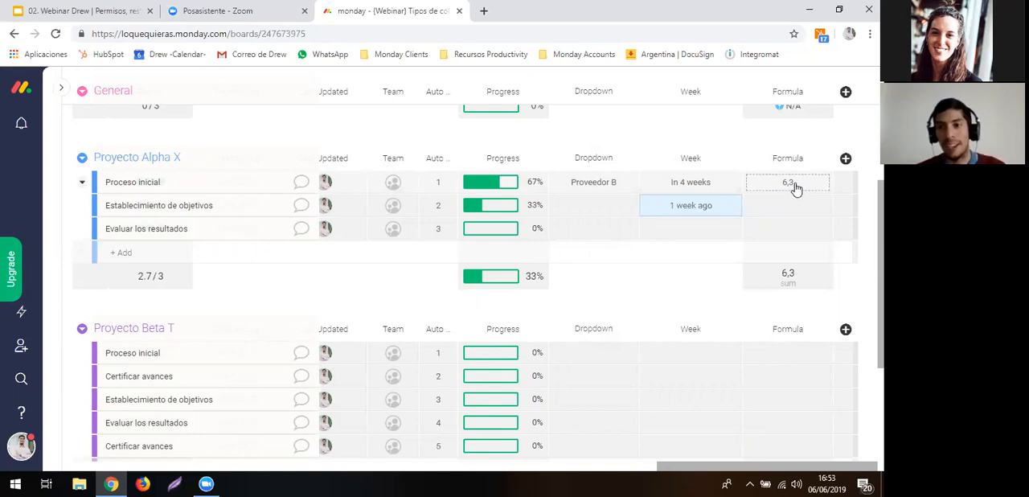
# - Set the unit of the Formula column to $ from its summary in Proyecto Alpha X
pyautogui.click(806, 282)
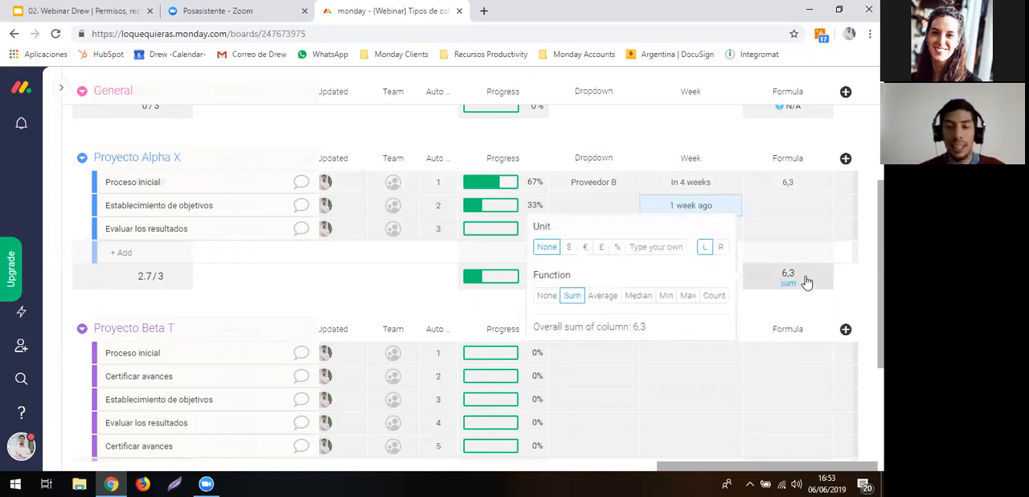
pyautogui.click(570, 247)
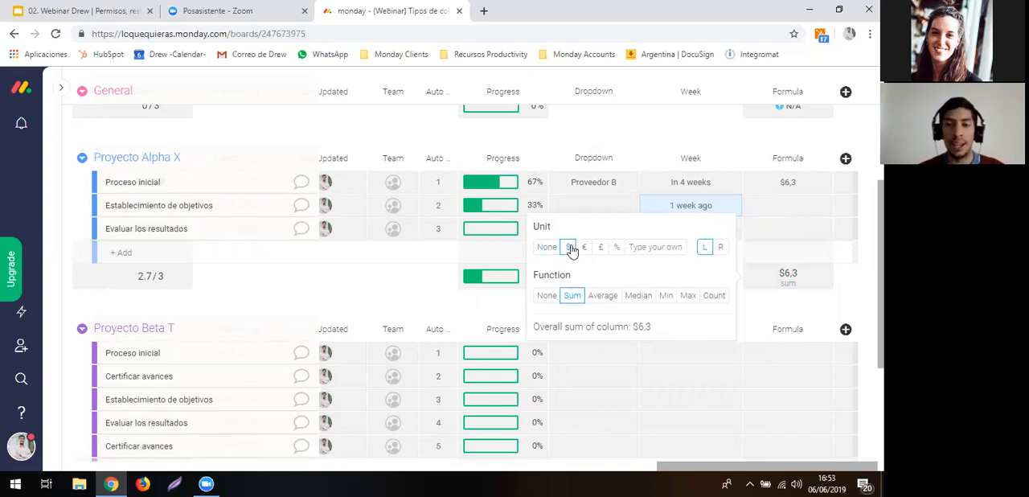
pyautogui.click(824, 302)
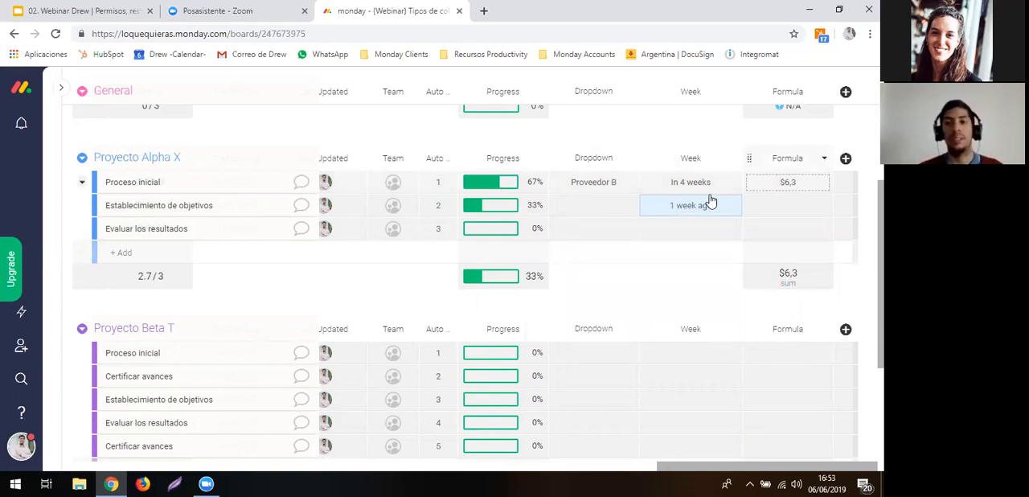
# - Examine the functions and constants offered in the Formula column's editor, leaving the formula as it is
pyautogui.click(603, 229)
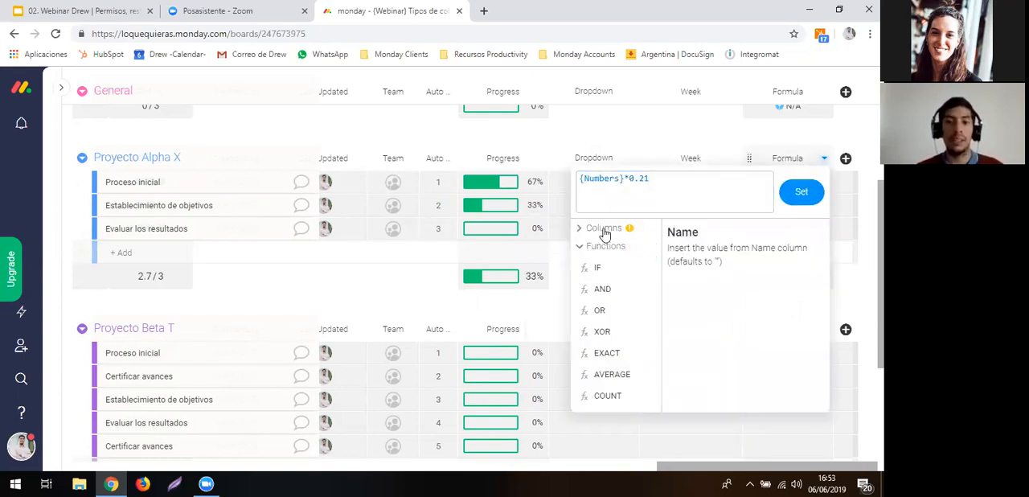
pyautogui.click(604, 232)
pyautogui.click(605, 232)
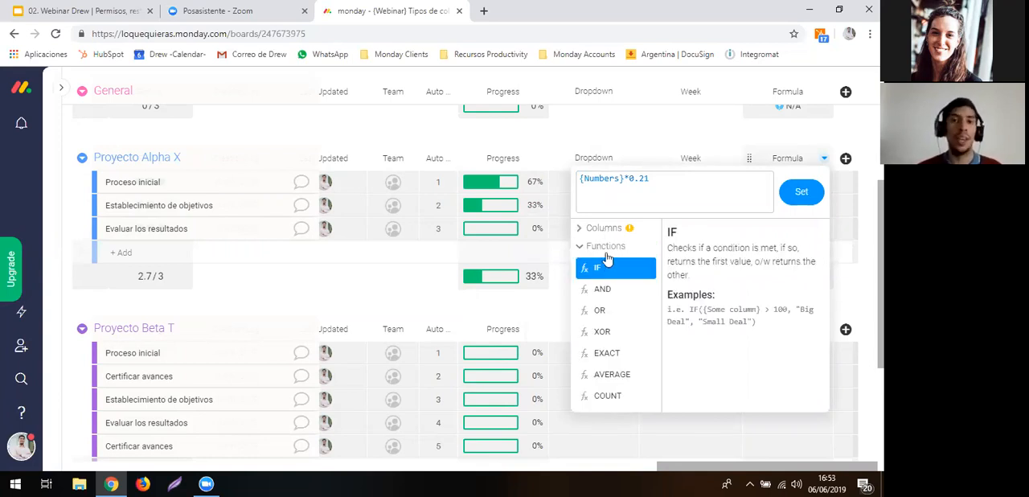
pyautogui.scroll(-4, 596, 322)
pyautogui.scroll(-10, 596, 324)
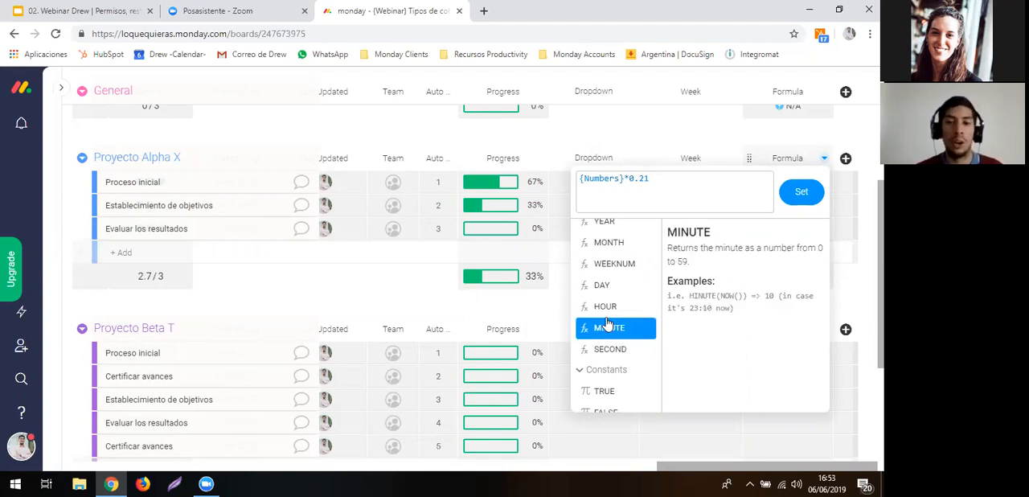
pyautogui.scroll(-1, 599, 324)
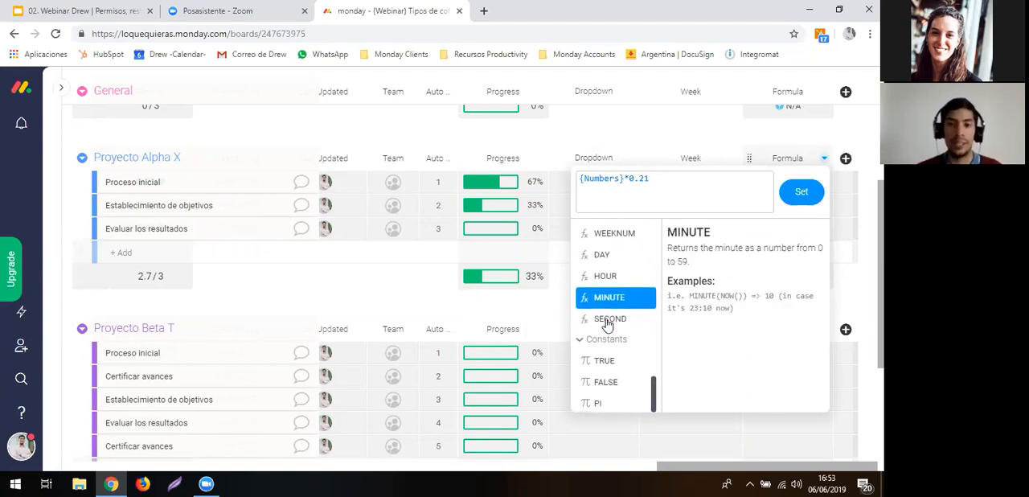
pyautogui.scroll(1, 607, 324)
pyautogui.scroll(5, 608, 324)
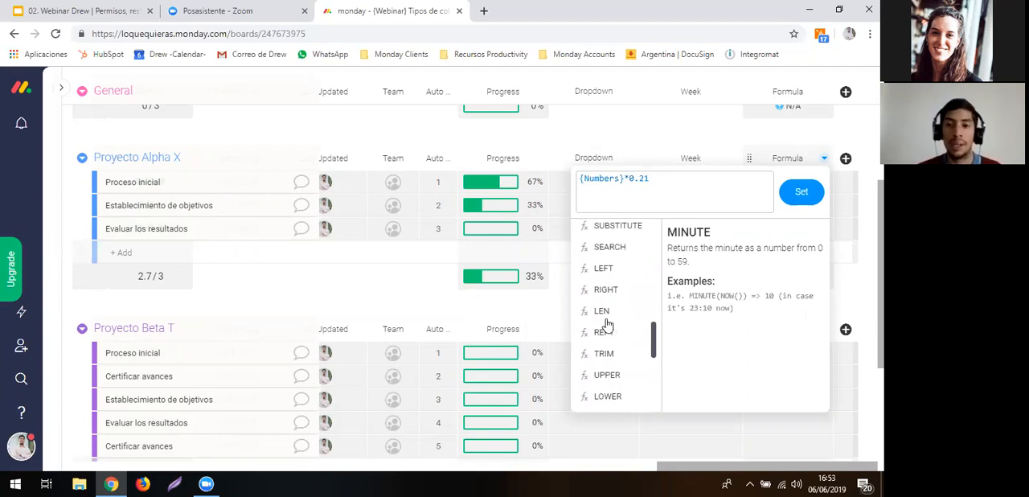
pyautogui.scroll(2, 609, 324)
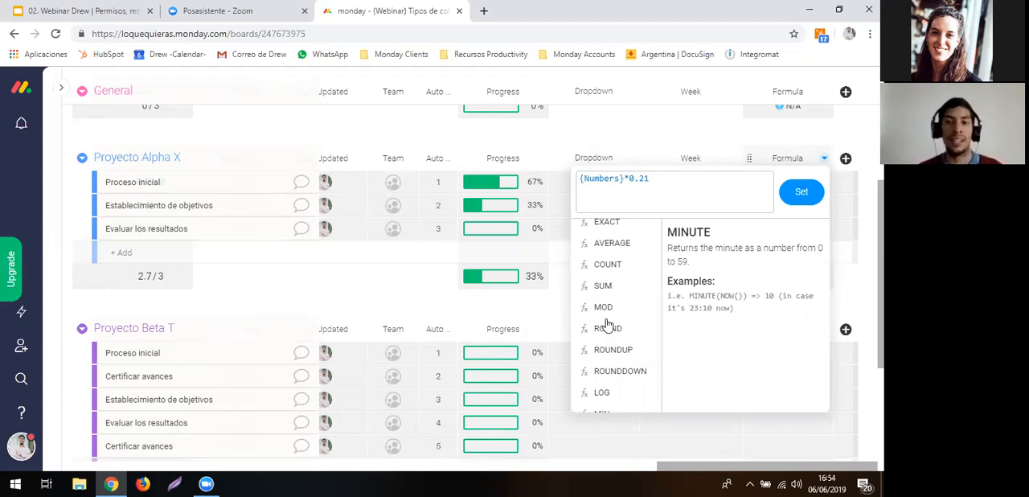
pyautogui.click(550, 146)
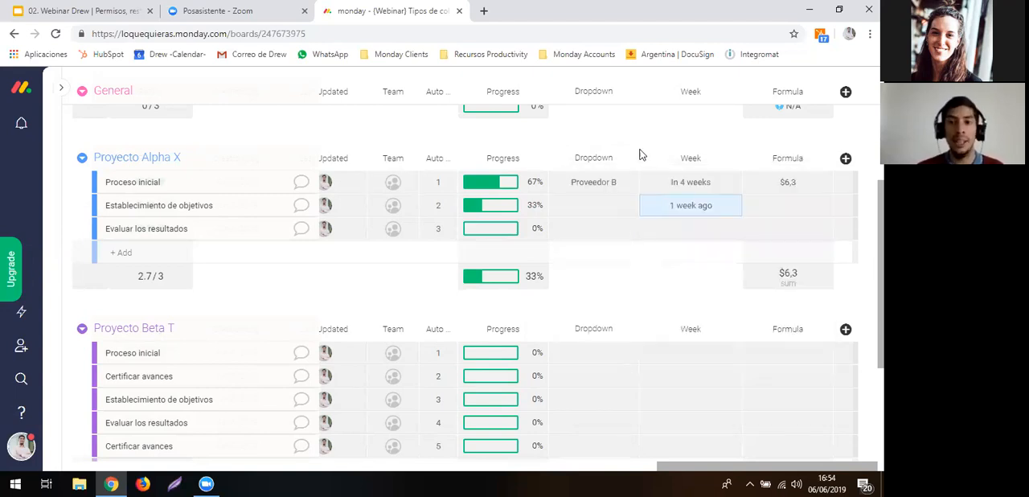
# - Add a Color Picker column from the Board Power-Up group after the Formula column
pyautogui.click(845, 160)
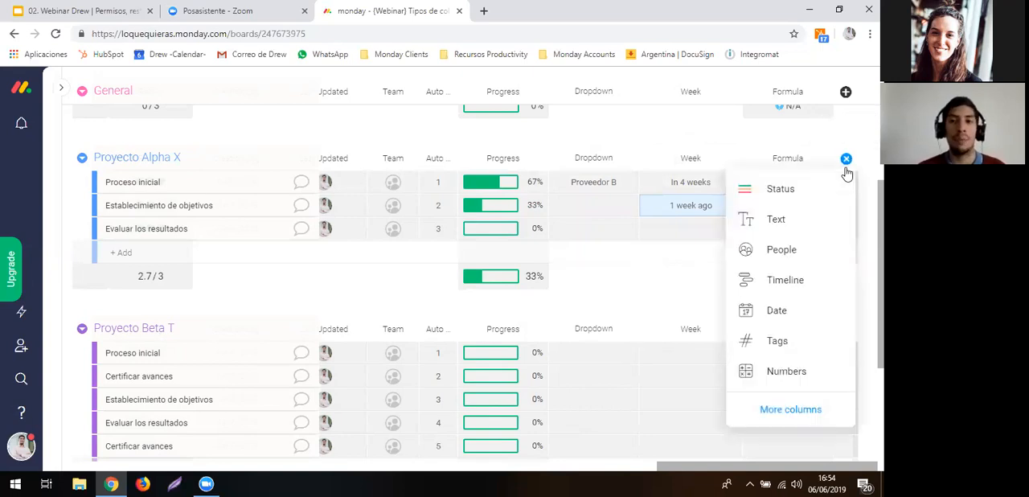
pyautogui.click(793, 418)
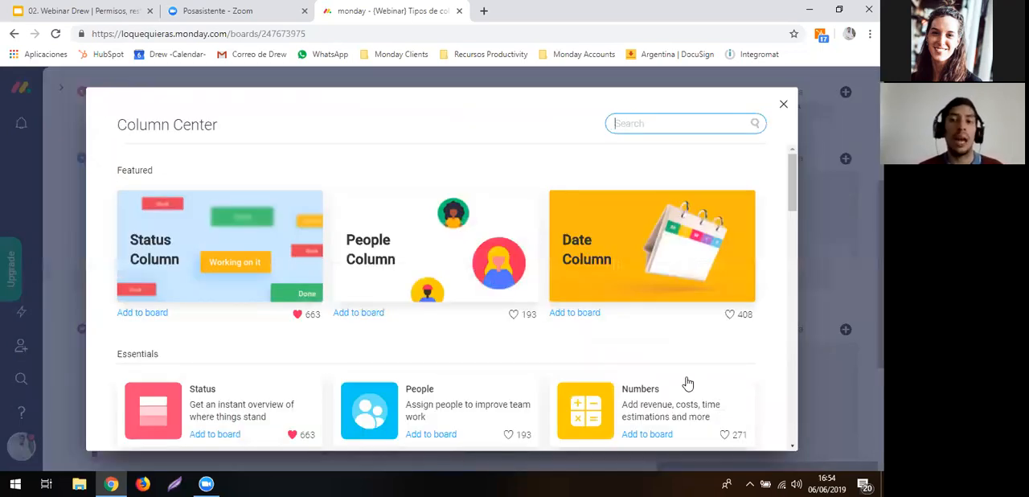
pyautogui.scroll(-10, 685, 383)
pyautogui.scroll(-5, 686, 384)
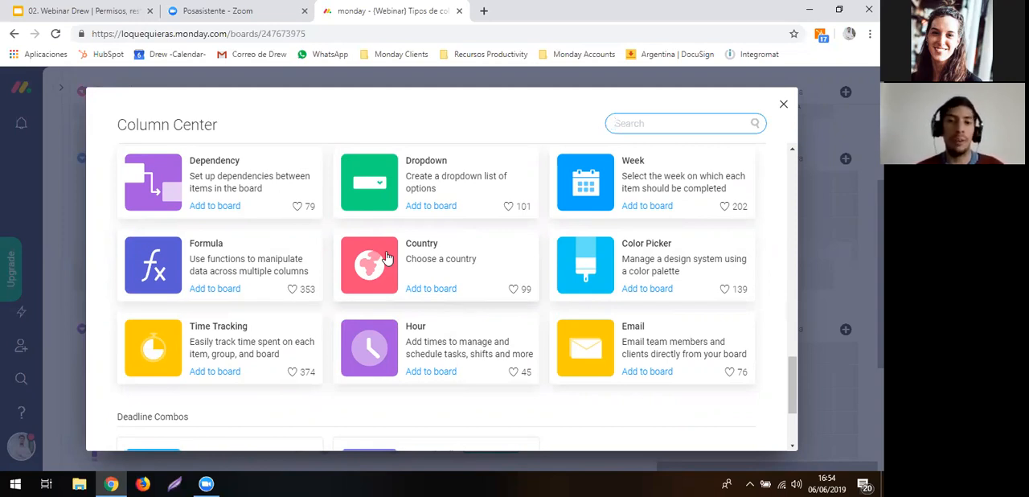
pyautogui.click(609, 285)
pyautogui.click(609, 286)
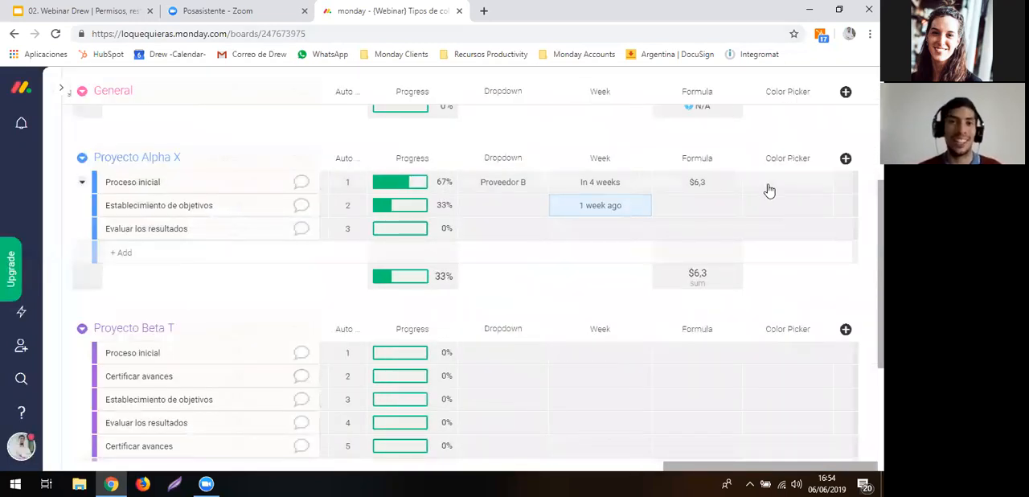
# - Try several shades in the Color Picker cell of Proceso inicial in Proyecto Alpha X and set it to #5ab7c9
pyautogui.click(770, 190)
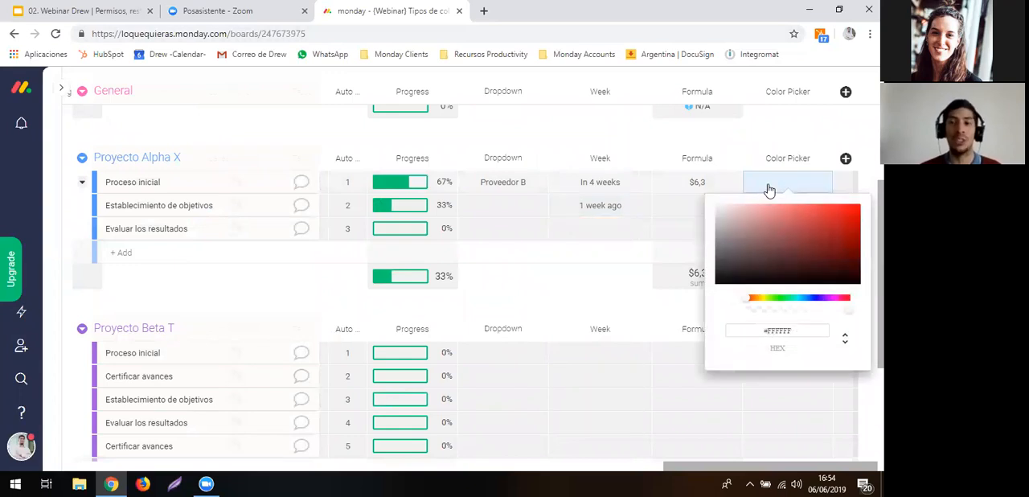
pyautogui.click(853, 220)
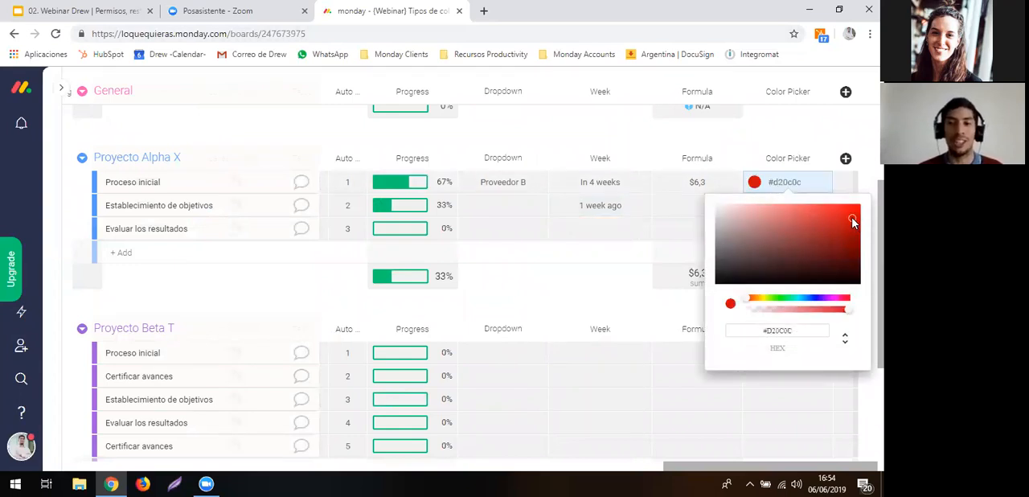
pyautogui.click(803, 299)
pyautogui.click(811, 241)
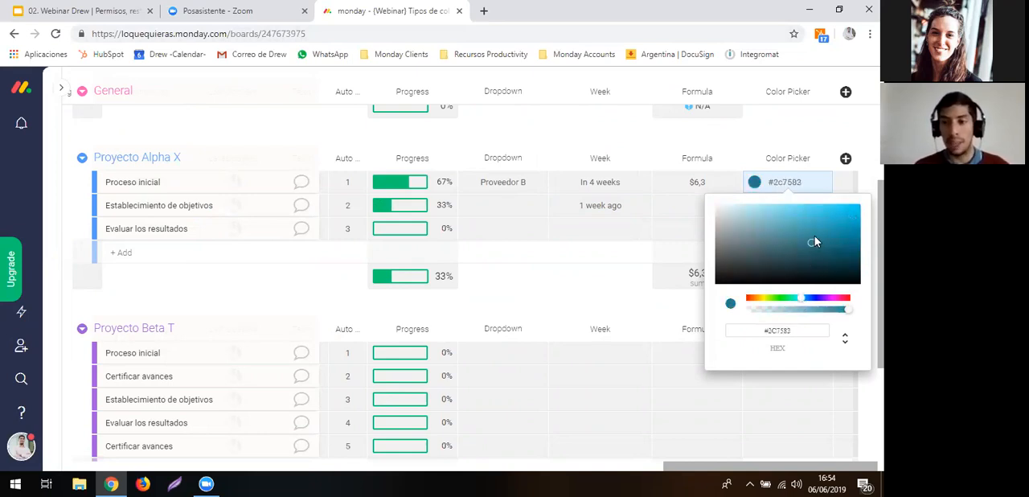
pyautogui.click(841, 212)
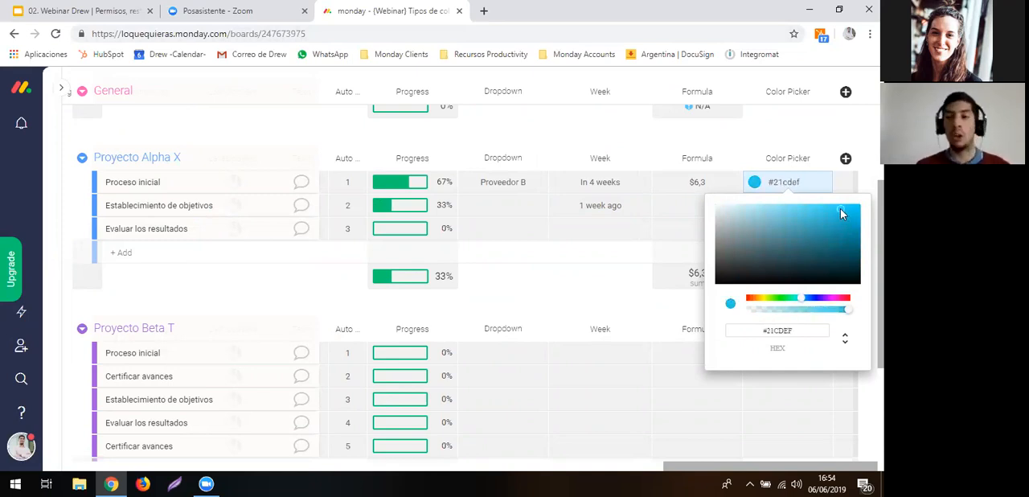
pyautogui.click(795, 221)
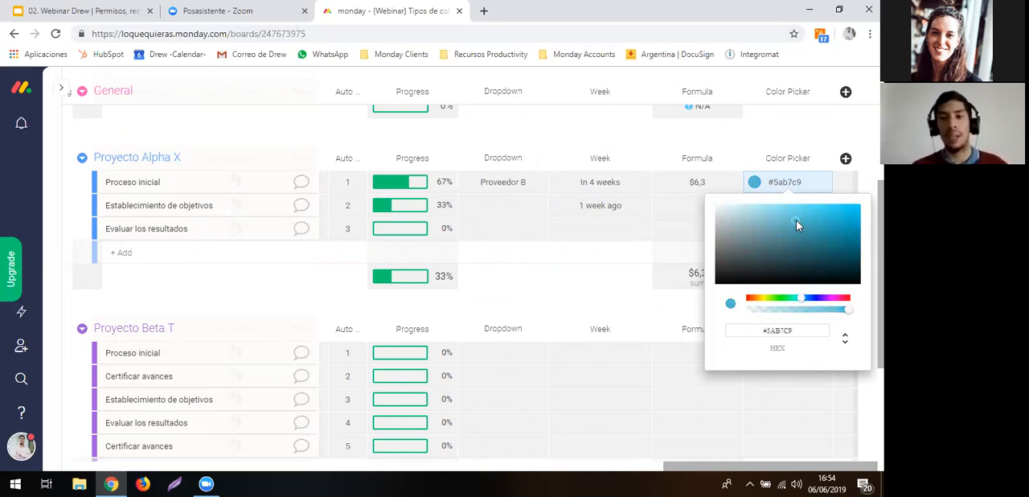
pyautogui.click(729, 133)
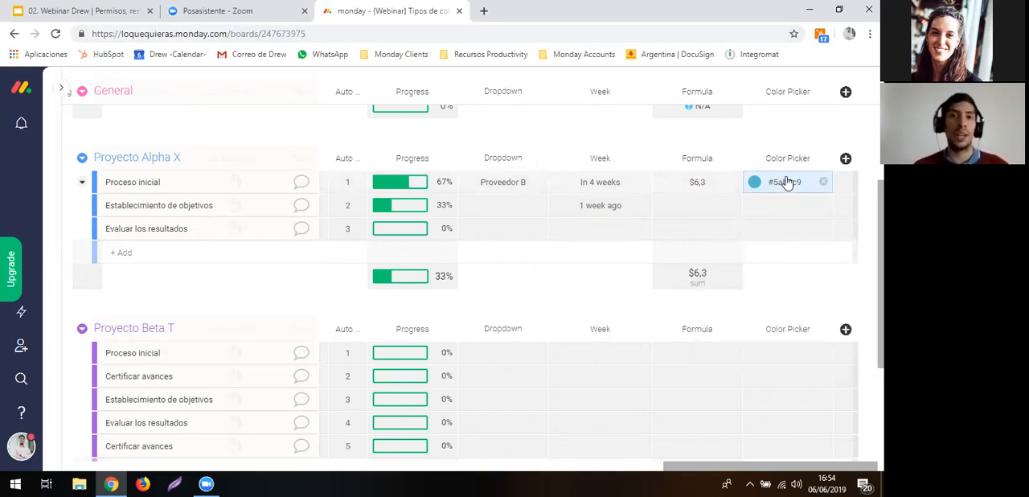
# - Add a Time Tracking column from the Board Power-Up group after the Color Picker column
pyautogui.click(845, 159)
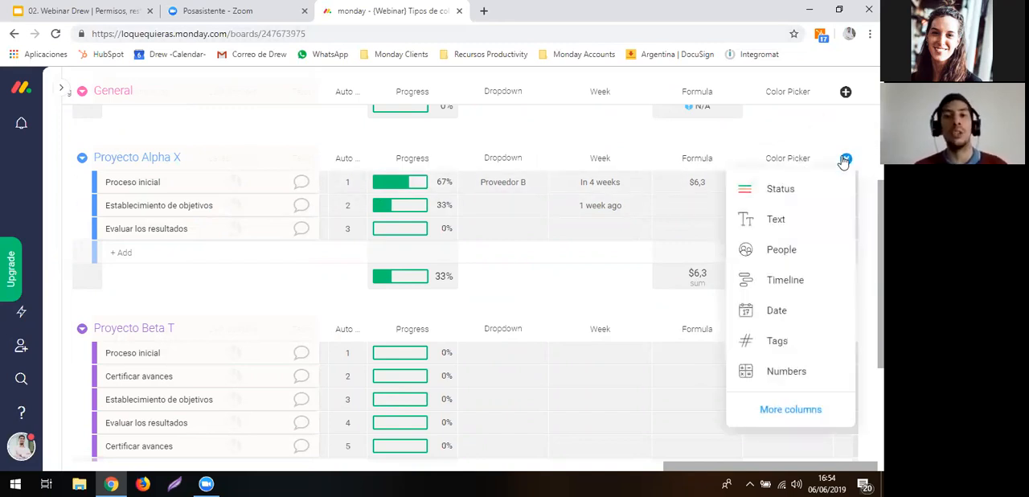
pyautogui.click(788, 408)
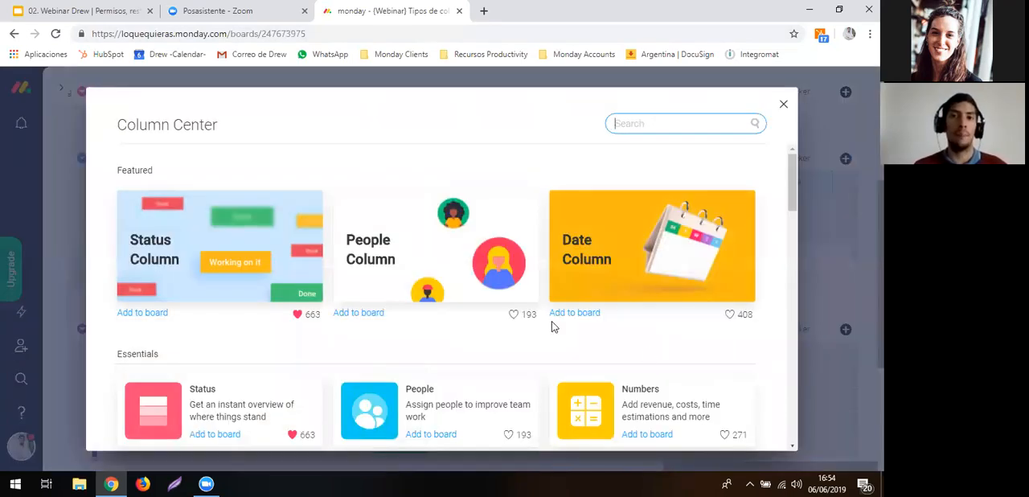
pyautogui.scroll(-6, 551, 324)
pyautogui.scroll(-6, 552, 326)
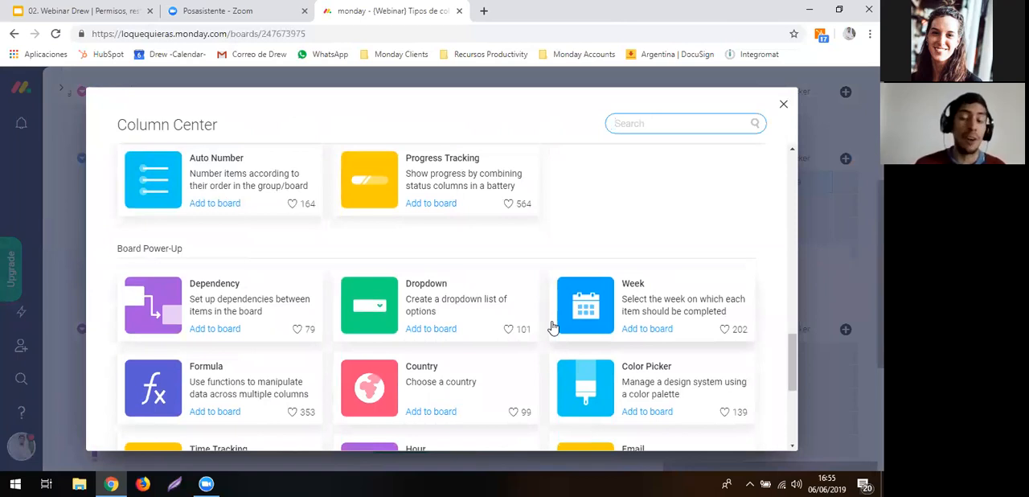
pyautogui.scroll(-2, 551, 325)
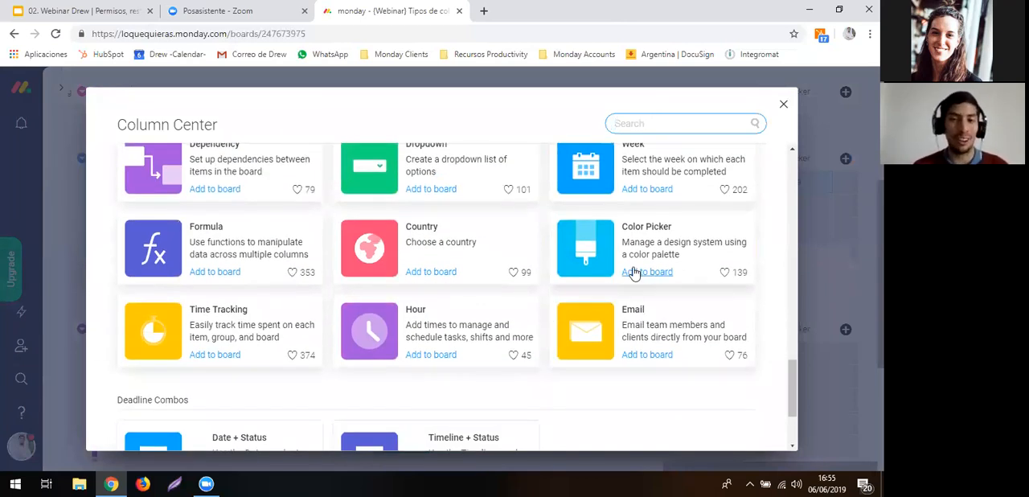
pyautogui.scroll(-1, 271, 267)
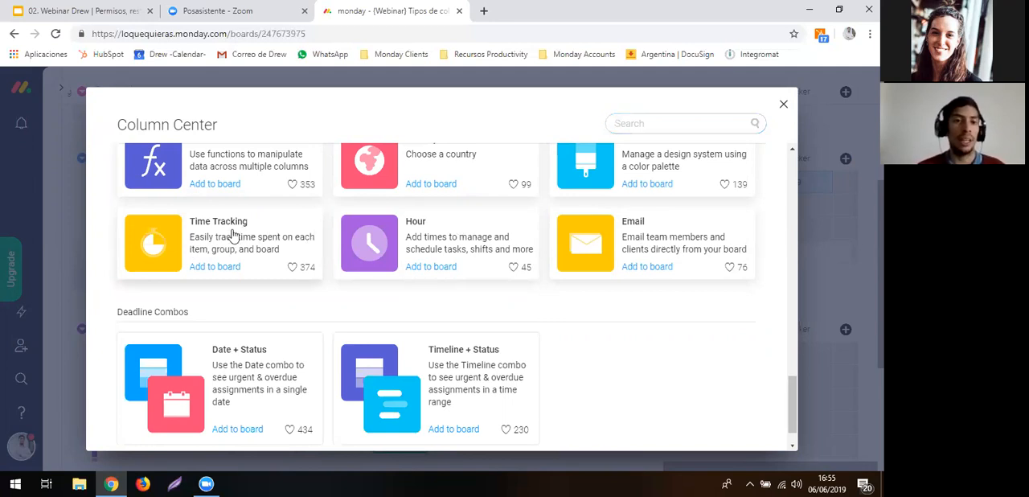
pyautogui.click(270, 239)
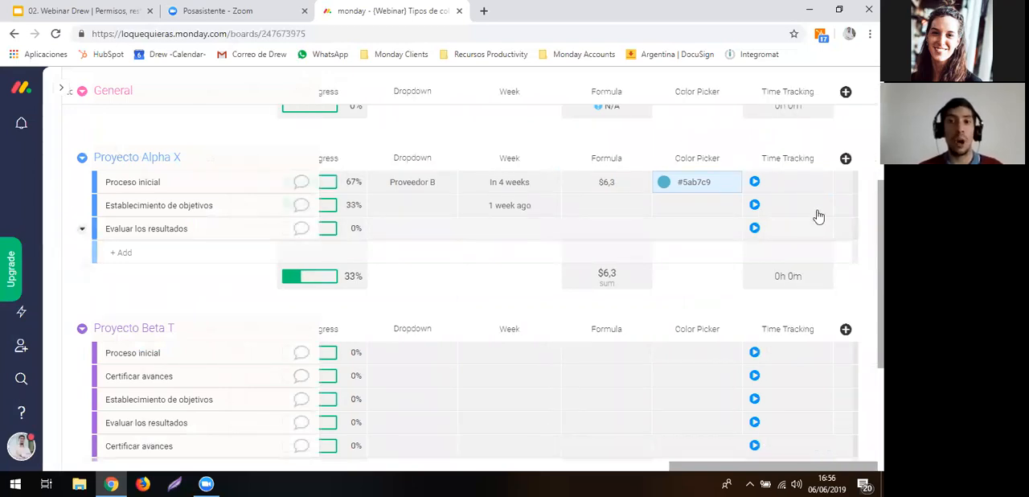
# - Start the timer for Proceso inicial and log a manual session for Establecimiento de objetivos from June 5, 03:56 PM to June 6, 04:56 PM
pyautogui.click(778, 192)
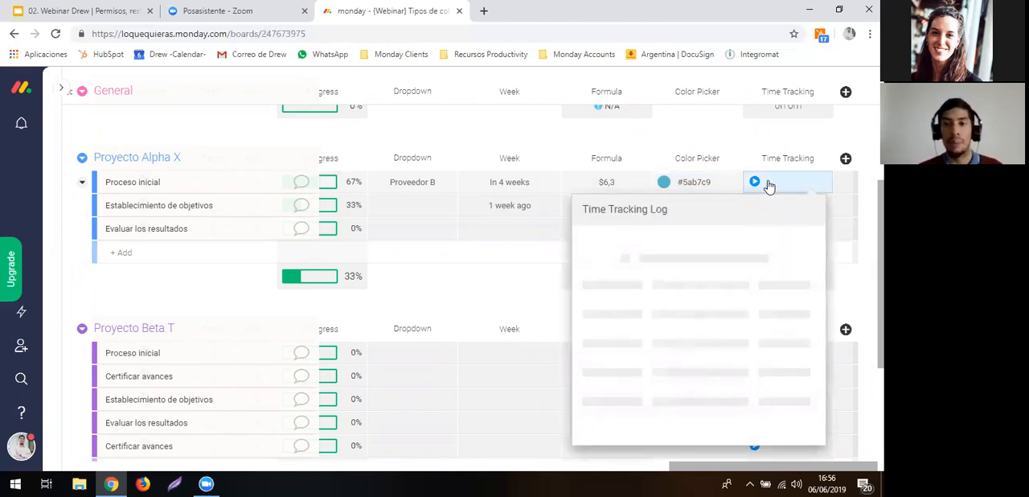
pyautogui.click(756, 185)
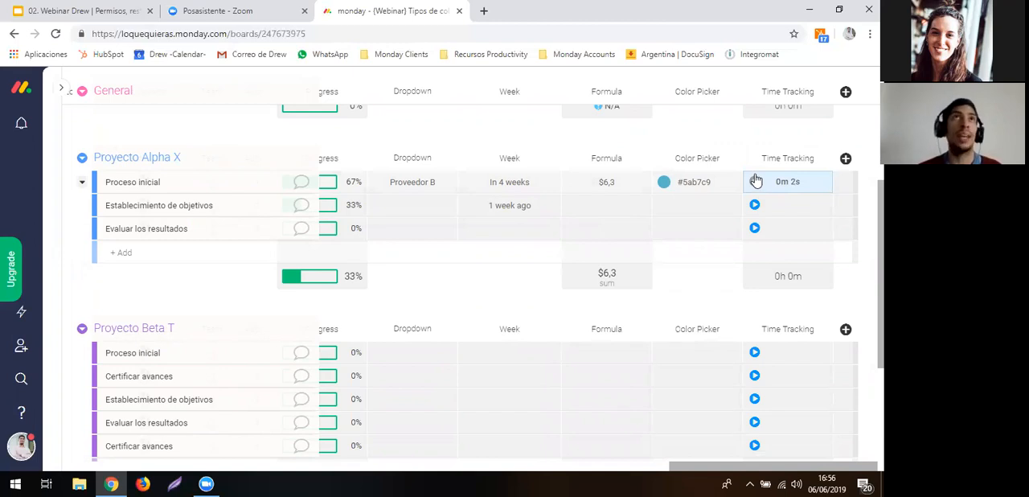
pyautogui.click(788, 209)
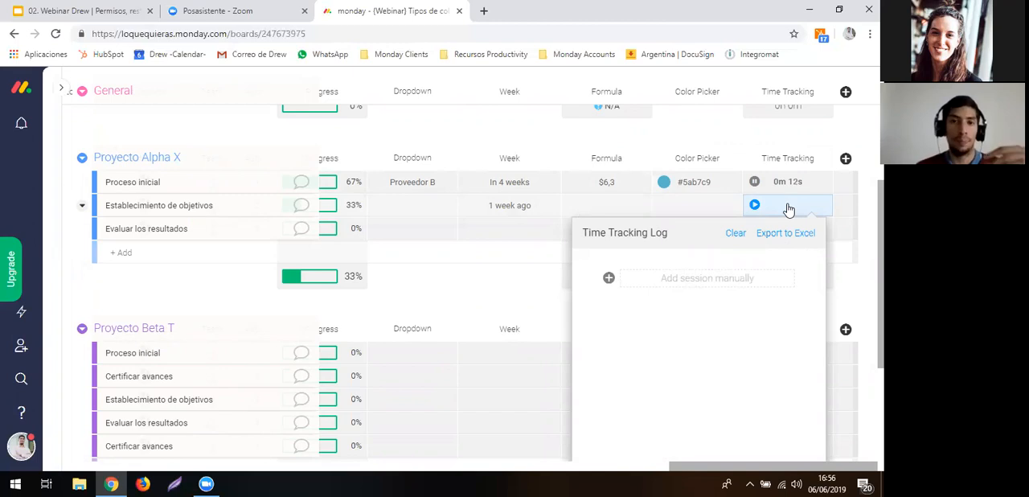
pyautogui.click(711, 283)
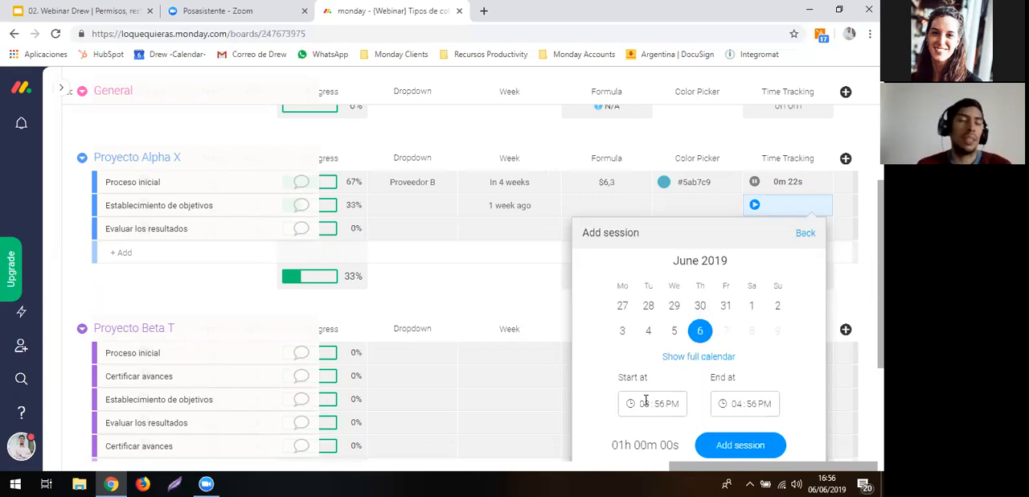
pyautogui.click(671, 335)
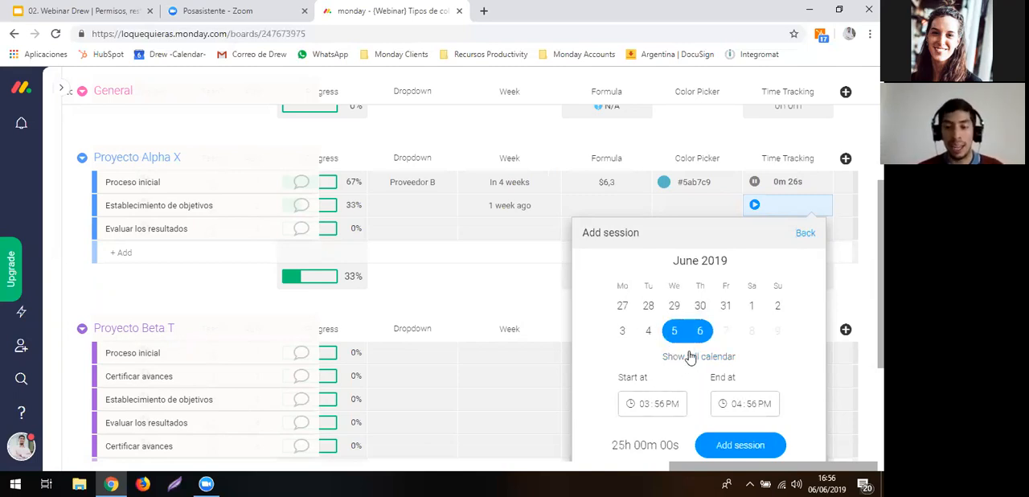
pyautogui.click(717, 443)
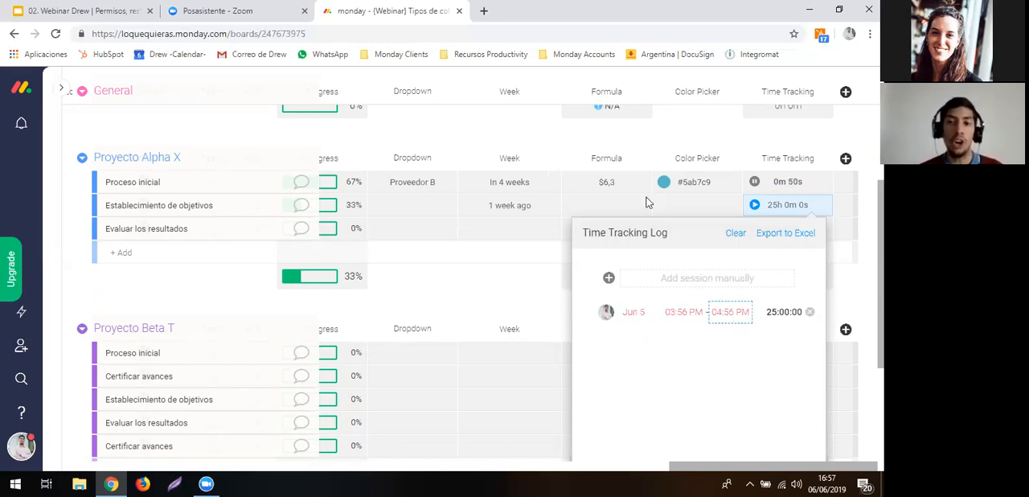
pyautogui.click(626, 135)
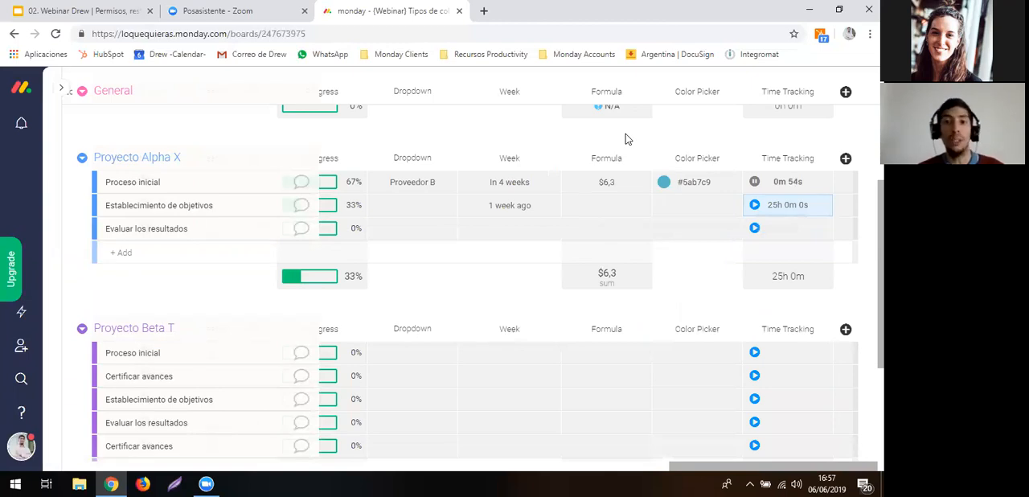
# - Examine the remaining Board Power-Up and Deadline Combos column types in the Column Center without adding any
pyautogui.click(846, 158)
pyautogui.click(804, 409)
pyautogui.scroll(-15, 621, 409)
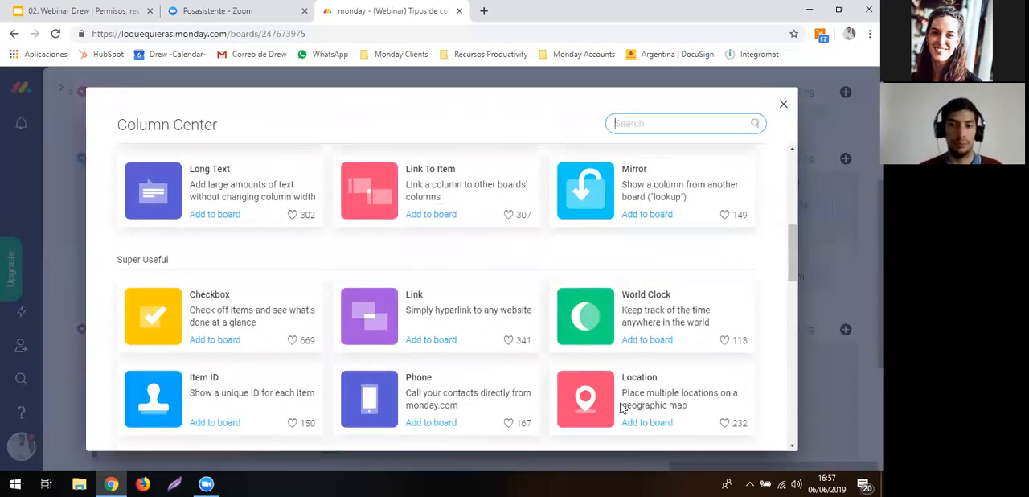
pyautogui.scroll(-4, 622, 410)
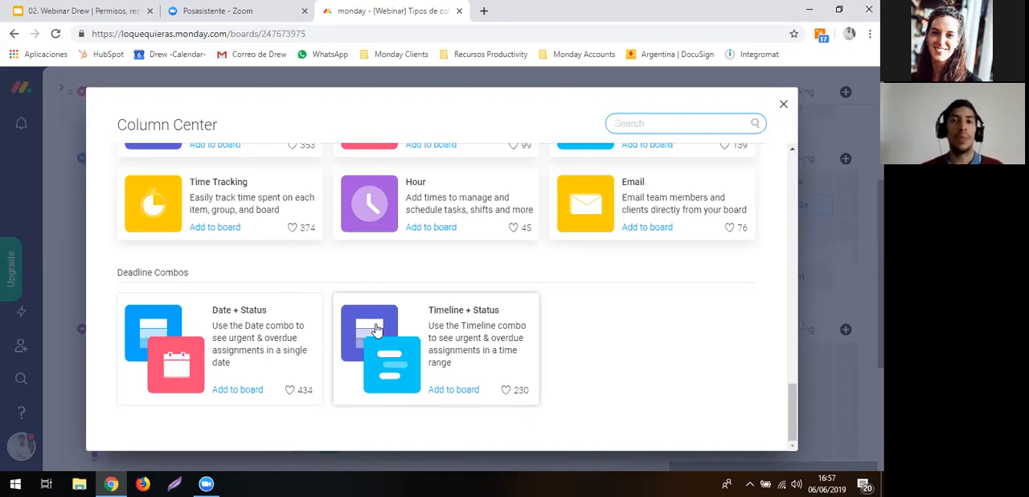
pyautogui.scroll(5, 375, 328)
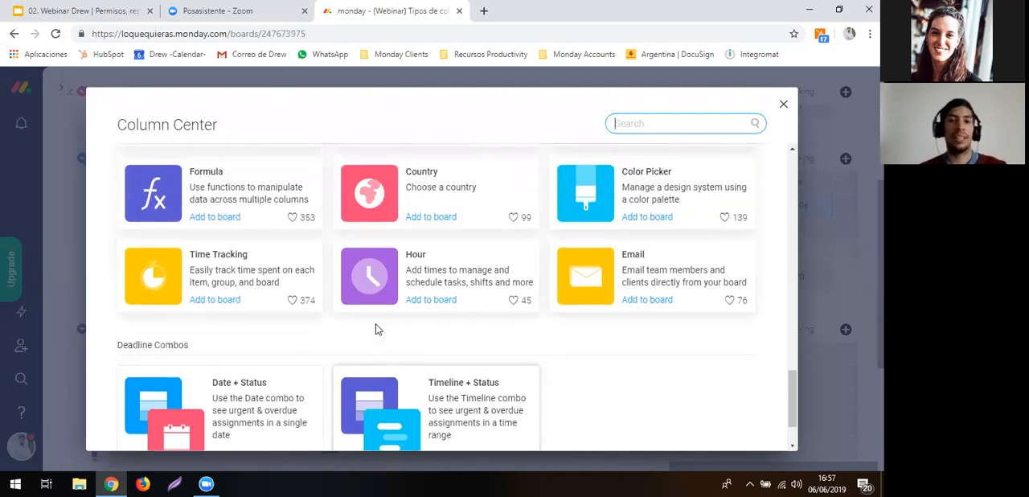
pyautogui.press('Escape')
pyautogui.hscroll(-6, 370, 236)
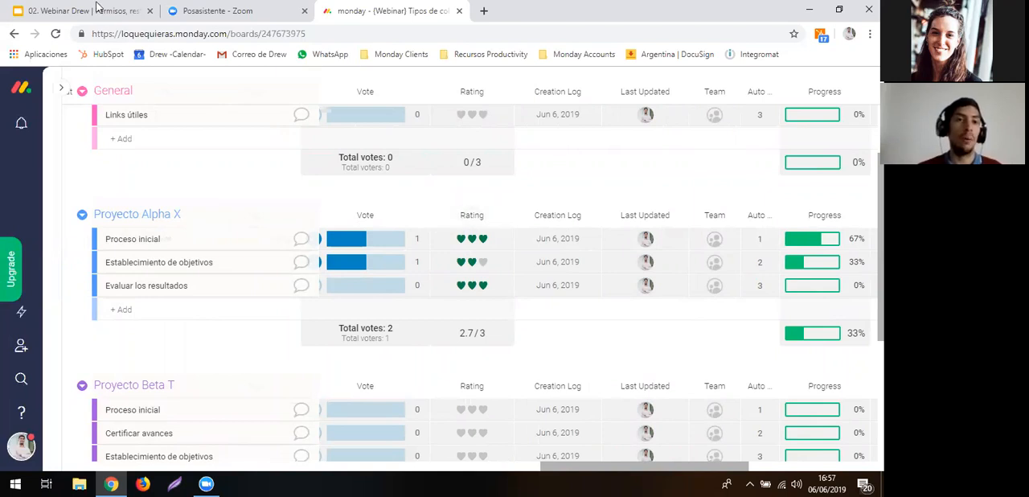
# - Switch to the Google Slides deck, present the Espacio para preguntas slide, advance to Dependencias and exit the presentation
pyautogui.click(95, 8)
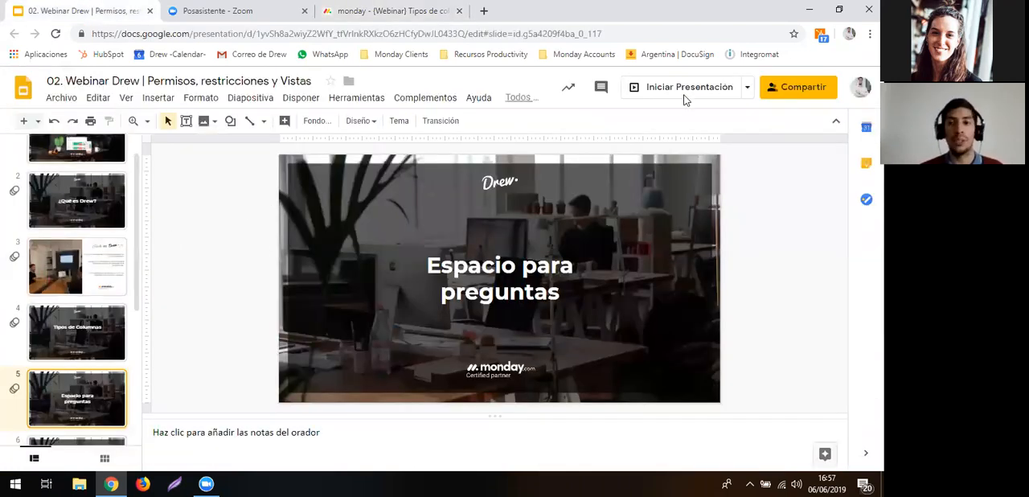
pyautogui.press('F11')
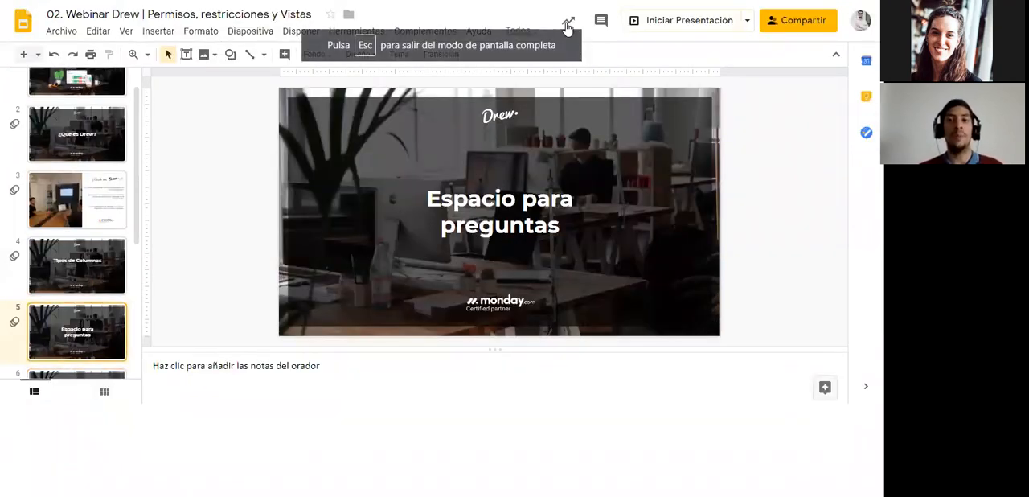
pyautogui.hotkey('ctrl', 'F5')
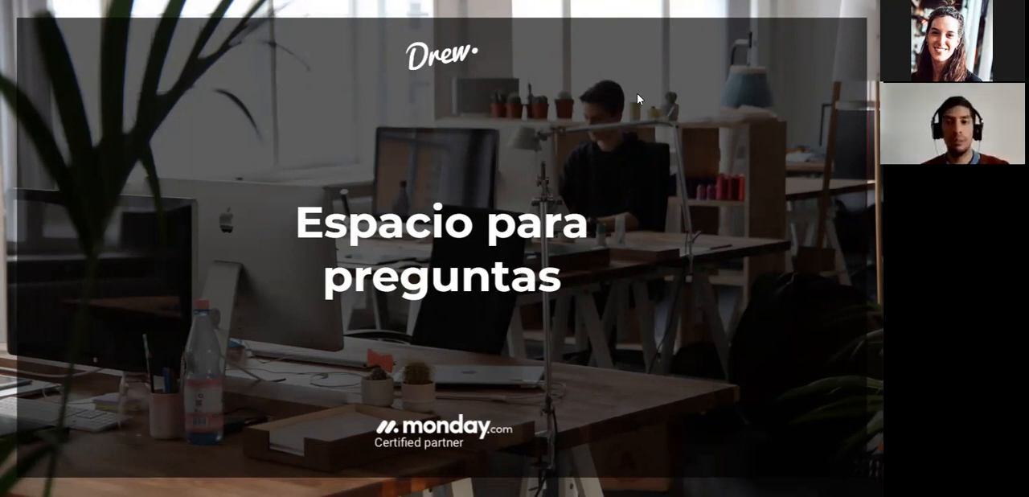
pyautogui.click(619, 138)
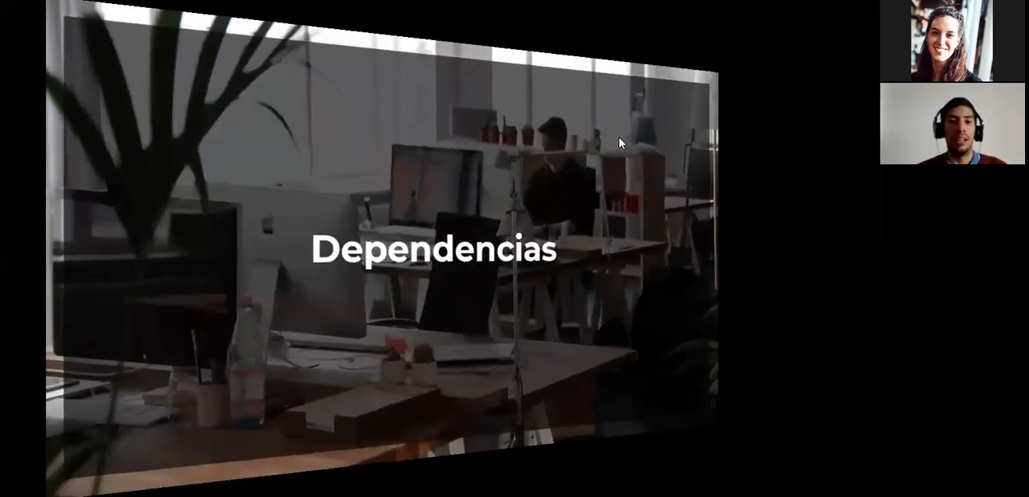
pyautogui.press('Escape')
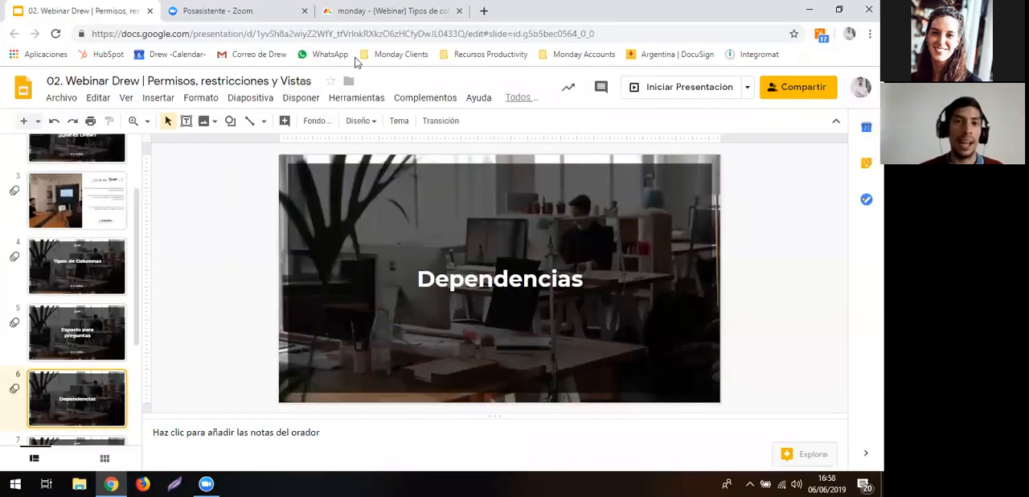
# - Return to the {Webinar} Tipos de columna board in monday.com and enter 247673979 as a new item in the General group
pyautogui.click(353, 11)
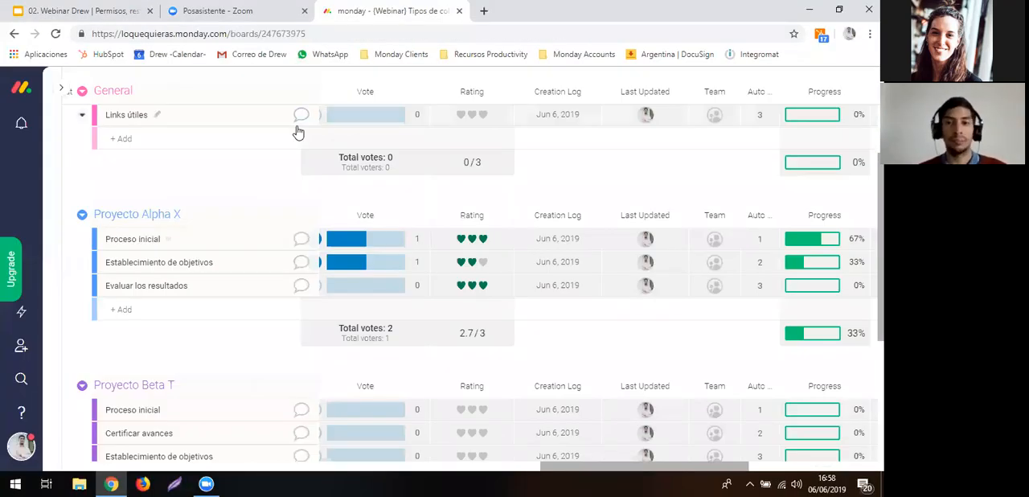
pyautogui.scroll(2, 350, 186)
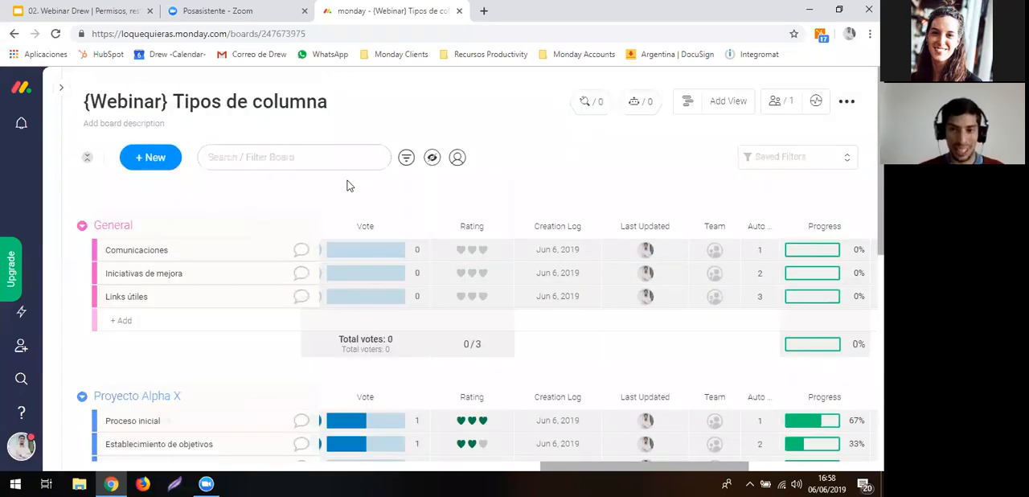
pyautogui.scroll(-1, 614, 266)
pyautogui.hscroll(-5, 613, 266)
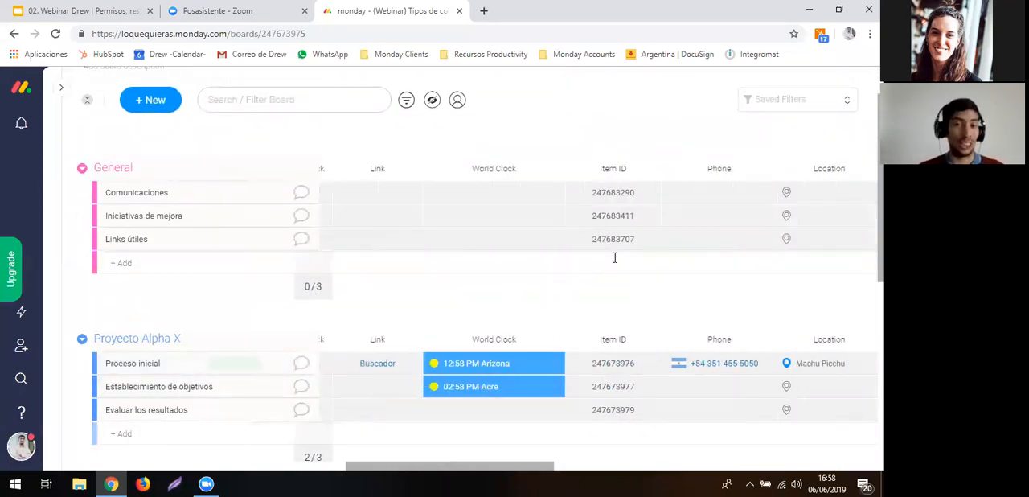
pyautogui.hscroll(-10, 614, 257)
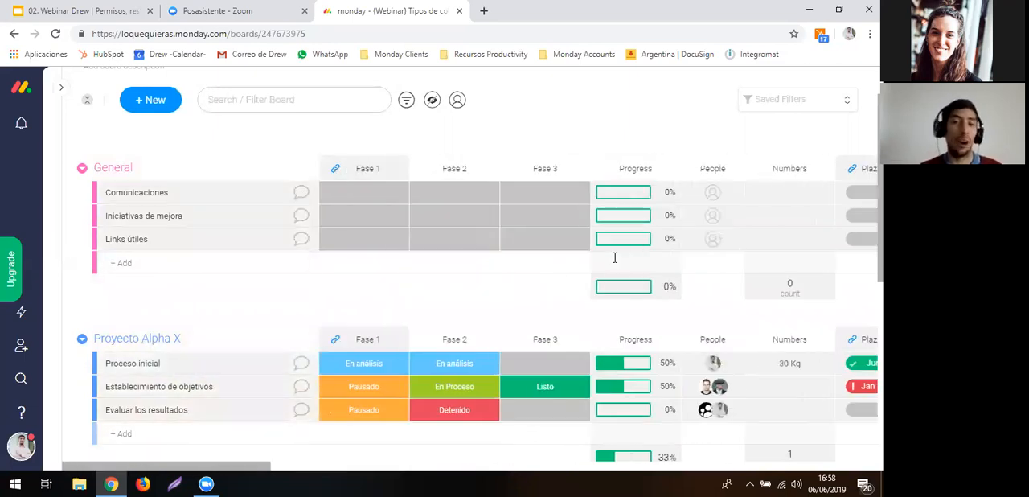
pyautogui.click(614, 258)
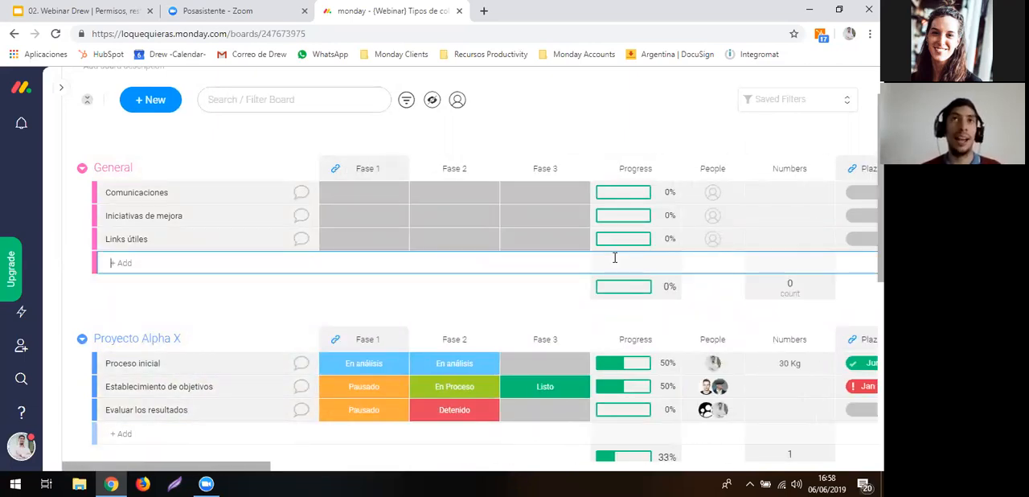
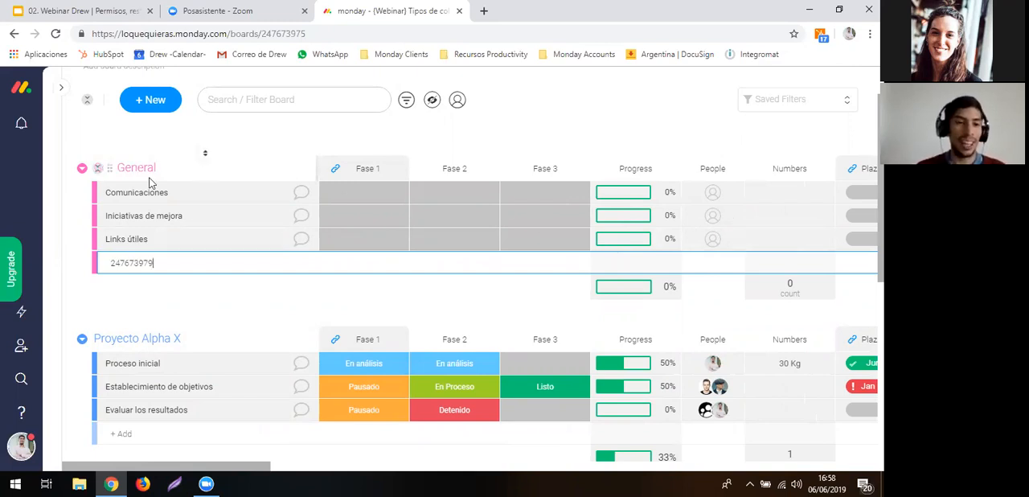
# - Switch to the {Webinar} Dependencias board and look over its Actividades en proceso and Actividades planificadas groups
pyautogui.click(24, 315)
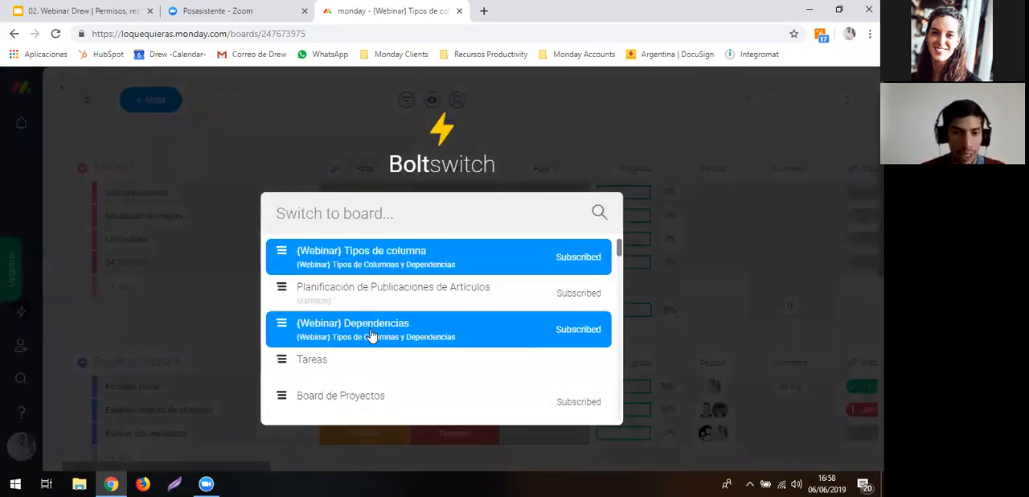
pyautogui.click(371, 335)
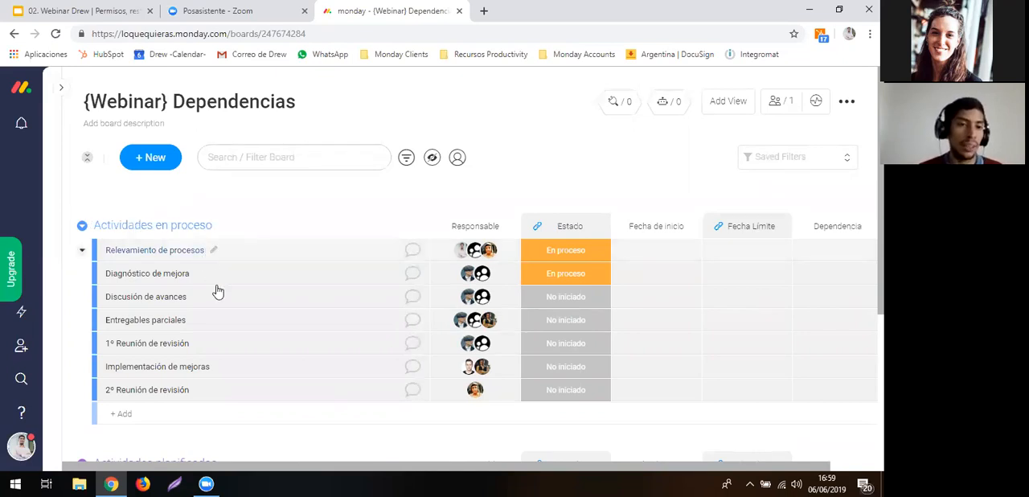
pyautogui.scroll(-2, 225, 336)
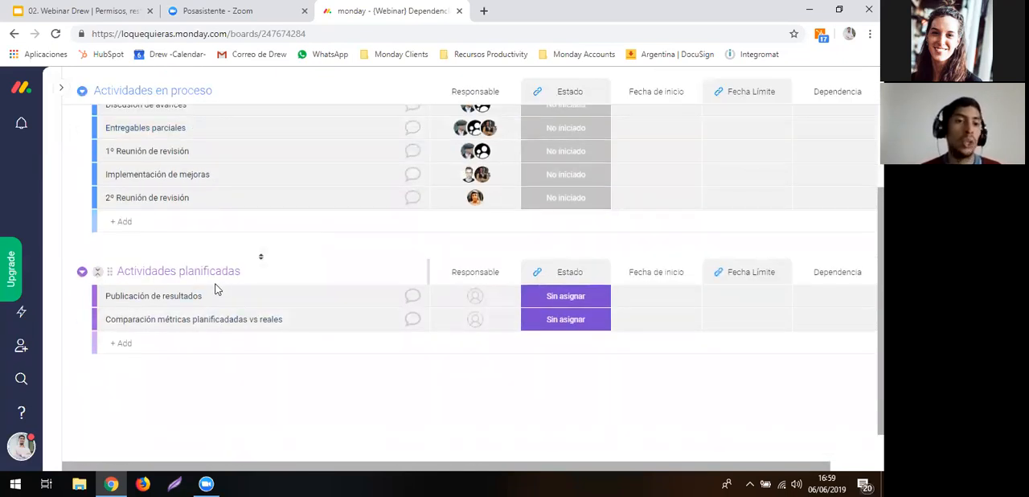
pyautogui.scroll(2, 310, 271)
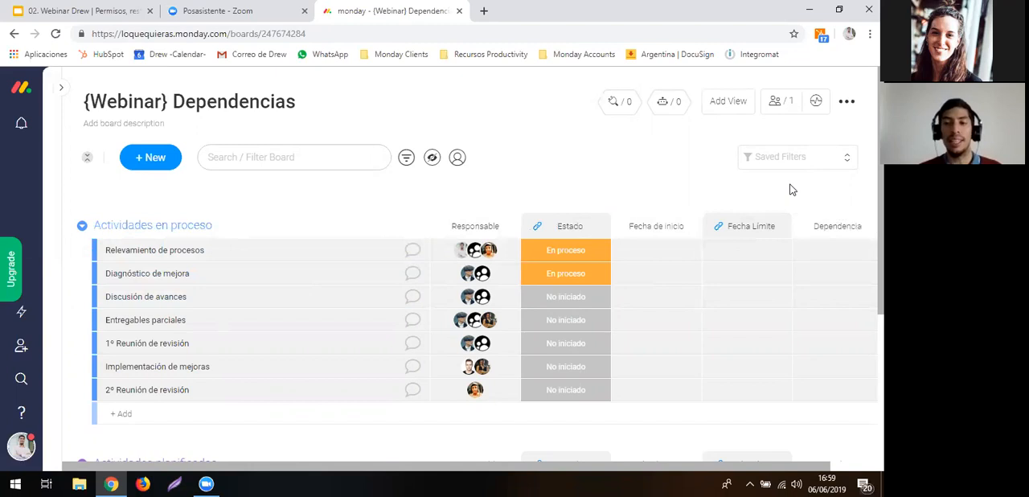
# - Set the Fecha de inicio of Relevamiento de procesos to June 1, 2019
pyautogui.hscroll(1, 792, 190)
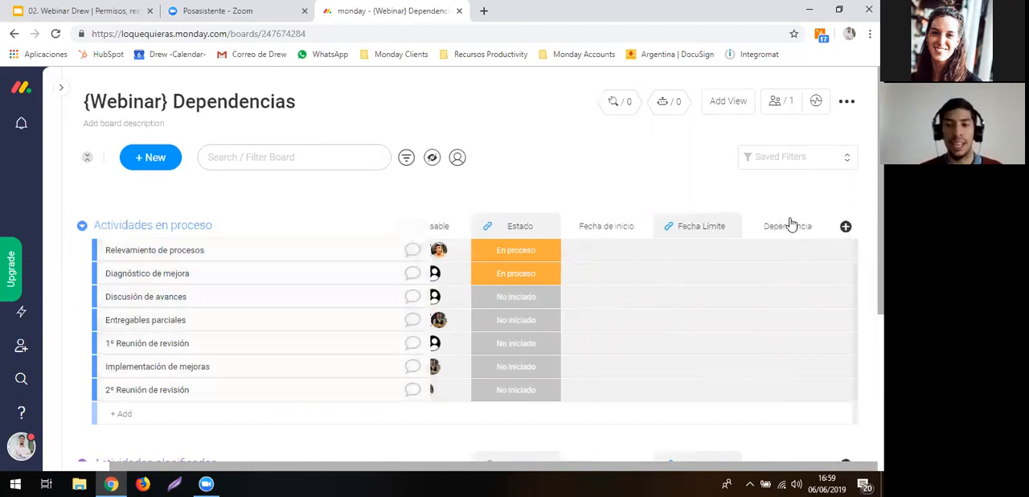
pyautogui.click(617, 254)
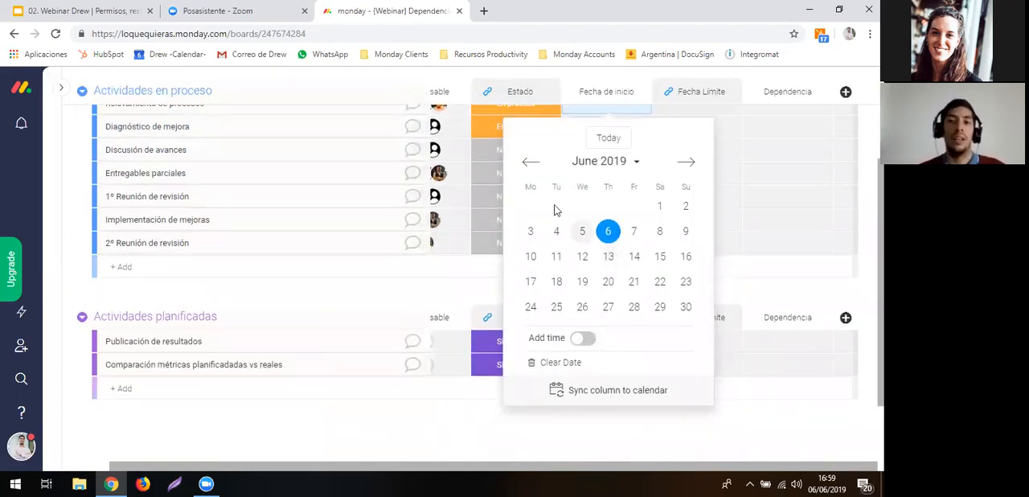
pyautogui.click(659, 207)
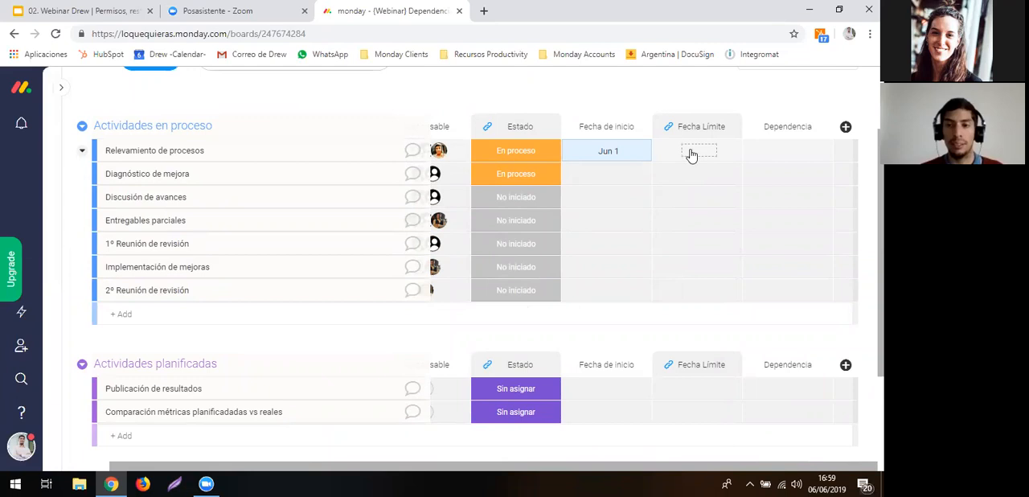
# - Set the Fecha Límite of Relevamiento de procesos to June 30, 2019
pyautogui.click(696, 151)
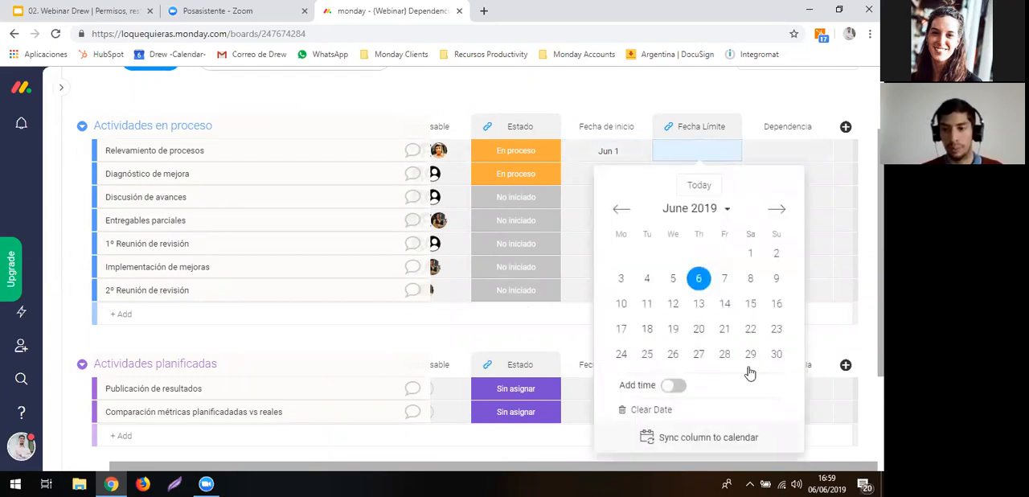
pyautogui.click(777, 354)
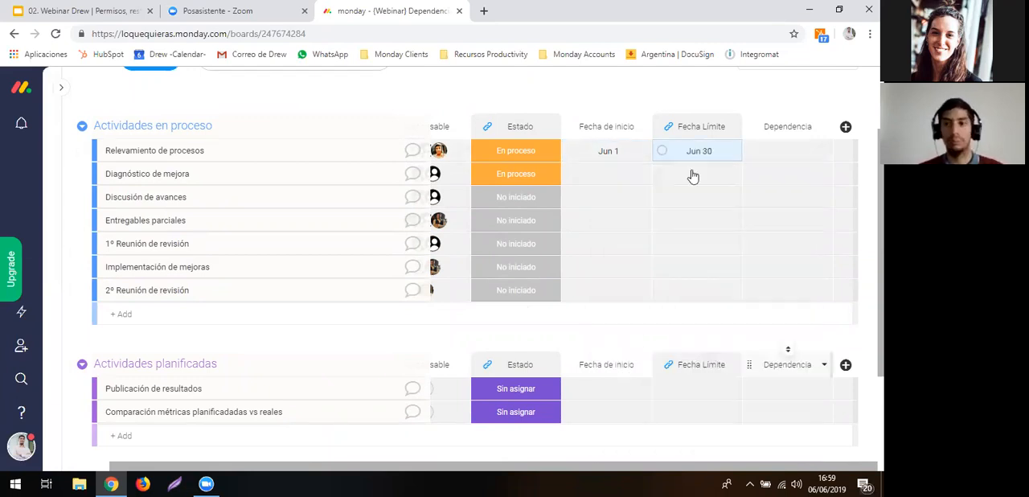
# - Delete the existing Dependencia column from the board and confirm its removal
pyautogui.scroll(2, 764, 169)
pyautogui.moveTo(829, 227)
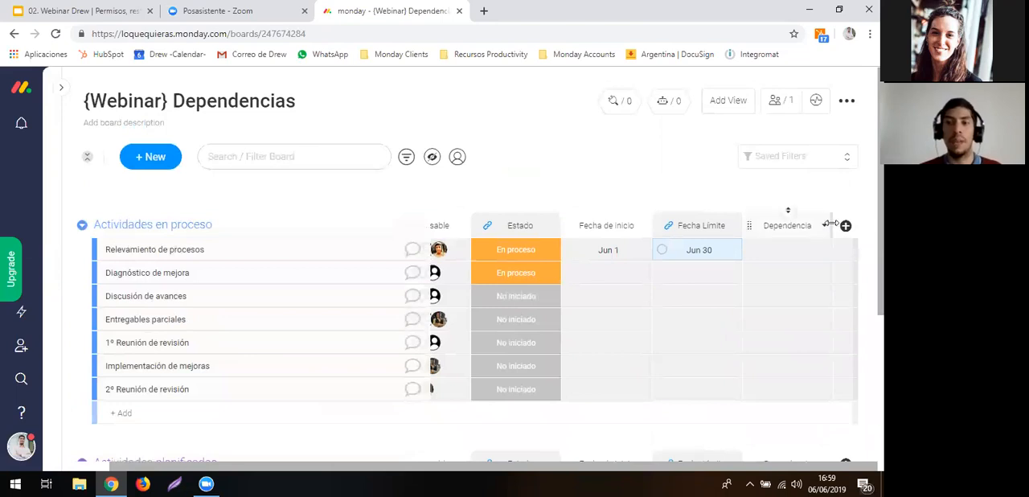
pyautogui.click(827, 226)
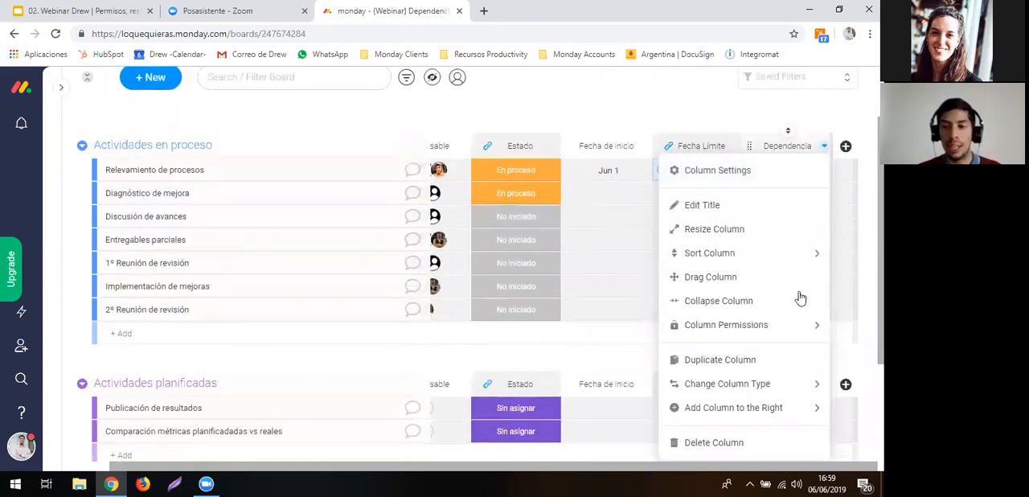
pyautogui.moveTo(780, 410)
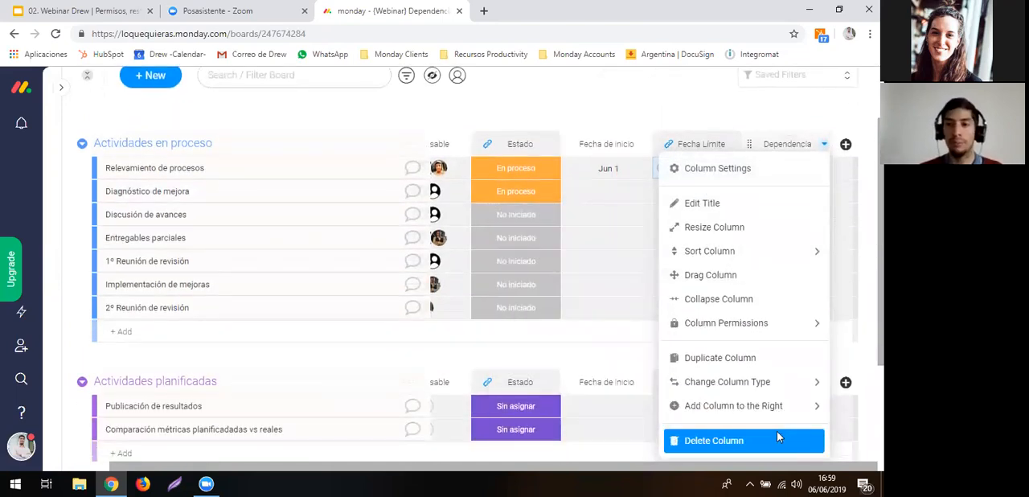
pyautogui.click(777, 439)
pyautogui.click(592, 170)
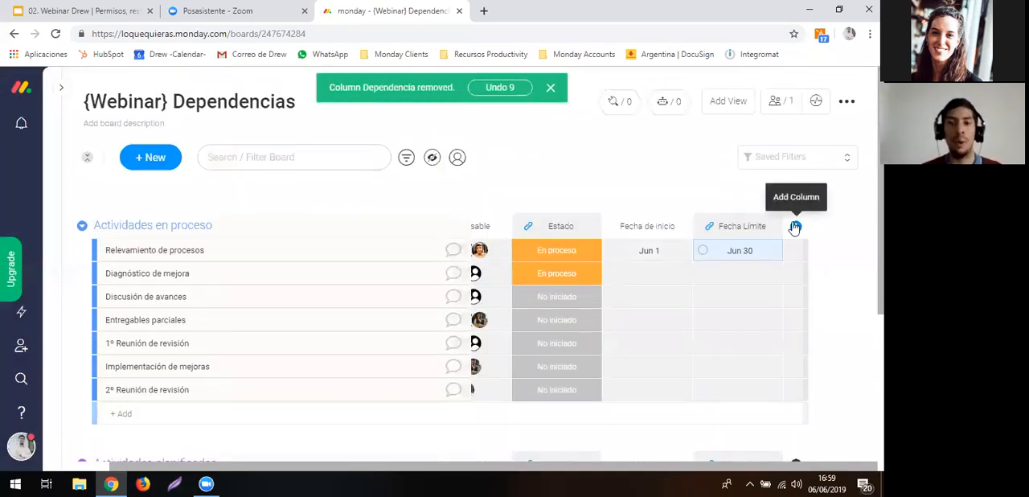
# - Add a Dependency column from the Column Center to the board and dismiss its settings without setting up an automation
pyautogui.click(795, 226)
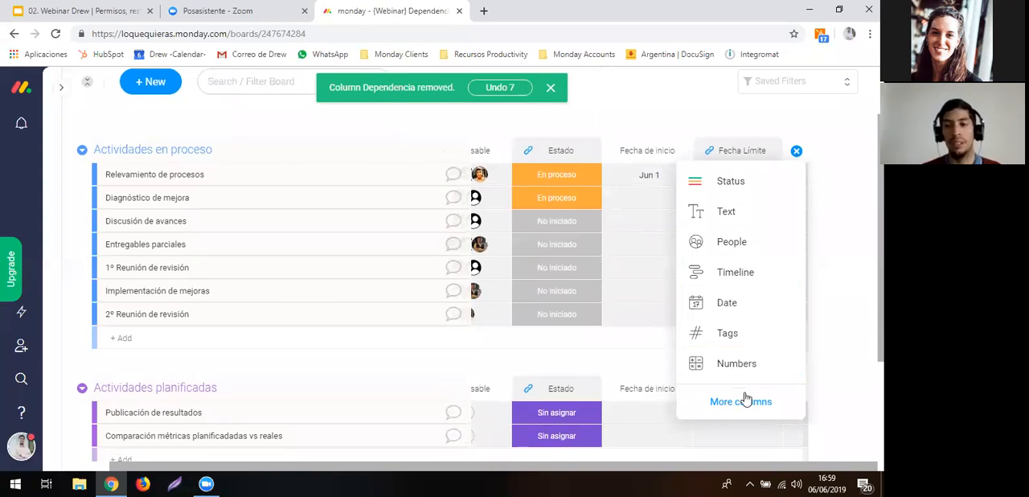
pyautogui.click(742, 401)
pyautogui.scroll(-10, 404, 310)
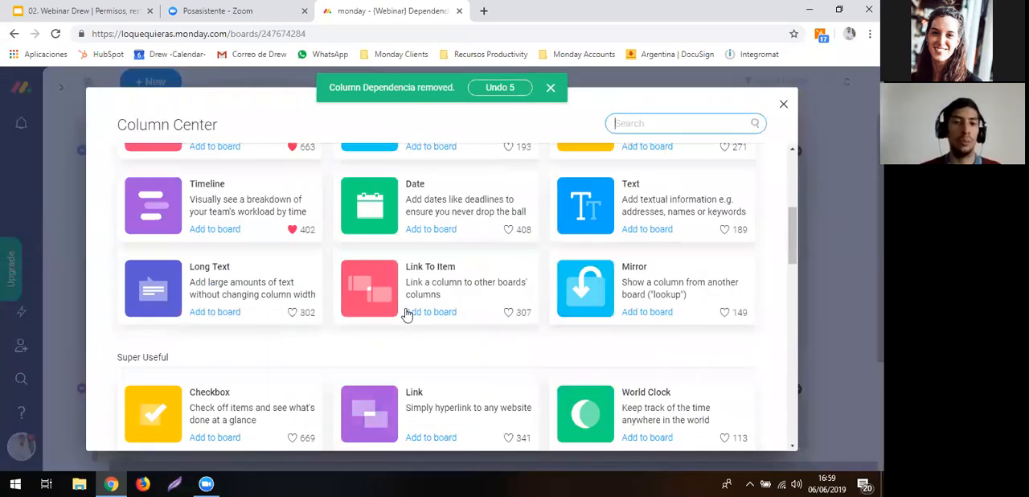
pyautogui.scroll(-4, 406, 314)
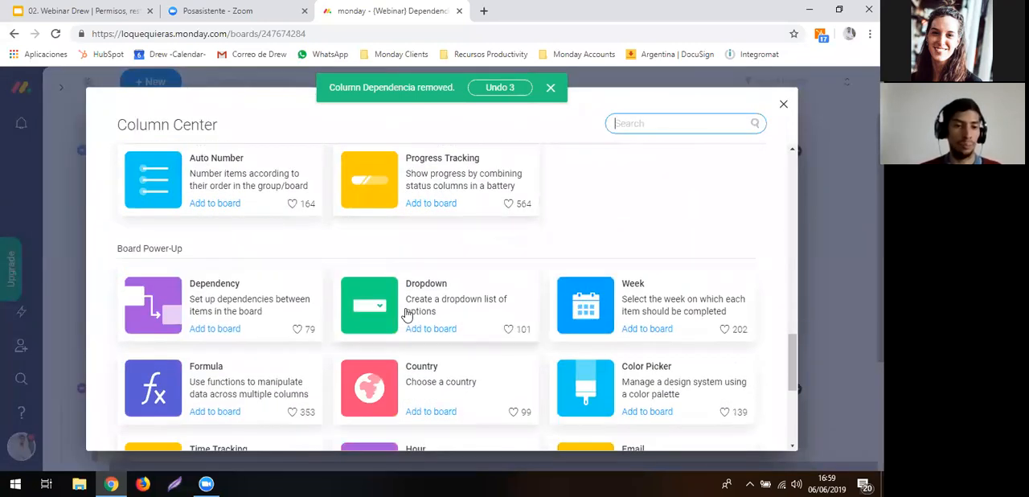
pyautogui.click(257, 302)
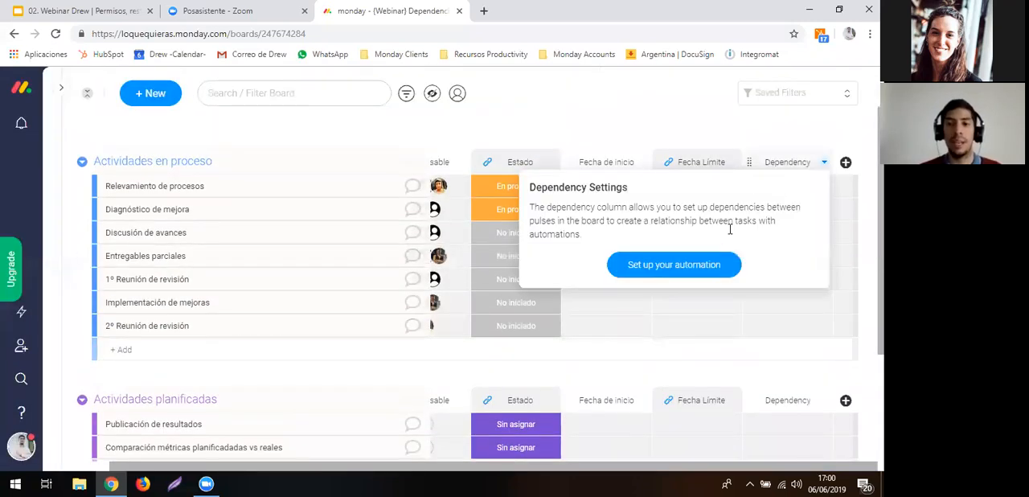
pyautogui.click(653, 142)
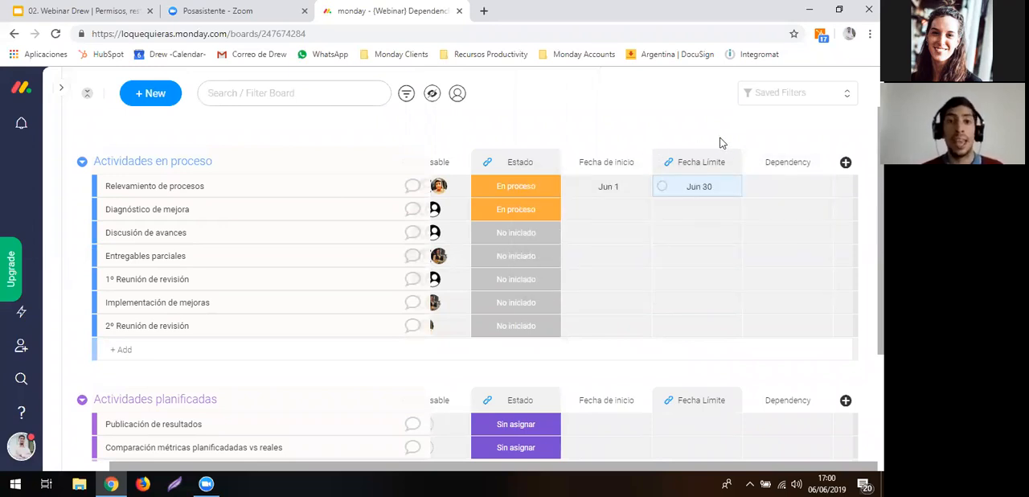
# - Rename the new Dependency column as Dependencias
pyautogui.click(769, 162)
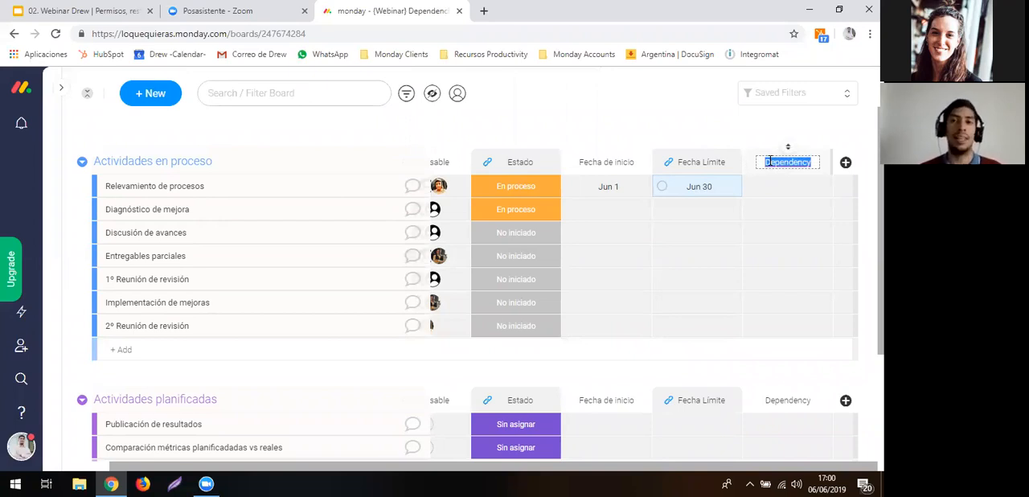
pyautogui.write('Dependencias')
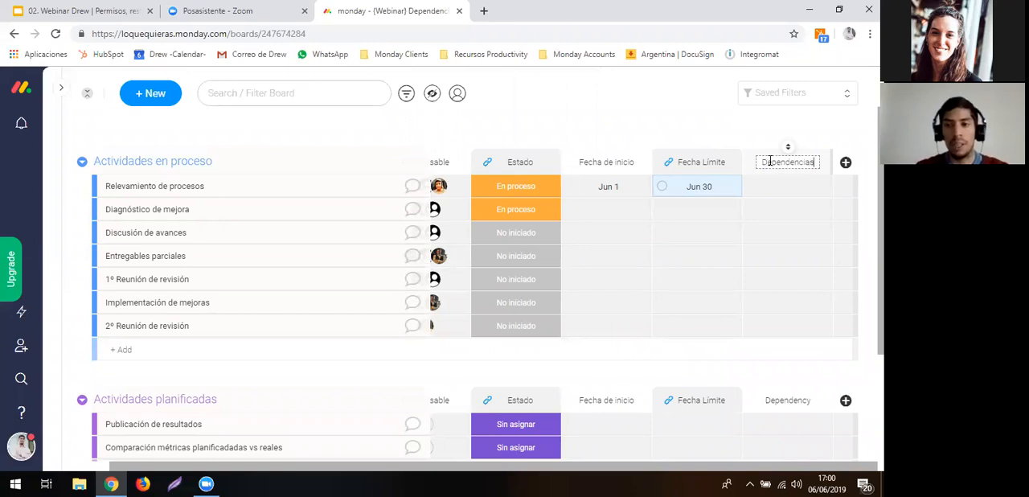
pyautogui.press('Return')
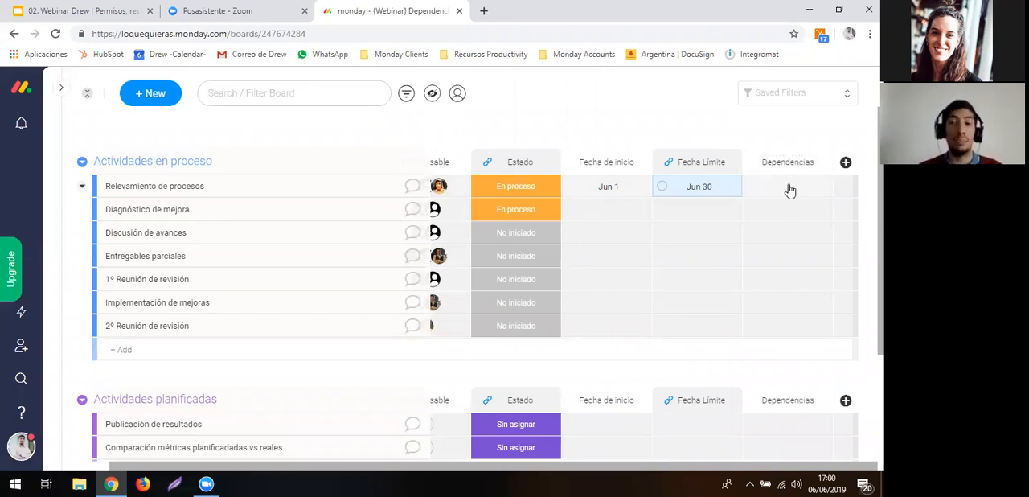
# - Make Diagnóstico de mejora depend on Relevamiento de procesos, Discusión de avances on Diagnóstico de mejora, and Entregables parciales on Discusión de avances
pyautogui.click(782, 193)
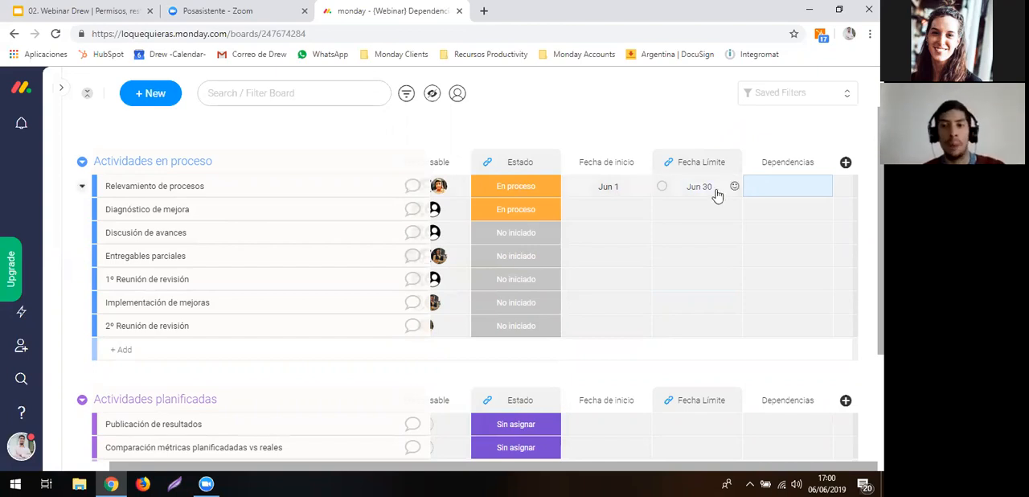
pyautogui.click(765, 216)
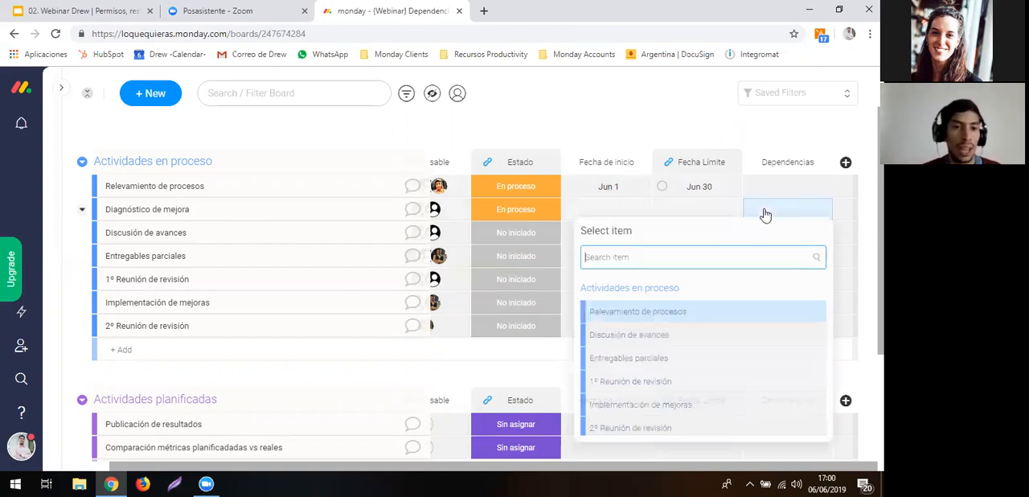
pyautogui.click(684, 313)
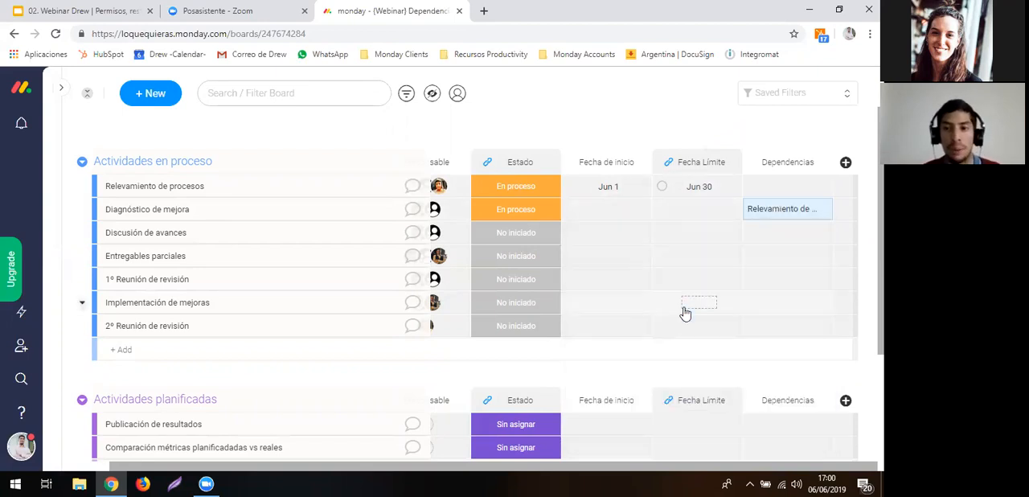
pyautogui.click(770, 236)
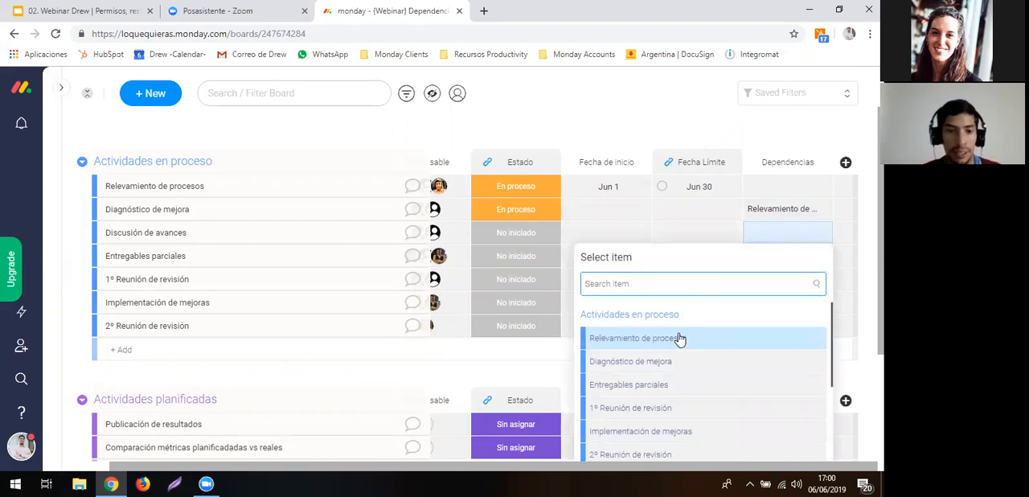
pyautogui.click(673, 360)
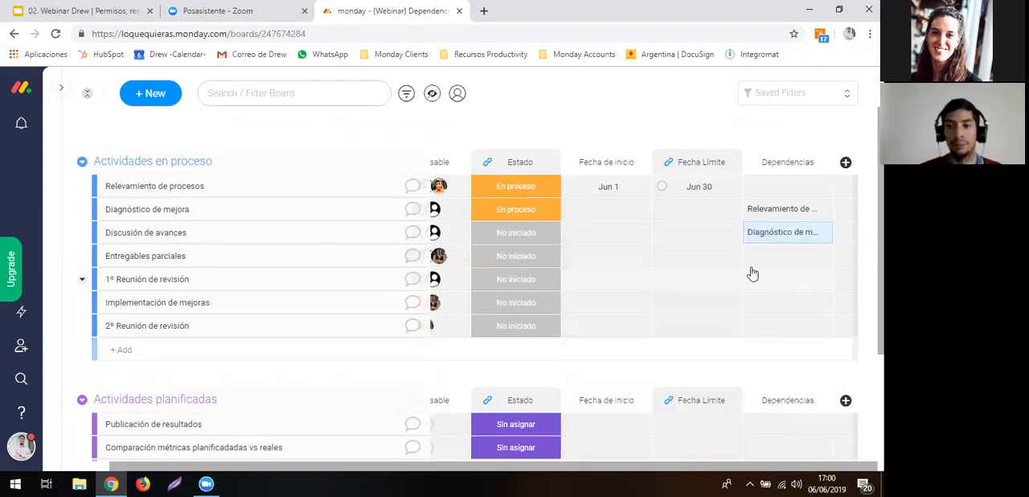
pyautogui.click(759, 264)
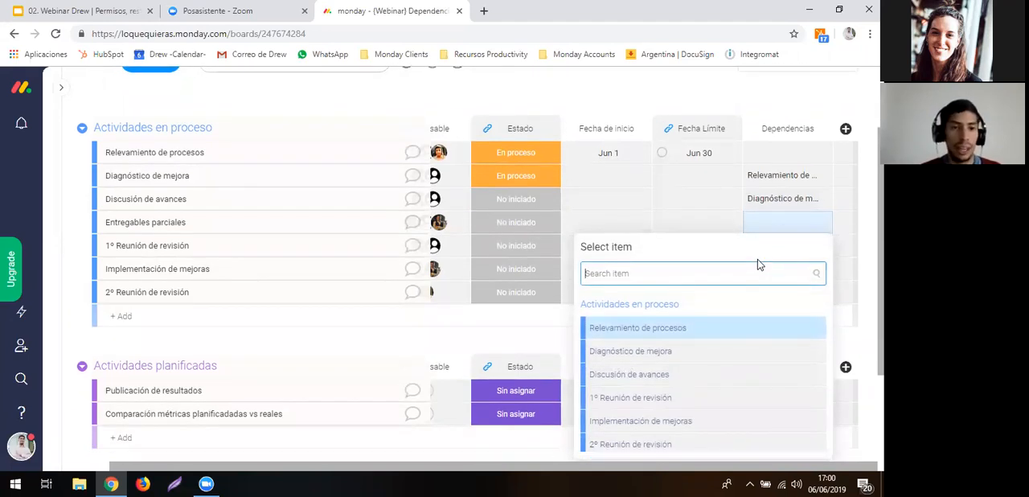
pyautogui.click(643, 374)
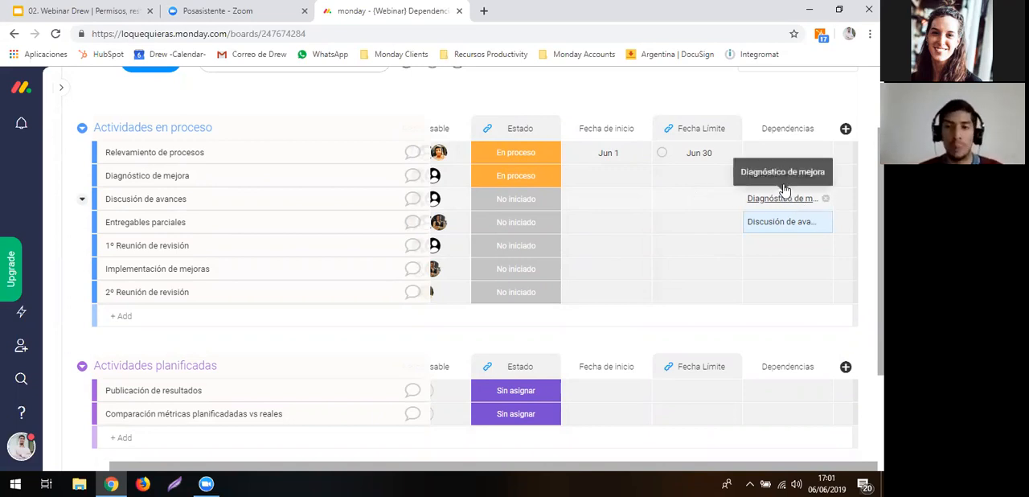
# - Set the Fecha de inicio of Diagnóstico de mejora to June 10, 2019 and its Fecha Límite to June 20, 2019
pyautogui.click(617, 183)
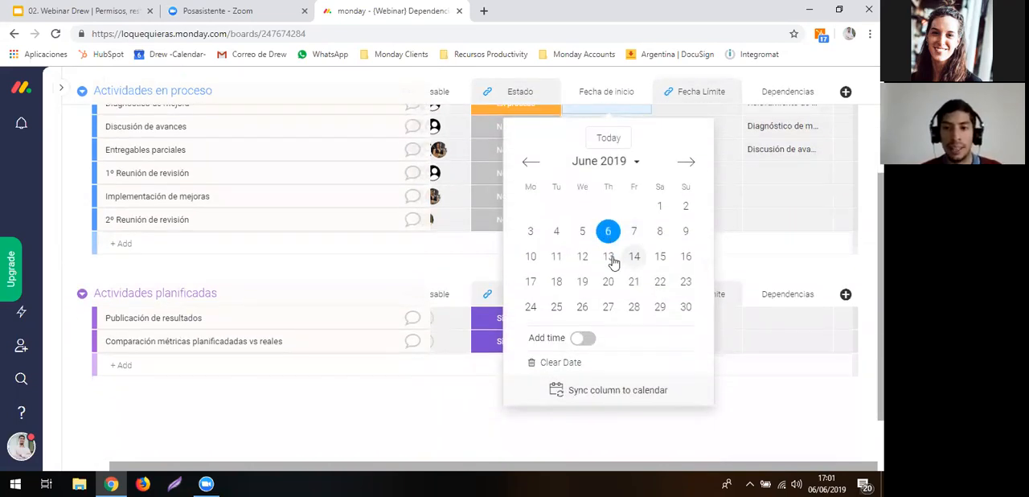
pyautogui.click(531, 256)
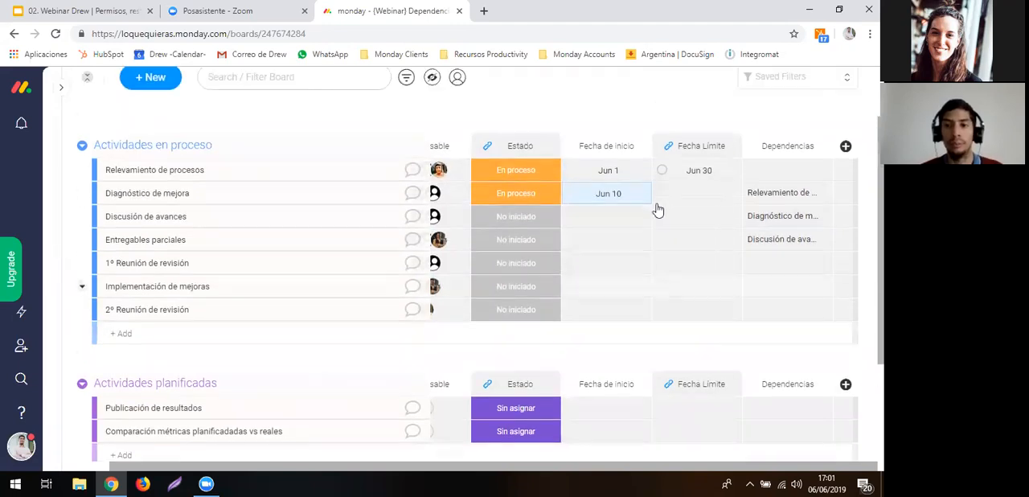
pyautogui.click(689, 199)
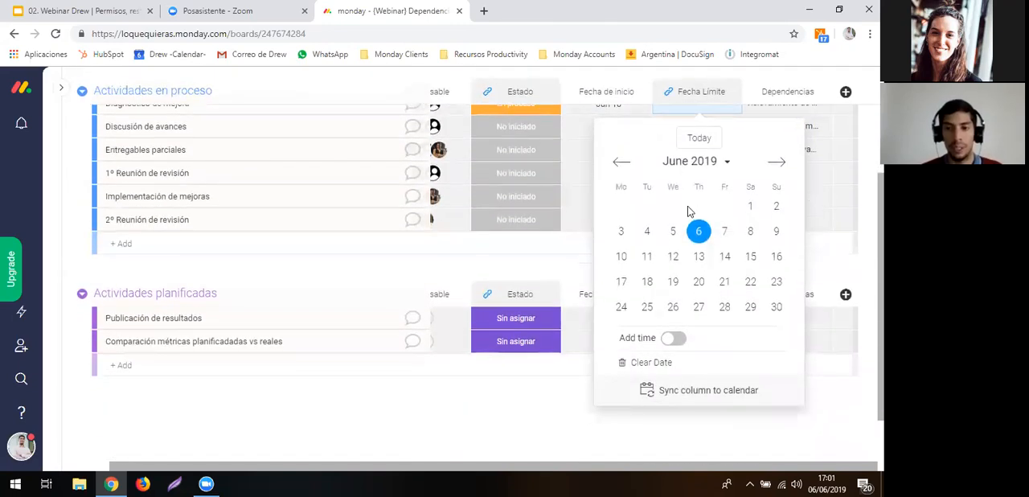
pyautogui.click(699, 282)
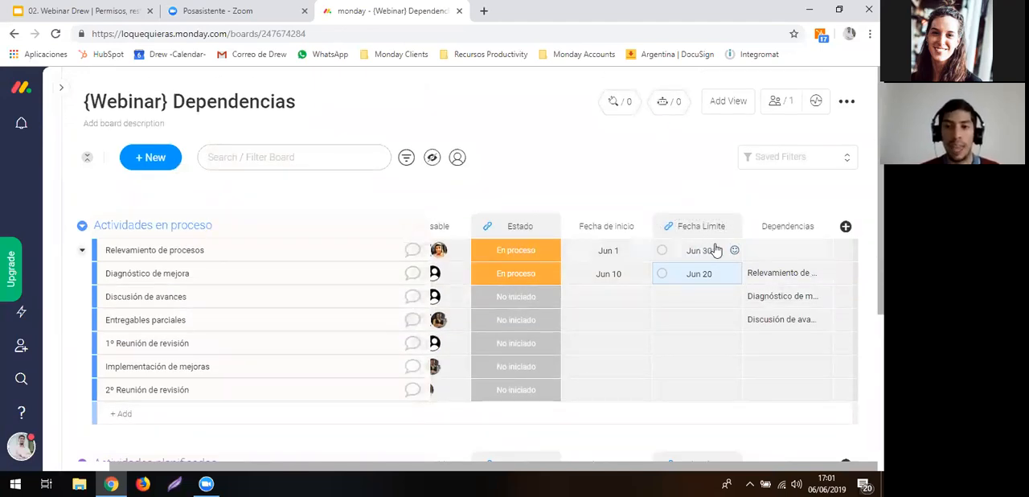
# - Choose the Dependencies automation template that ensures an item's date always starts after the date of its dependency item
pyautogui.click(656, 115)
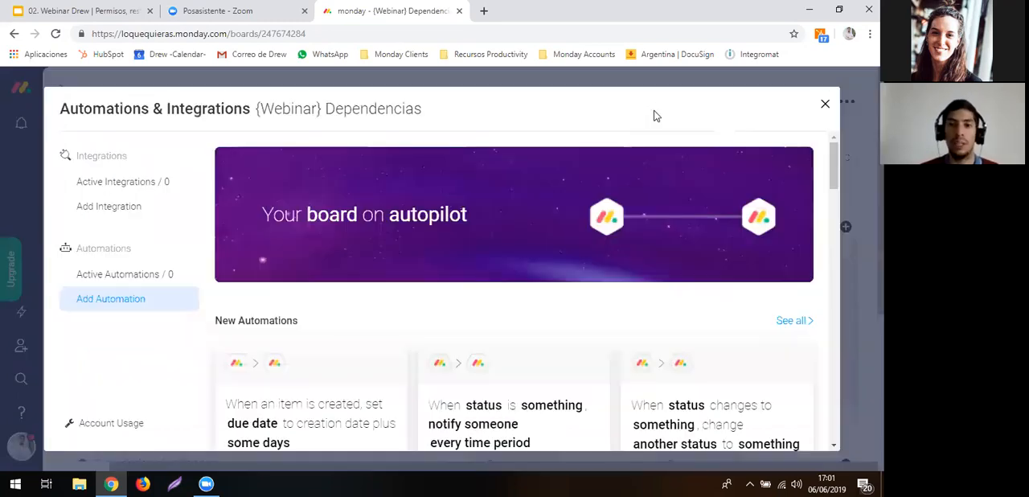
pyautogui.scroll(-9, 445, 374)
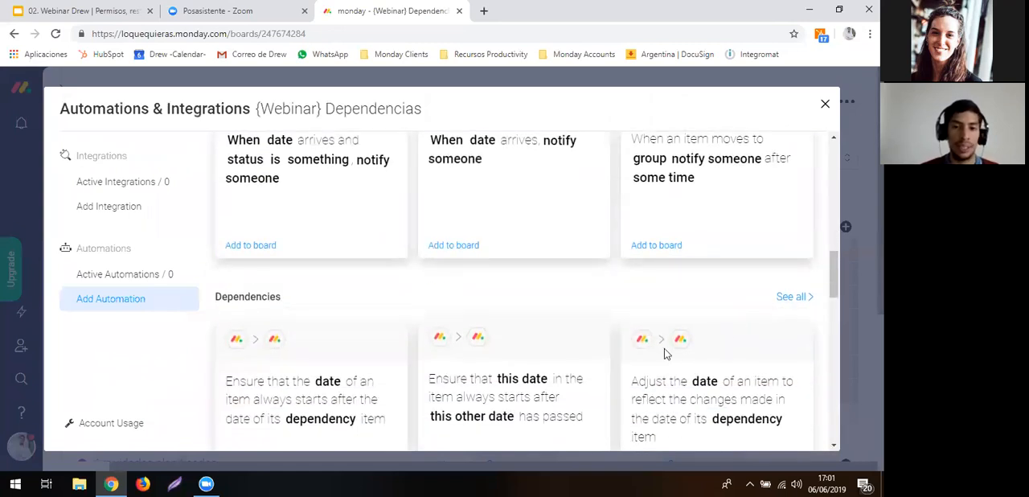
pyautogui.click(787, 299)
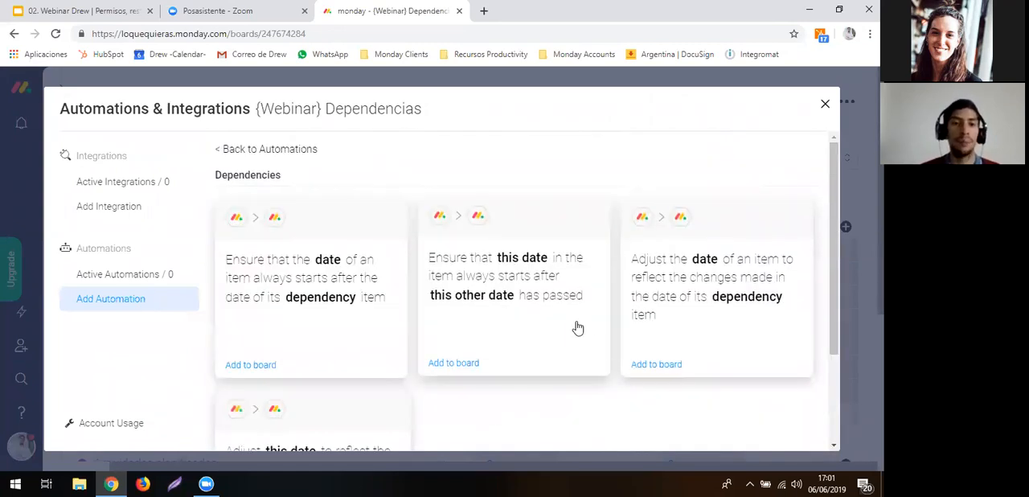
pyautogui.scroll(-2, 577, 325)
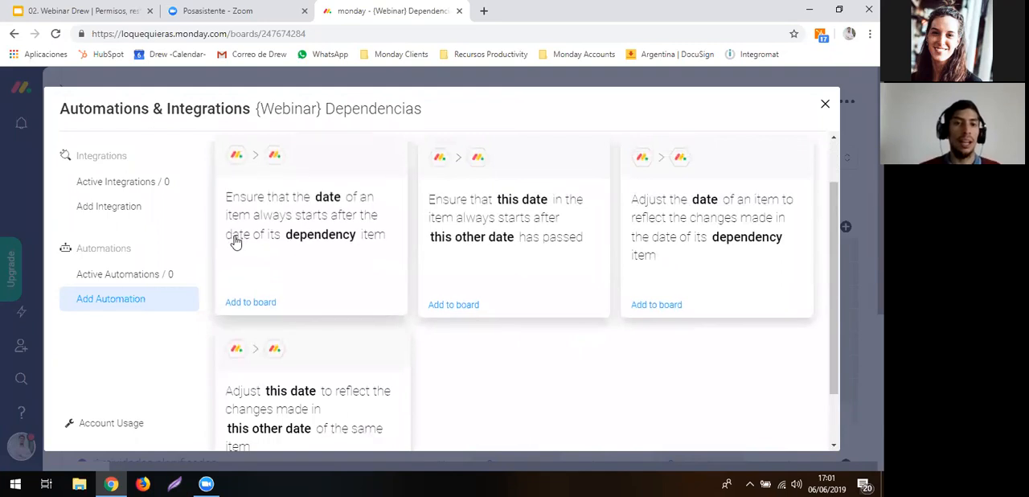
pyautogui.click(324, 231)
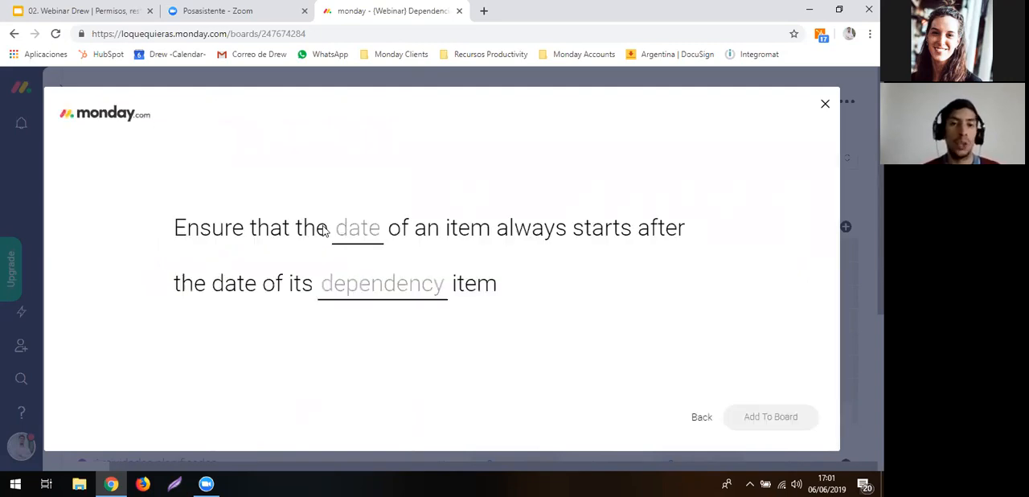
# - Configure the automation with Fecha Límite as the date column and Dependencias as the dependency column
pyautogui.click(363, 249)
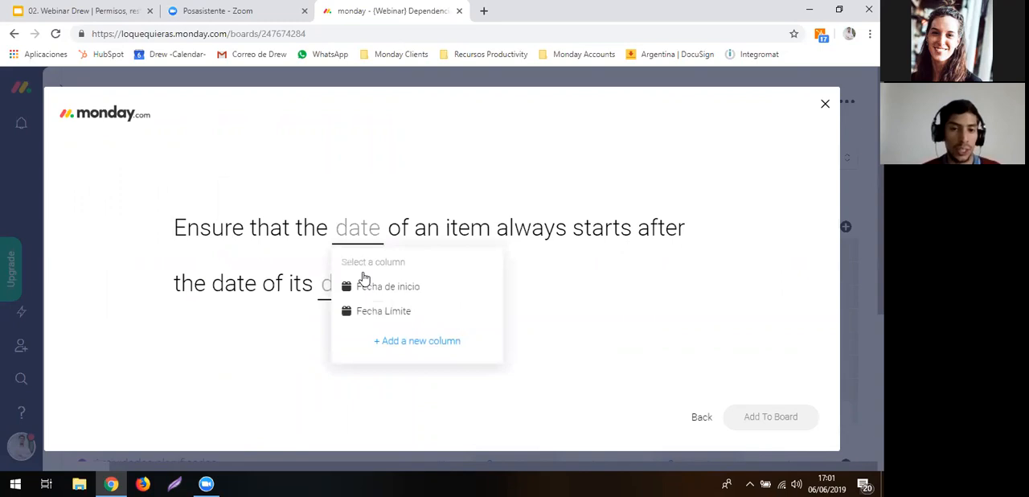
pyautogui.click(535, 299)
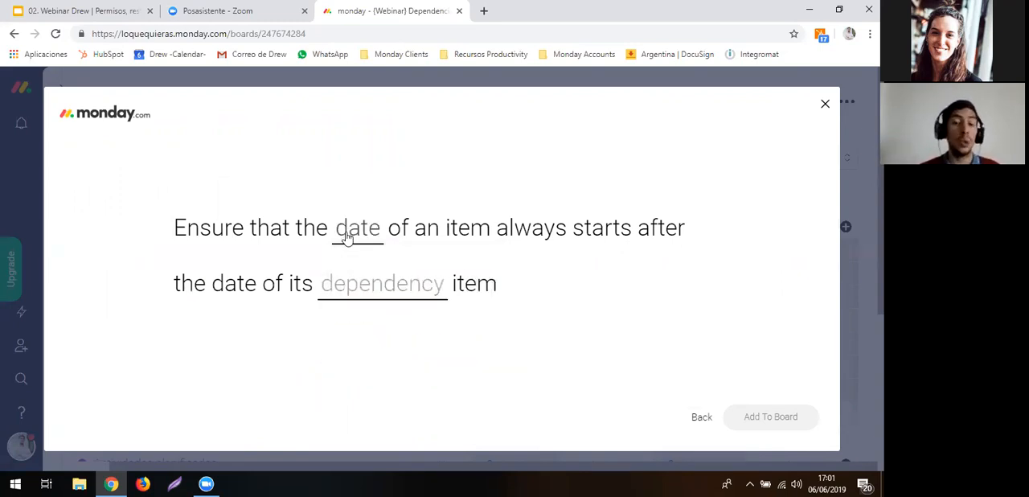
pyautogui.click(346, 237)
pyautogui.click(362, 312)
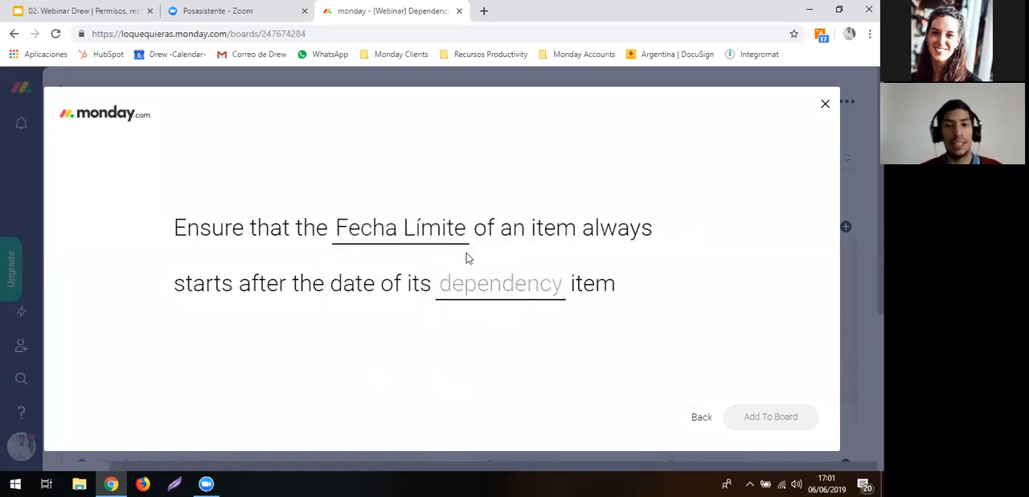
pyautogui.click(506, 282)
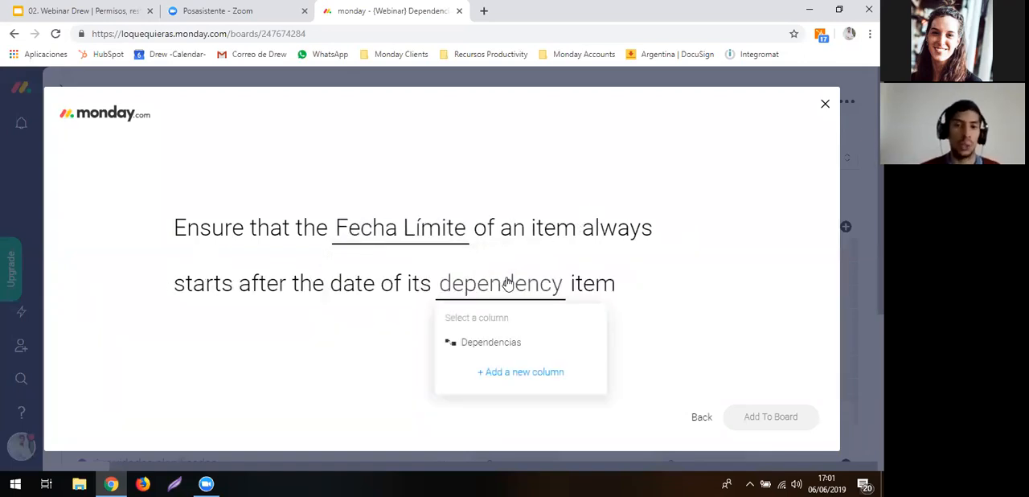
pyautogui.click(479, 344)
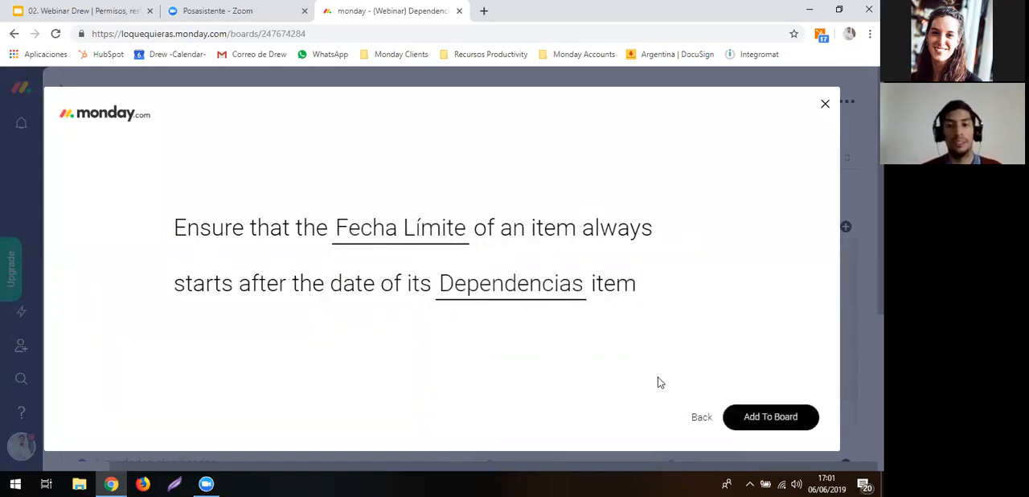
# - Add the configured Fecha Límite and Dependencias automation to the board and return to the item table
pyautogui.click(743, 424)
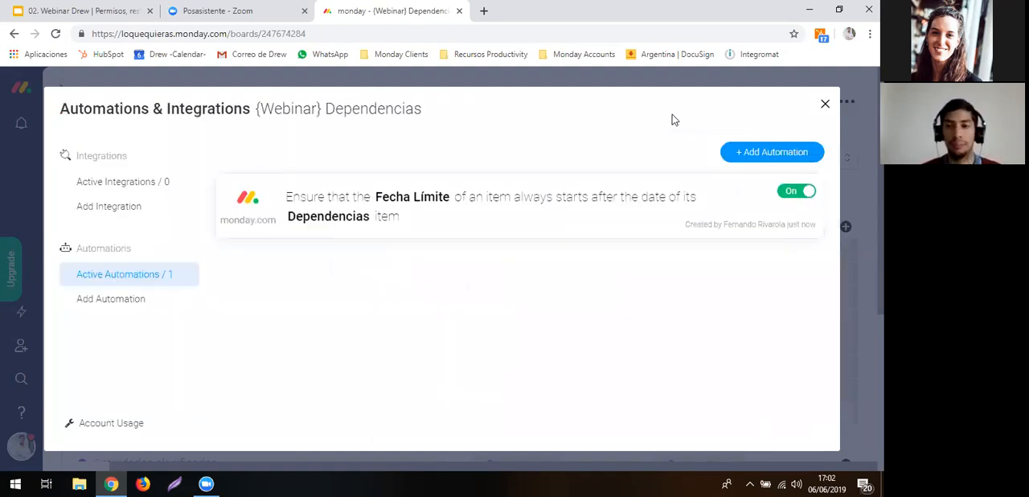
pyautogui.moveTo(427, 220)
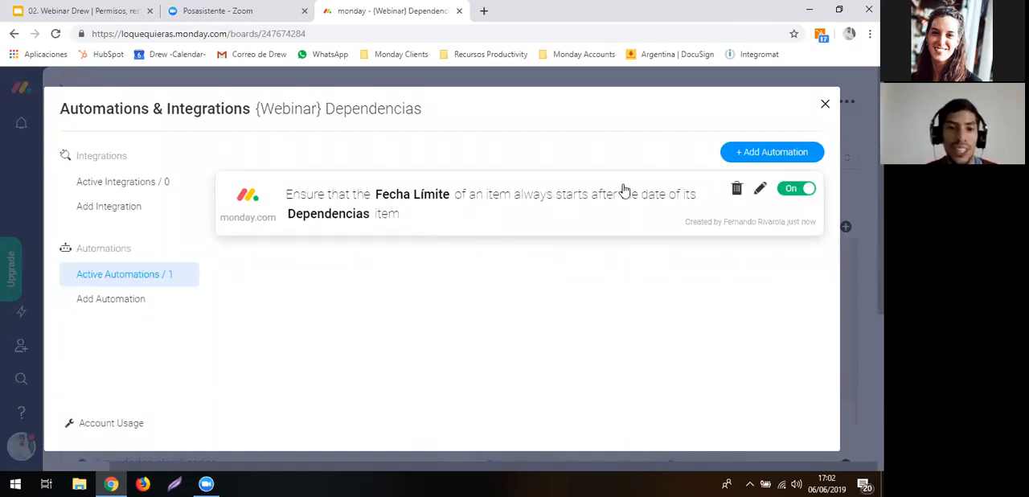
pyautogui.press('Escape')
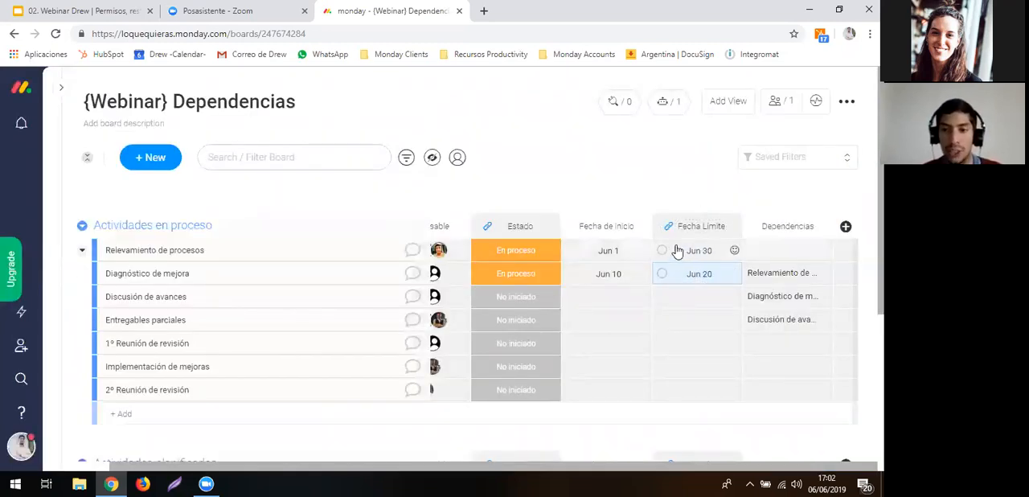
# - Set the Fecha Límite of Discusión de avances to June 5, 2019, before its dependency's date, to test the automation
pyautogui.click(700, 307)
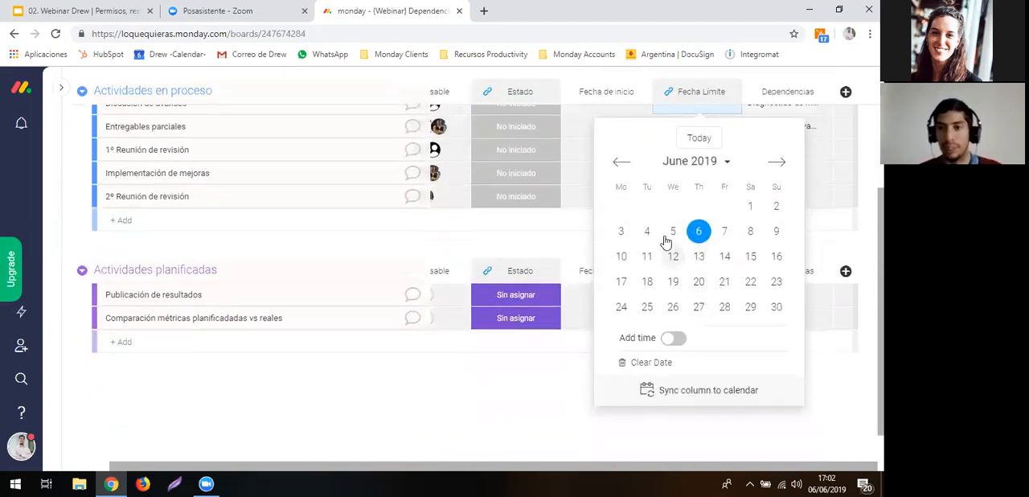
pyautogui.click(510, 228)
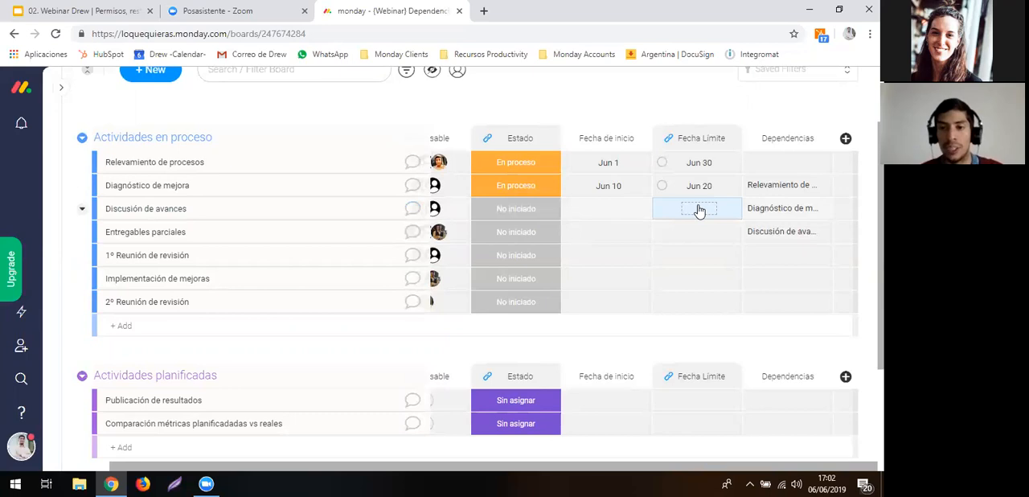
pyautogui.click(699, 210)
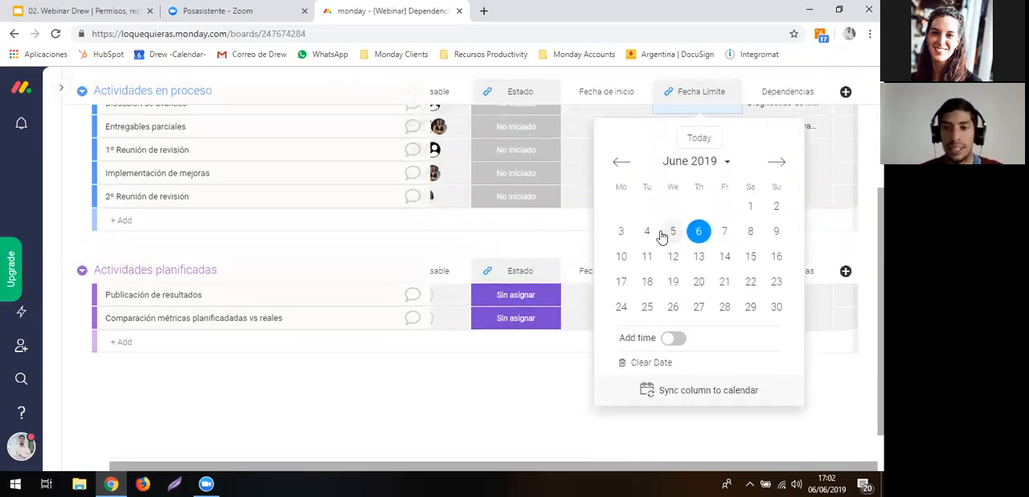
pyautogui.click(668, 233)
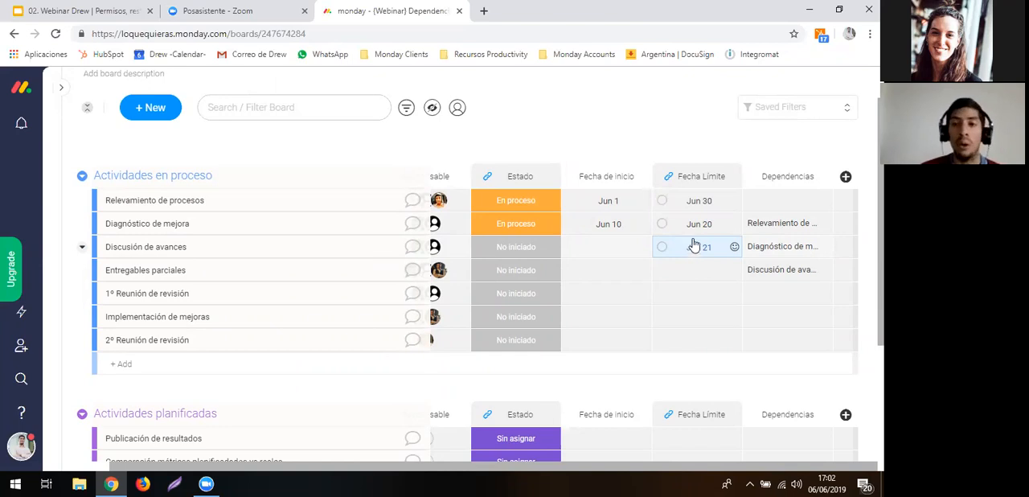
# - Choose the Dependencies automation template that ensures one date in an item always starts after another date has passed
pyautogui.scroll(2, 634, 157)
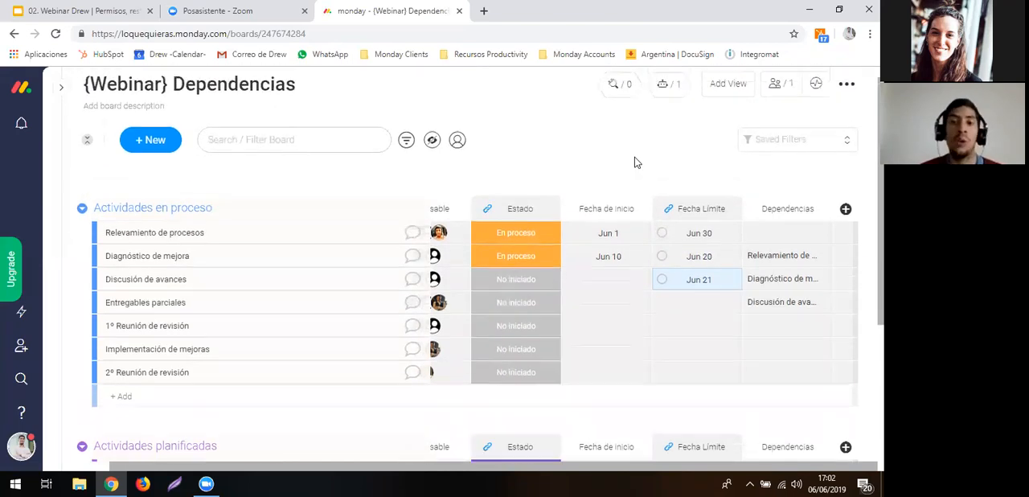
pyautogui.click(663, 107)
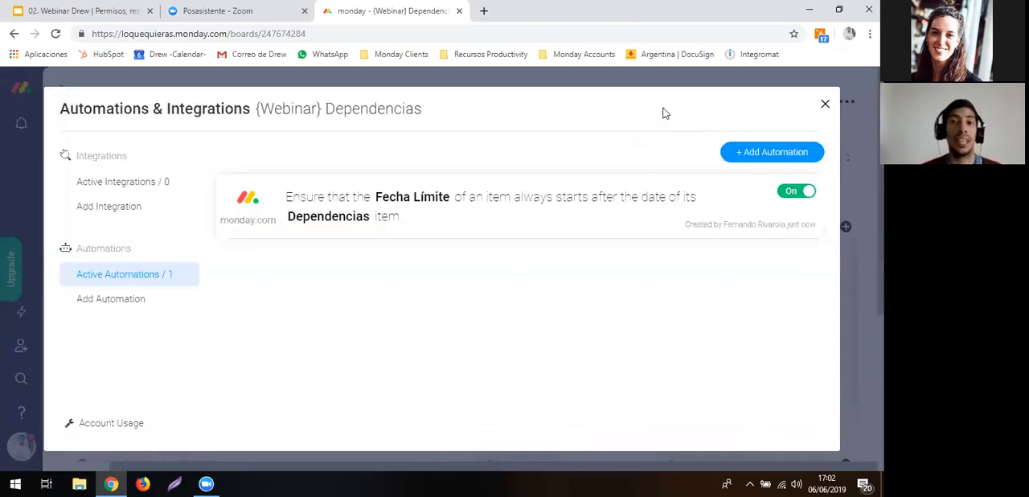
pyautogui.click(741, 155)
pyautogui.scroll(-10, 448, 275)
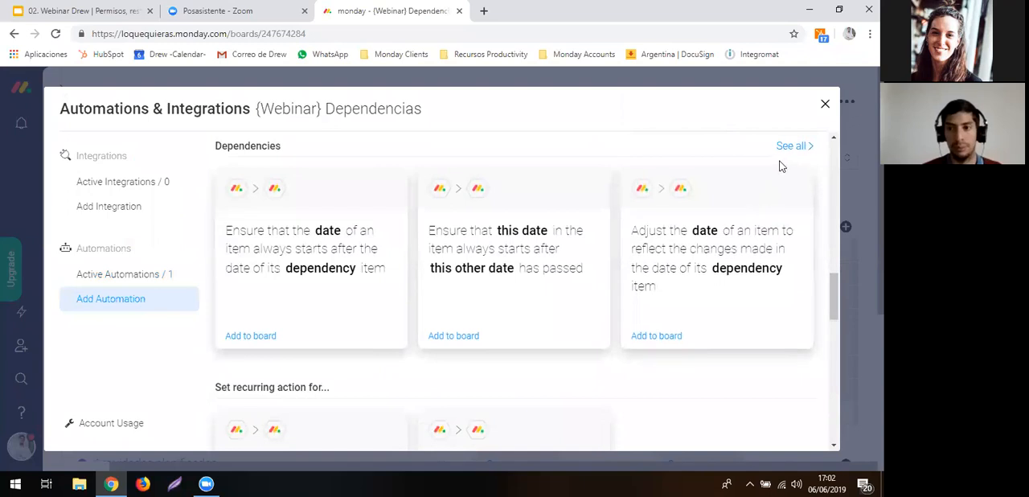
pyautogui.click(789, 146)
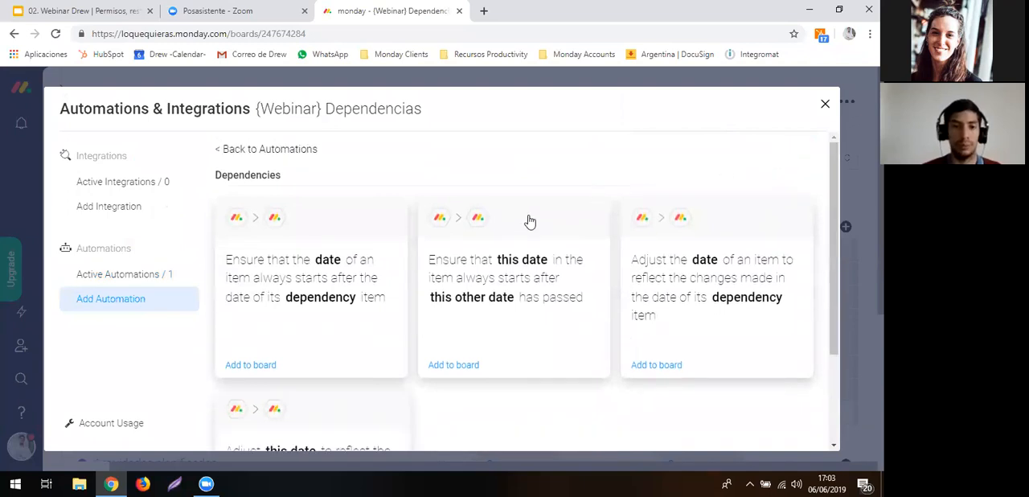
pyautogui.click(524, 281)
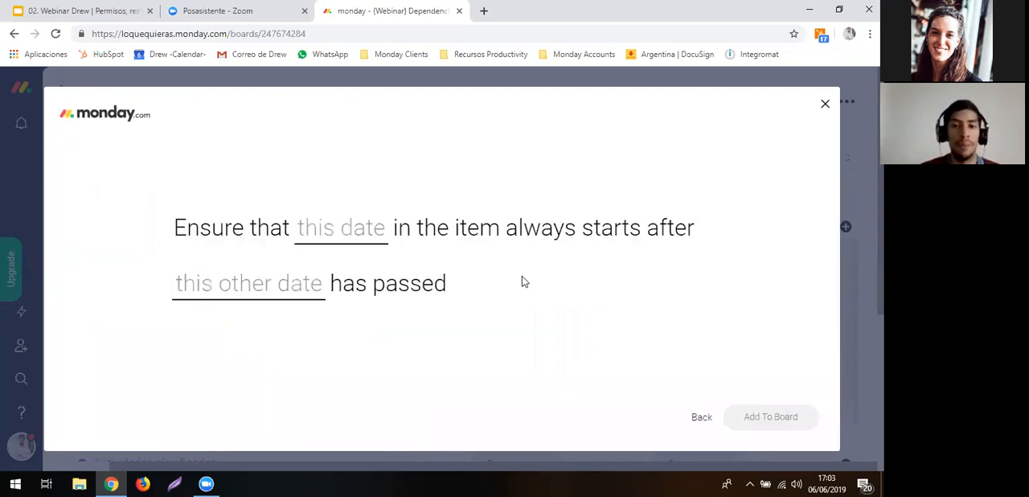
# - Configure the automation so Fecha Límite always starts after Fecha de inicio, add it to the board and return to the item table
pyautogui.click(375, 237)
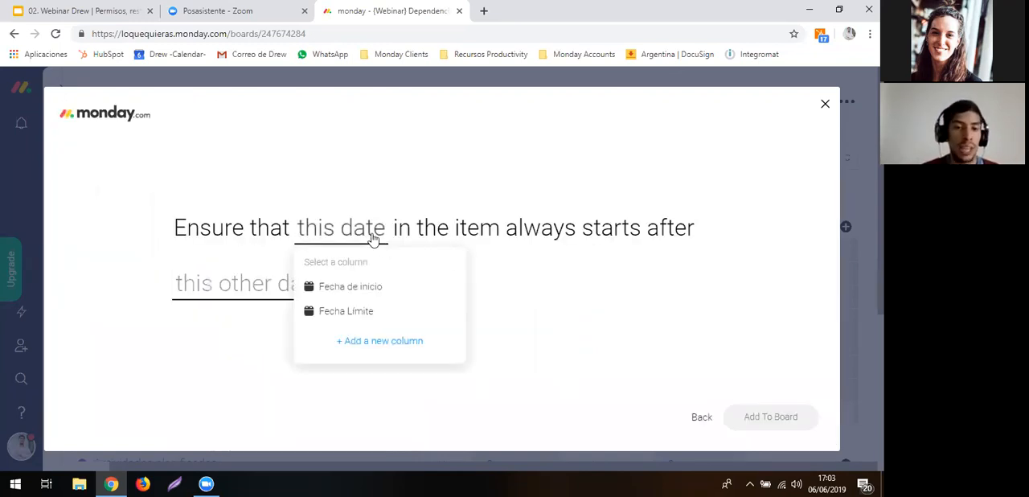
pyautogui.click(355, 312)
pyautogui.click(330, 289)
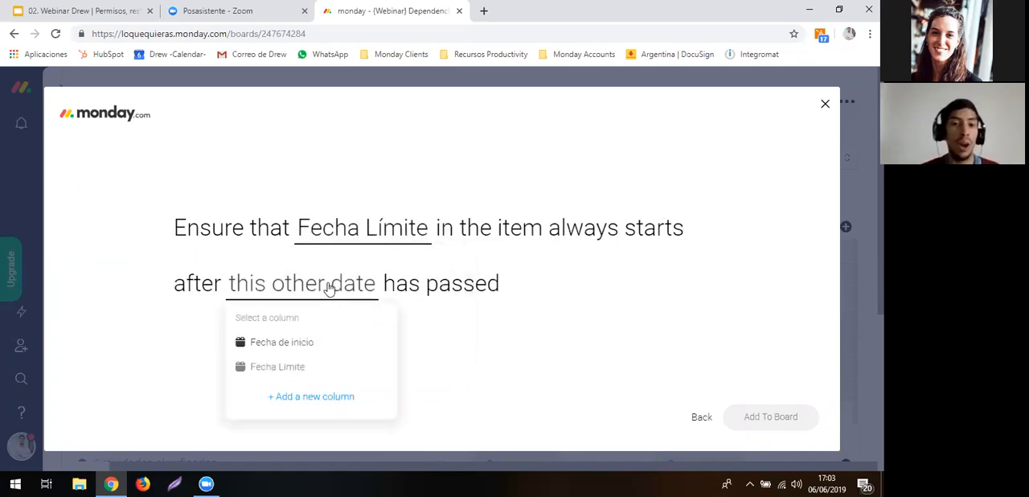
pyautogui.click(282, 342)
pyautogui.click(744, 415)
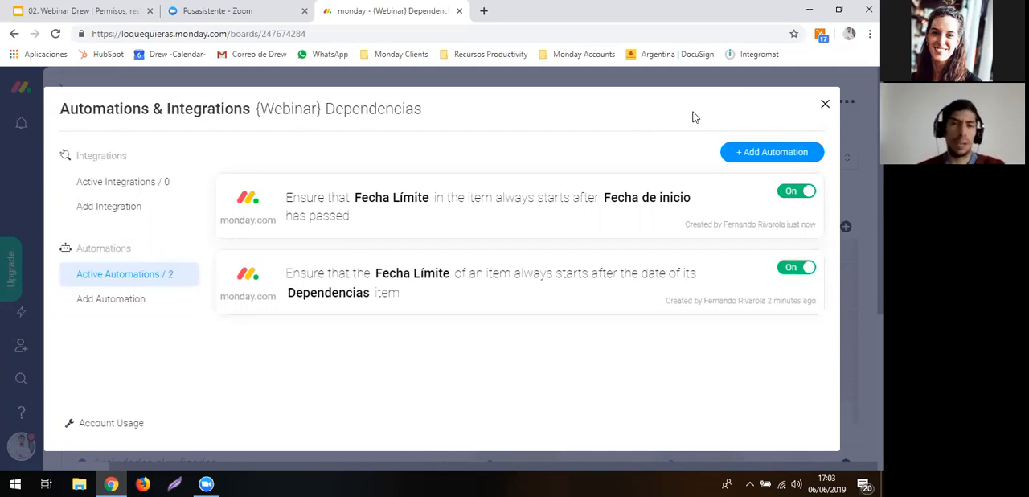
pyautogui.press('Escape')
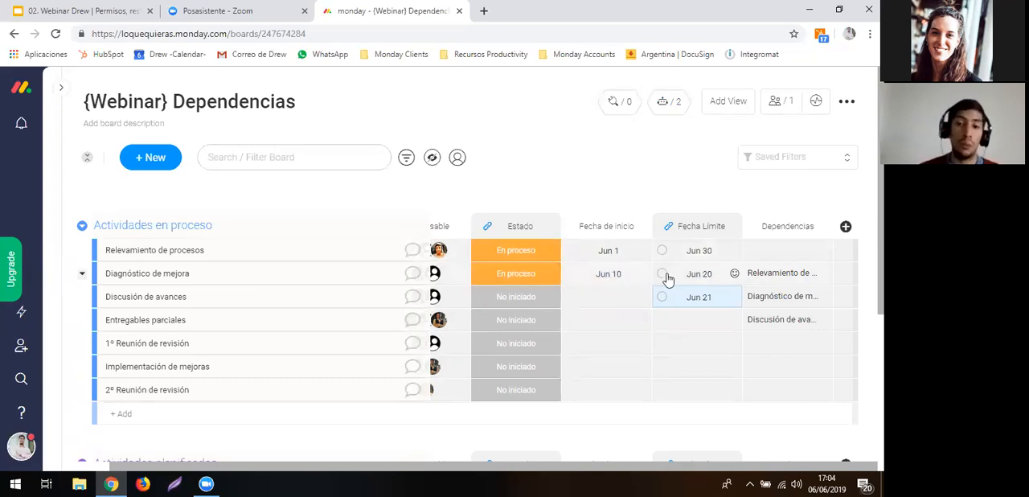
# - Set the Fecha de inicio of Diagnóstico de mejora to June 20, 2019
pyautogui.click(608, 278)
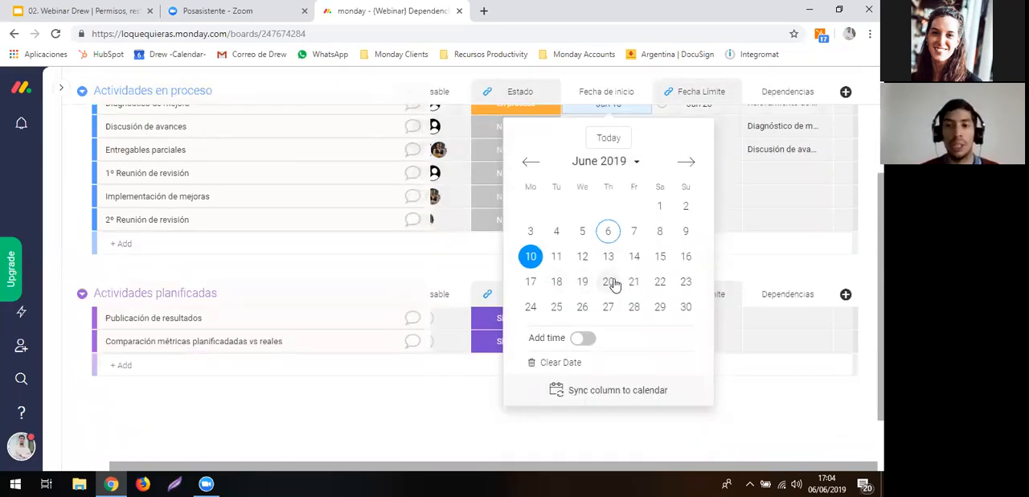
pyautogui.click(611, 281)
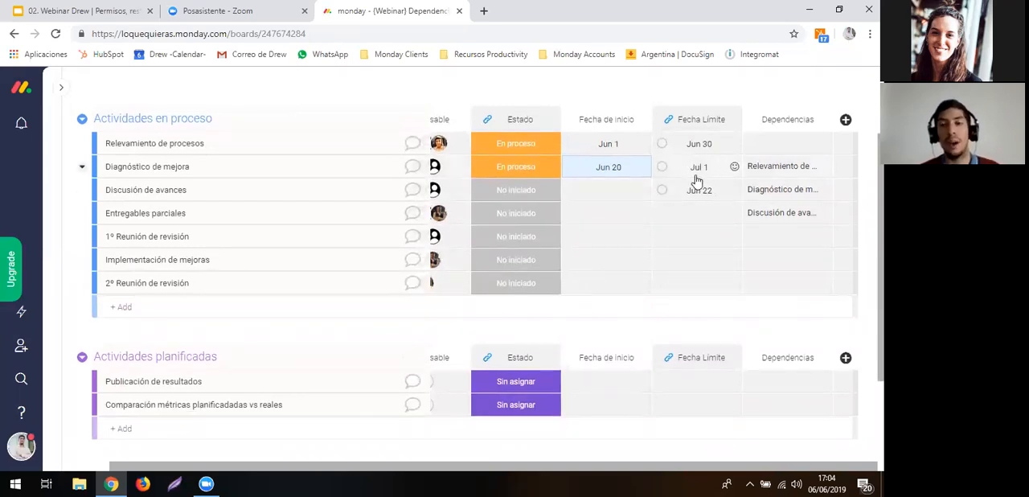
pyautogui.scroll(1, 697, 182)
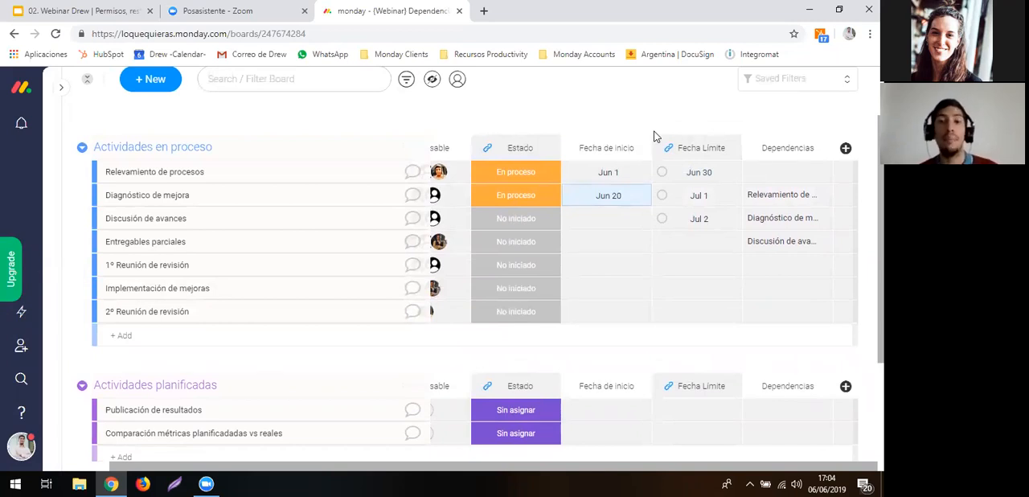
# - Choose the Dependencies automation template that adjusts an item's date to reflect changes made in the date of its dependency item
pyautogui.scroll(1, 655, 136)
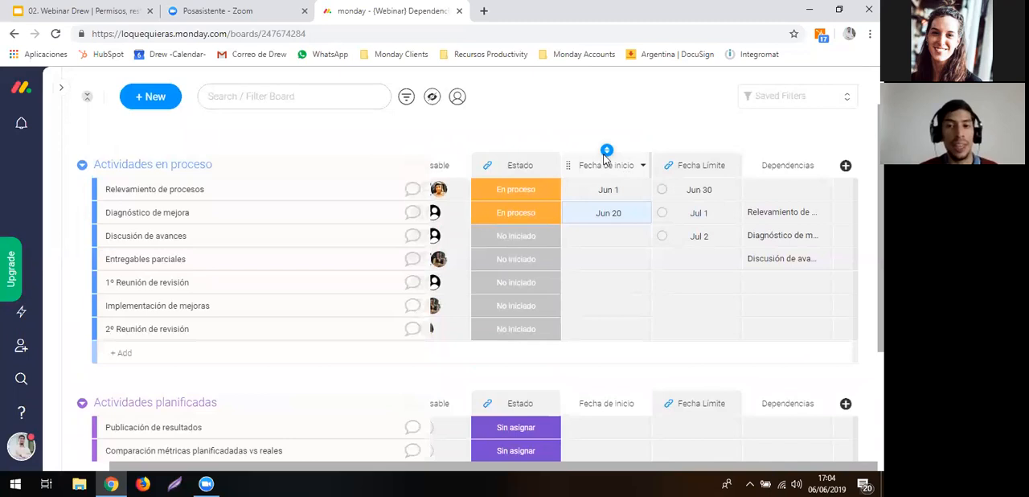
pyautogui.scroll(2, 608, 154)
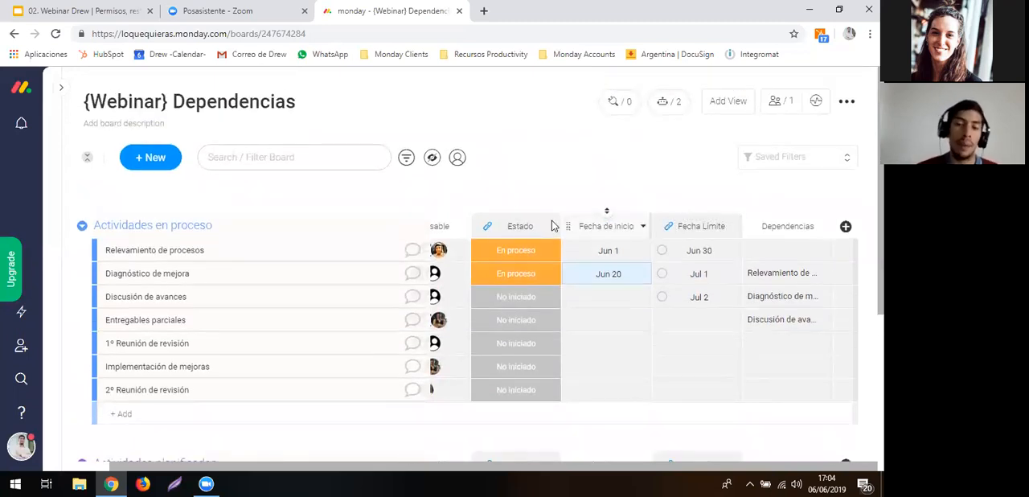
pyautogui.click(661, 112)
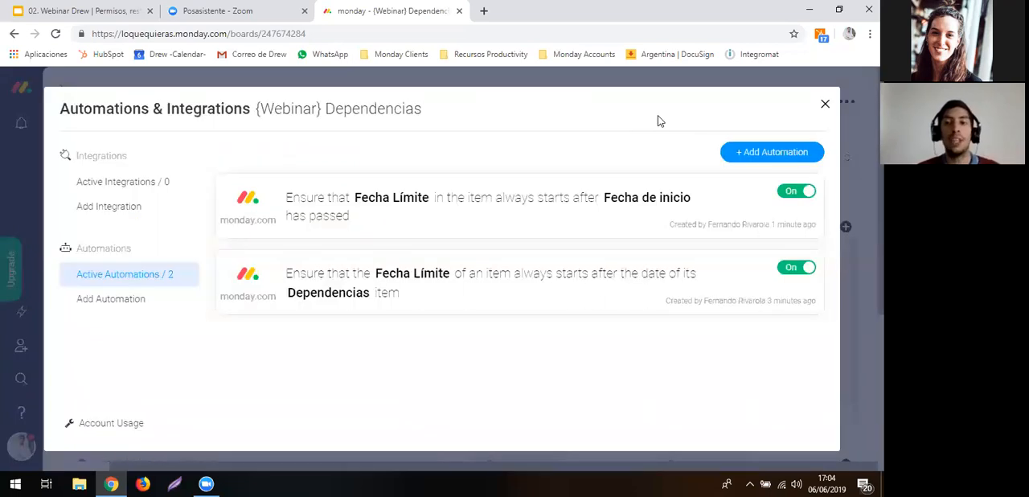
pyautogui.click(740, 155)
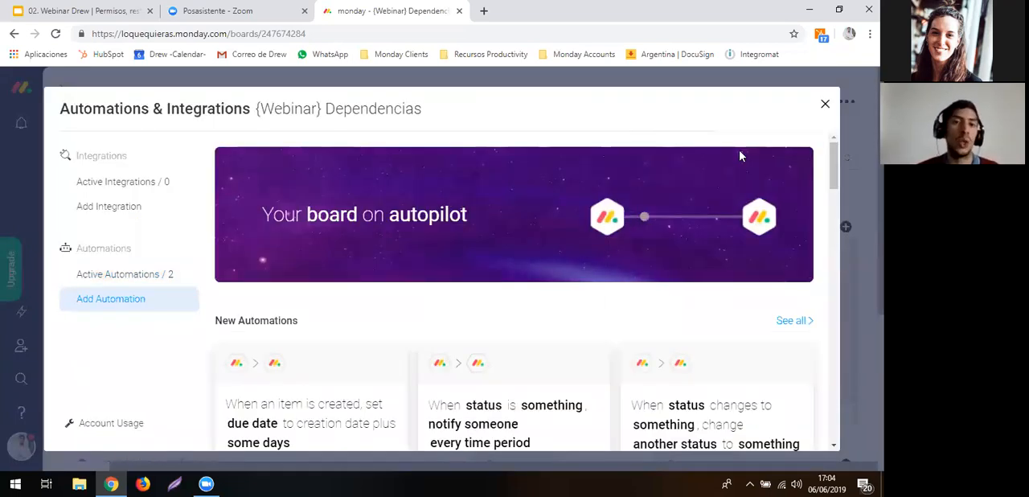
pyautogui.scroll(-10, 265, 341)
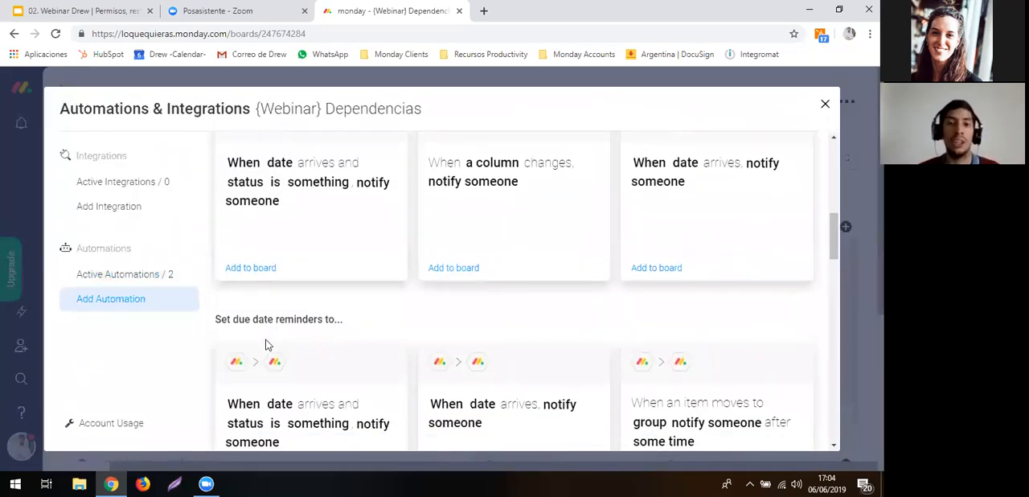
pyautogui.scroll(-5, 268, 344)
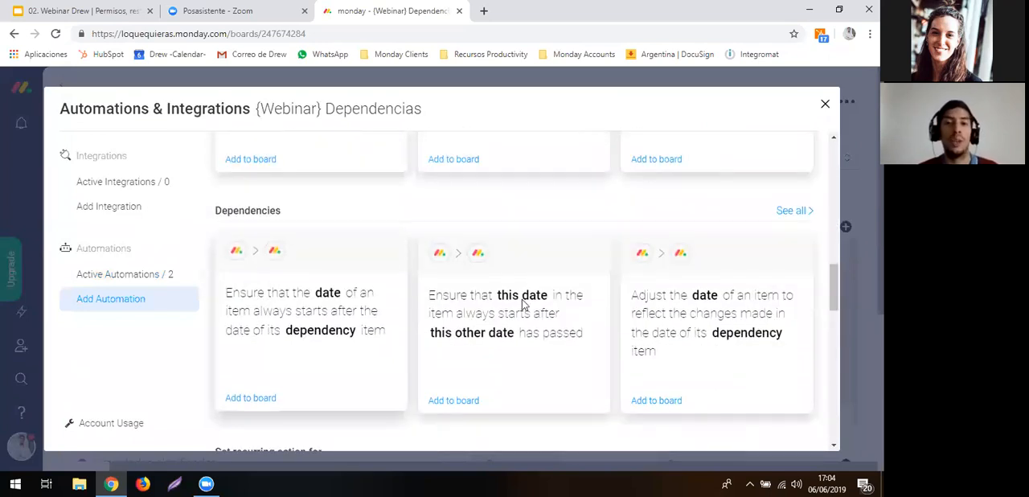
pyautogui.click(784, 212)
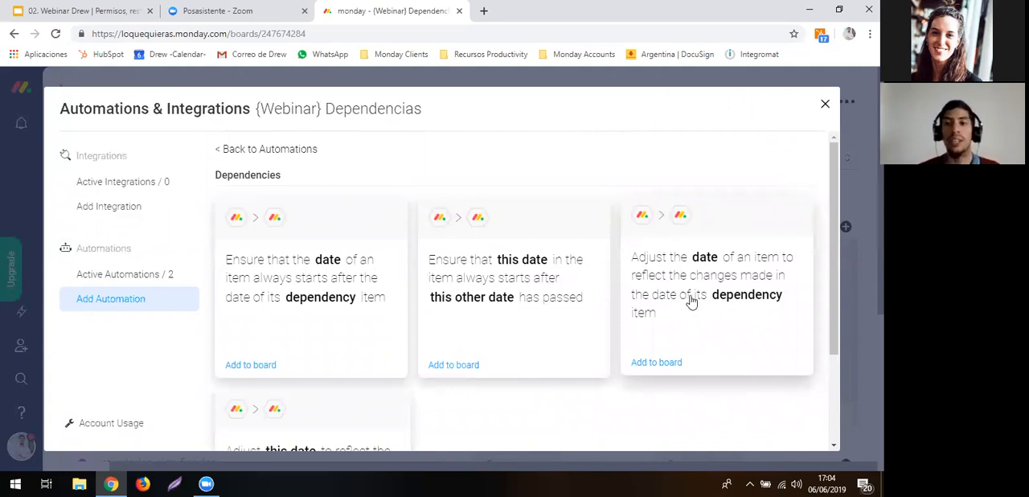
pyautogui.scroll(-1, 690, 301)
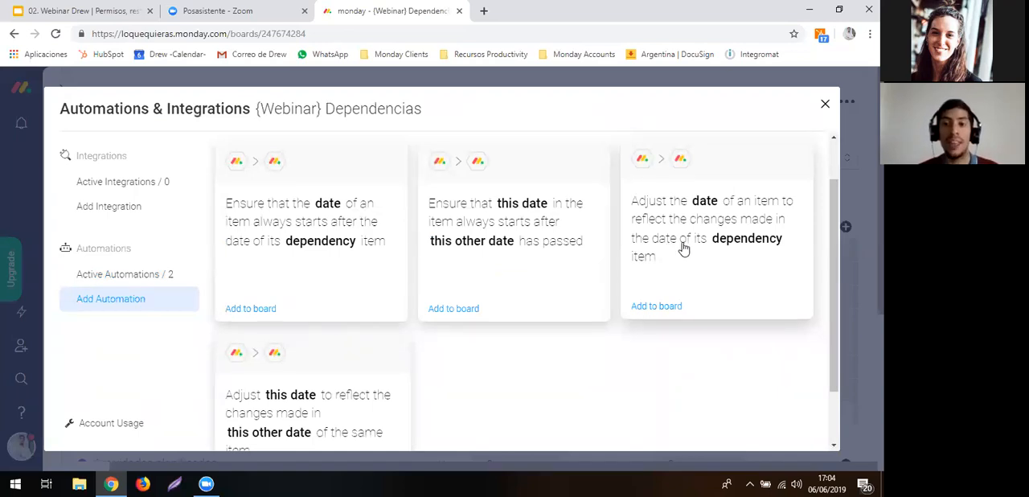
pyautogui.click(684, 249)
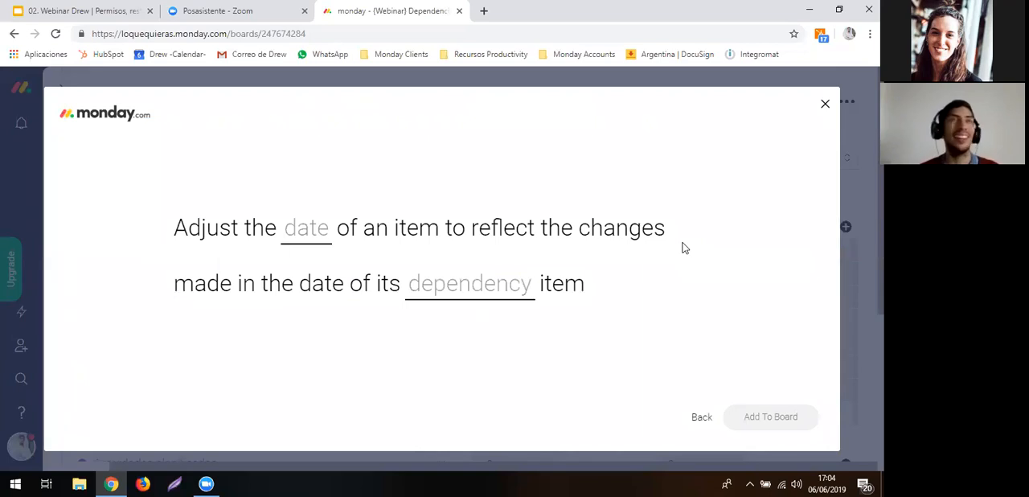
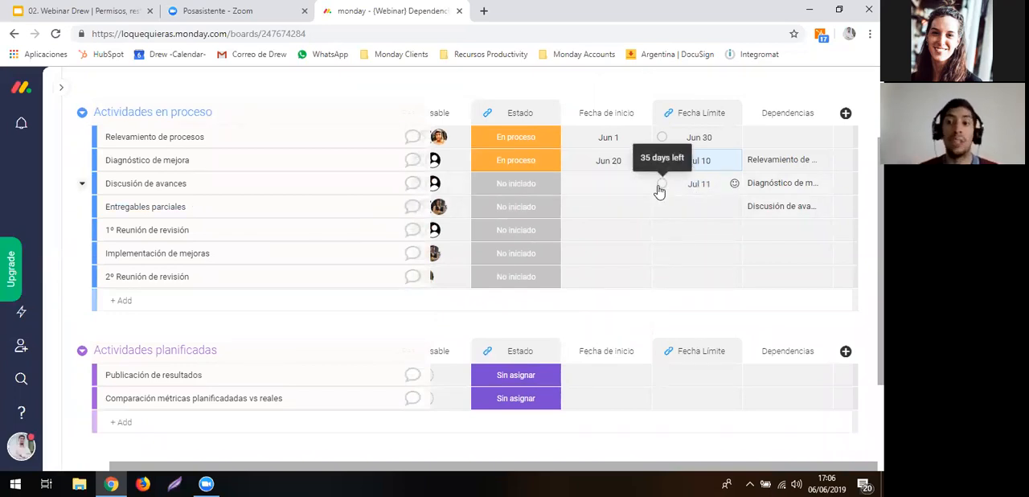
# - Set the Fecha Límite of Diagnóstico de mejora to July 24, 2019
pyautogui.click(696, 165)
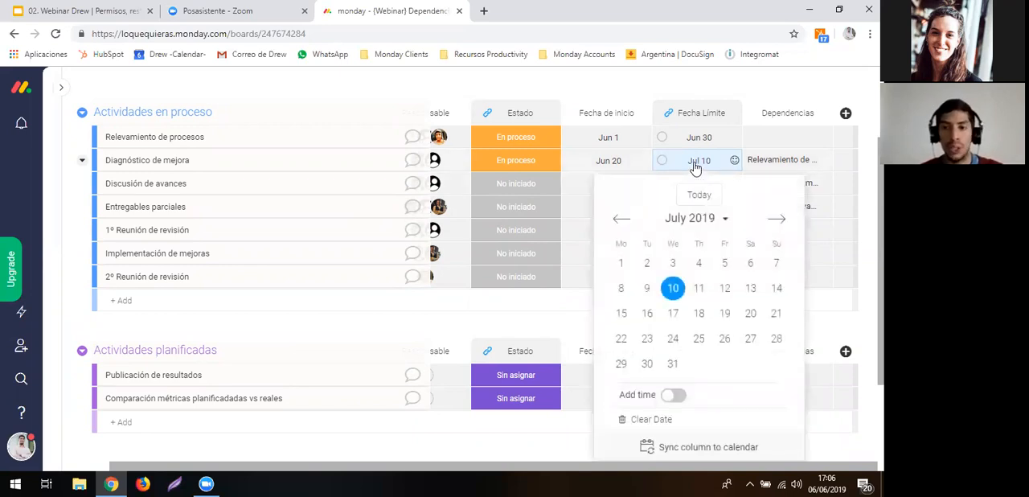
pyautogui.click(673, 339)
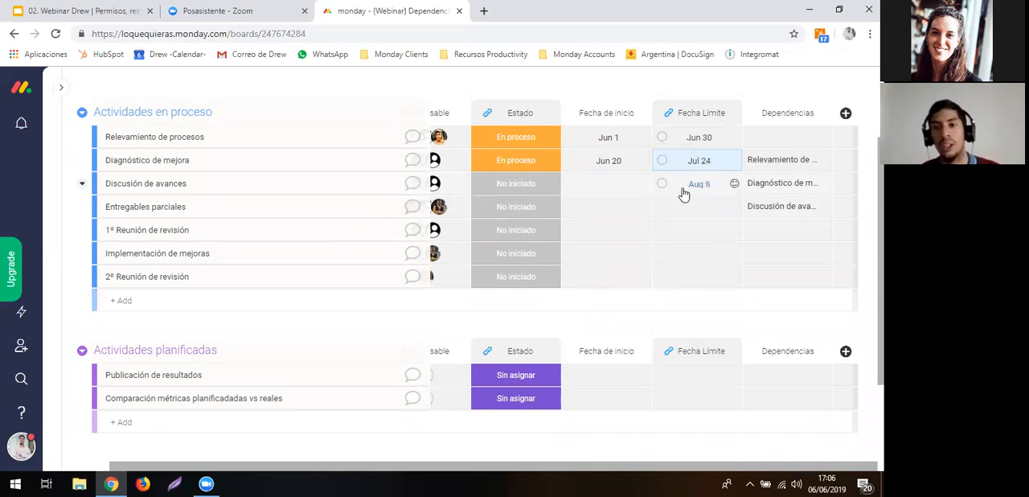
pyautogui.scroll(1, 687, 201)
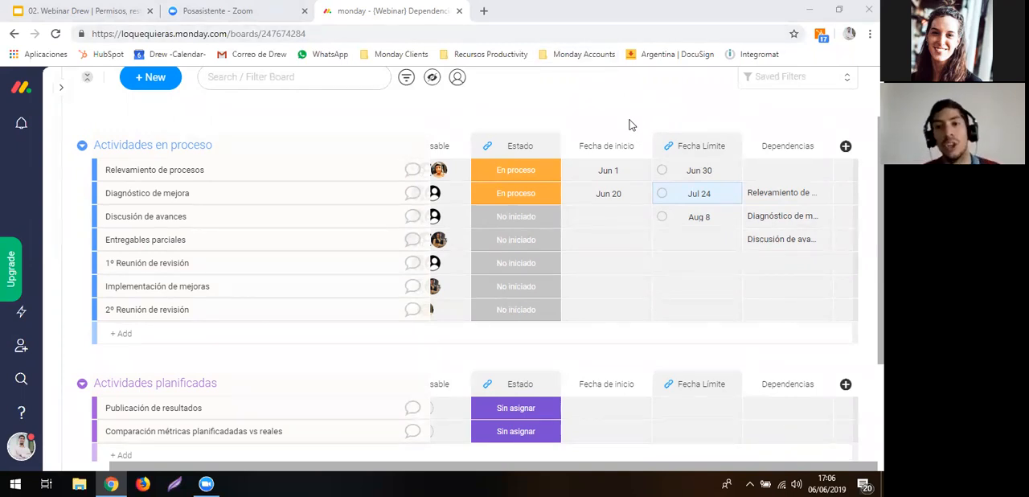
pyautogui.scroll(2, 630, 124)
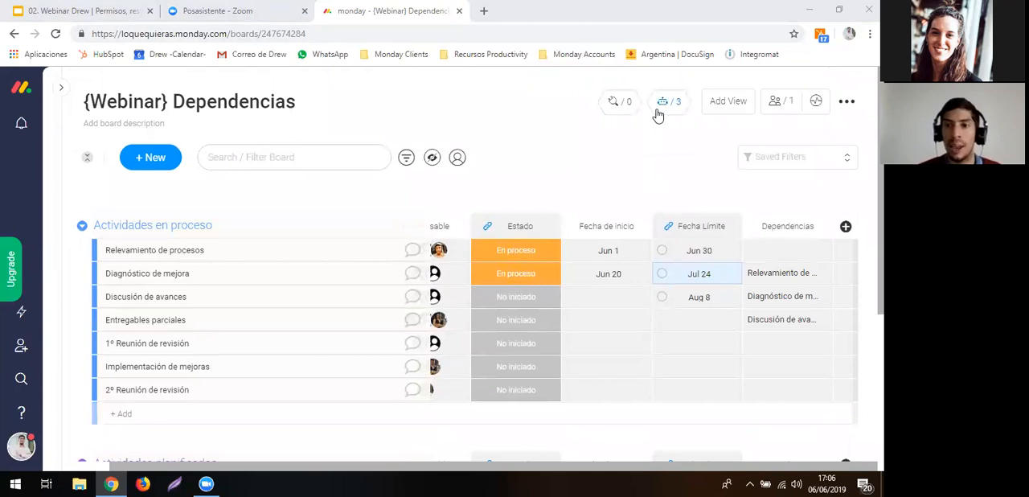
pyautogui.click(661, 102)
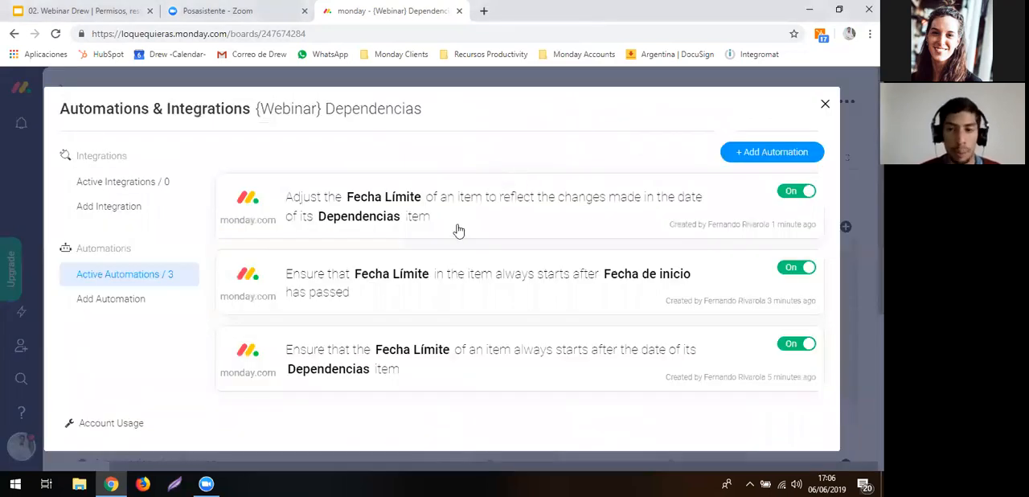
pyautogui.click(739, 154)
pyautogui.scroll(-5, 390, 341)
pyautogui.scroll(-6, 390, 345)
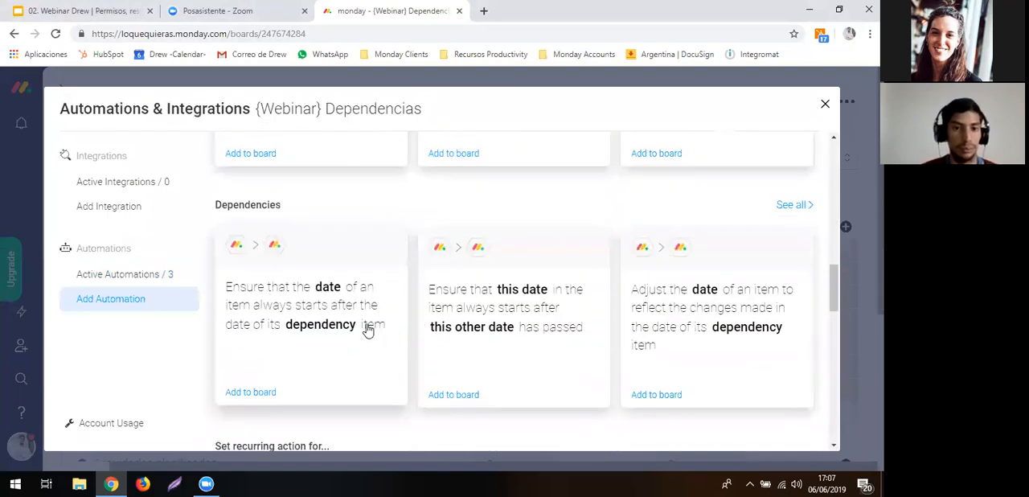
pyautogui.click(367, 328)
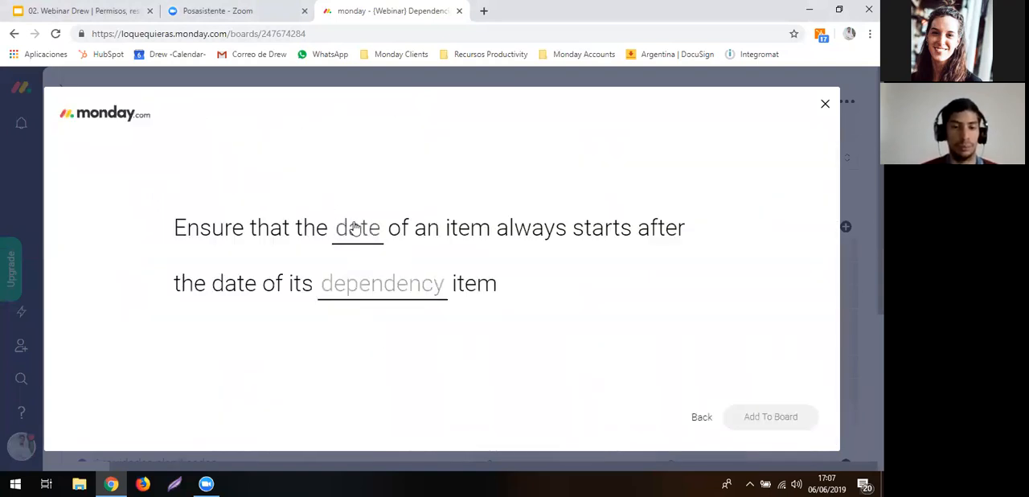
pyautogui.click(356, 229)
pyautogui.click(701, 417)
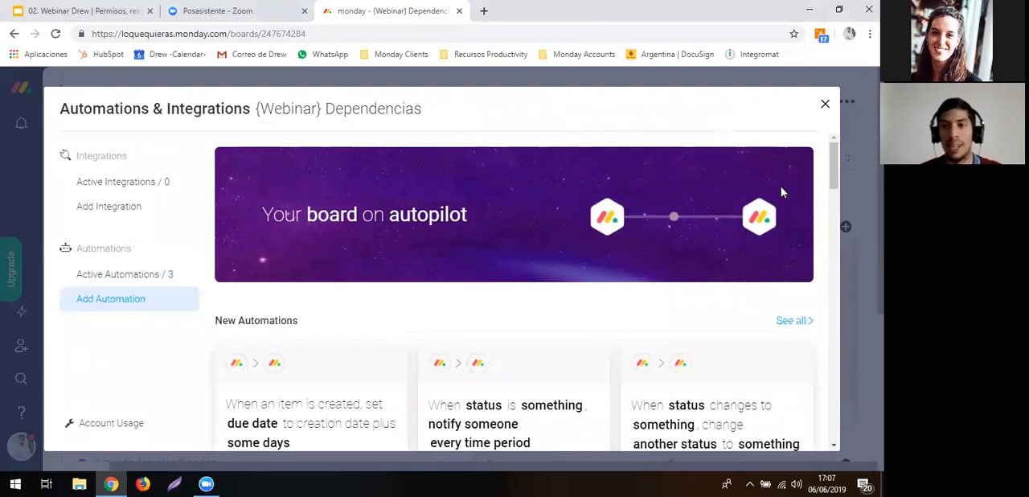
pyautogui.click(825, 103)
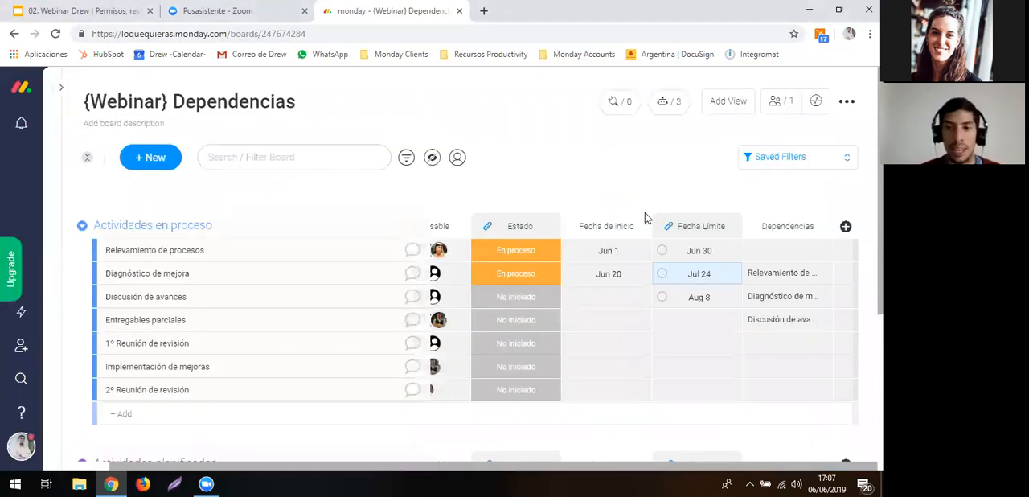
# - Add a Date column directly after the Fecha Límite column
pyautogui.click(734, 229)
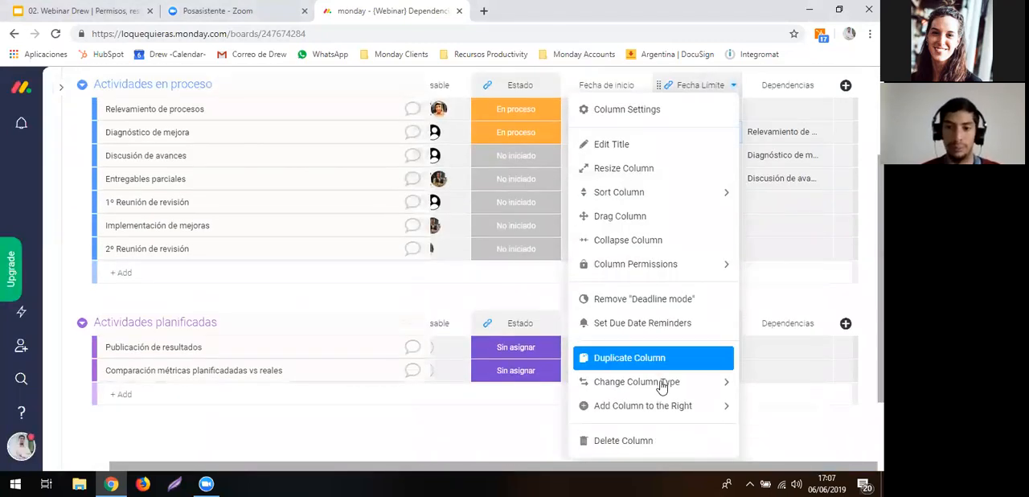
pyautogui.moveTo(657, 409)
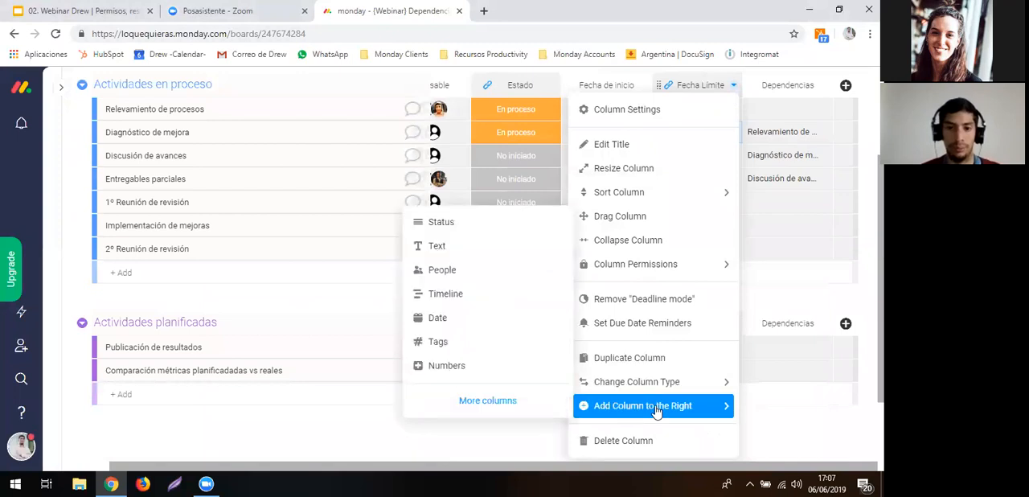
pyautogui.click(502, 317)
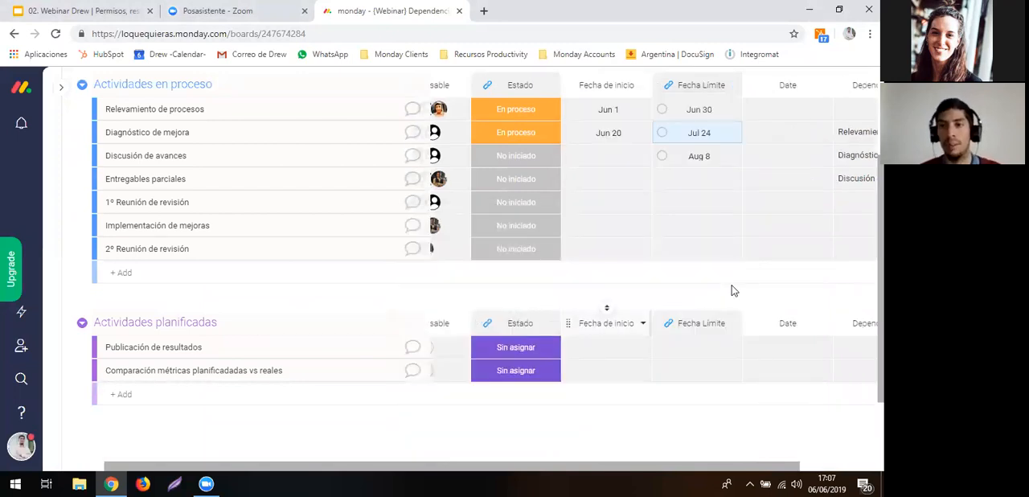
# - Add a Timeline column directly after the Fecha Límite column
pyautogui.scroll(2, 731, 289)
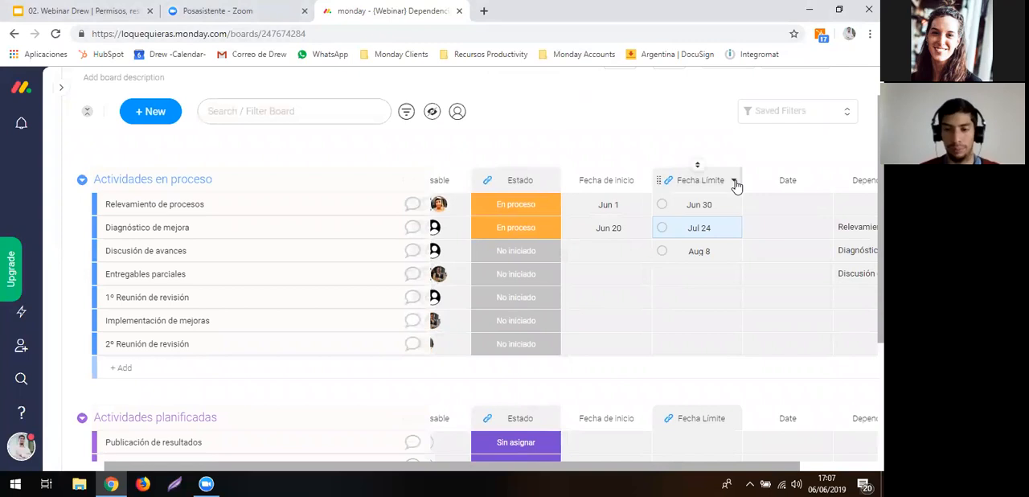
pyautogui.click(733, 181)
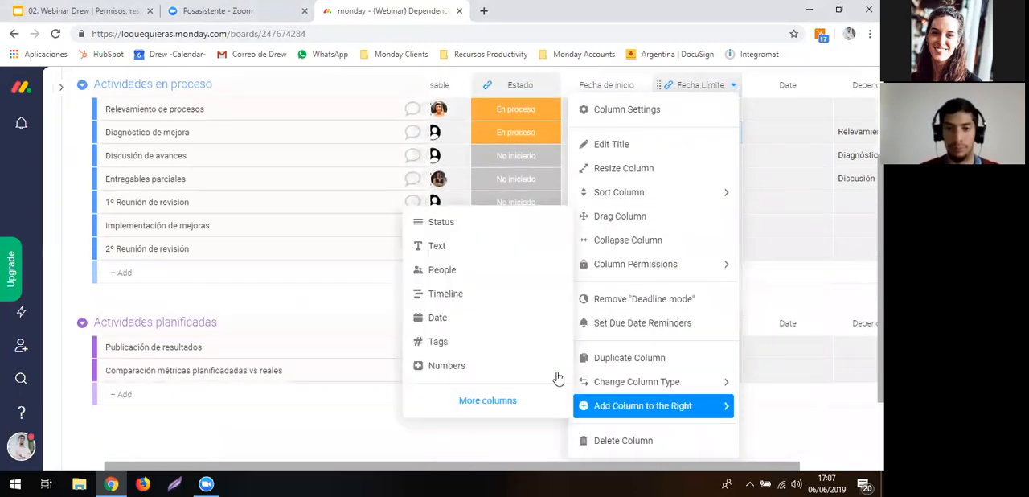
pyautogui.moveTo(611, 381)
pyautogui.click(463, 294)
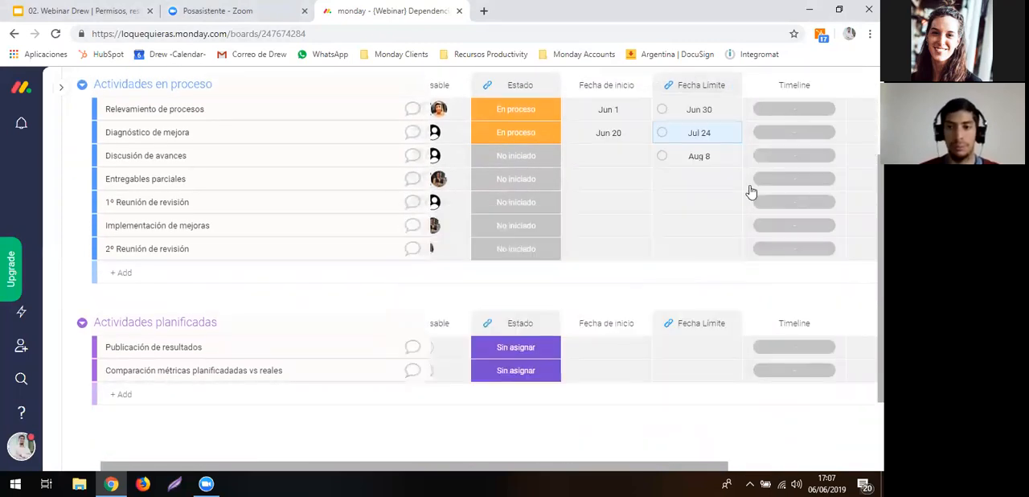
# - Set the Timeline of Relevamiento de procesos to June 5 through June 15, 2019
pyautogui.scroll(2, 760, 193)
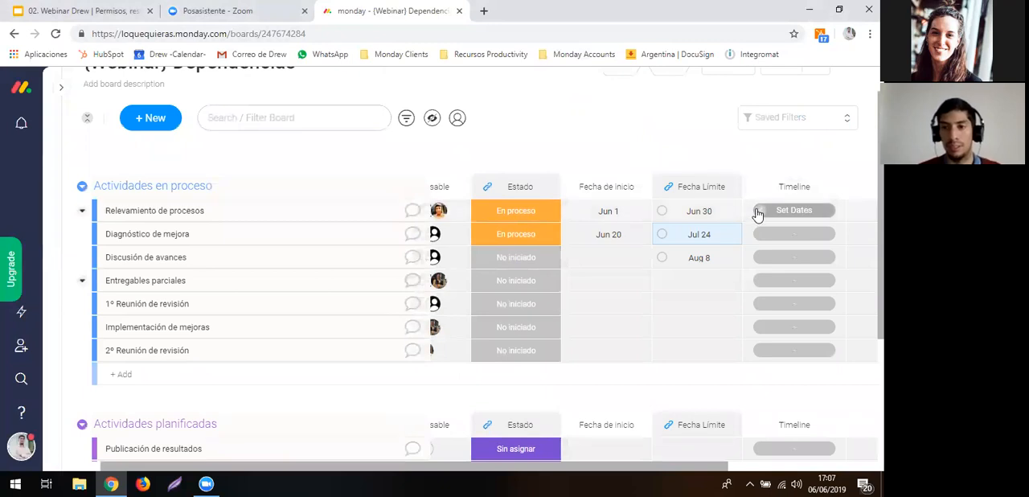
pyautogui.click(757, 214)
pyautogui.click(734, 269)
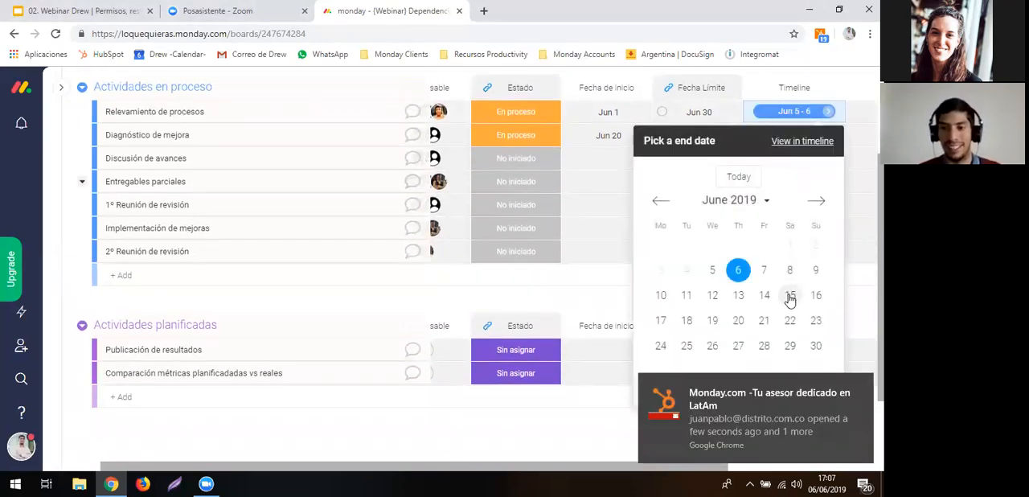
pyautogui.click(790, 295)
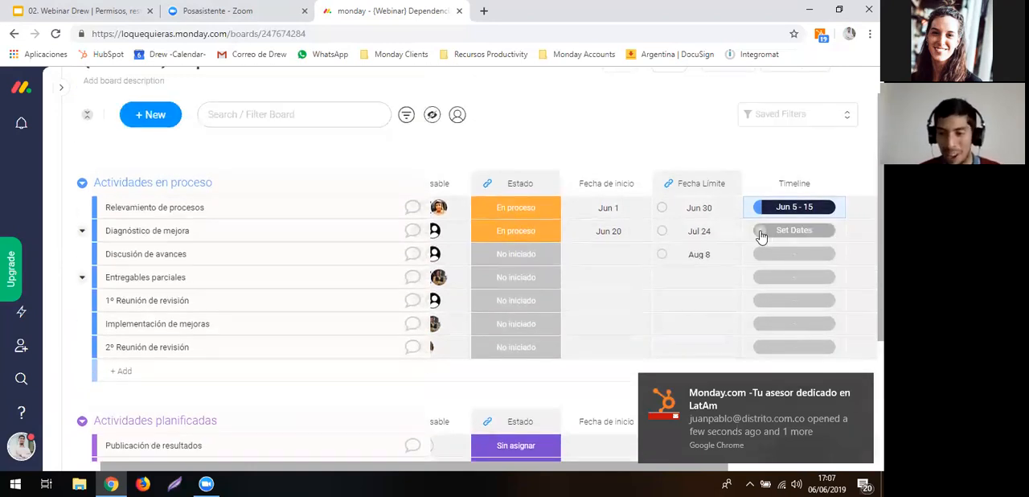
# - Set the Timeline of Diagnóstico de mejora to June 12 through June 22, 2019
pyautogui.click(761, 231)
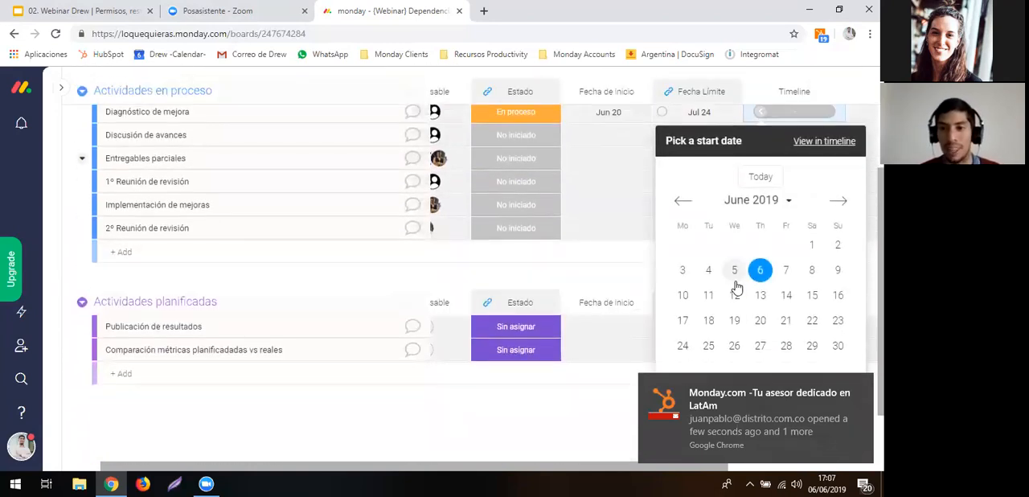
pyautogui.click(734, 295)
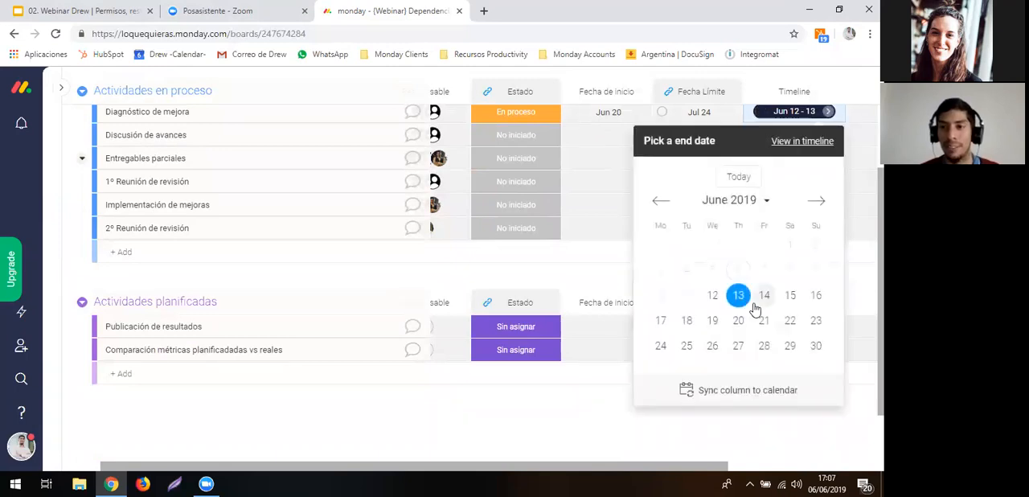
pyautogui.click(792, 320)
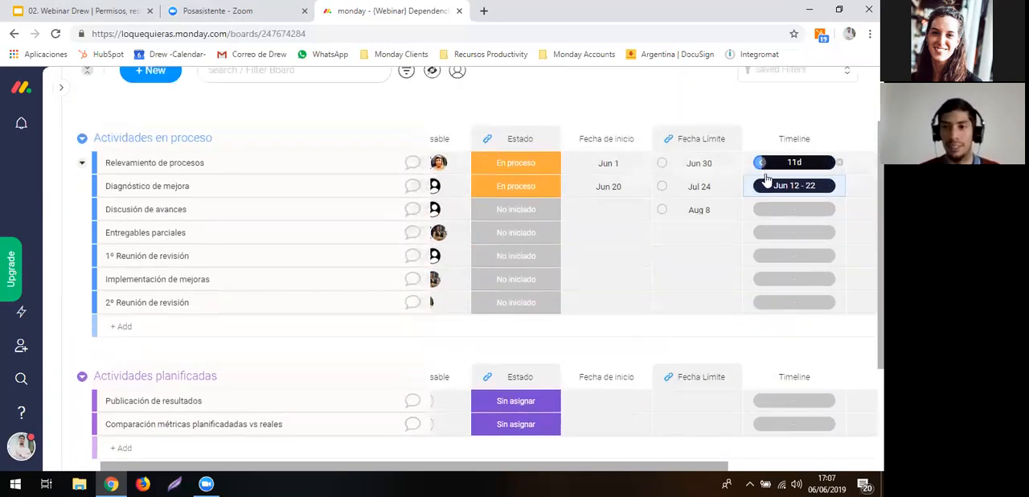
# - Choose the Dependencies automation template that ensures an item's date always starts after the date of its dependency item
pyautogui.scroll(2, 718, 127)
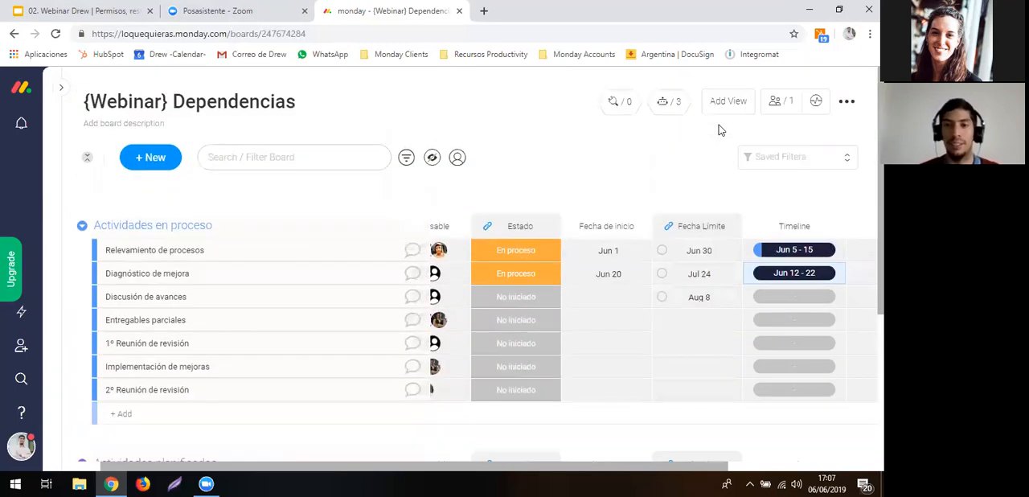
pyautogui.click(675, 117)
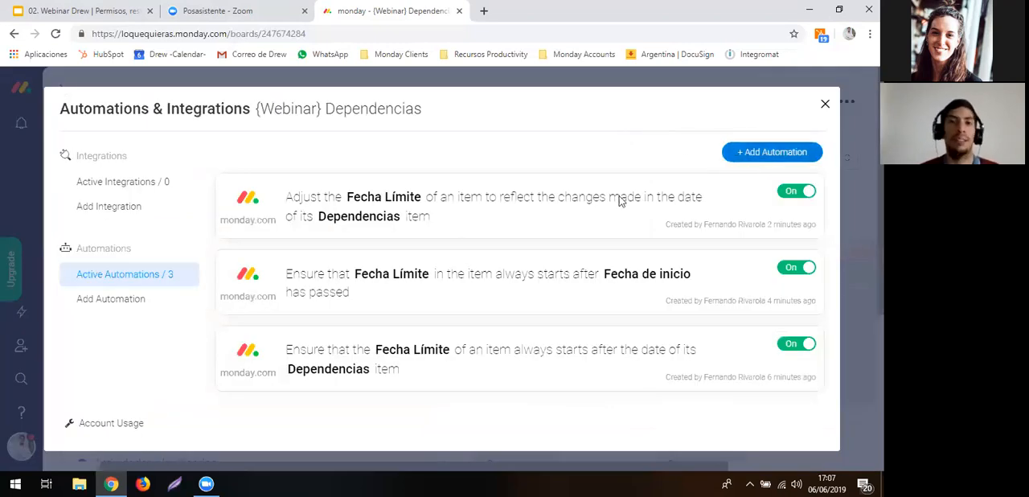
pyautogui.scroll(-9, 472, 293)
pyautogui.scroll(-3, 472, 293)
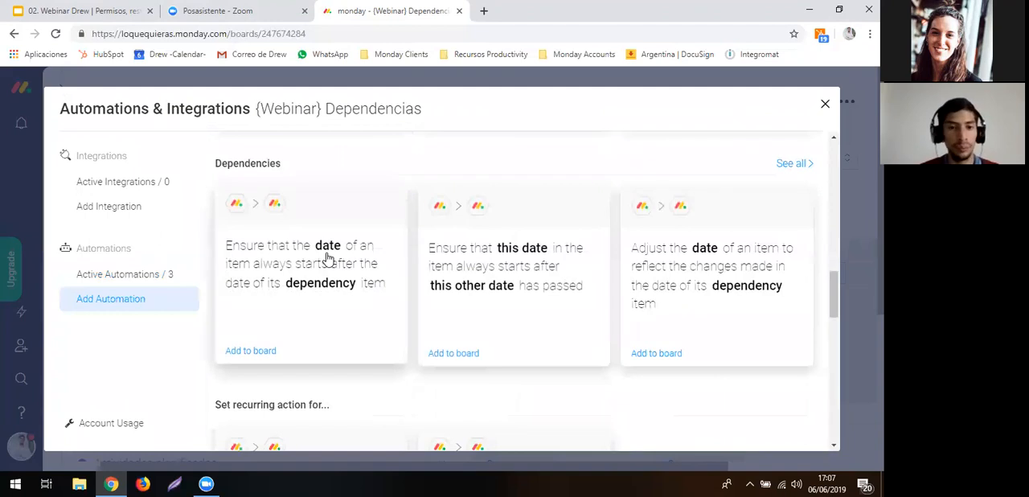
pyautogui.click(328, 257)
# - Configure the automation with the Timeline and Dependencias columns, add it to the board and return to the item table
pyautogui.click(358, 241)
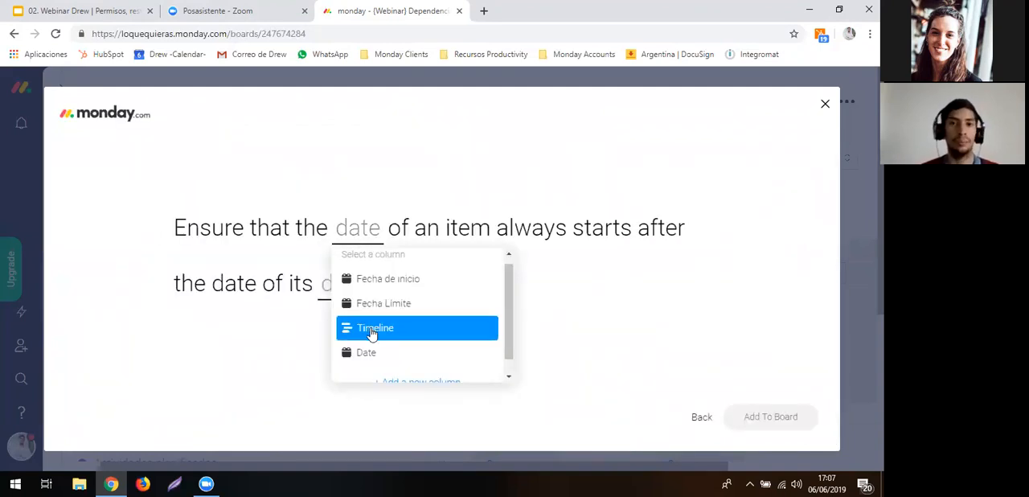
pyautogui.click(454, 329)
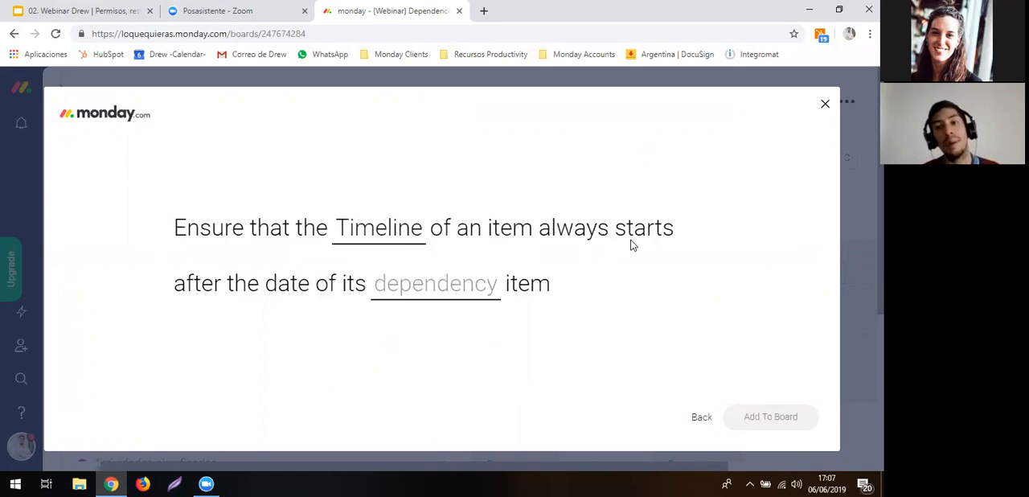
pyautogui.click(426, 283)
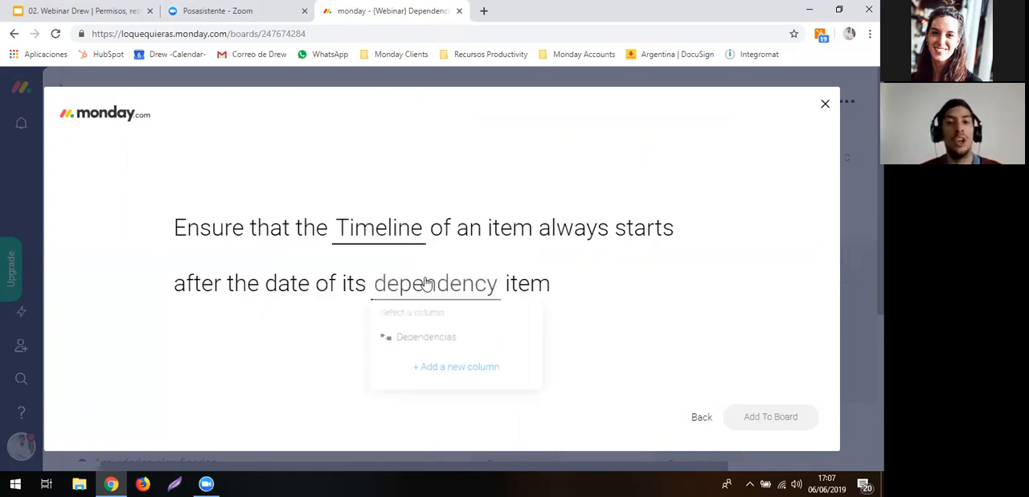
pyautogui.click(406, 344)
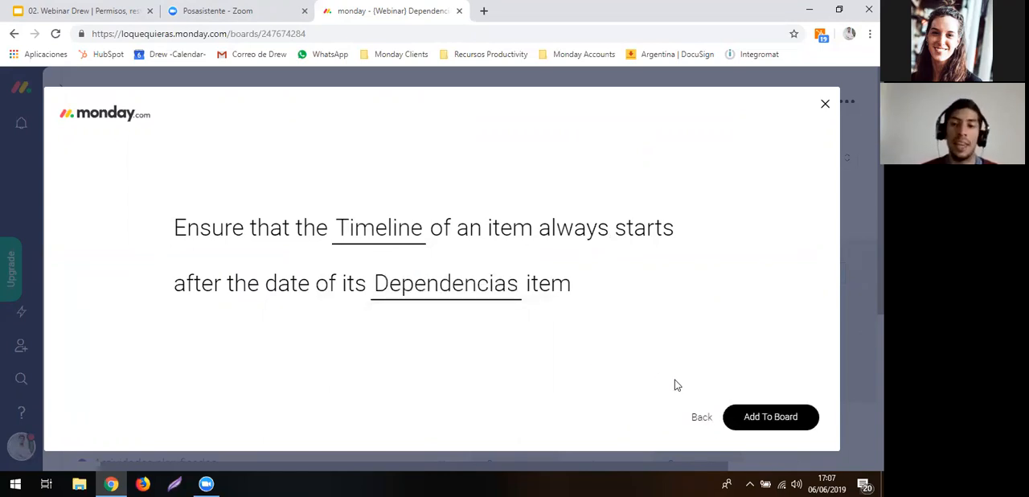
pyautogui.click(757, 421)
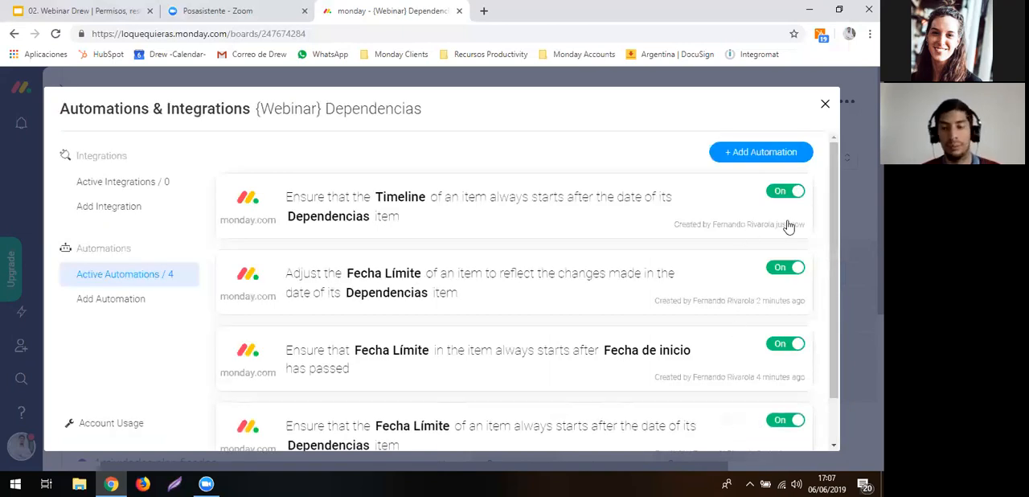
pyautogui.press('Escape')
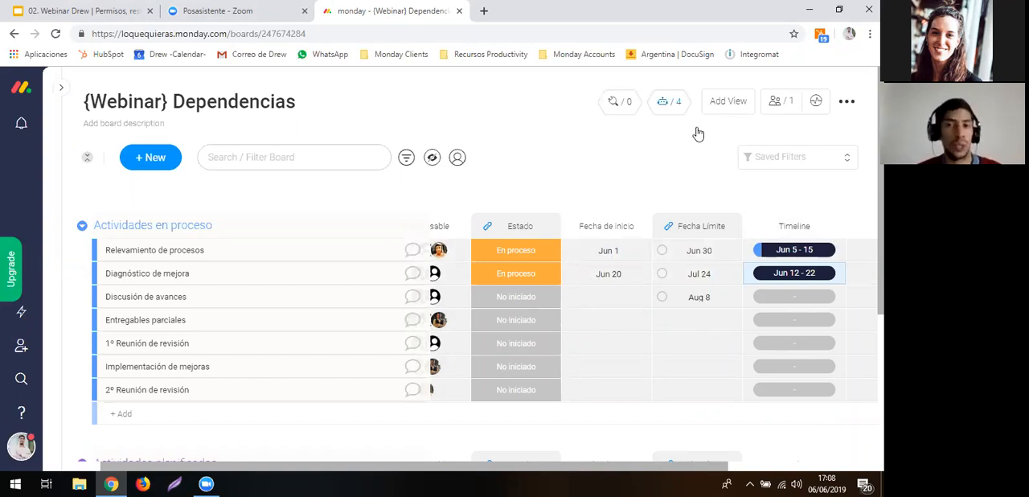
# - Open the complete list of Dependencies automation templates and review the available options
pyautogui.click(677, 103)
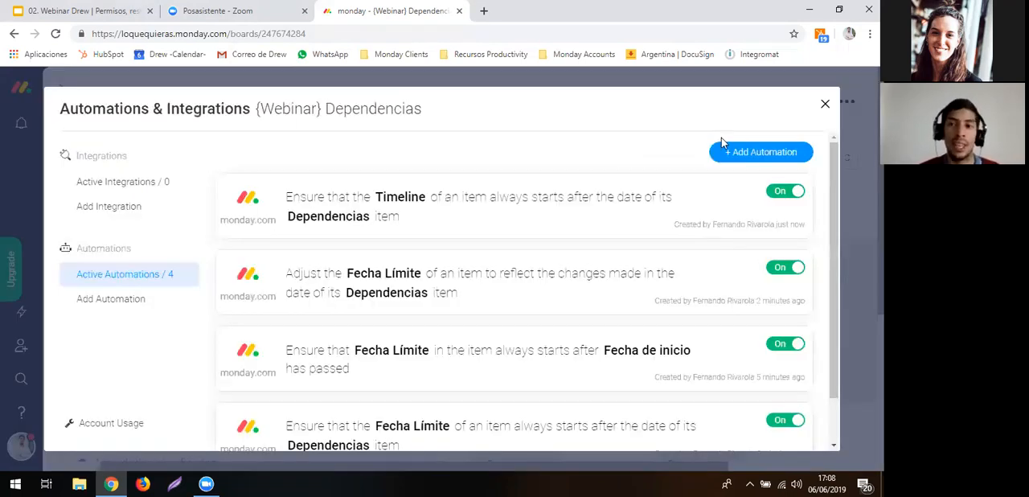
pyautogui.click(722, 159)
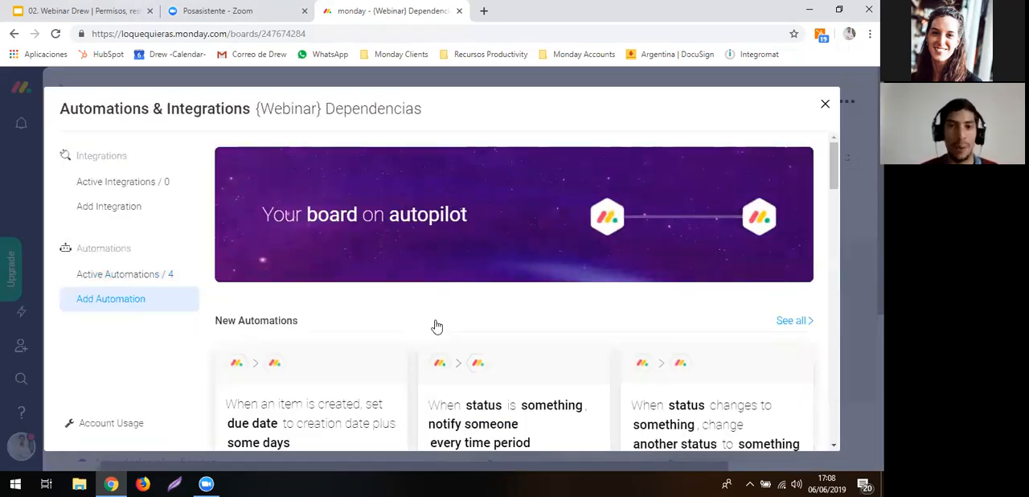
pyautogui.scroll(-5, 437, 322)
pyautogui.scroll(-4, 437, 324)
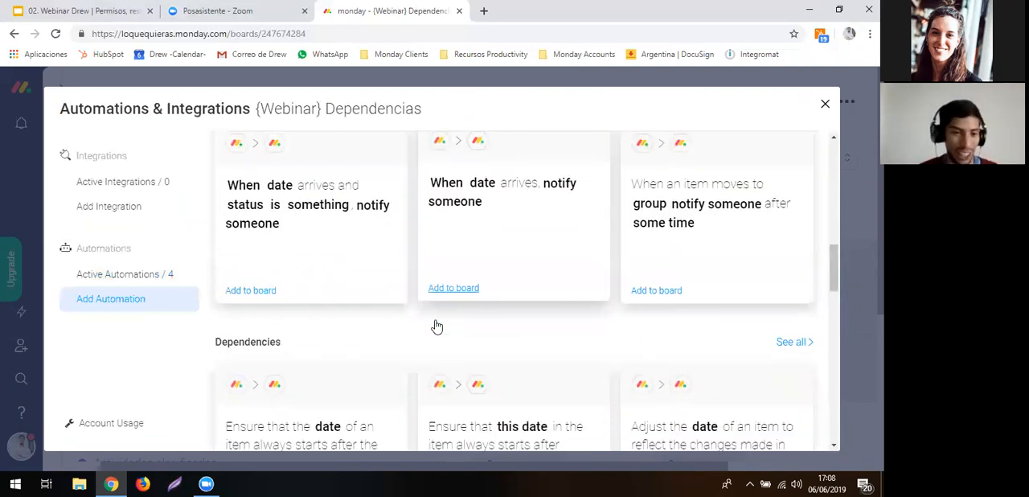
pyautogui.scroll(1, 813, 278)
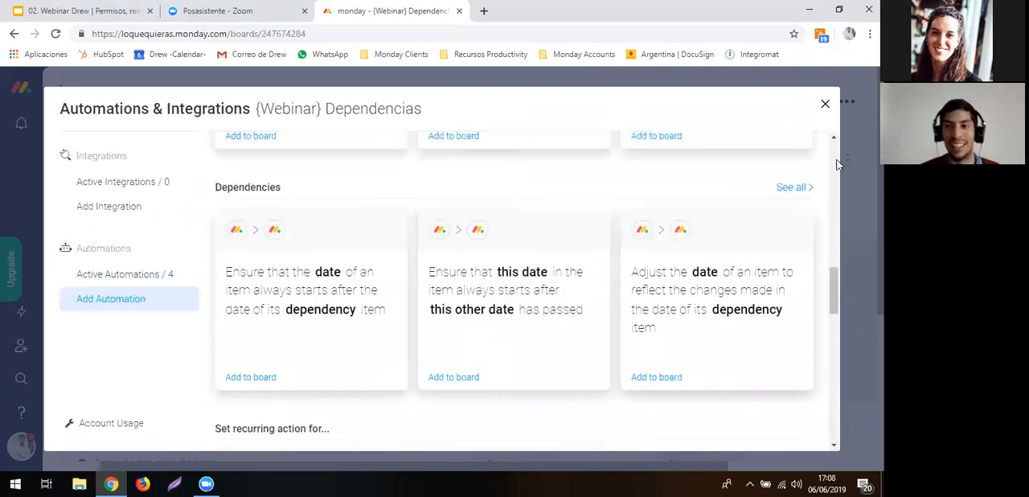
pyautogui.click(794, 187)
pyautogui.scroll(-3, 619, 266)
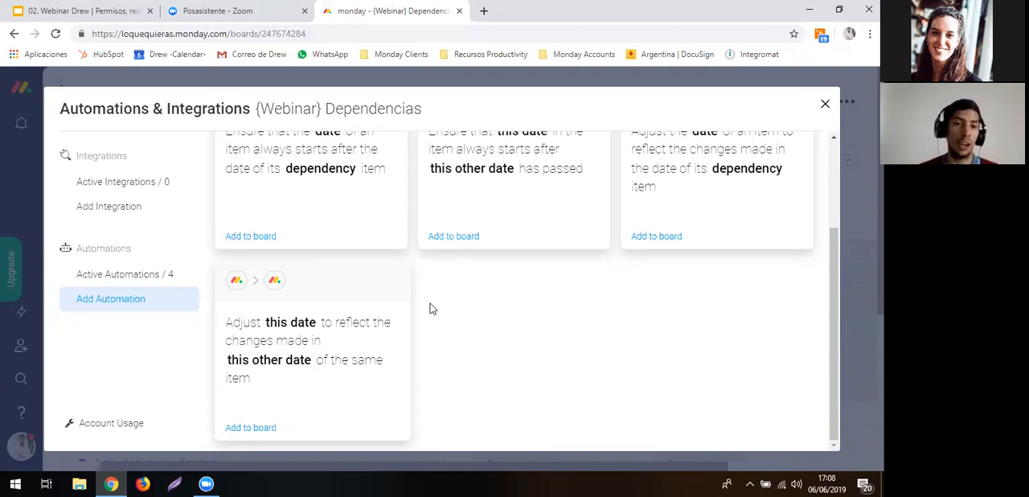
# - Add an automation that adjusts Fecha Límite to reflect changes made in Fecha de inicio of the same item, and return to the board
pyautogui.click(297, 368)
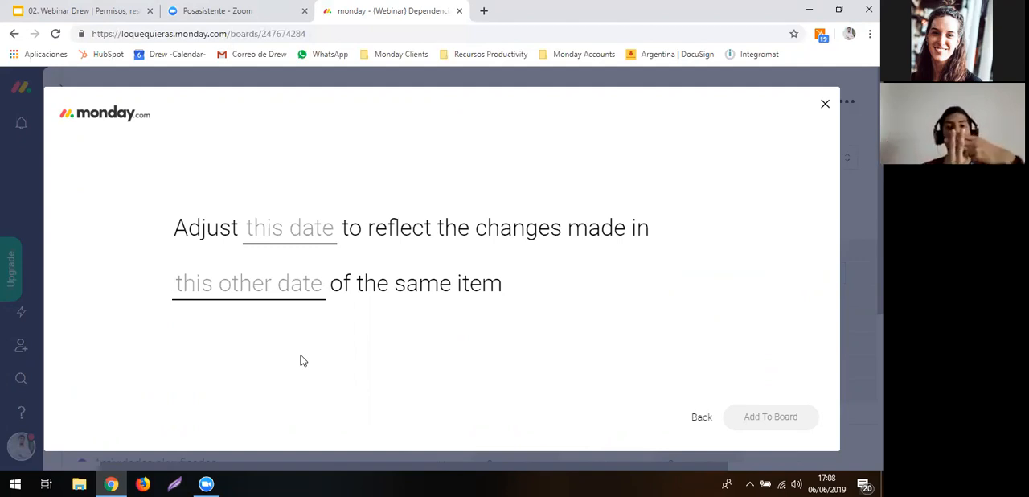
pyautogui.click(287, 227)
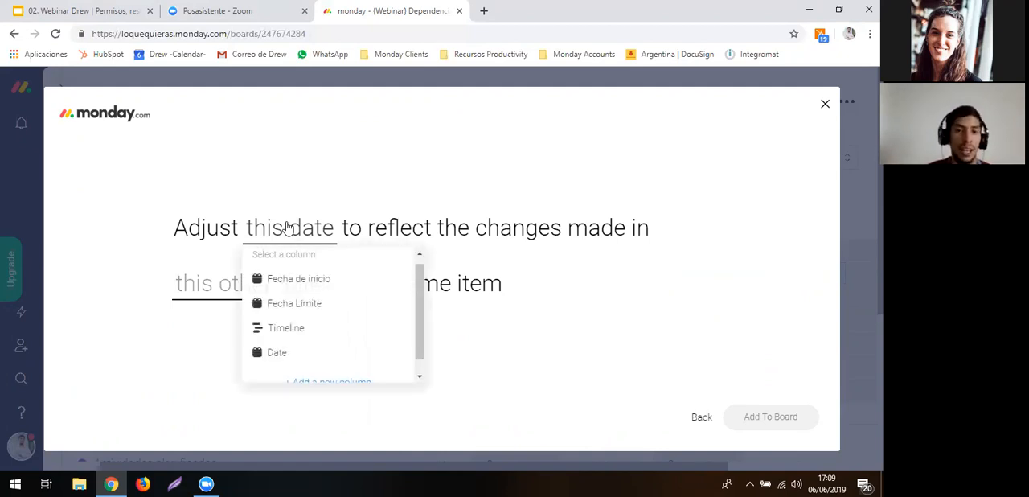
pyautogui.click(290, 279)
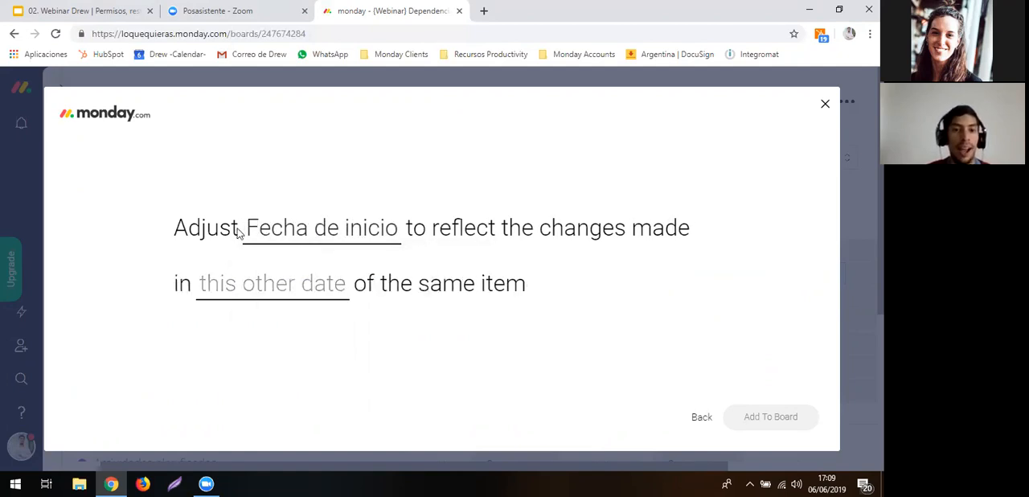
pyautogui.click(356, 232)
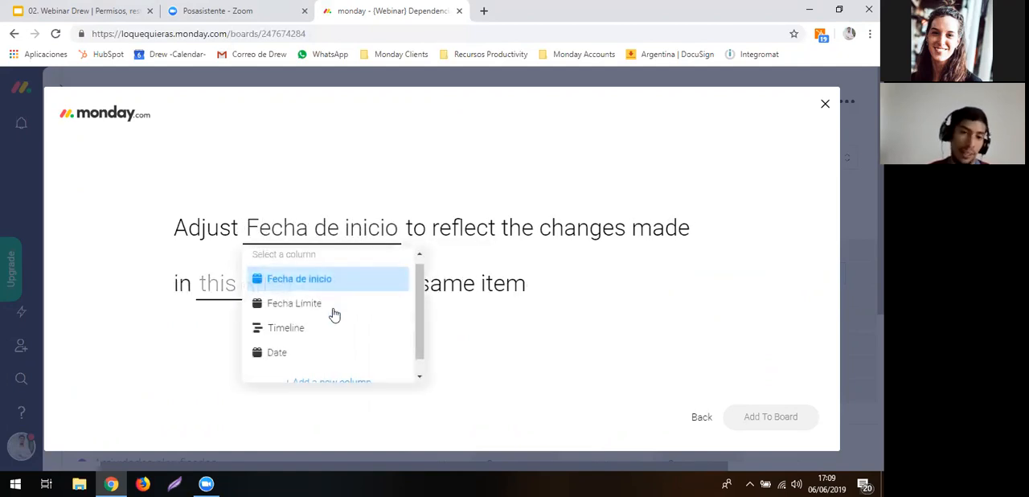
pyautogui.click(331, 301)
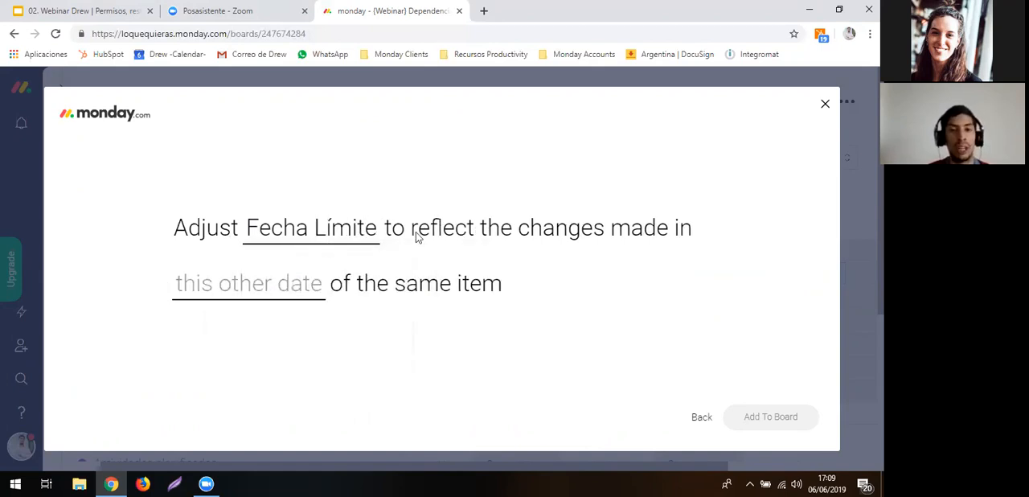
pyautogui.click(294, 297)
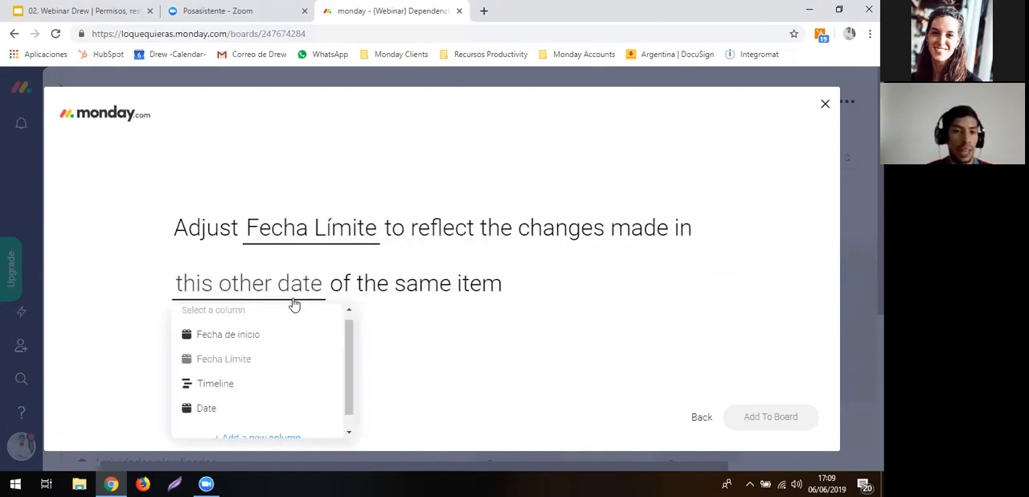
pyautogui.click(337, 326)
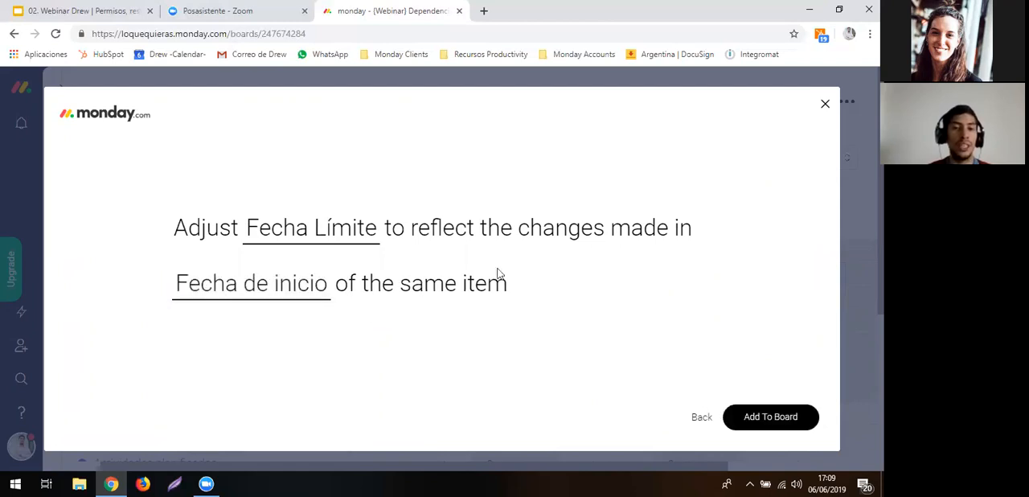
pyautogui.click(748, 418)
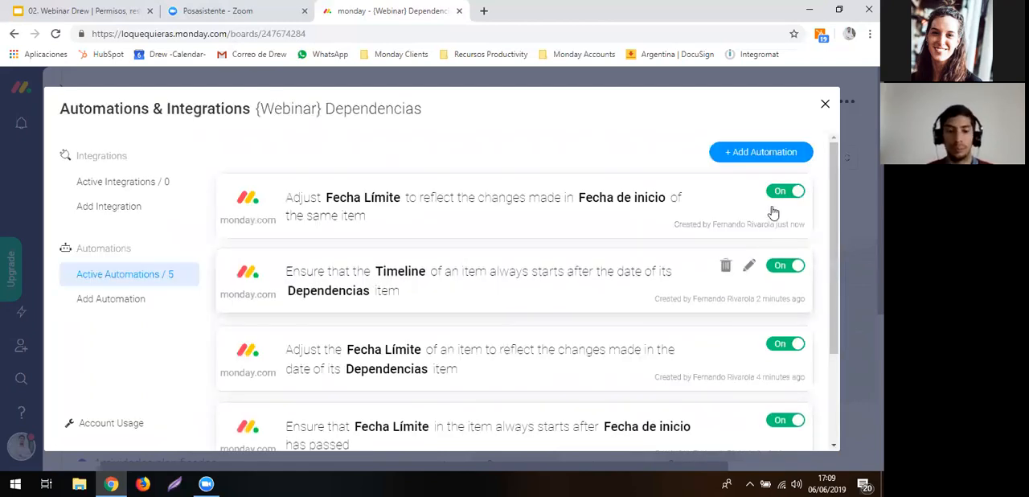
pyautogui.press('Escape')
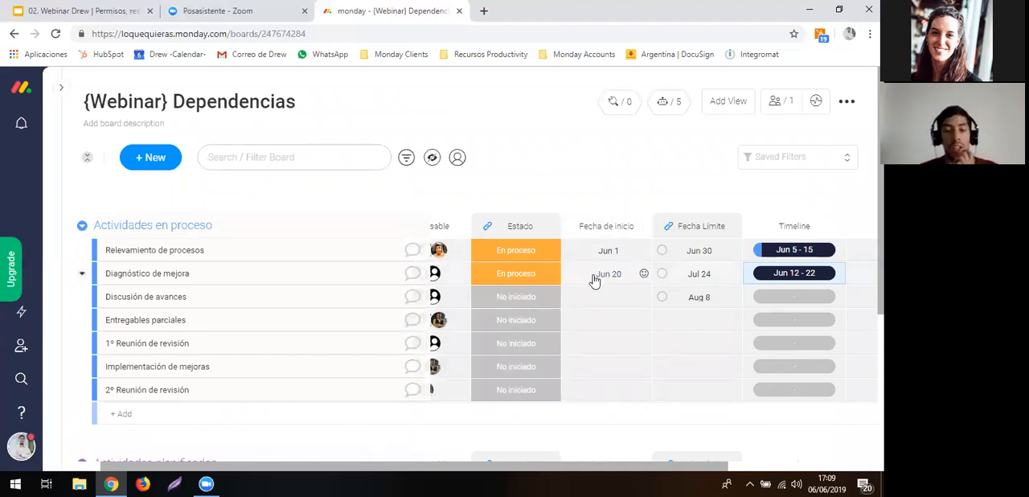
# - Set the Fecha de inicio of 1º Reunión de revisión to June 1, 2019 and its Fecha Límite to June 10
pyautogui.click(596, 351)
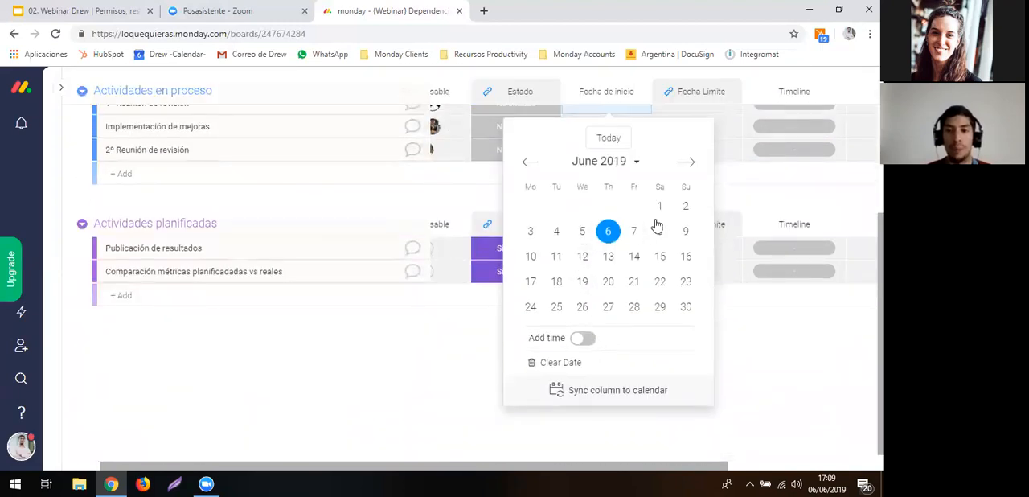
pyautogui.click(659, 207)
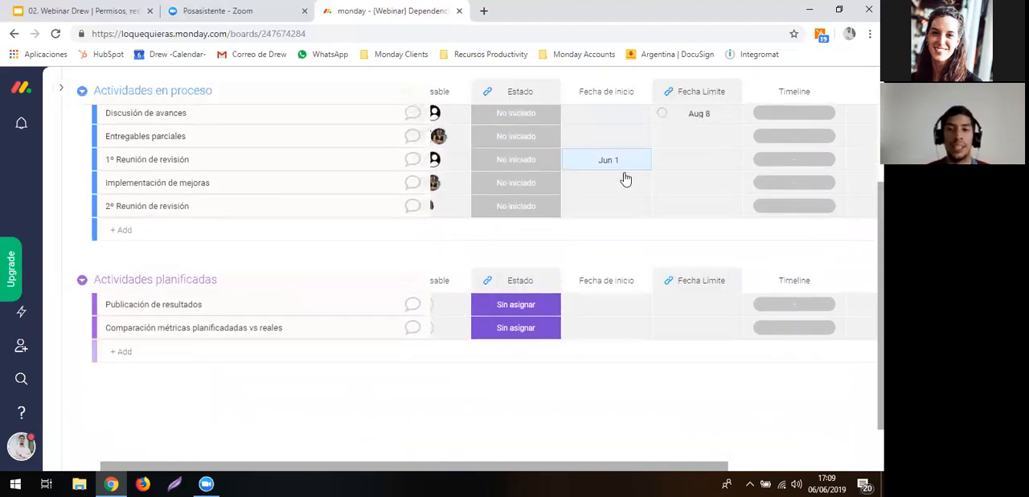
pyautogui.click(694, 167)
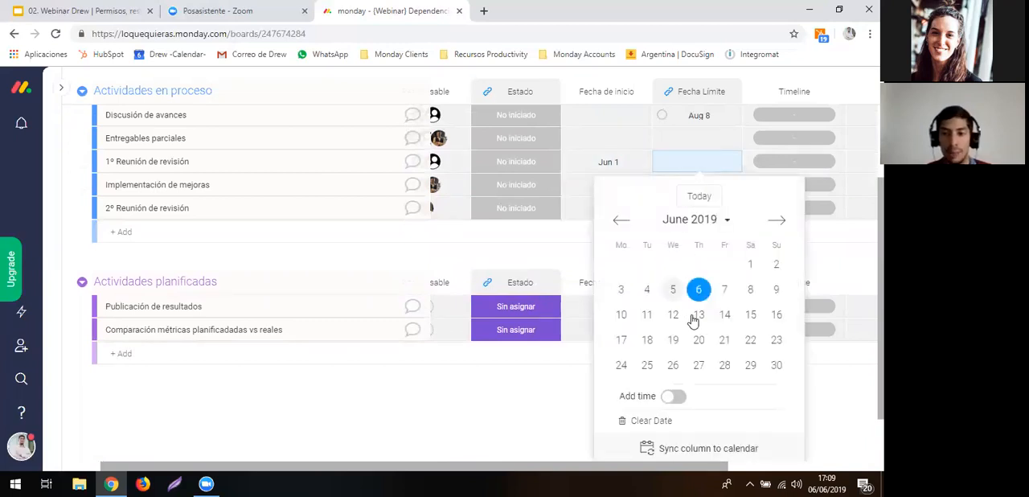
pyautogui.click(621, 314)
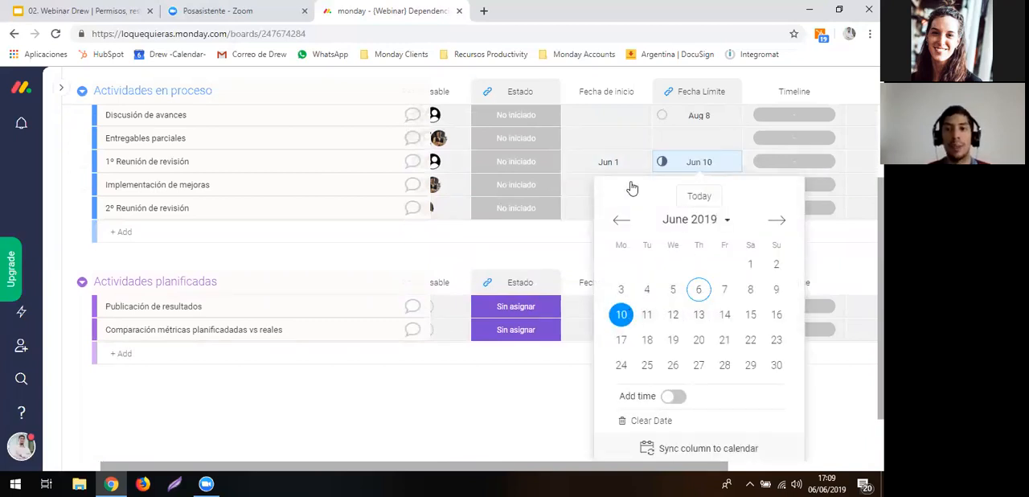
pyautogui.scroll(1, 629, 179)
pyautogui.moveTo(657, 214)
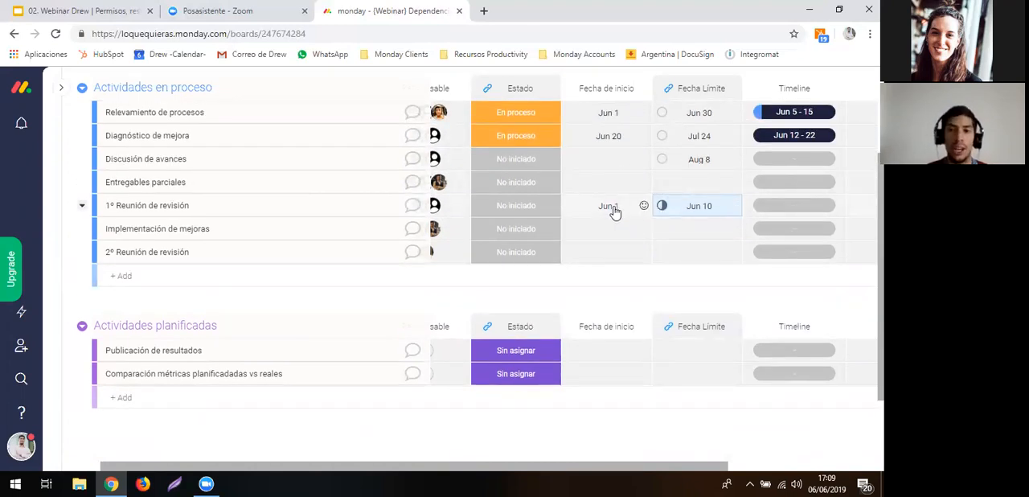
# - Test the automation by moving the Fecha de inicio of 1º Reunión de revisión to June 5, 2019, and again to June 11
pyautogui.click(613, 211)
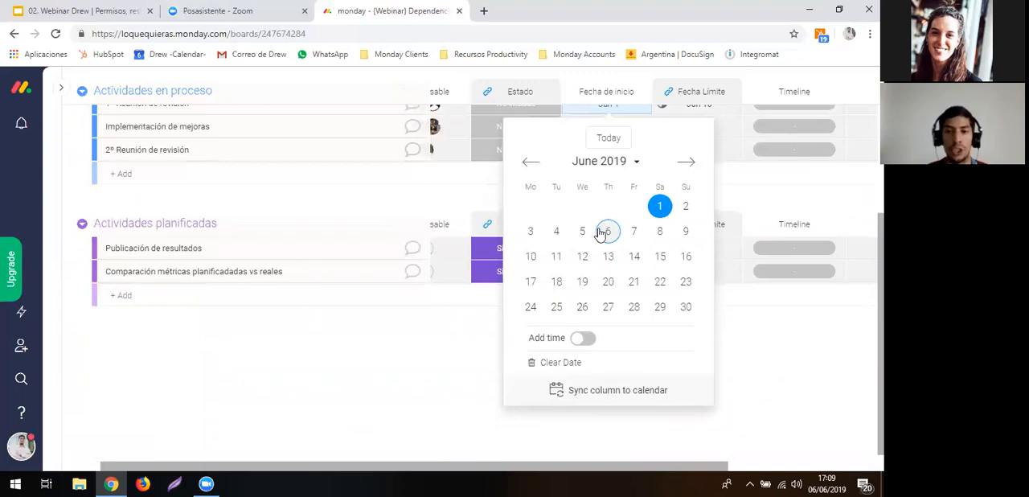
pyautogui.click(583, 232)
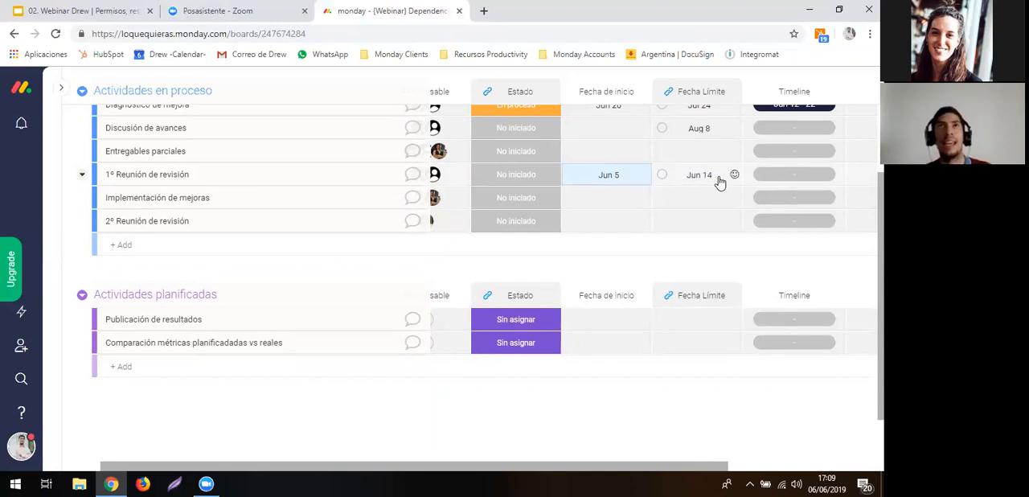
pyautogui.click(608, 174)
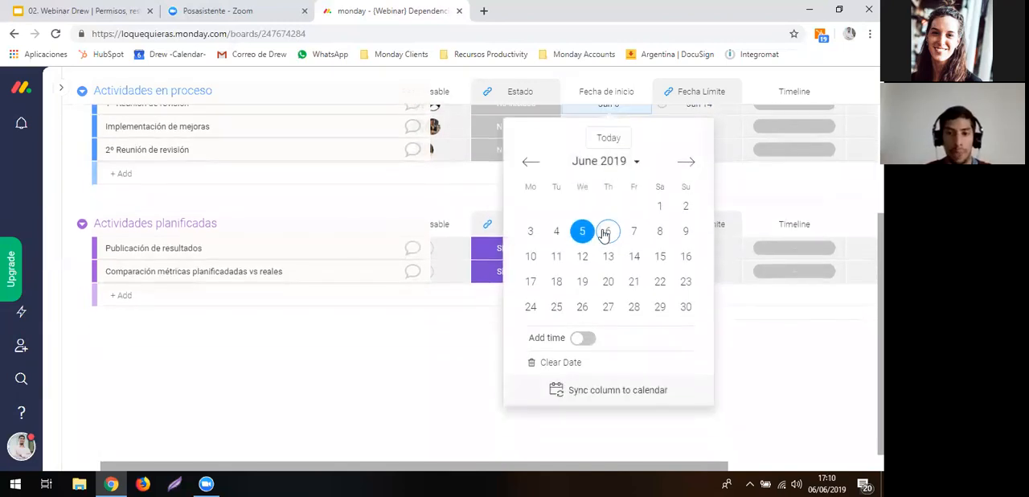
pyautogui.click(556, 255)
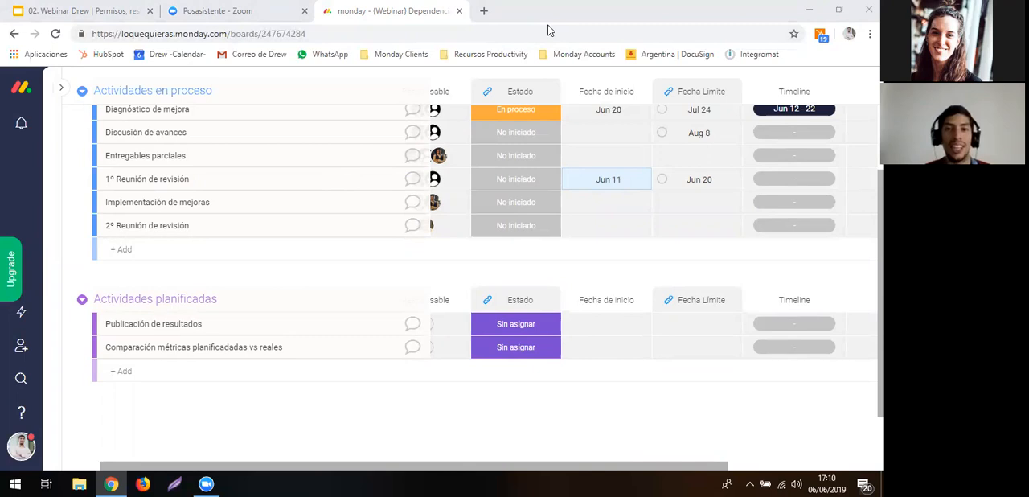
# - Switch to the Google Slides presentation 02. Webinar Drew | Permisos, restricciones y Vistas
pyautogui.hotkey('ctrl', 'Tab')
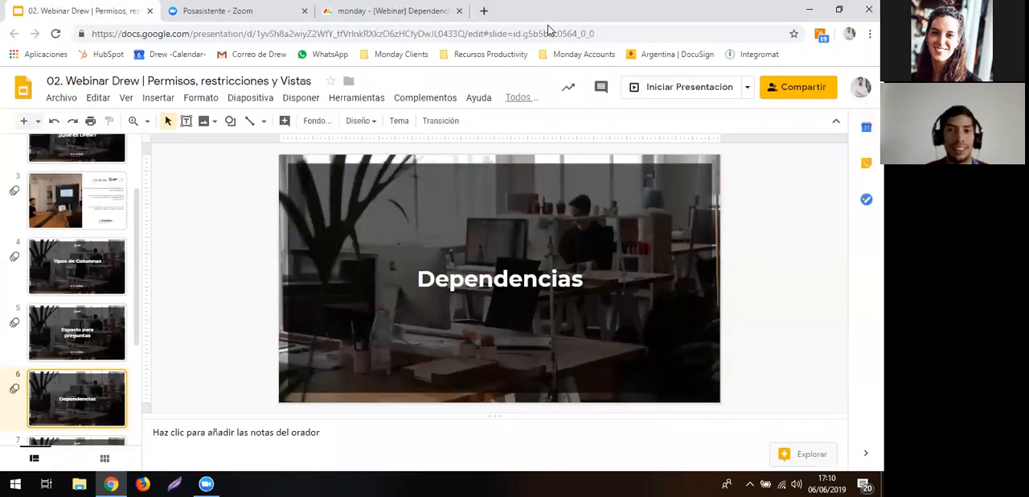